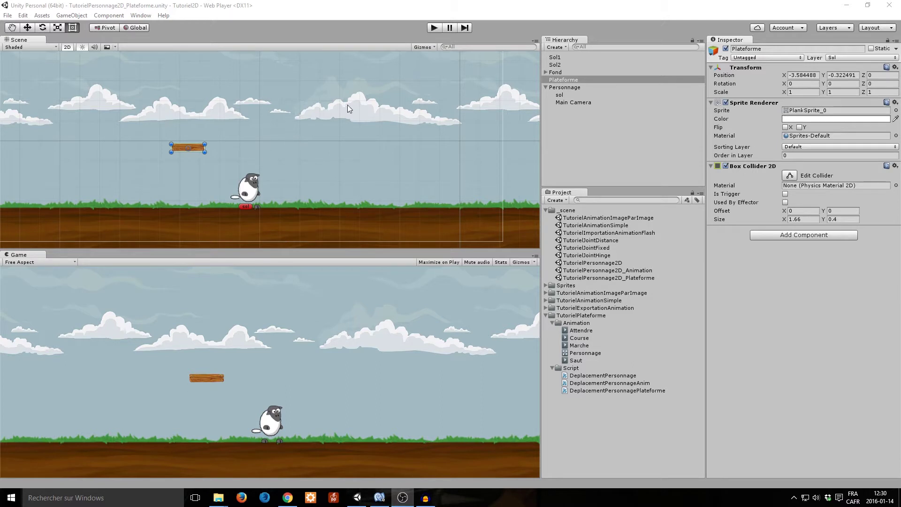
- Playtest the scene, walking the character left and right and jumping
{"action": "left_click", "coordinate": [438, 29]}
{"action": "key", "text": "Left"}
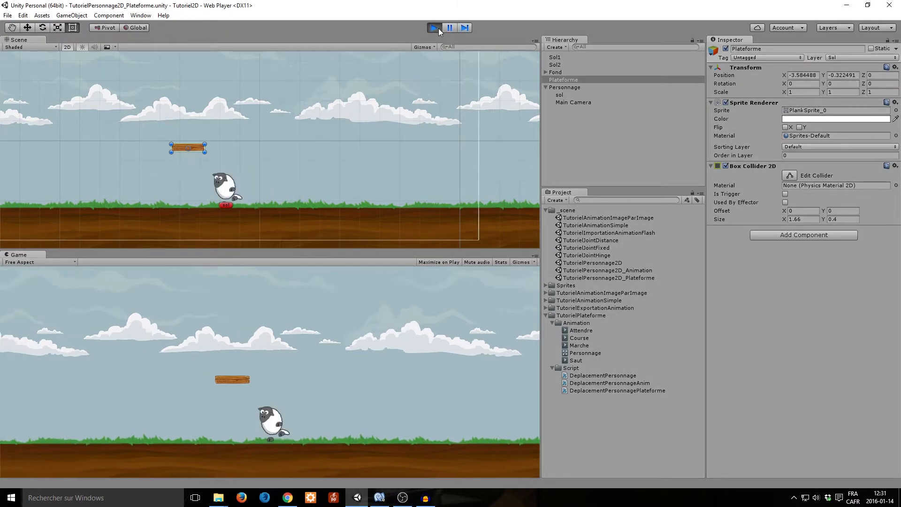
{"action": "key", "text": "Right"}
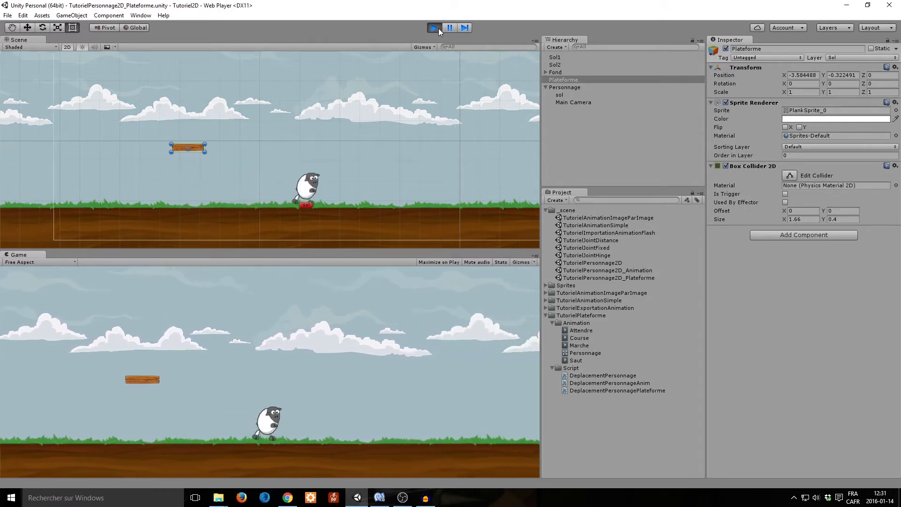
{"action": "key", "text": "space"}
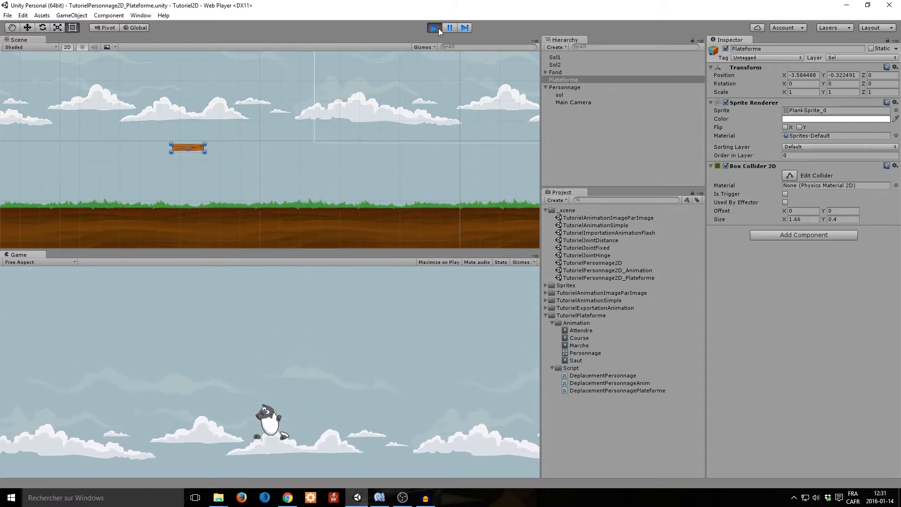
{"action": "key", "text": "Left"}
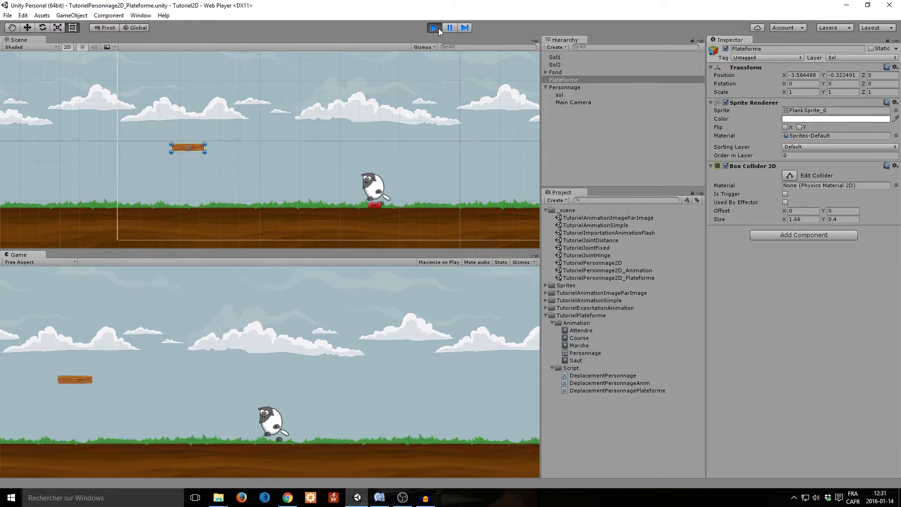
{"action": "left_click", "coordinate": [439, 28]}
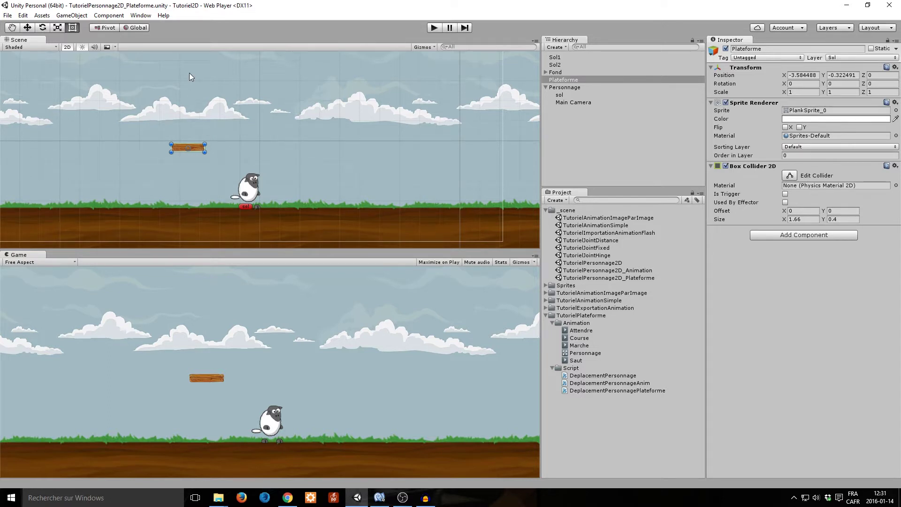
- Select the Plateforme plank and run another walk-and-jump playtest
{"action": "left_click", "coordinate": [197, 148]}
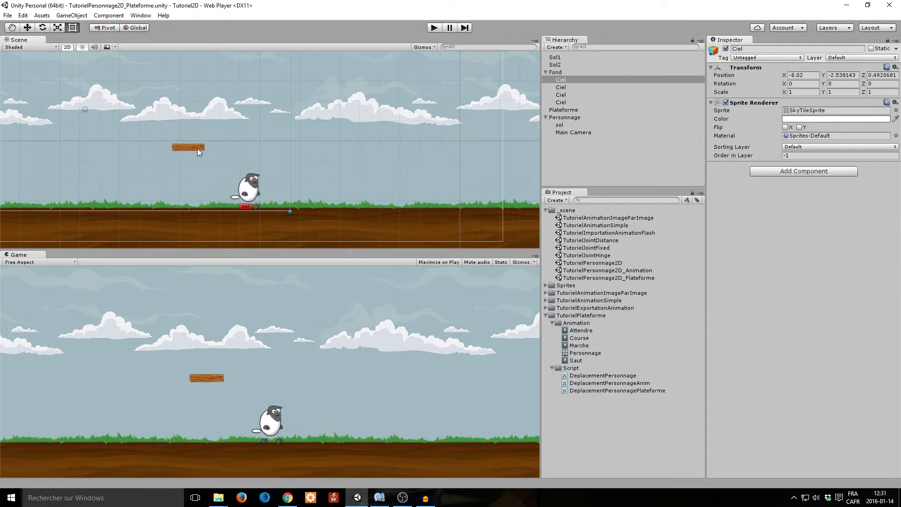
{"action": "left_click", "coordinate": [199, 147]}
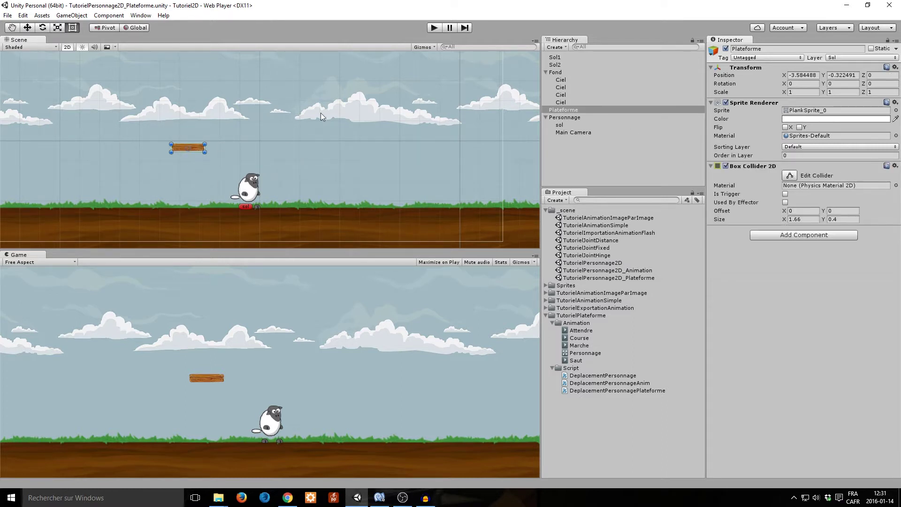
{"action": "left_click", "coordinate": [436, 27]}
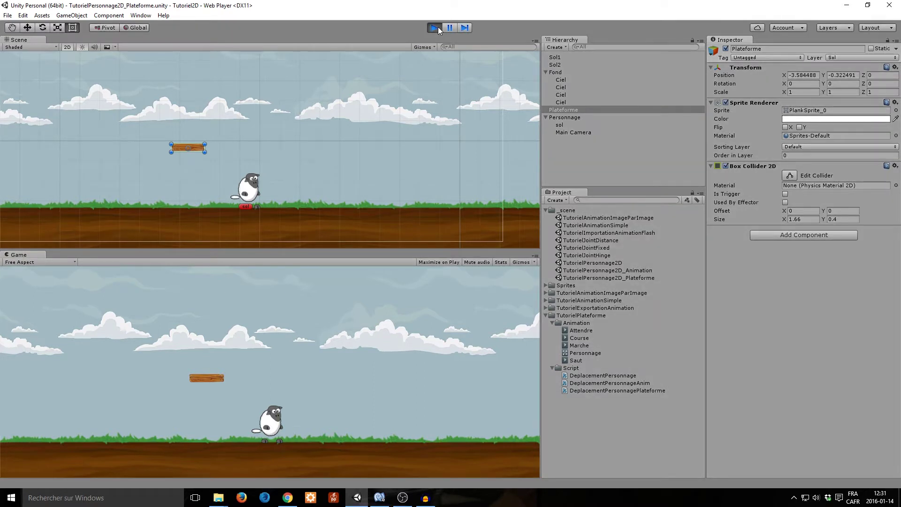
{"action": "key", "text": "Left"}
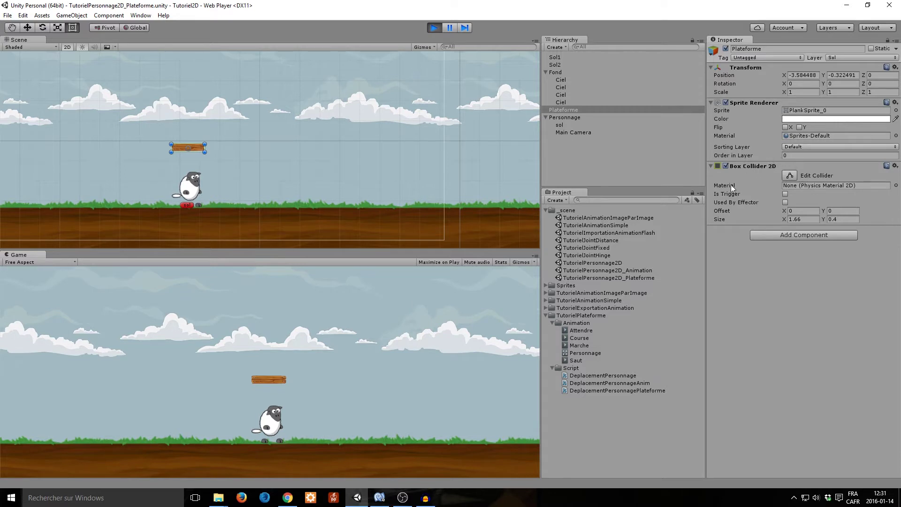
{"action": "left_click", "coordinate": [263, 126]}
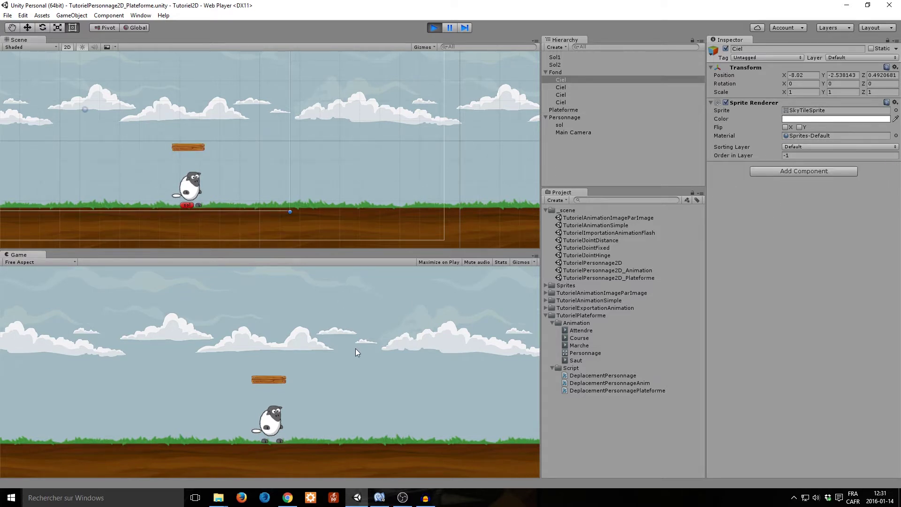
{"action": "key", "text": "space"}
{"action": "key", "text": "ctrl+p"}
- Add a Platform Effector 2D component to the Plateforme plank
{"action": "left_click", "coordinate": [197, 148]}
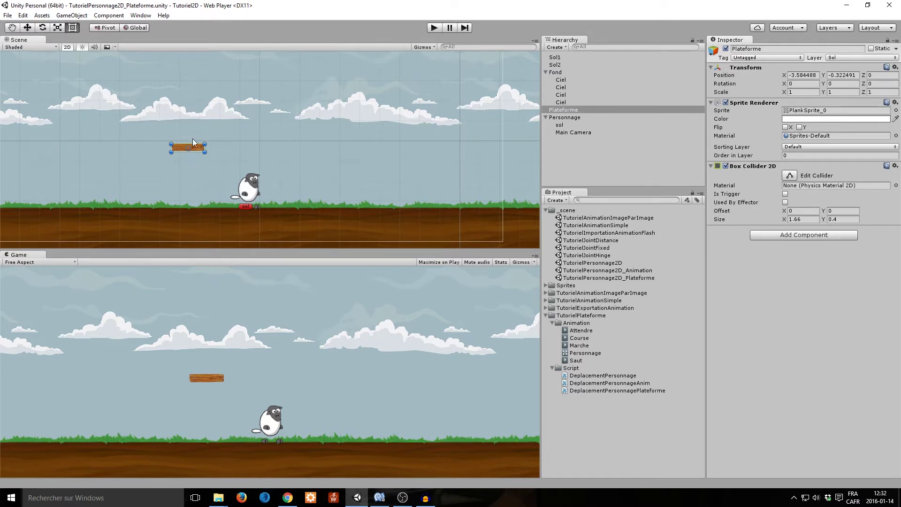
{"action": "left_click", "coordinate": [809, 235]}
{"action": "key", "text": "BackSpace"}
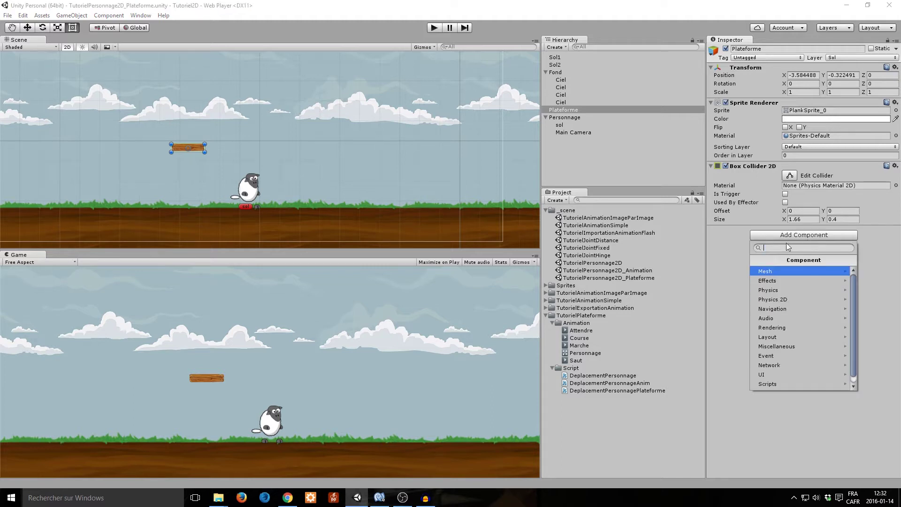
{"action": "left_click", "coordinate": [781, 301]}
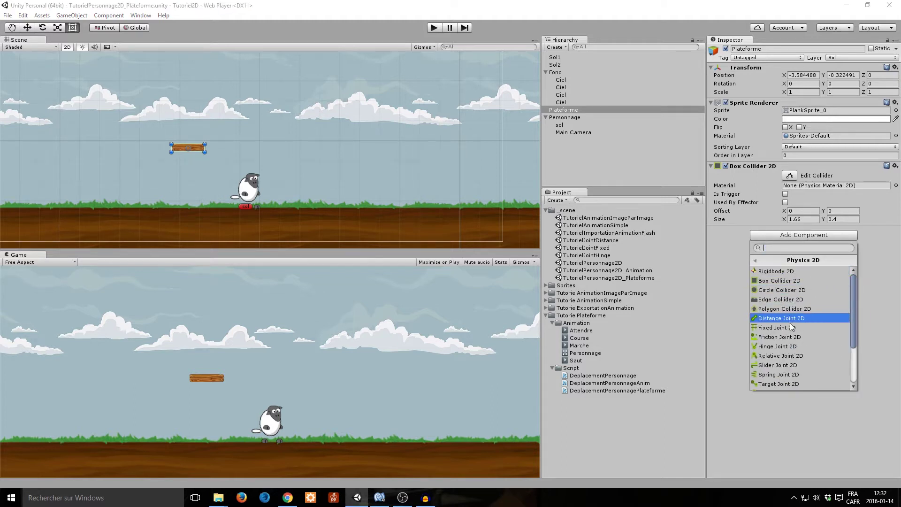
{"action": "scroll", "coordinate": [795, 349], "scroll_direction": "down", "scroll_amount": 3}
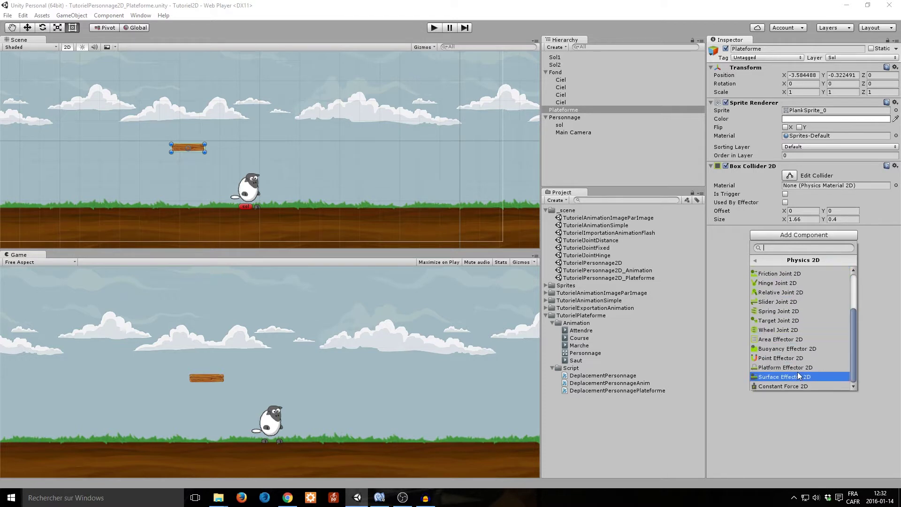
{"action": "left_click", "coordinate": [799, 367]}
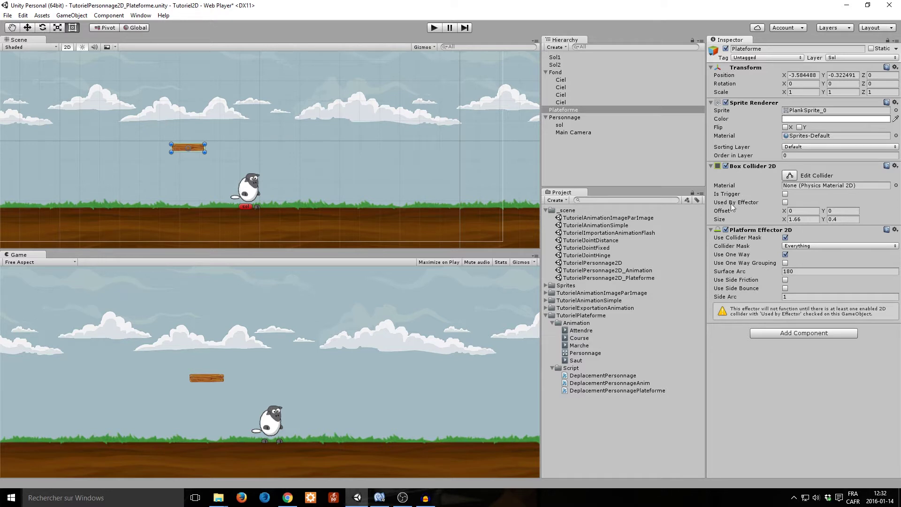
- Tick Used By Effector on the plank's Box Collider 2D
{"action": "left_click", "coordinate": [785, 203]}
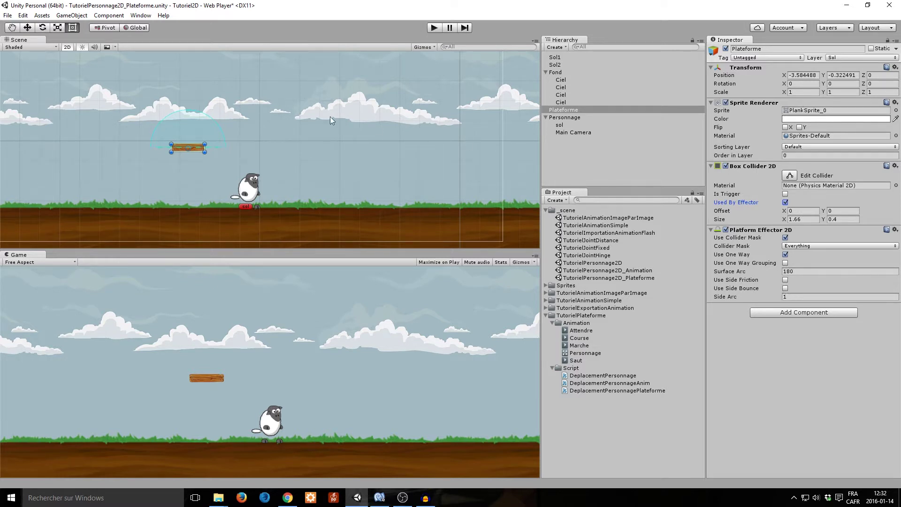
{"action": "left_click", "coordinate": [785, 202]}
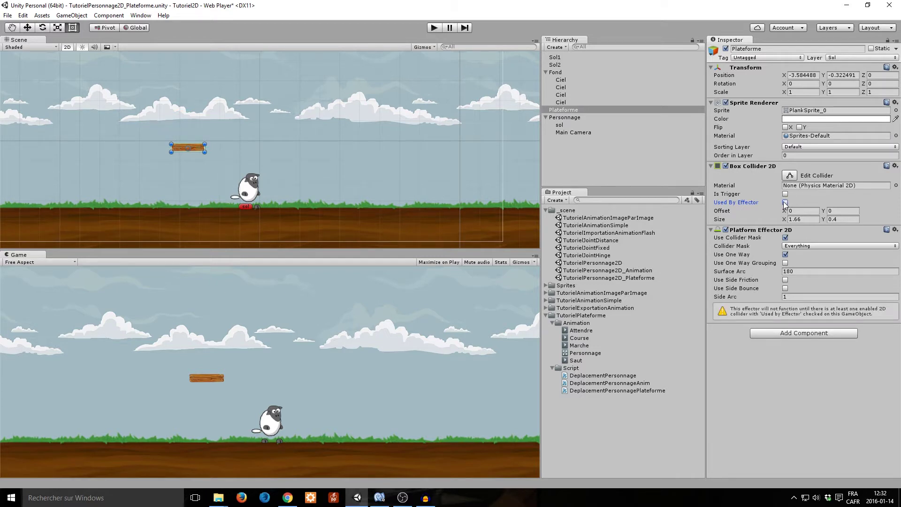
{"action": "left_click", "coordinate": [785, 203]}
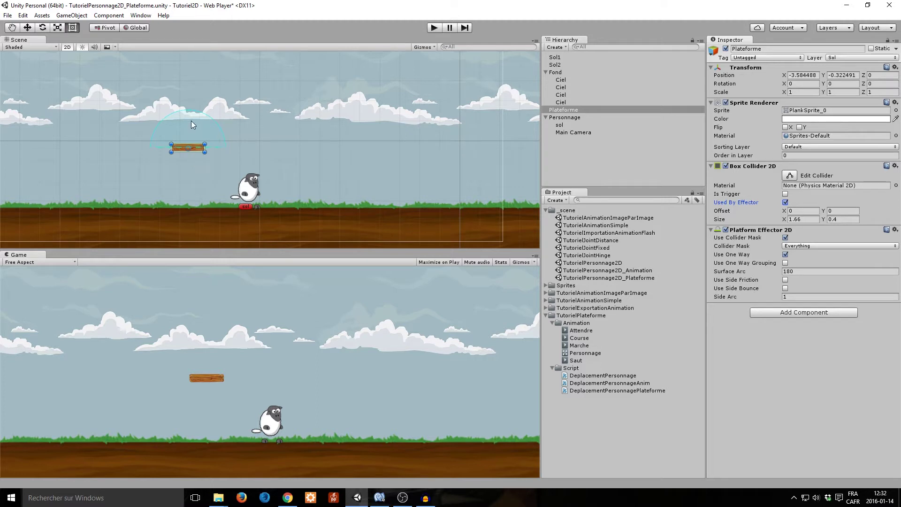
{"action": "left_click", "coordinate": [440, 27]}
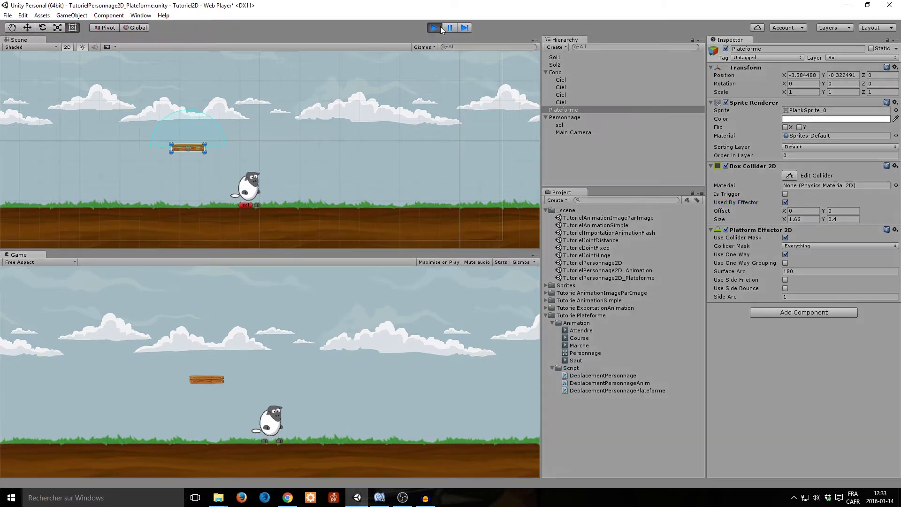
{"action": "key", "text": "Left"}
{"action": "key", "text": "space"}
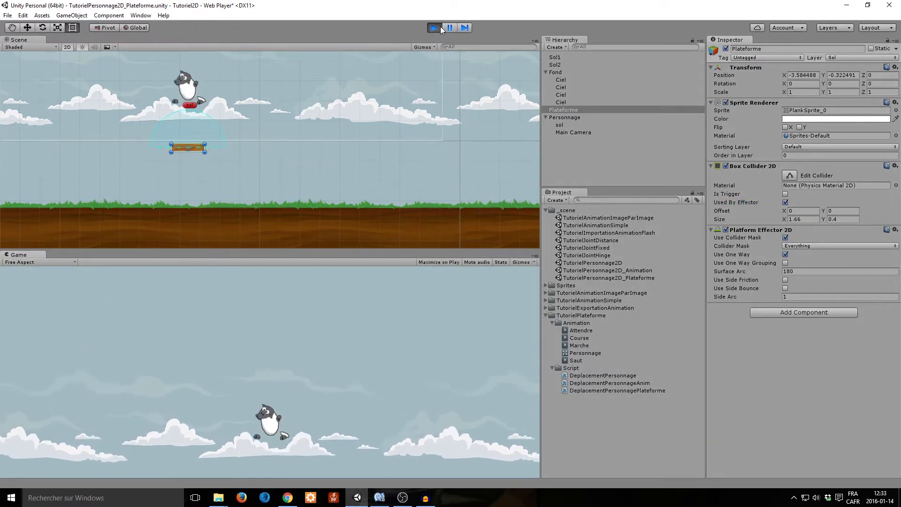
{"action": "key", "text": "Right"}
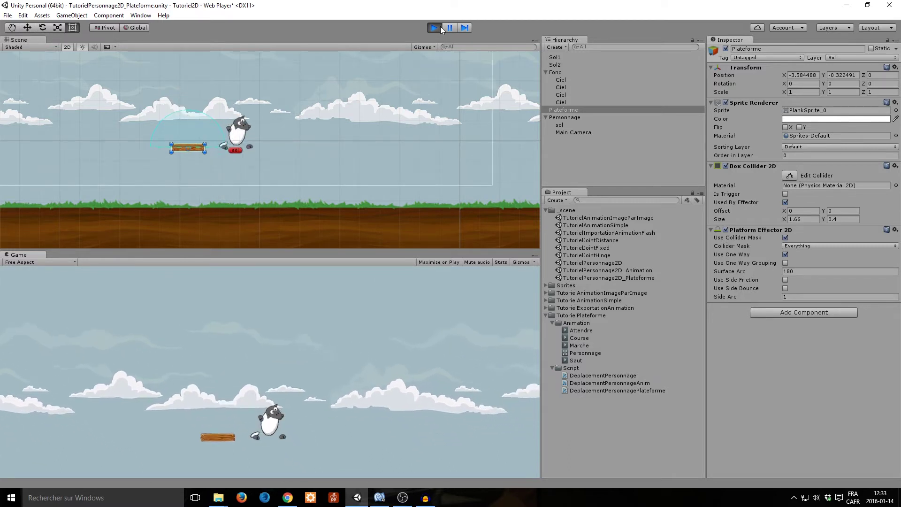
{"action": "key", "text": "Left"}
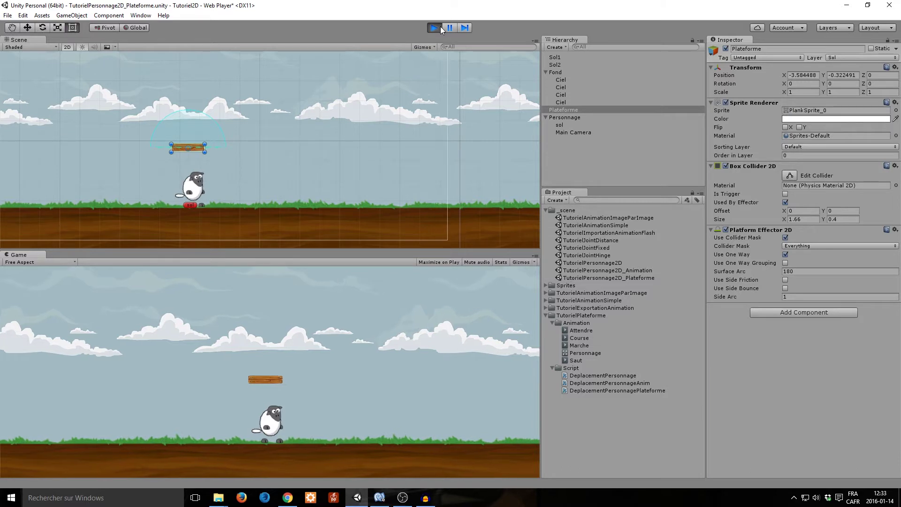
{"action": "key", "text": "space"}
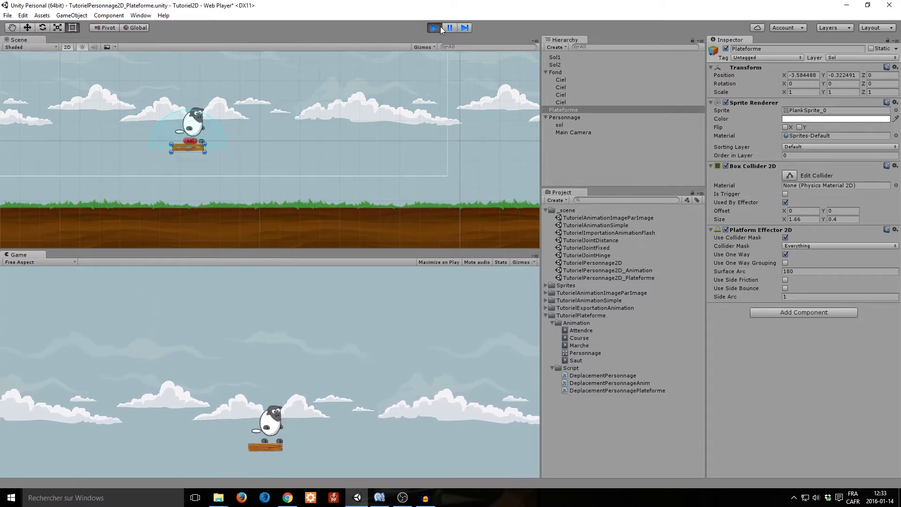
{"action": "key", "text": "Right"}
{"action": "key", "text": "Left"}
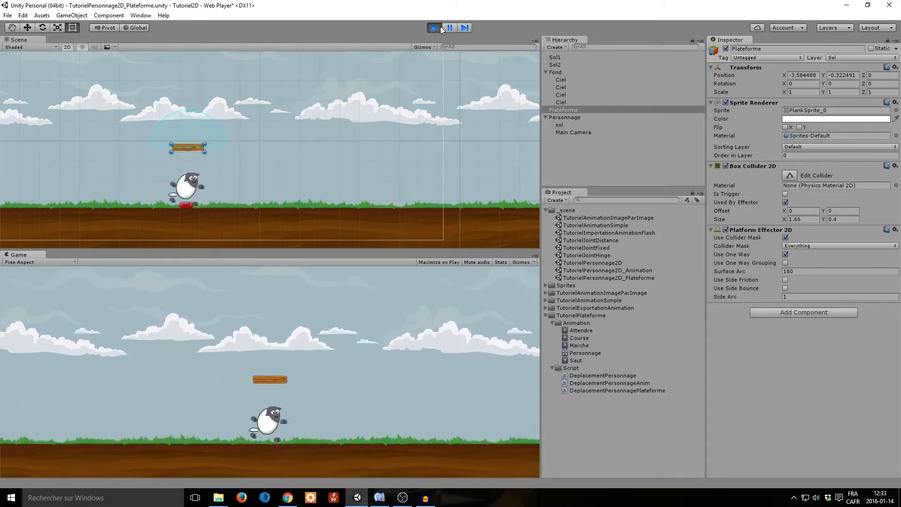
{"action": "key", "text": "space"}
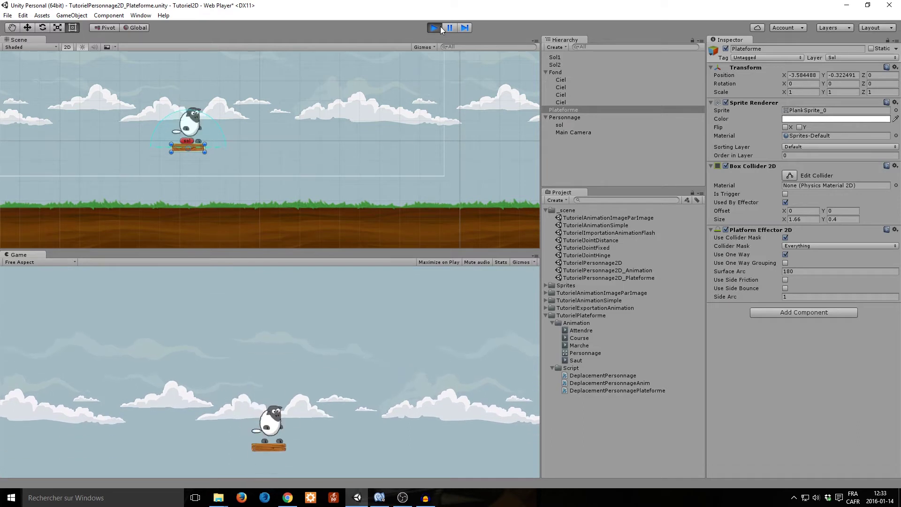
{"action": "left_click", "coordinate": [440, 27]}
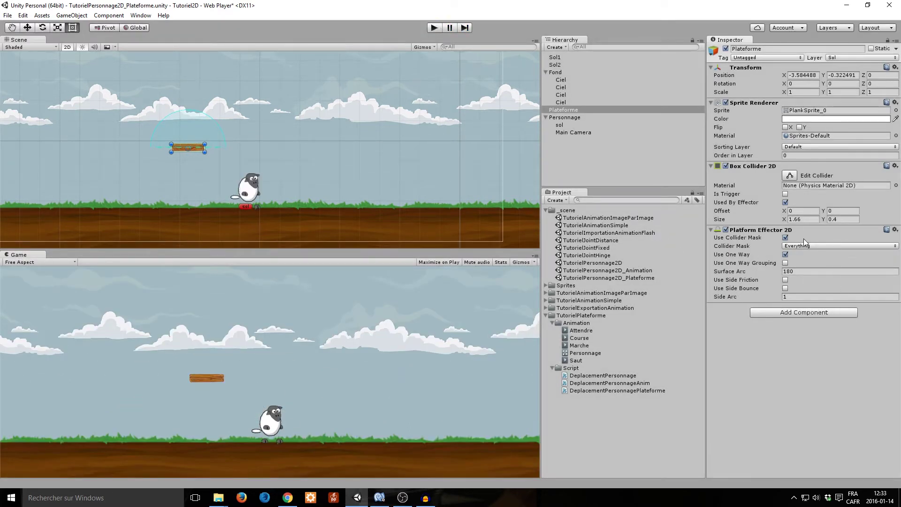
{"action": "left_click", "coordinate": [786, 255]}
{"action": "left_click", "coordinate": [438, 28]}
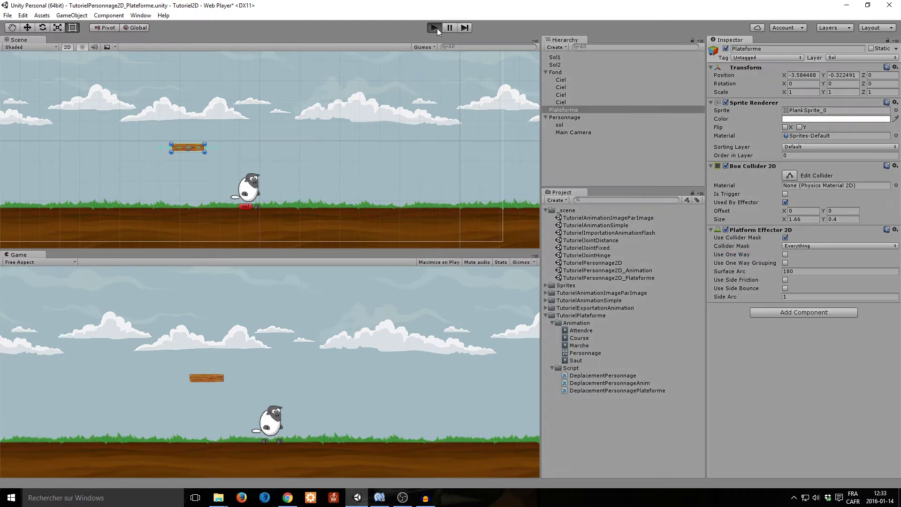
{"action": "key", "text": "Left"}
{"action": "key", "text": "space"}
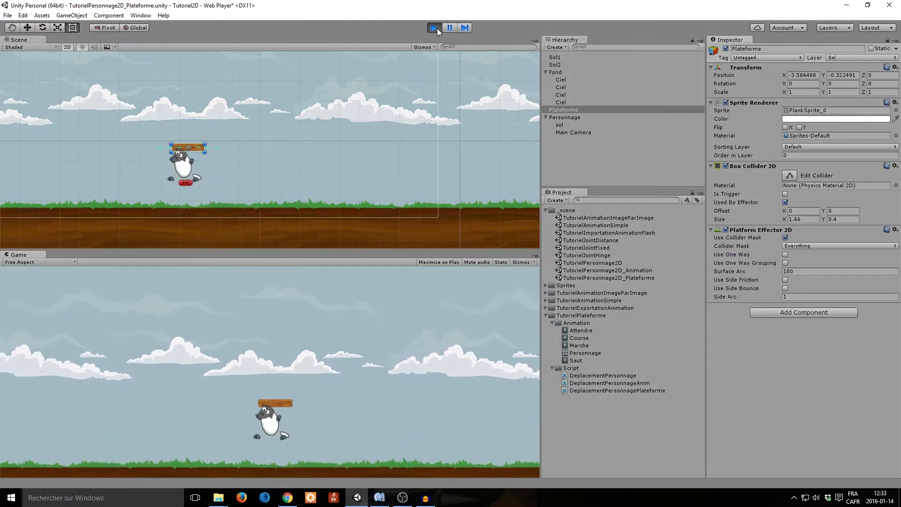
{"action": "key", "text": "Right"}
{"action": "key", "text": "space"}
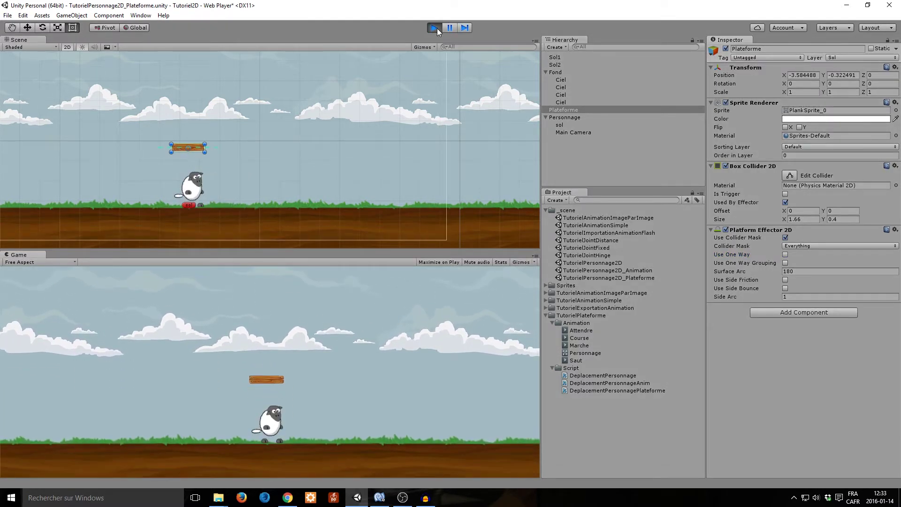
{"action": "left_click", "coordinate": [438, 28]}
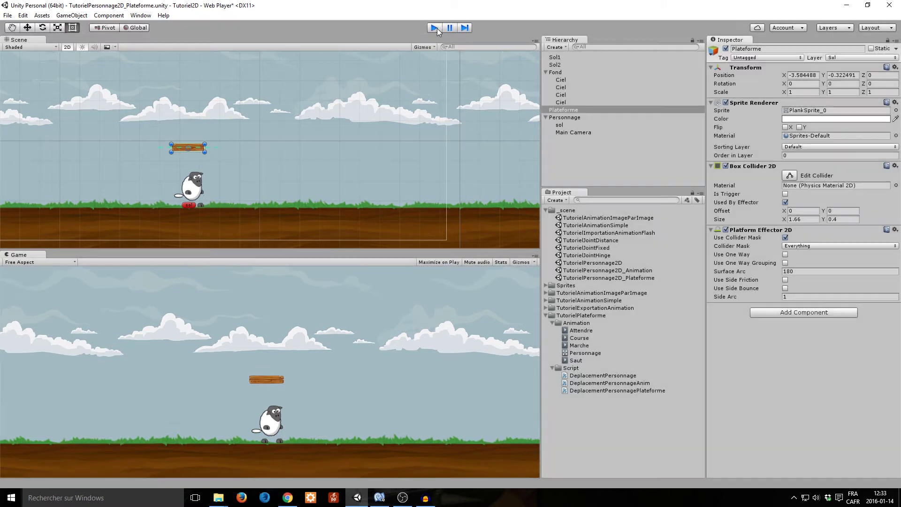
{"action": "left_click", "coordinate": [786, 255]}
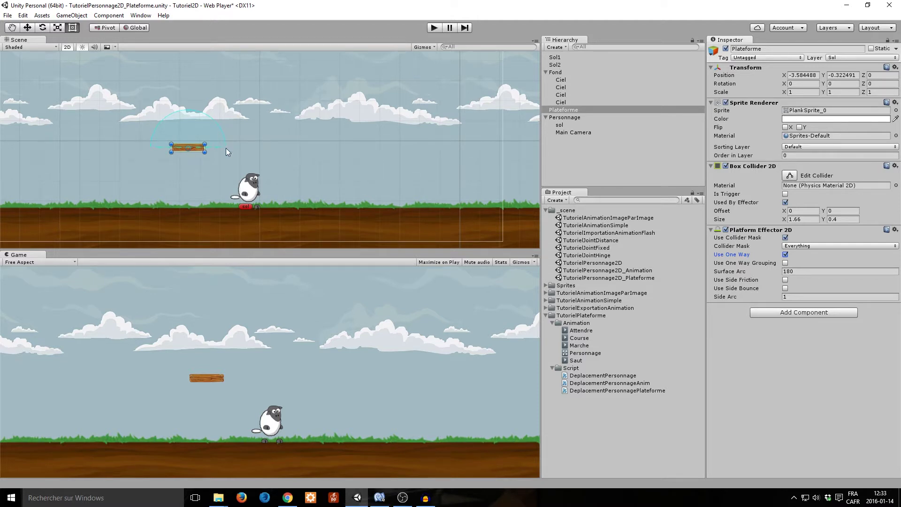
- Set the Platform Effector 2D Surface Arc to 90, then change it to 180
{"action": "left_click", "coordinate": [812, 272]}
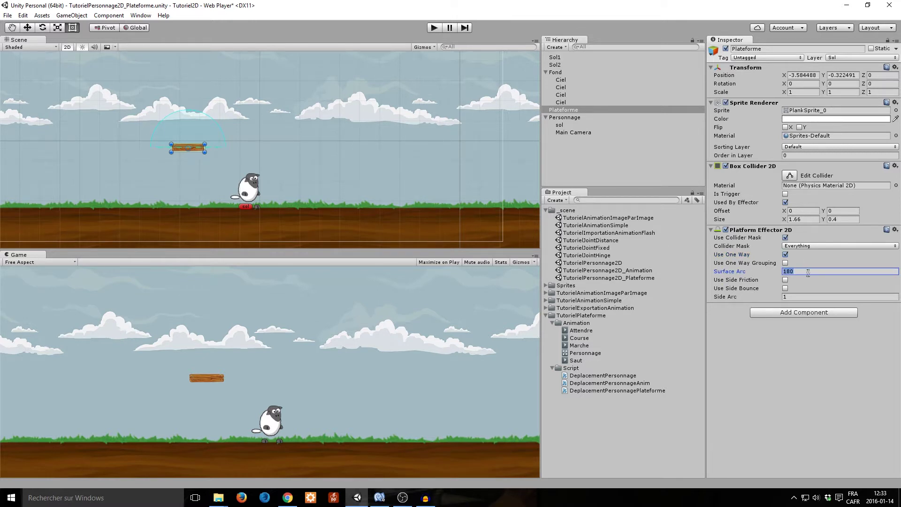
{"action": "type", "text": "90"}
{"action": "left_click", "coordinate": [187, 115]}
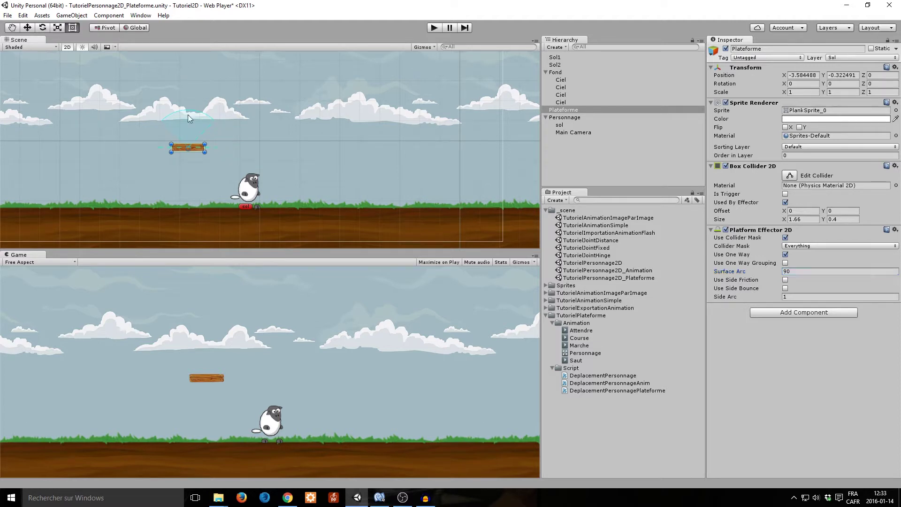
{"action": "left_click", "coordinate": [188, 148]}
{"action": "left_click", "coordinate": [827, 271]}
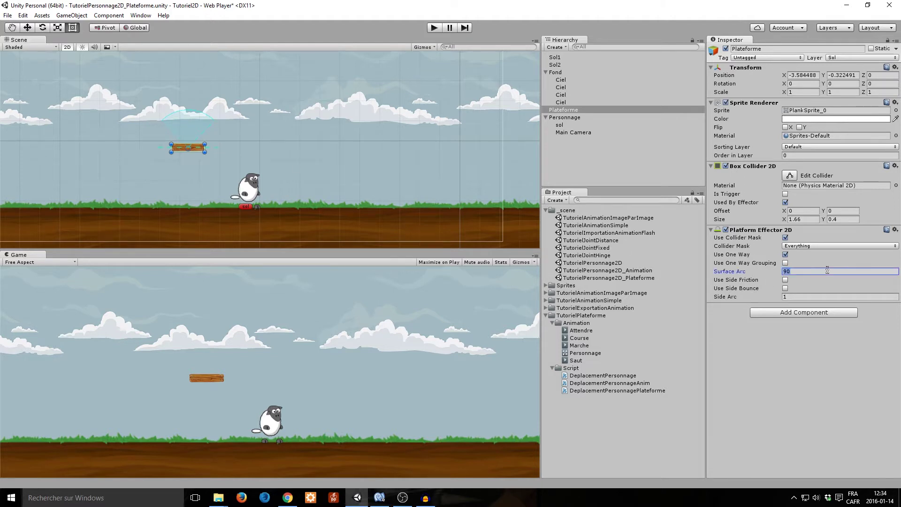
{"action": "type", "text": "18"}
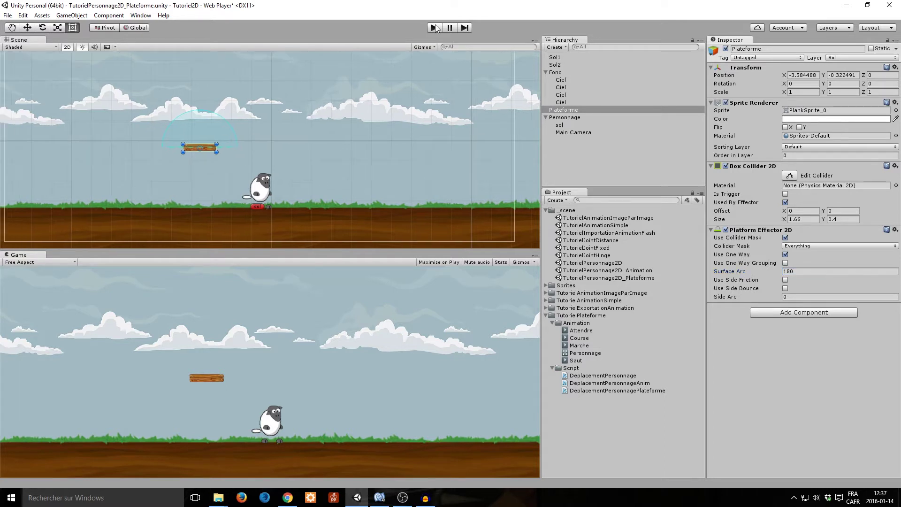
- Playtest the sheep jumping onto the plank and up through it from below
{"action": "left_click", "coordinate": [435, 28]}
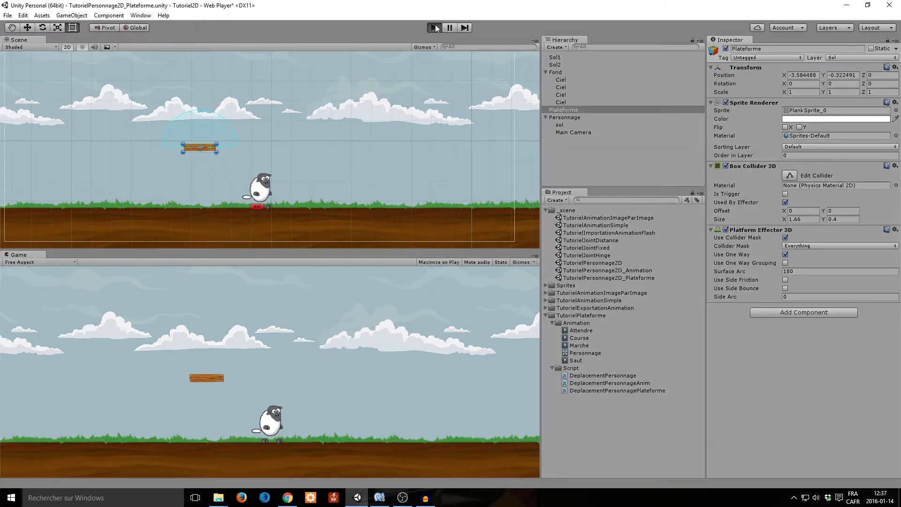
{"action": "key", "text": "space"}
{"action": "key", "text": "Left"}
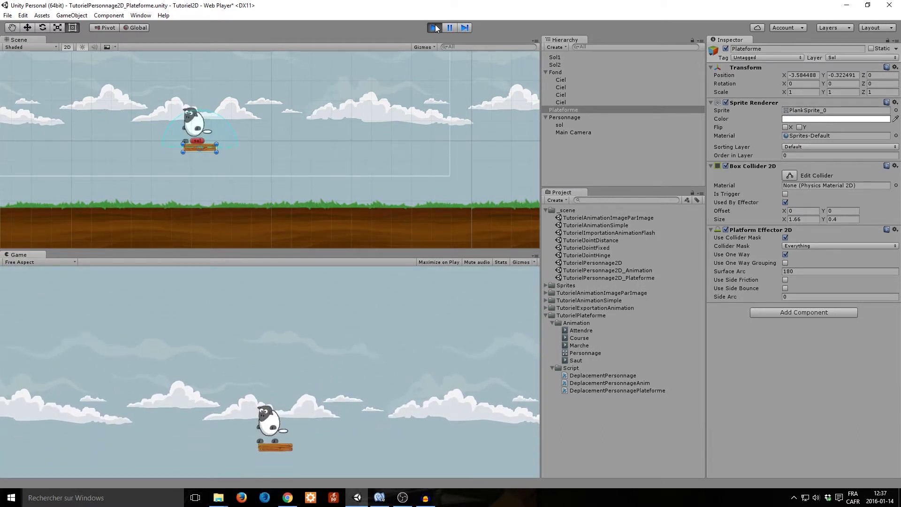
{"action": "key", "text": "Right"}
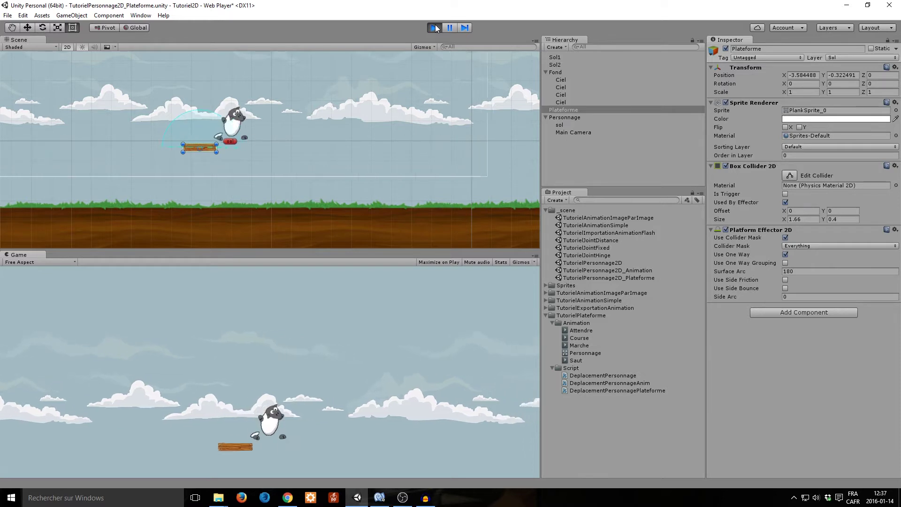
{"action": "key", "text": "Left"}
{"action": "key", "text": "space"}
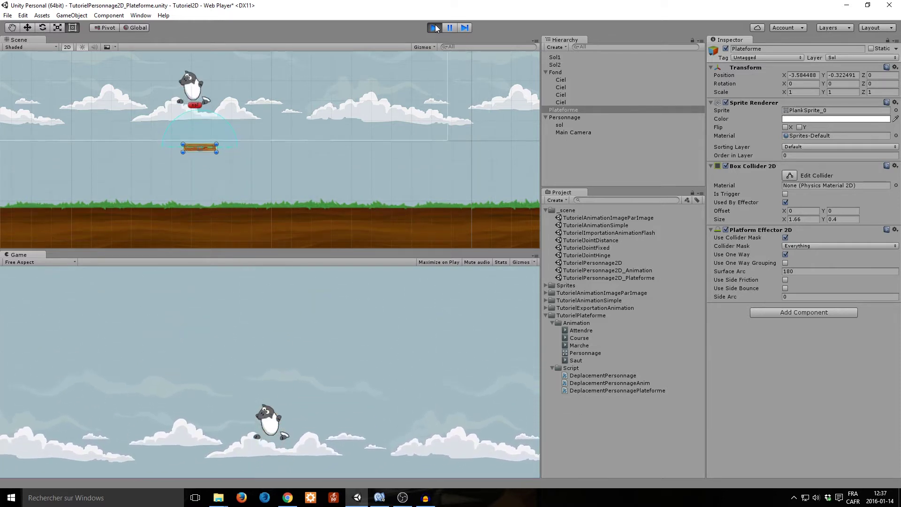
{"action": "left_click", "coordinate": [436, 28]}
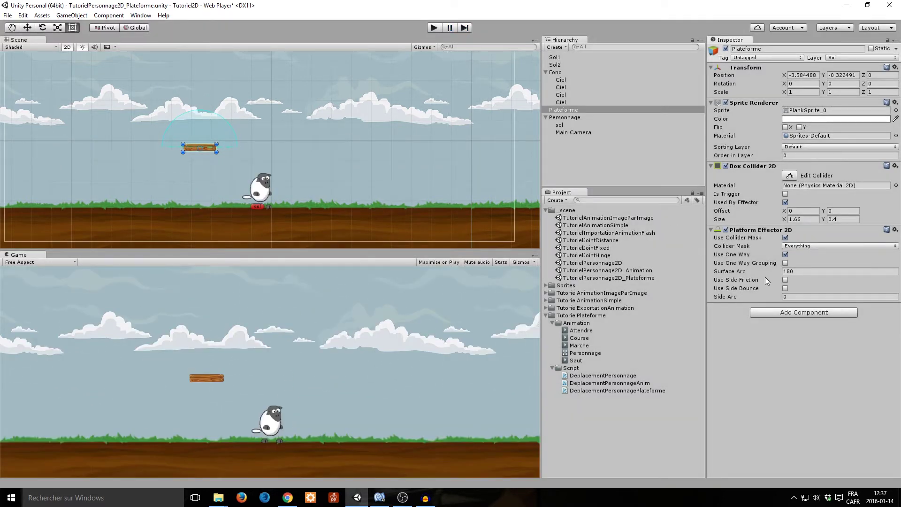
- Toggle Use Side Friction and Use Side Bounce on and off, then set Side Arc to 90
{"action": "left_click", "coordinate": [786, 280]}
{"action": "left_click", "coordinate": [785, 288]}
{"action": "left_click", "coordinate": [786, 280]}
{"action": "left_click", "coordinate": [786, 287]}
{"action": "left_click", "coordinate": [800, 296]}
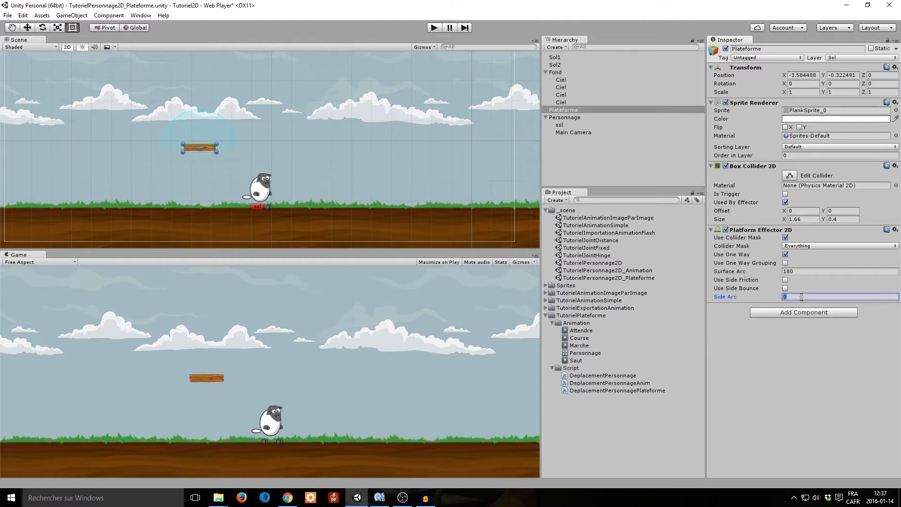
{"action": "type", "text": "90"}
- Commit Side Arc 90 and playtest the sheep jumping onto, off and beneath the plank
{"action": "left_click", "coordinate": [807, 346]}
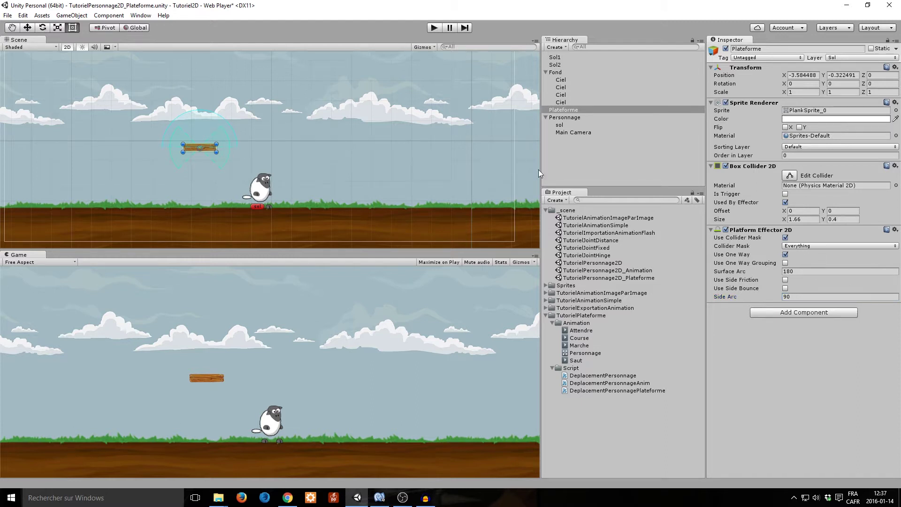
{"action": "left_click", "coordinate": [435, 28]}
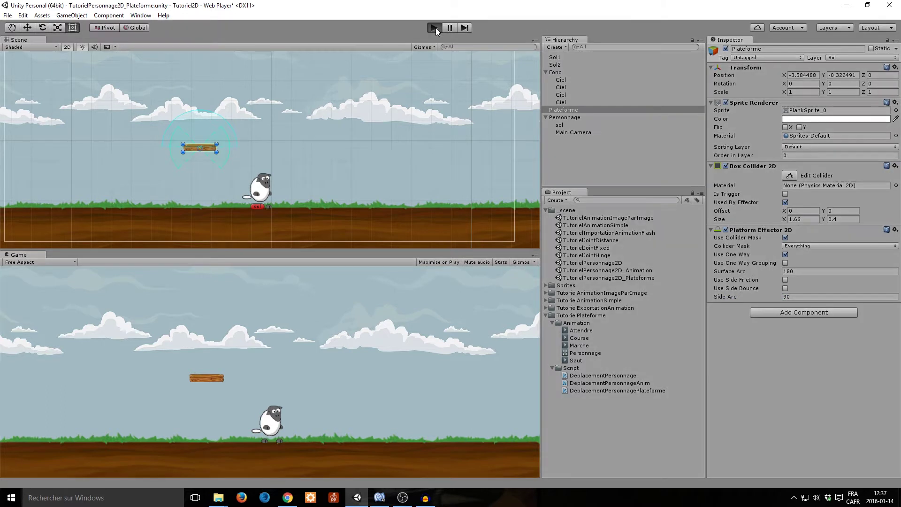
{"action": "key", "text": "space"}
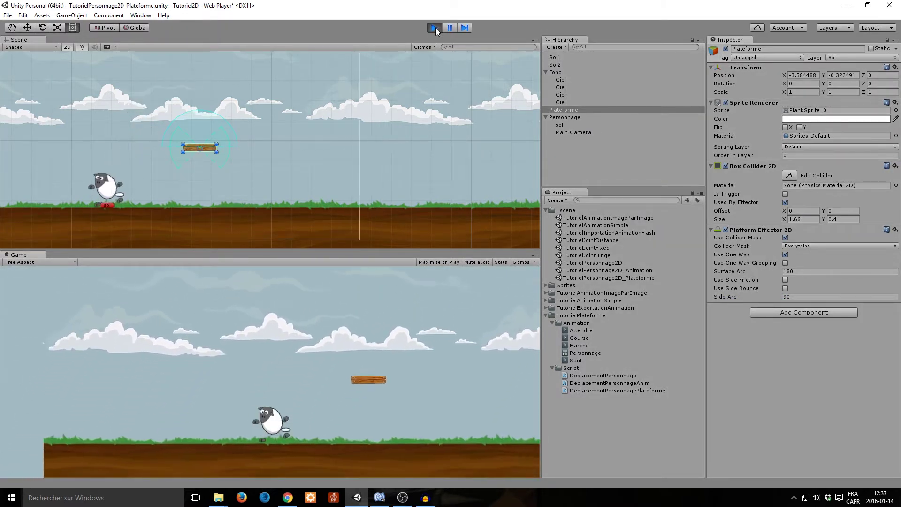
{"action": "key", "text": "space"}
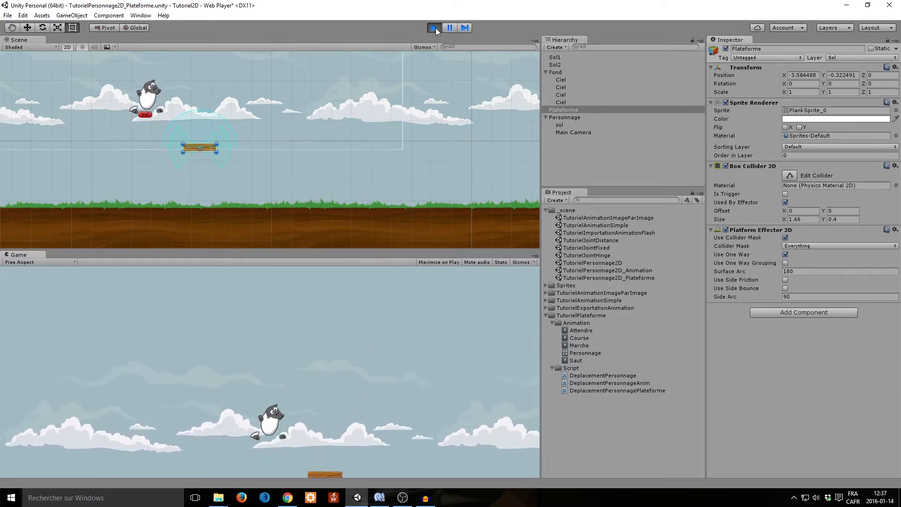
{"action": "key", "text": "Right"}
{"action": "key", "text": "Left"}
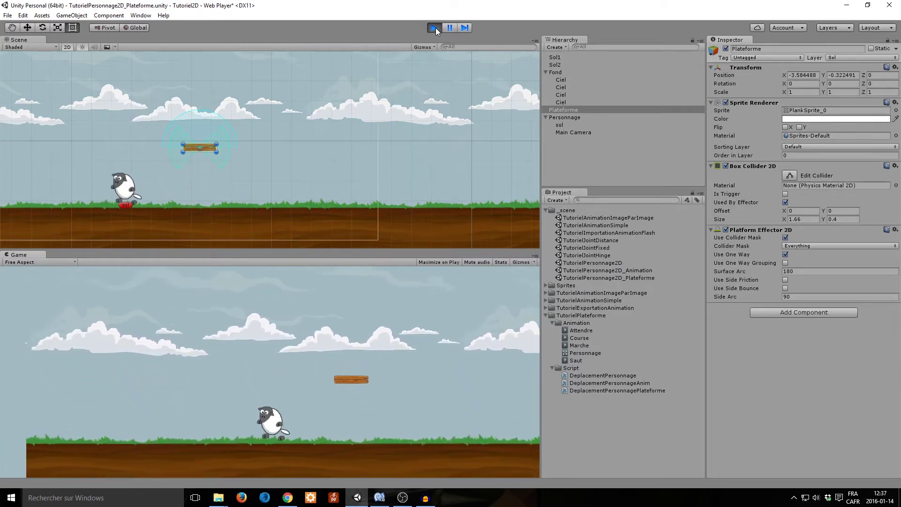
{"action": "key", "text": "Right"}
{"action": "key", "text": "space"}
{"action": "key", "text": "space"}
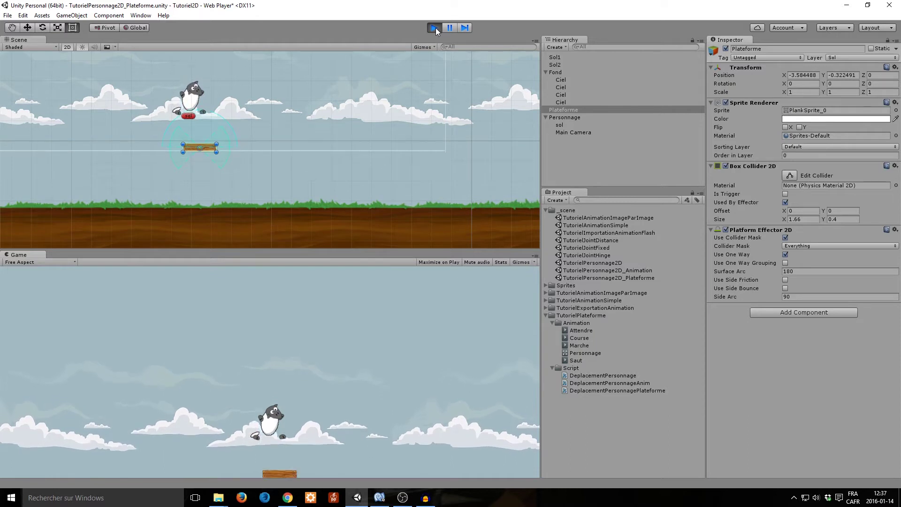
{"action": "key", "text": "space"}
{"action": "key", "text": "Left"}
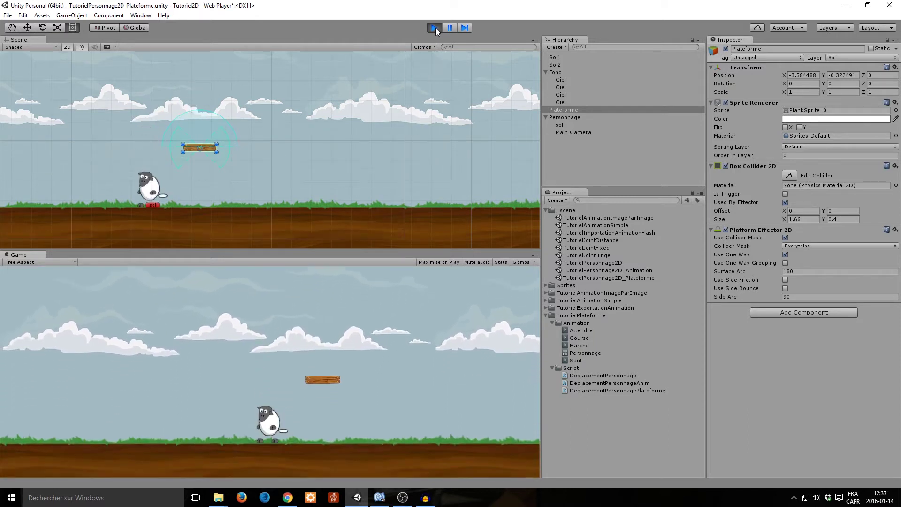
{"action": "key", "text": "Right"}
{"action": "key", "text": "Right"}
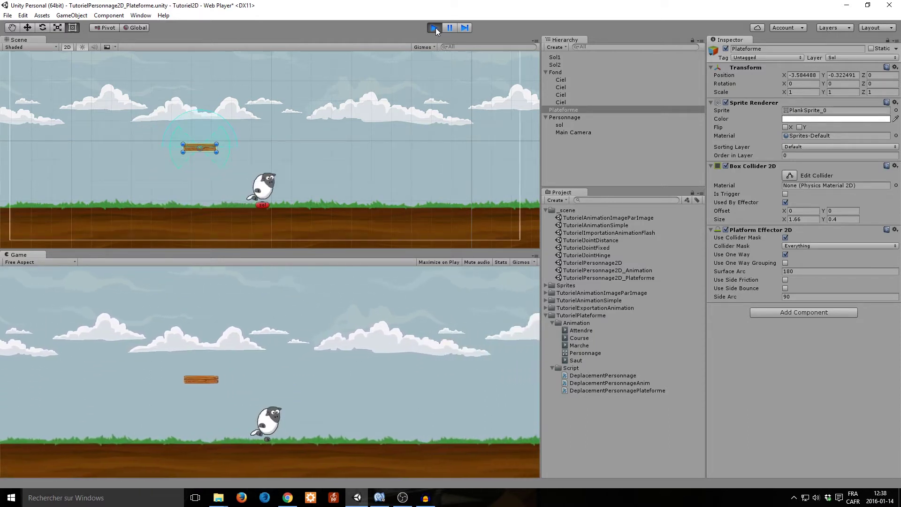
{"action": "key", "text": "Left"}
{"action": "key", "text": "space"}
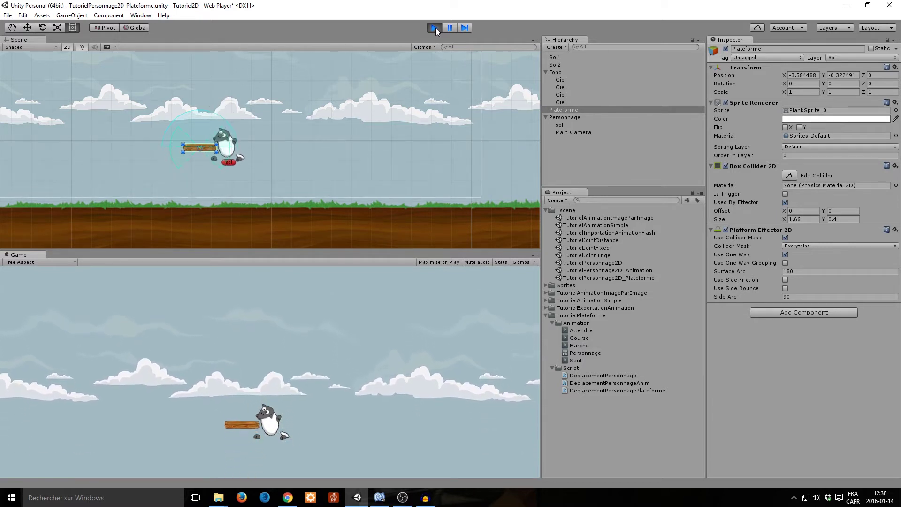
{"action": "left_click", "coordinate": [435, 28]}
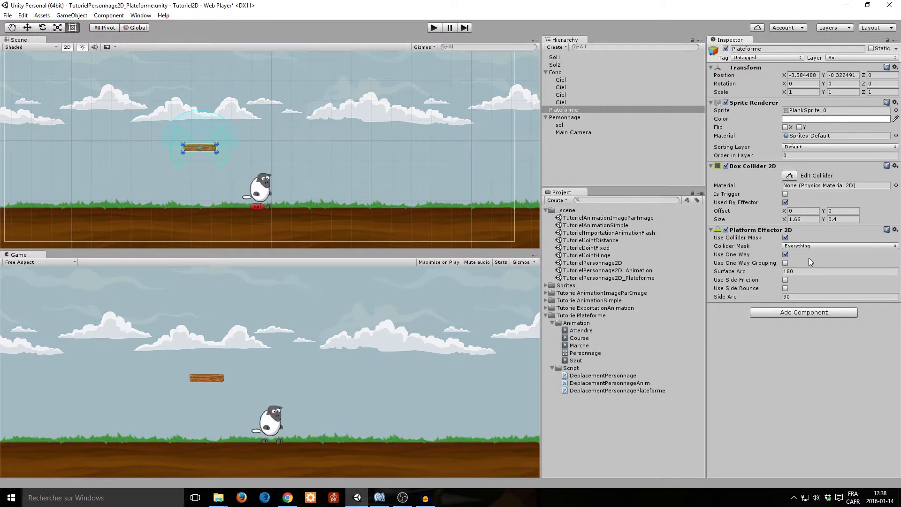
- Duplicate Plateforme in the Hierarchy and rename Plateforme (1) to PlateformeVerticale
{"action": "left_click", "coordinate": [569, 109]}
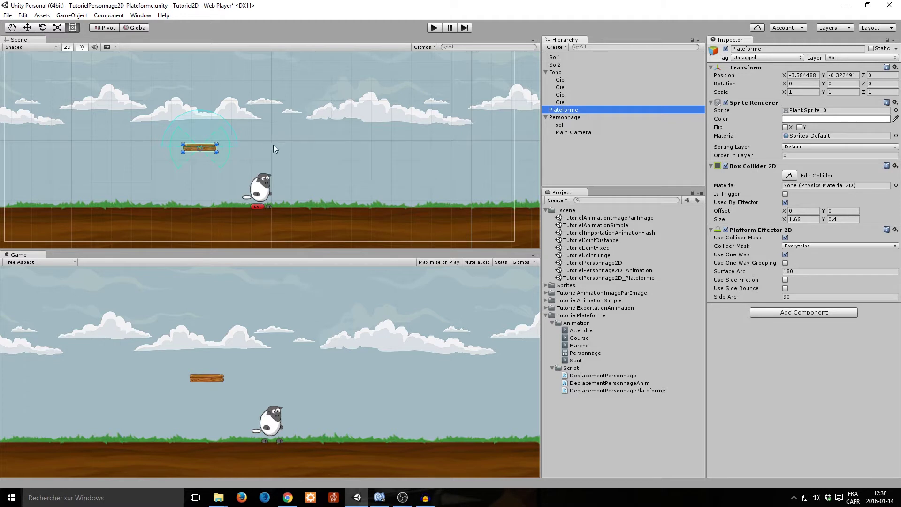
{"action": "right_click", "coordinate": [566, 113]}
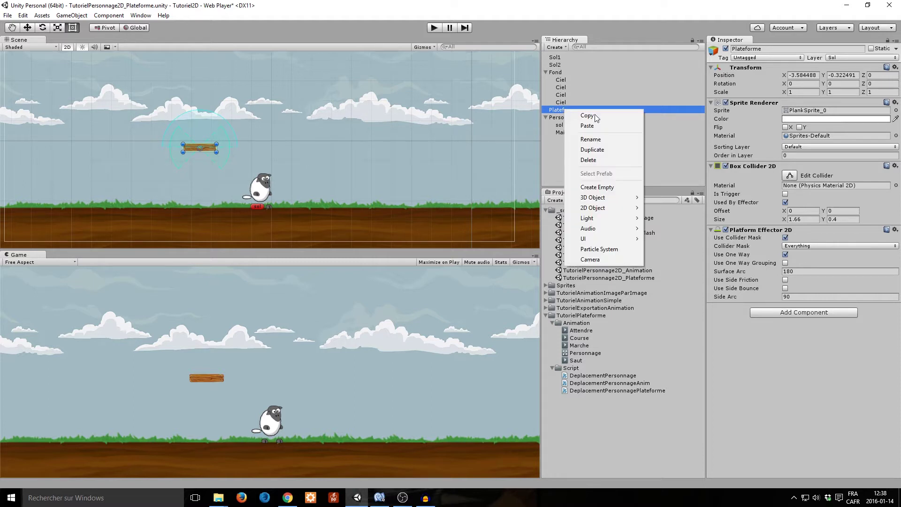
{"action": "left_click", "coordinate": [626, 153]}
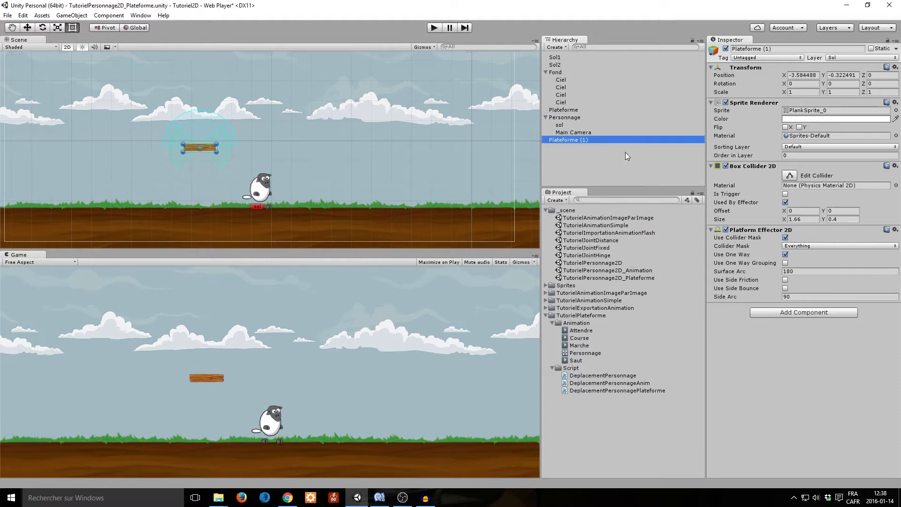
{"action": "left_click", "coordinate": [573, 139]}
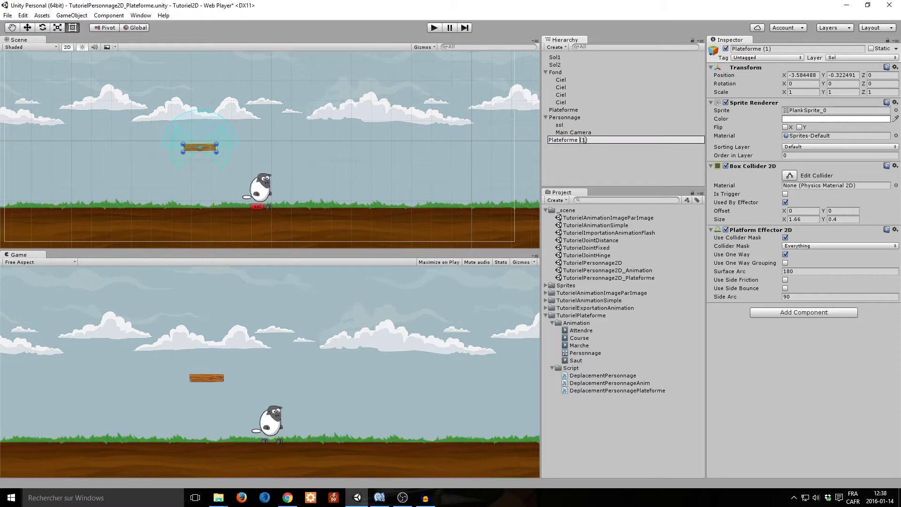
{"action": "double_click", "coordinate": [583, 140]}
{"action": "type", "text": "Vertical"}
{"action": "type", "text": "e"}
{"action": "key", "text": "Return"}
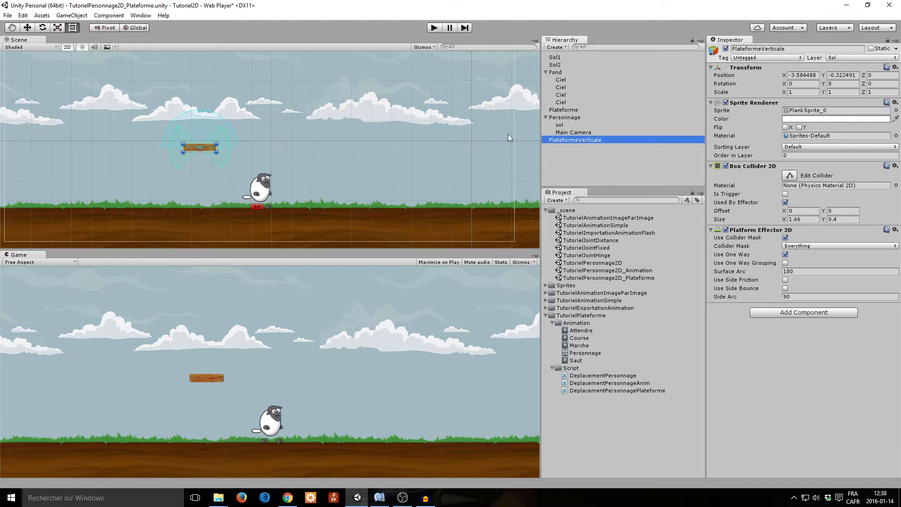
- Drag PlateformeVerticale right of the first plank and adjust its height to about X 3.8, Y 0.05
{"action": "left_click", "coordinate": [28, 29]}
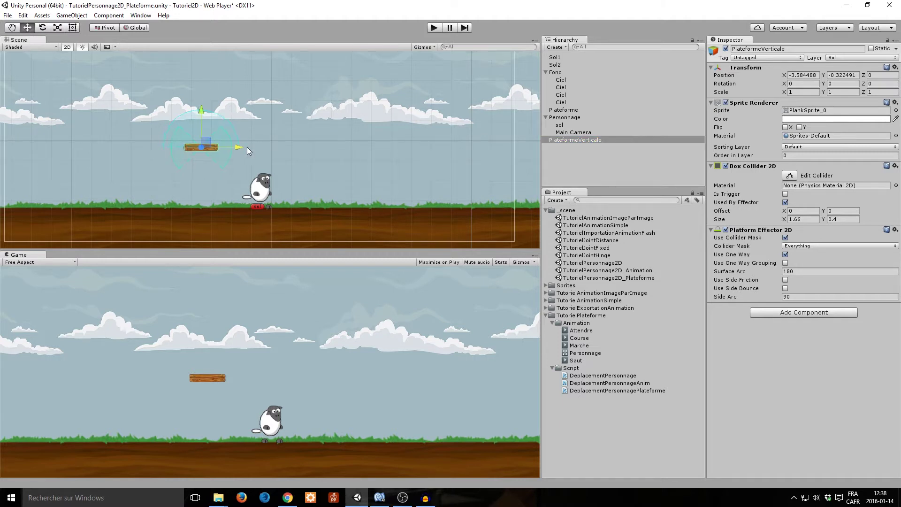
{"action": "left_click_drag", "start_coordinate": [235, 147], "coordinate": [357, 148]}
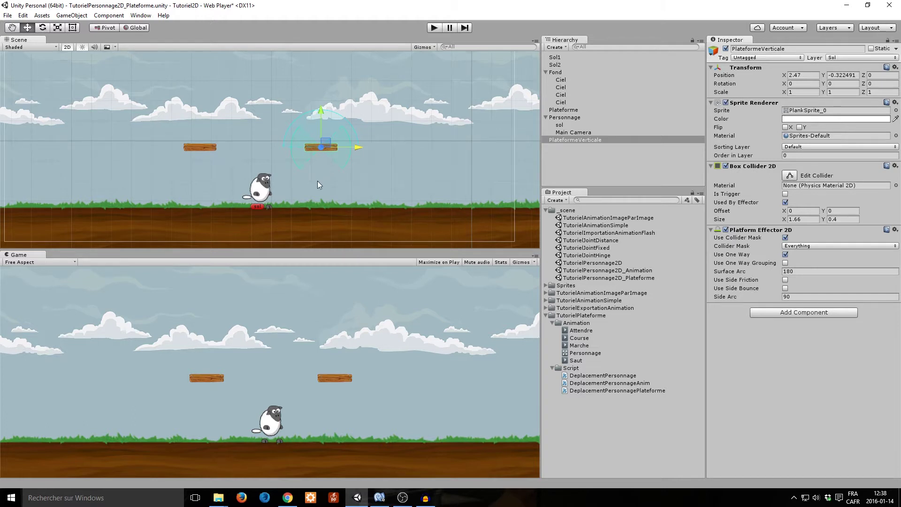
{"action": "mouse_move", "coordinate": [323, 112]}
{"action": "left_mouse_down"}
{"action": "mouse_move", "coordinate": [324, 127]}
{"action": "mouse_move", "coordinate": [322, 112]}
{"action": "left_mouse_up"}
{"action": "mouse_move", "coordinate": [322, 110]}
{"action": "left_mouse_down"}
{"action": "mouse_move", "coordinate": [314, 55]}
{"action": "mouse_move", "coordinate": [334, 122]}
{"action": "left_mouse_up"}
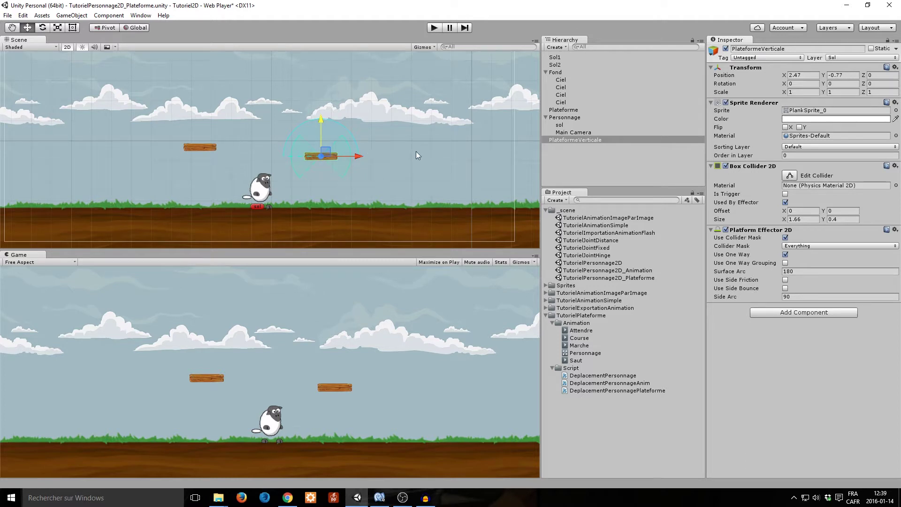
{"action": "left_click_drag", "start_coordinate": [320, 124], "coordinate": [317, 70]}
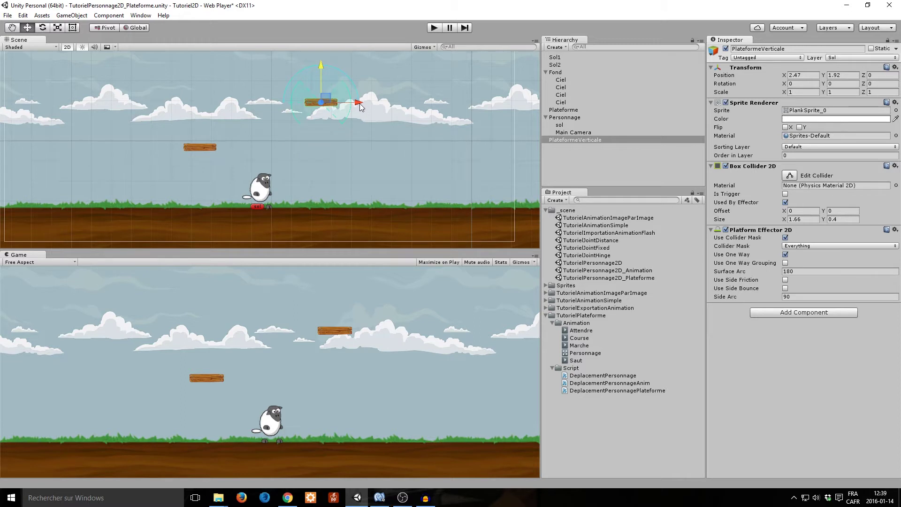
{"action": "left_click_drag", "start_coordinate": [322, 64], "coordinate": [331, 144]}
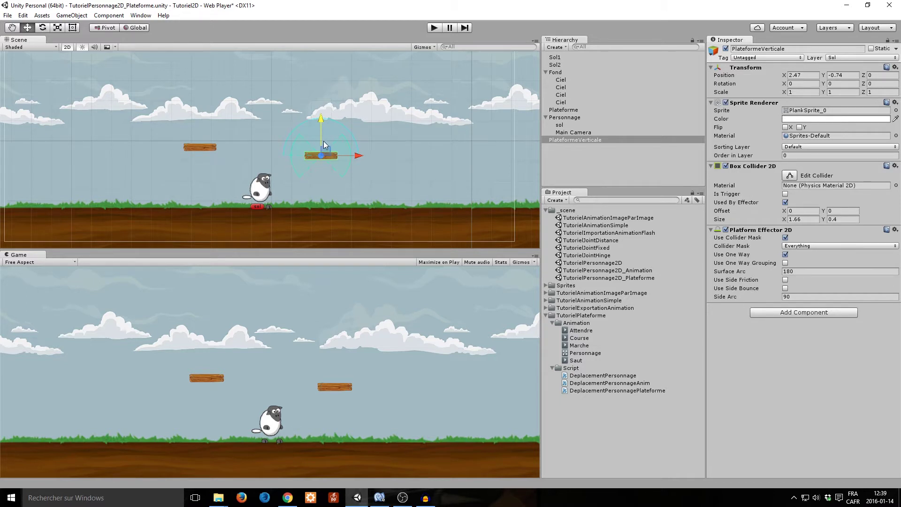
{"action": "mouse_move", "coordinate": [321, 123]}
{"action": "left_mouse_down"}
{"action": "mouse_move", "coordinate": [317, 59]}
{"action": "mouse_move", "coordinate": [319, 104]}
{"action": "left_mouse_up"}
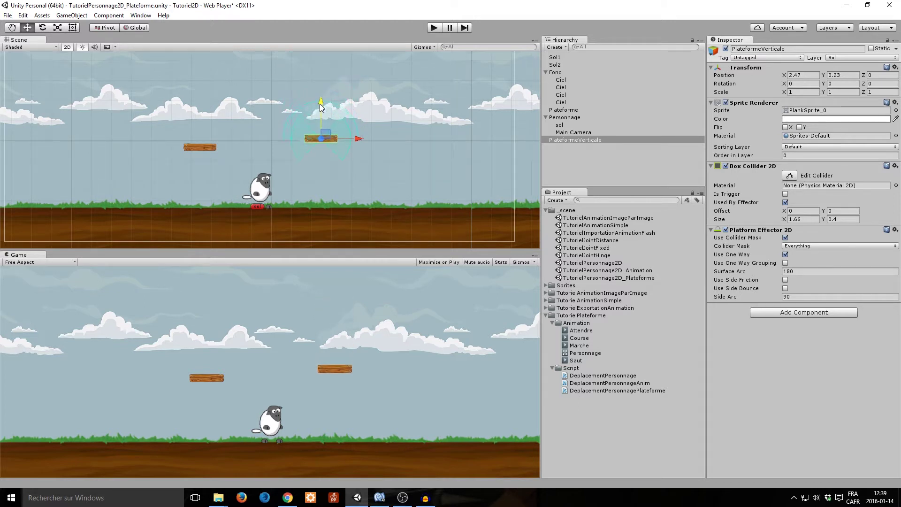
{"action": "left_click_drag", "start_coordinate": [320, 105], "coordinate": [317, 42]}
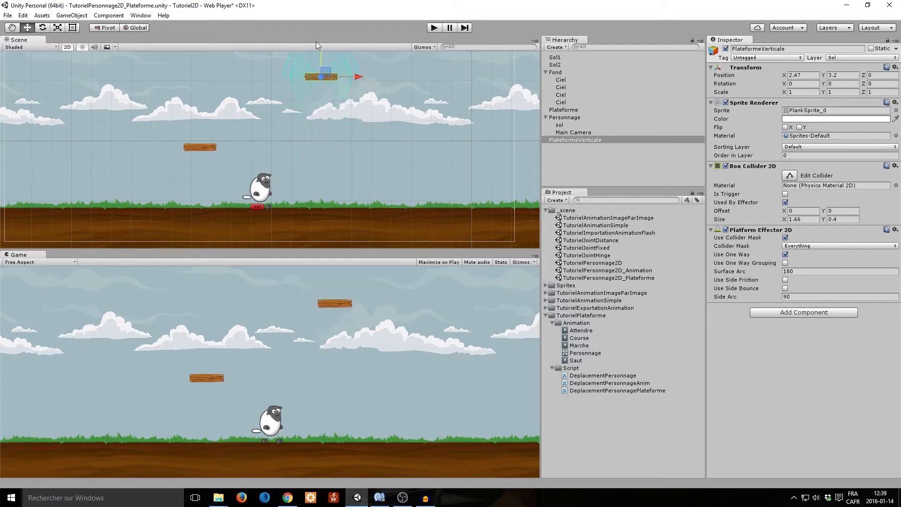
{"action": "left_click_drag", "start_coordinate": [360, 78], "coordinate": [430, 80]}
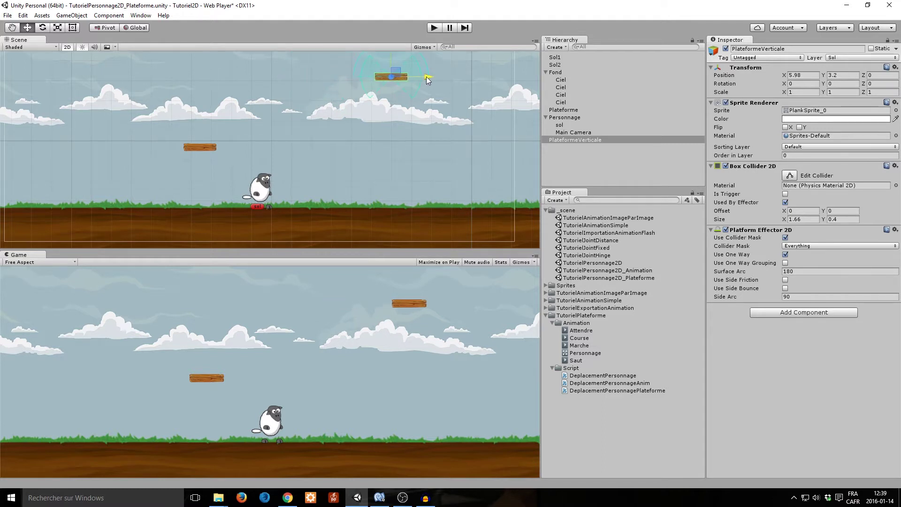
{"action": "scroll", "coordinate": [414, 66], "scroll_direction": "down", "scroll_amount": 3}
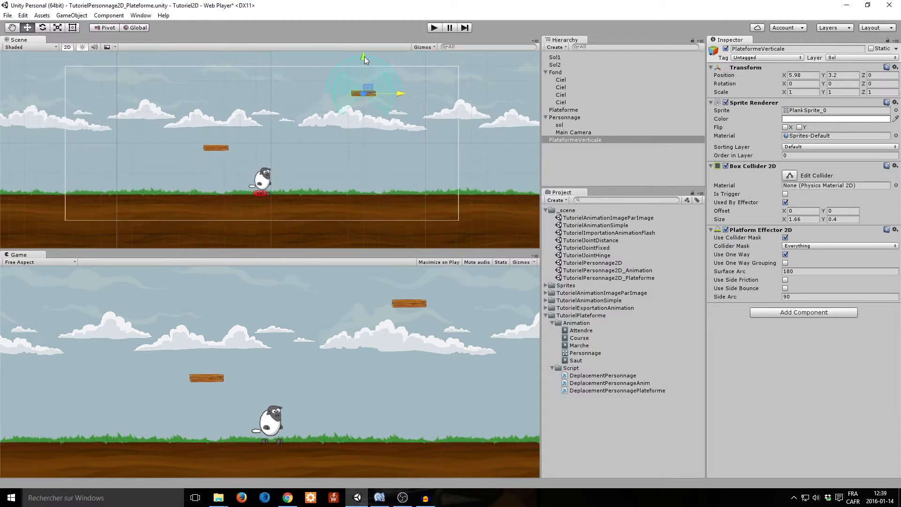
{"action": "mouse_move", "coordinate": [365, 57]}
{"action": "left_mouse_down"}
{"action": "mouse_move", "coordinate": [382, 119]}
{"action": "mouse_move", "coordinate": [353, 145]}
{"action": "left_mouse_up"}
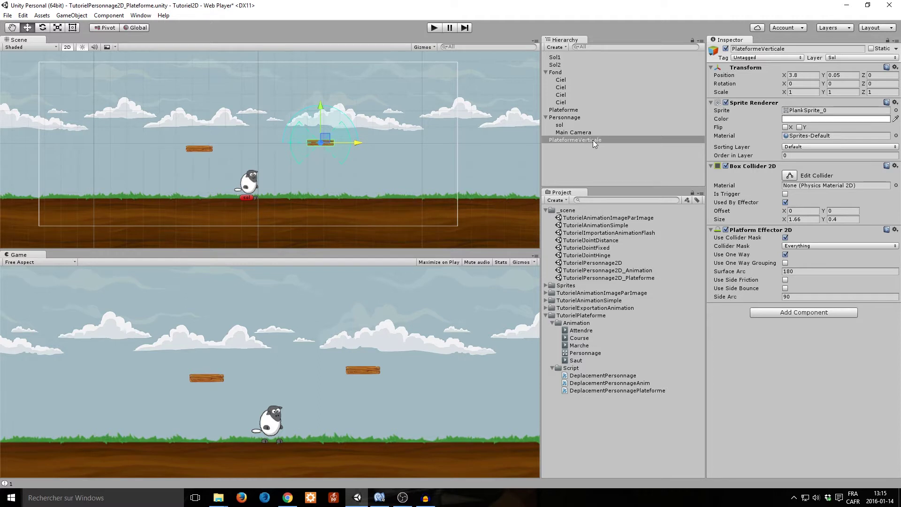
- Create a new JavaScript named PlateformeVerticale in the Script folder
{"action": "left_click", "coordinate": [598, 413]}
{"action": "right_click", "coordinate": [574, 369]}
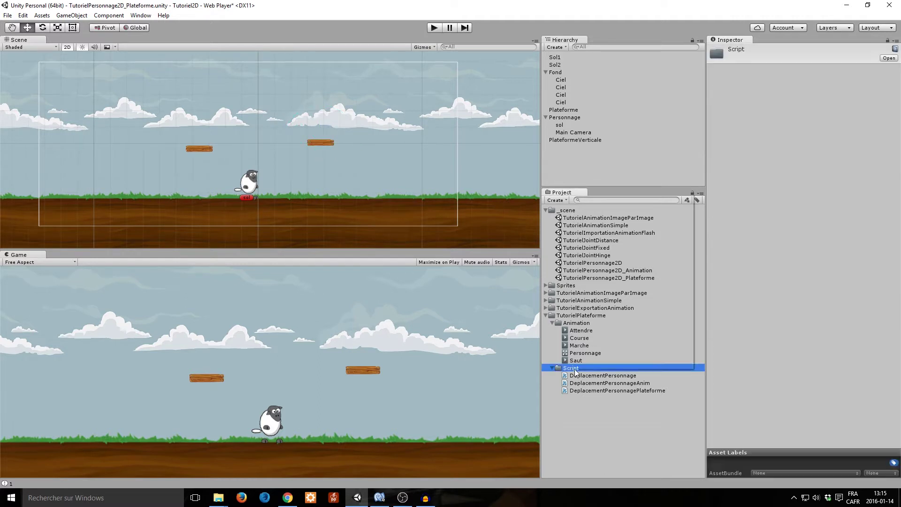
{"action": "mouse_move", "coordinate": [626, 198]}
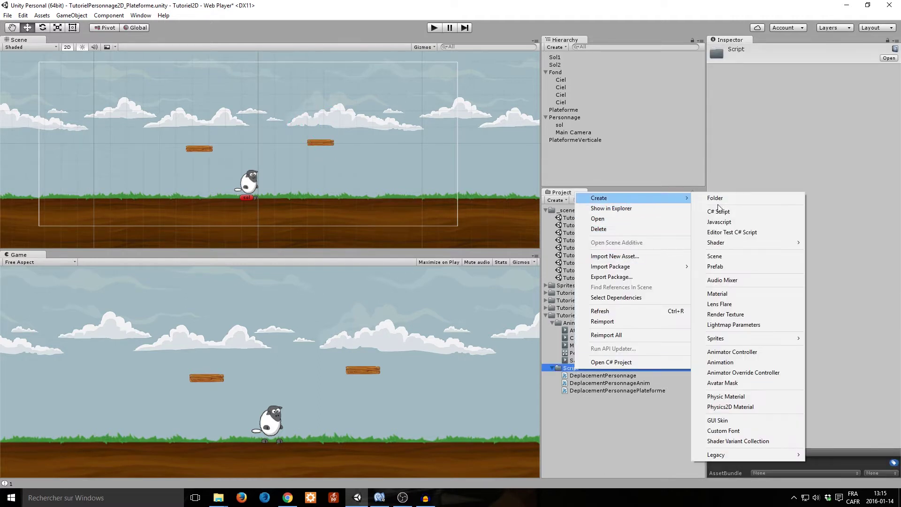
{"action": "left_click", "coordinate": [723, 223]}
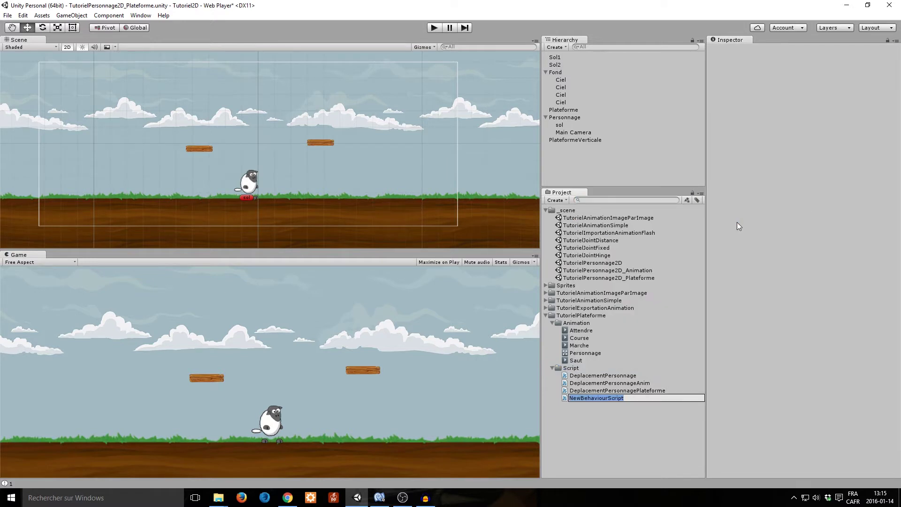
{"action": "type", "text": "Plate"}
{"action": "type", "text": "formeVertic"}
{"action": "type", "text": "ale"}
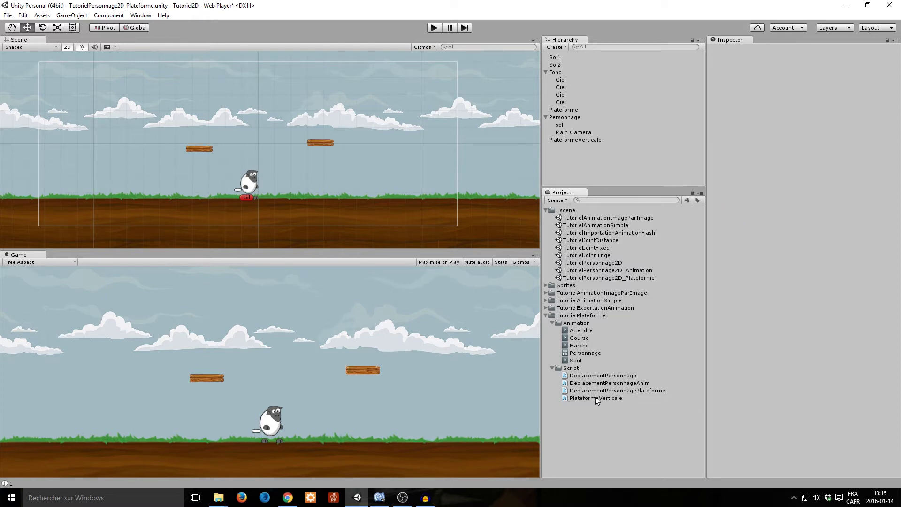
- Attach the PlateformeVerticale script to the plank and open it in MonoDevelop
{"action": "left_click", "coordinate": [595, 143]}
{"action": "left_click_drag", "start_coordinate": [585, 398], "coordinate": [805, 353]}
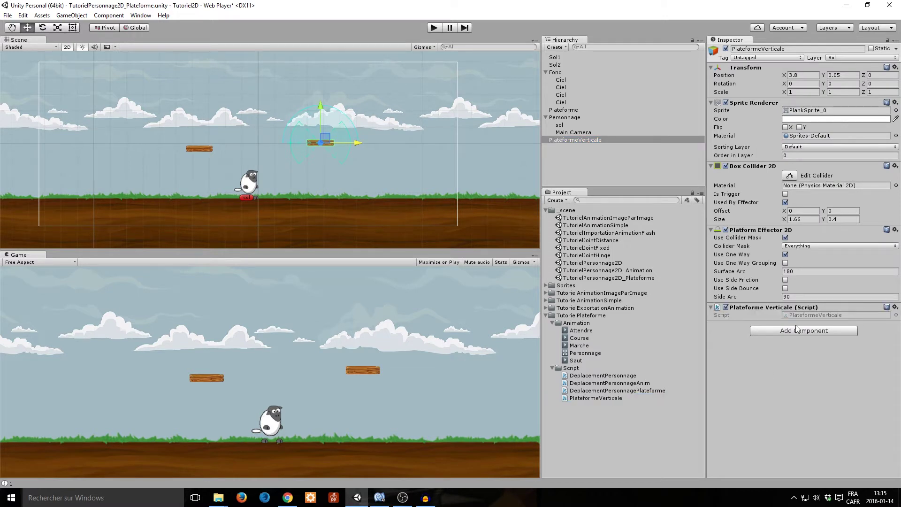
{"action": "double_click", "coordinate": [618, 398]}
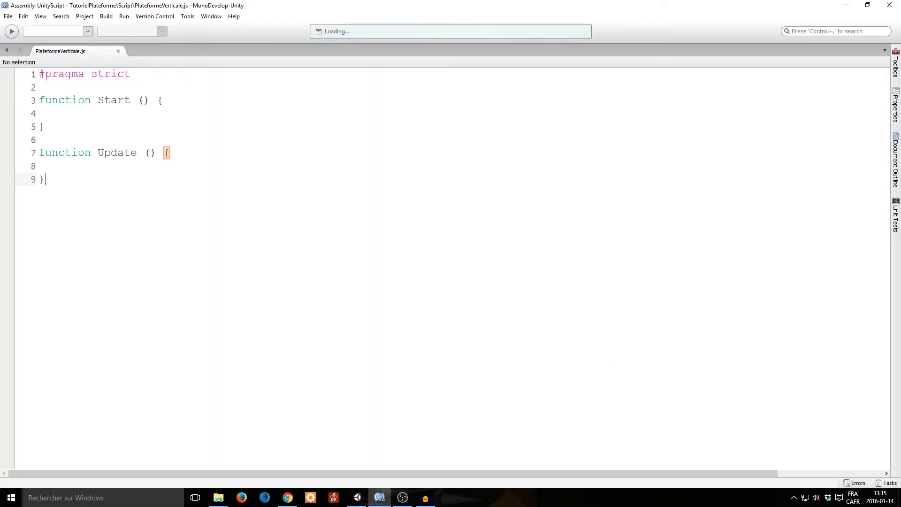
- Write transform.position.y = Mathf.PingPong(Time.time, 5); inside Update
{"action": "left_click", "coordinate": [90, 89]}
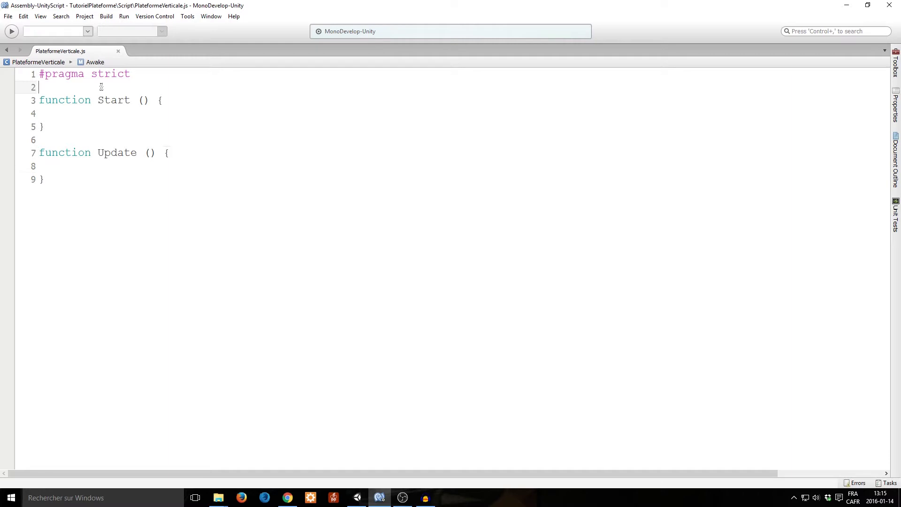
{"action": "left_click", "coordinate": [123, 169]}
{"action": "key", "text": "Tab"}
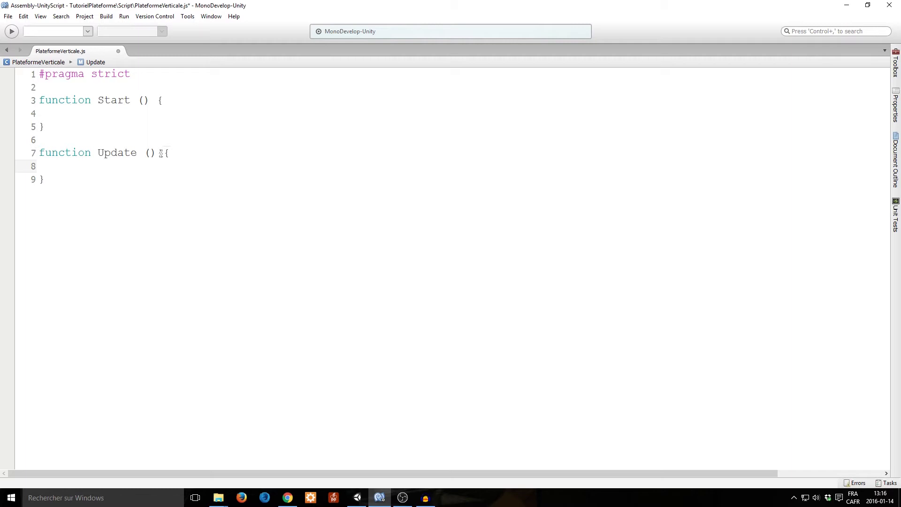
{"action": "type", "text": "trans"}
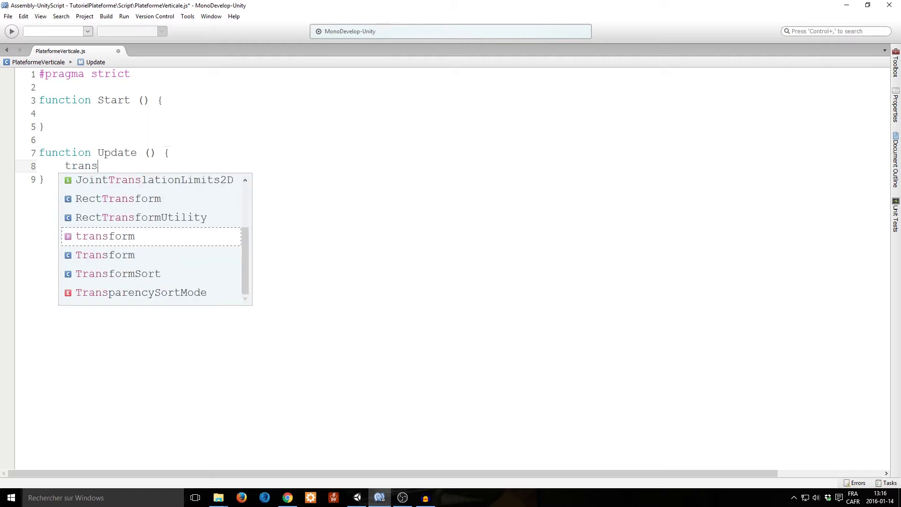
{"action": "key", "text": "Return"}
{"action": "type", "text": ".pois"}
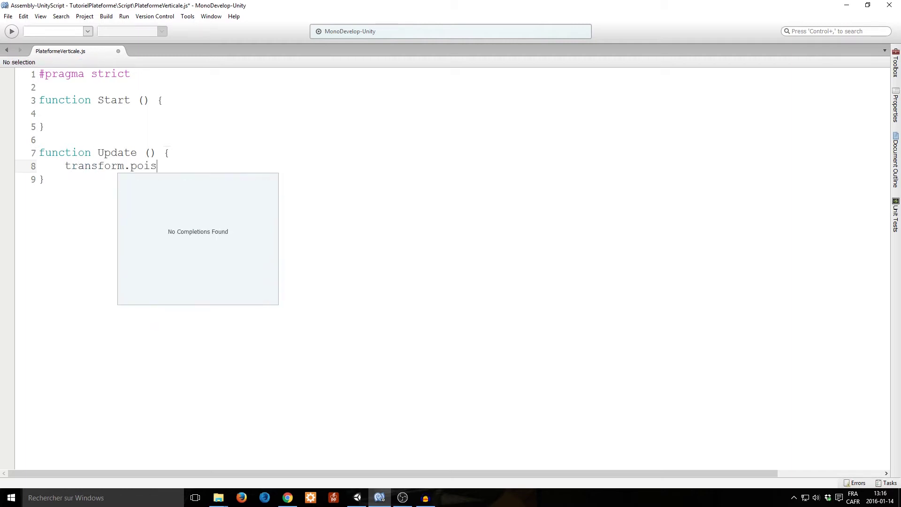
{"action": "key", "text": "BackSpace"}
{"action": "key", "text": "BackSpace"}
{"action": "type", "text": "sition.ty"}
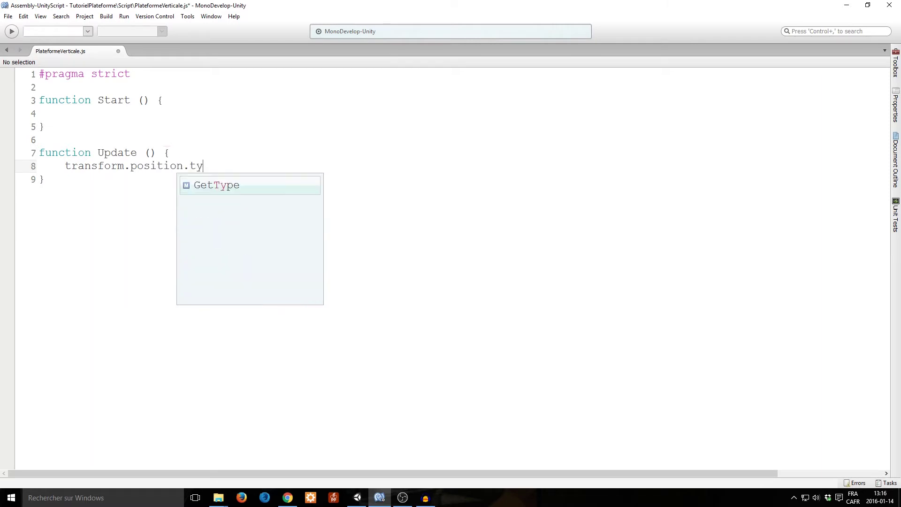
{"action": "key", "text": "BackSpace"}
{"action": "key", "text": "BackSpace"}
{"action": "type", "text": "y ="}
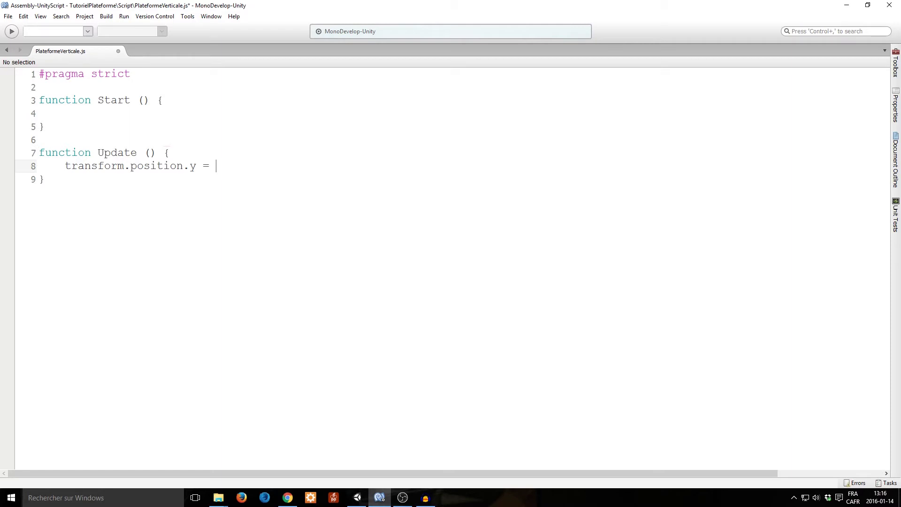
{"action": "type", "text": "Math"}
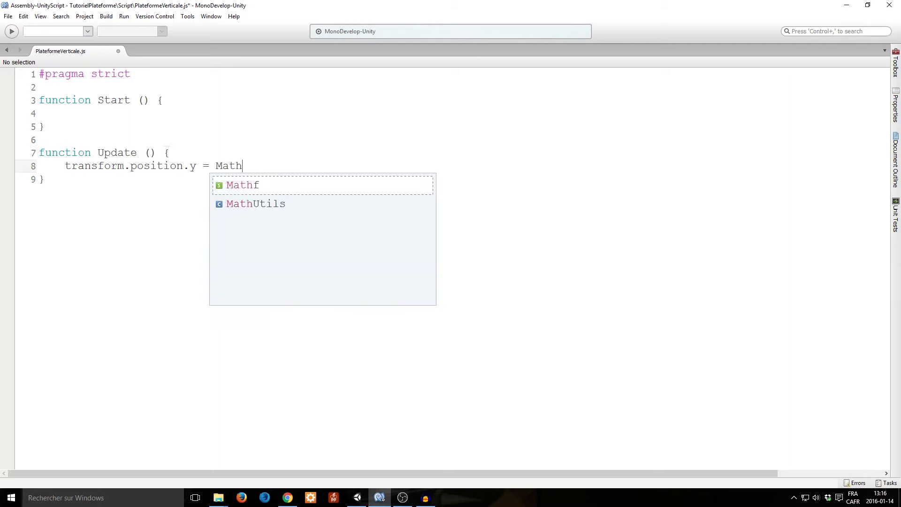
{"action": "key", "text": "Return"}
{"action": "type", "text": "."}
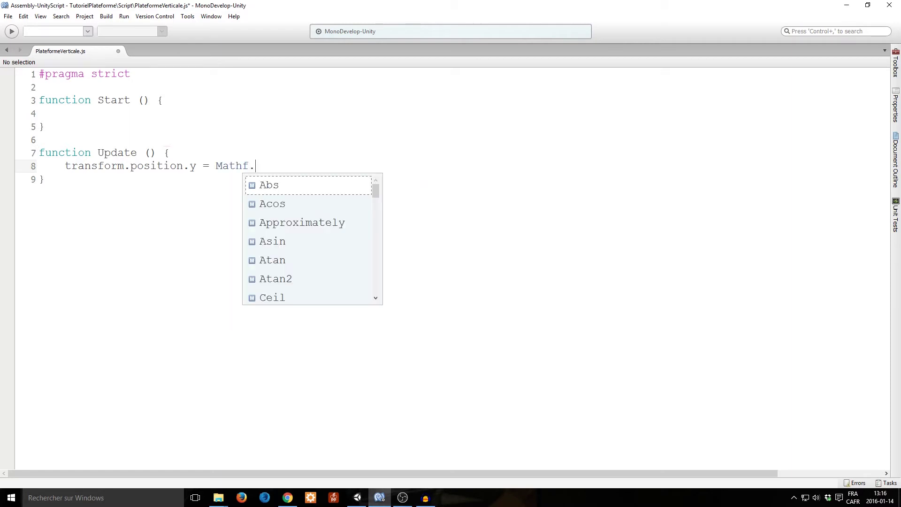
{"action": "type", "text": "Ping"}
{"action": "key", "text": "Return"}
{"action": "type", "text": "("}
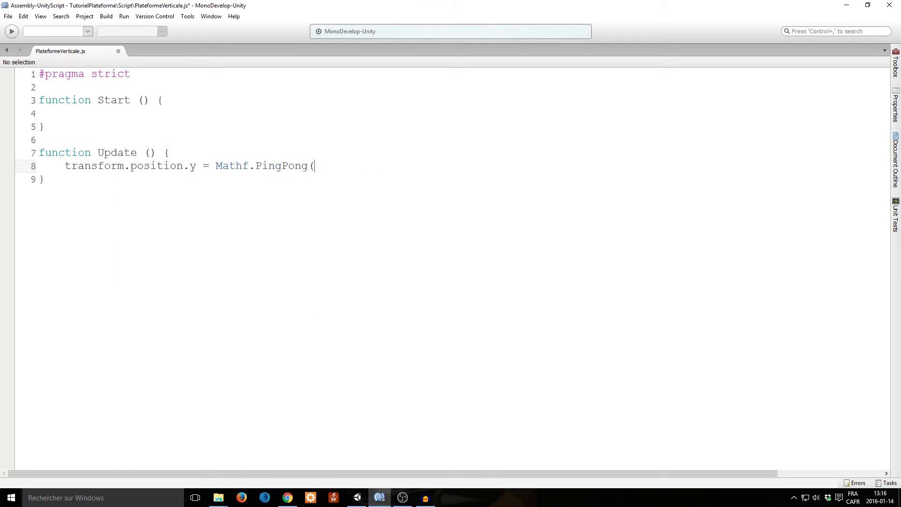
{"action": "type", "text": ")"}
{"action": "type", "text": "Time.time"}
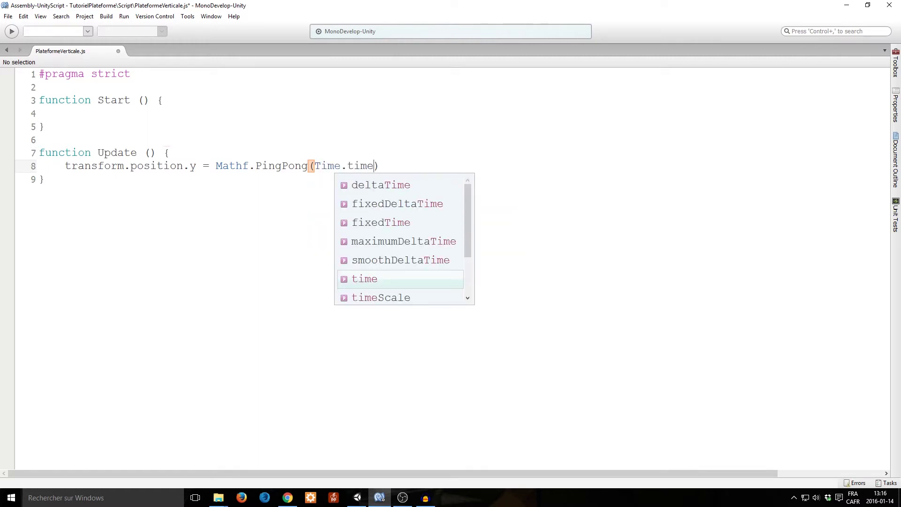
{"action": "type", "text": ","}
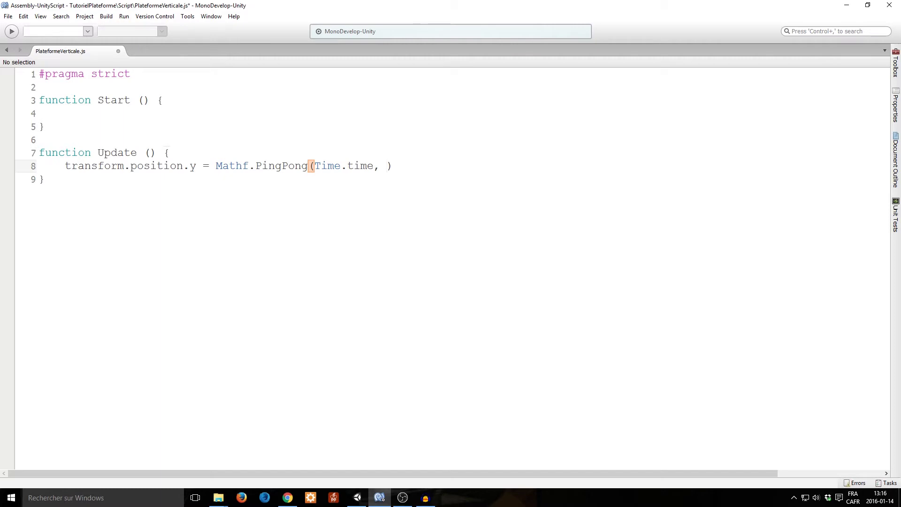
{"action": "type", "text": "5);"}
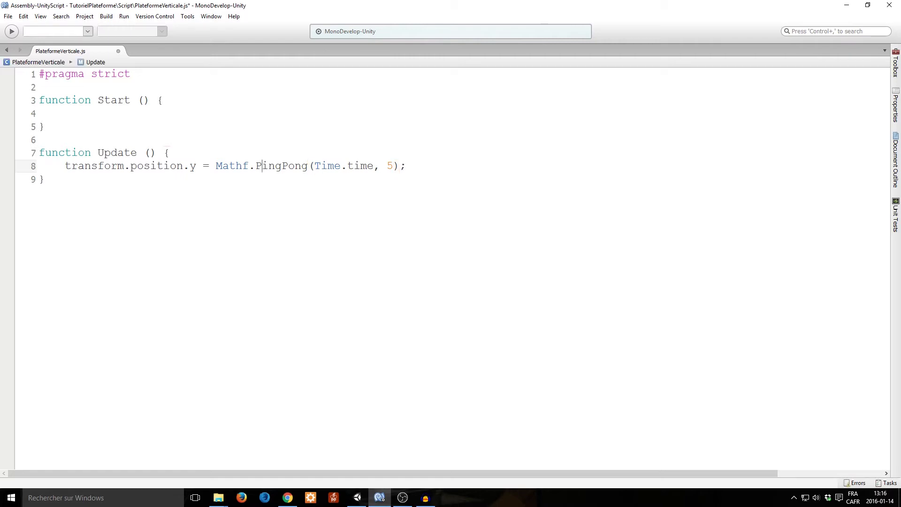
- Convert the line endings to save the script, then switch back to Unity
{"action": "left_click_drag", "start_coordinate": [314, 166], "coordinate": [373, 165]}
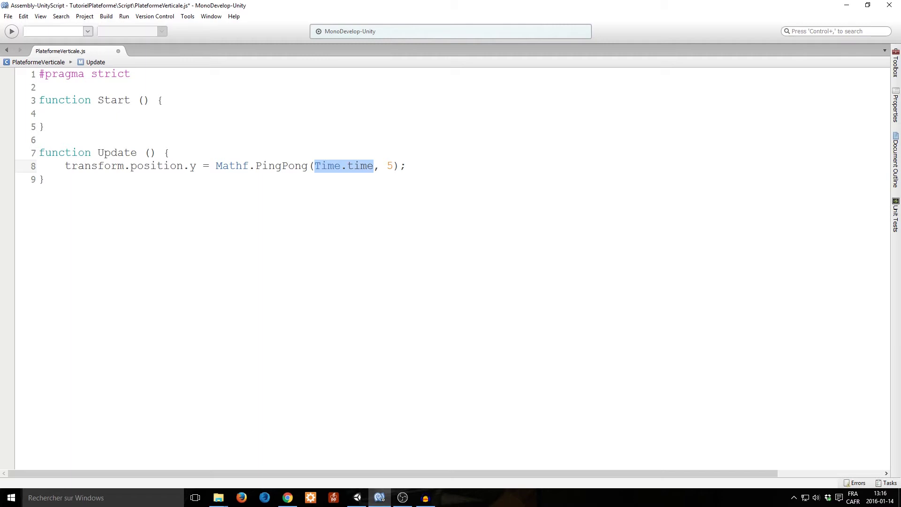
{"action": "left_click", "coordinate": [407, 165]}
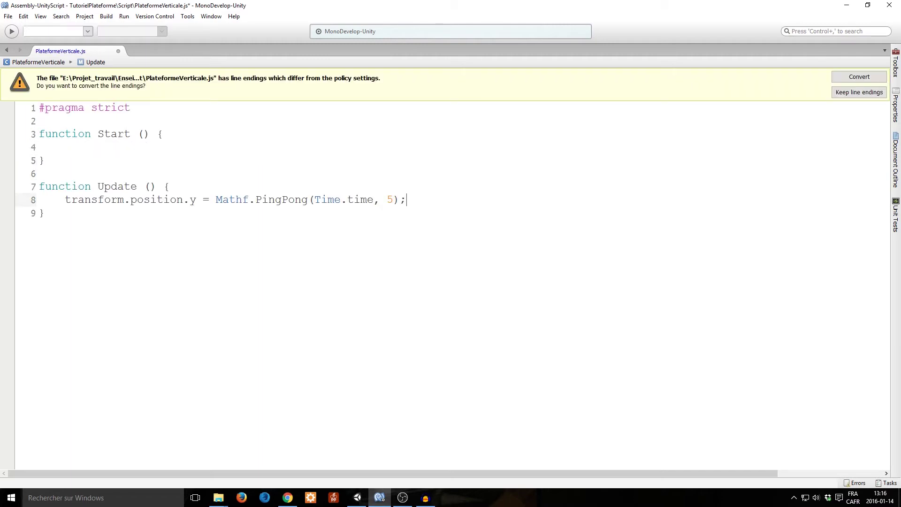
{"action": "left_click", "coordinate": [848, 91]}
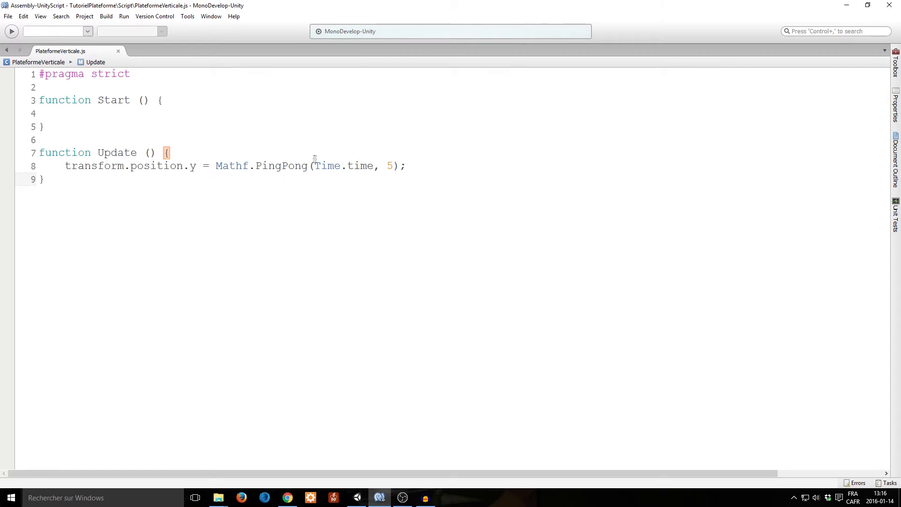
{"action": "left_click_drag", "start_coordinate": [64, 165], "coordinate": [411, 162]}
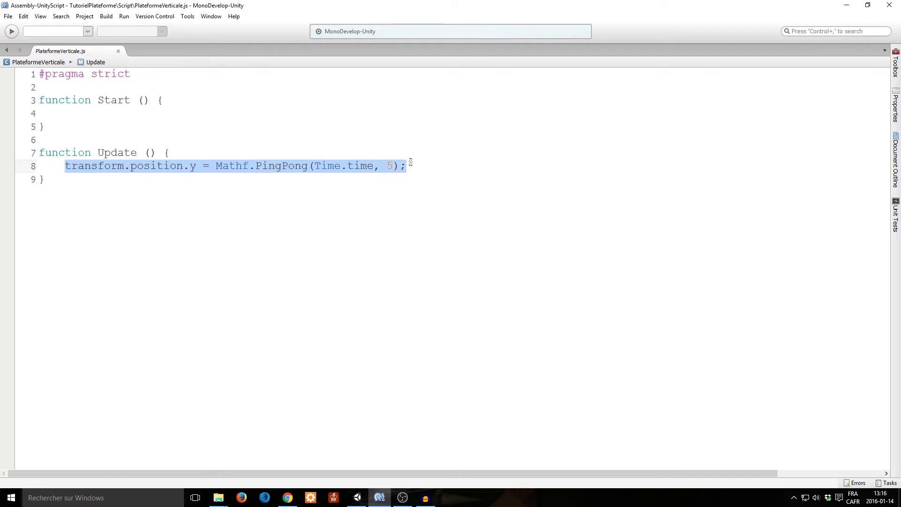
{"action": "key", "text": "alt+Tab"}
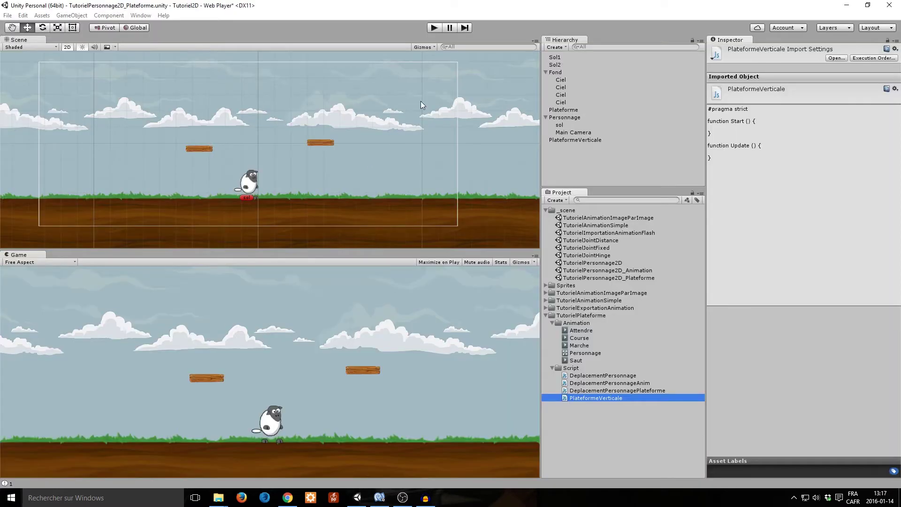
- Playtest the scene to watch PlateformeVerticale moving up and down
{"action": "left_click", "coordinate": [434, 28]}
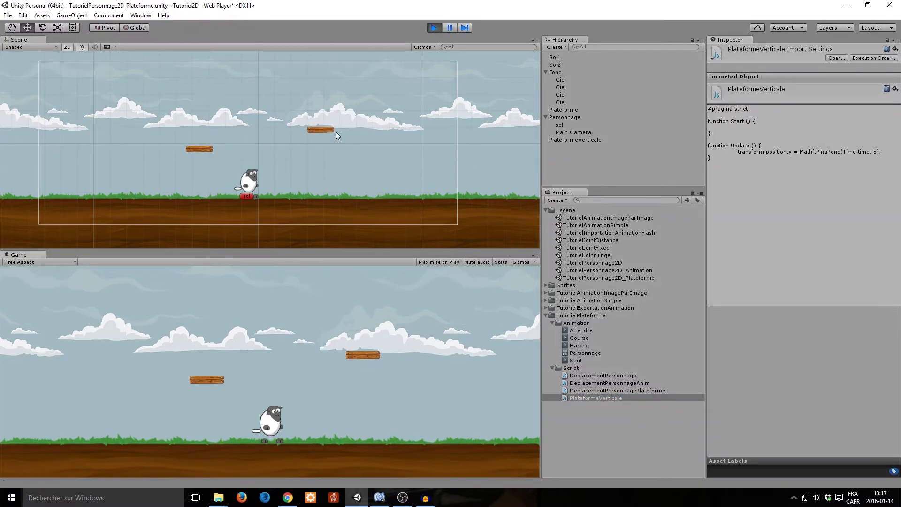
{"action": "left_click", "coordinate": [576, 139]}
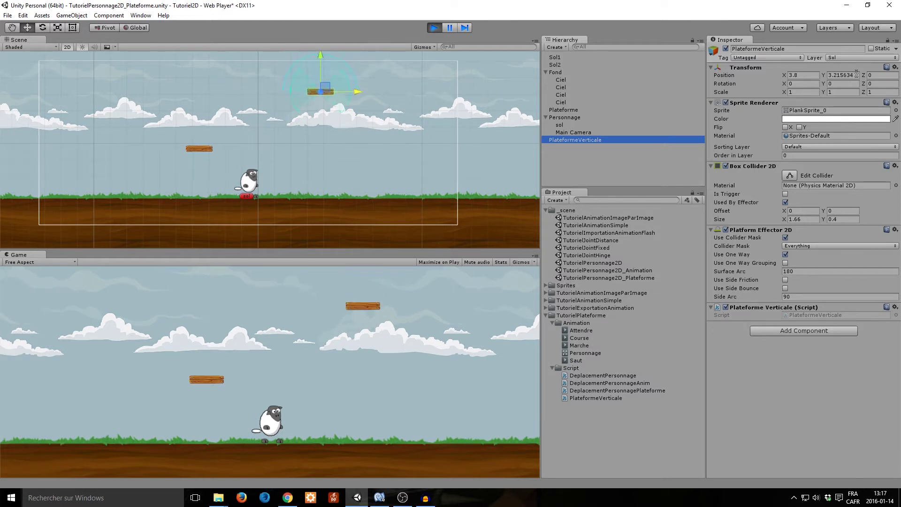
{"action": "left_click", "coordinate": [433, 30]}
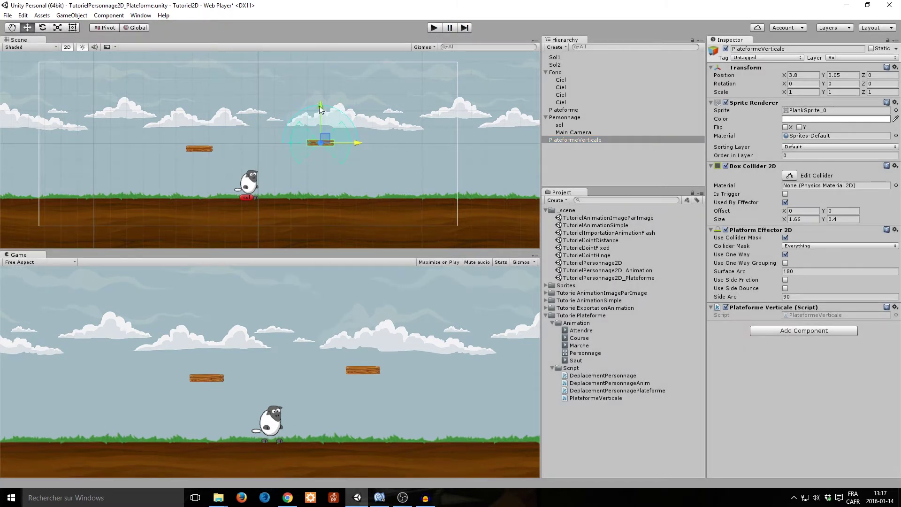
- Drag PlateformeVerticale down near the ground, then up to about Y -0.1, and return to MonoDevelop
{"action": "left_click_drag", "start_coordinate": [320, 109], "coordinate": [321, 154]}
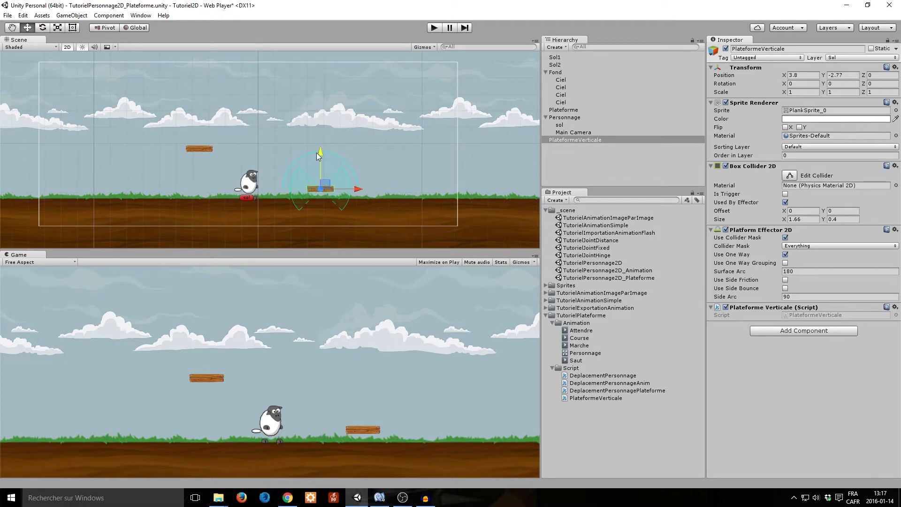
{"action": "left_click_drag", "start_coordinate": [319, 156], "coordinate": [331, 171]}
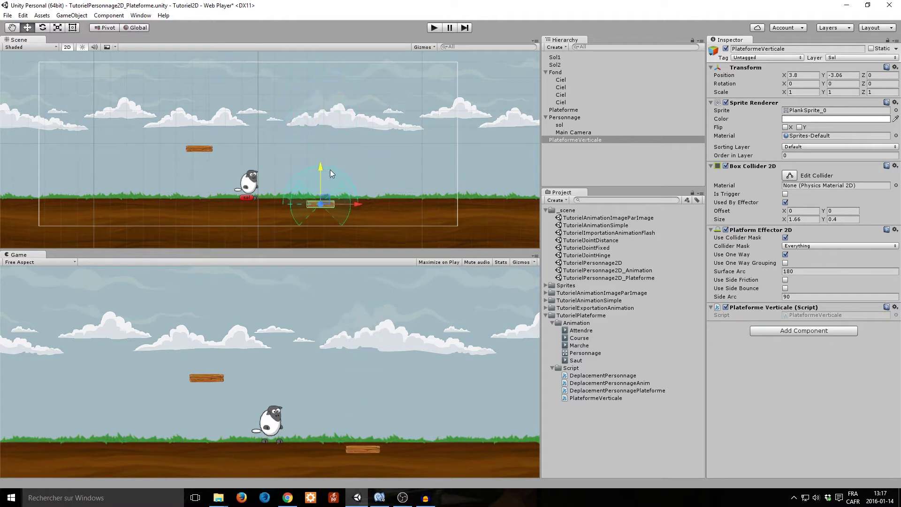
{"action": "left_click_drag", "start_coordinate": [326, 135], "coordinate": [324, 113]}
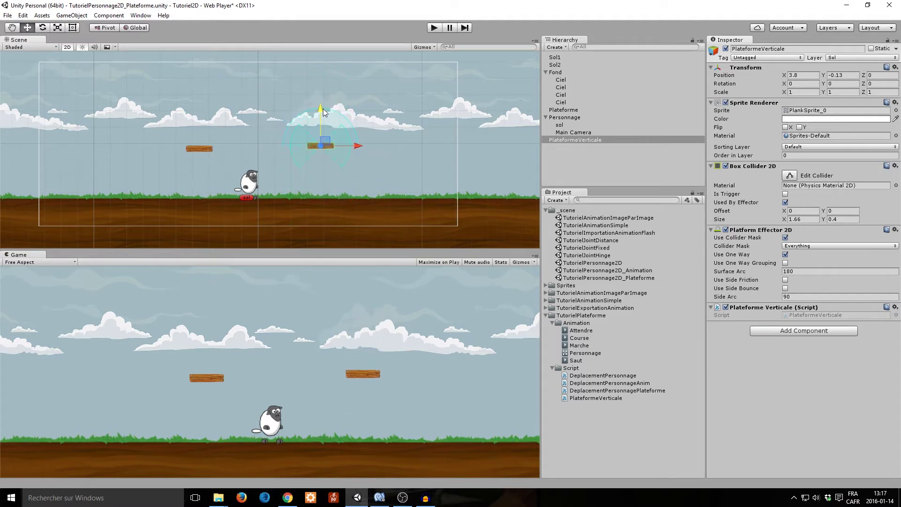
{"action": "key", "text": "alt+Tab"}
- Declare public var deplacementHaut:float; on line 2
{"action": "left_click", "coordinate": [200, 89]}
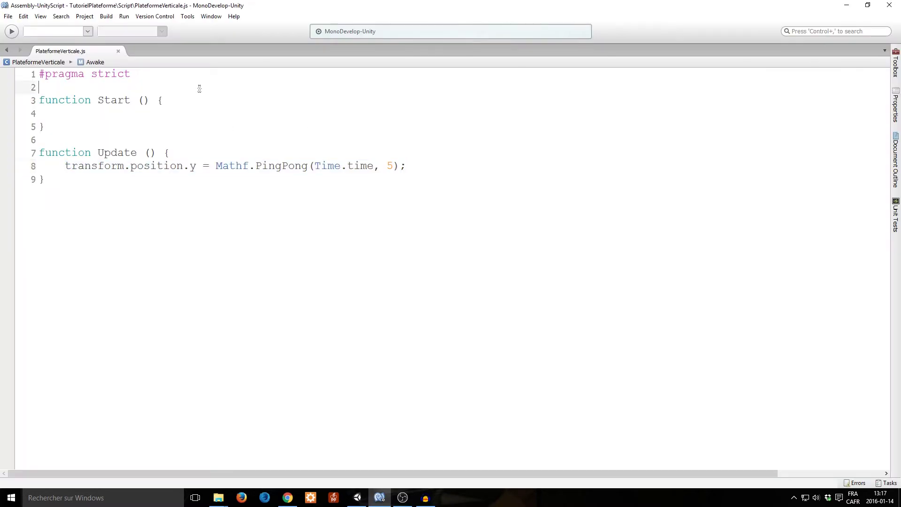
{"action": "type", "text": "public"}
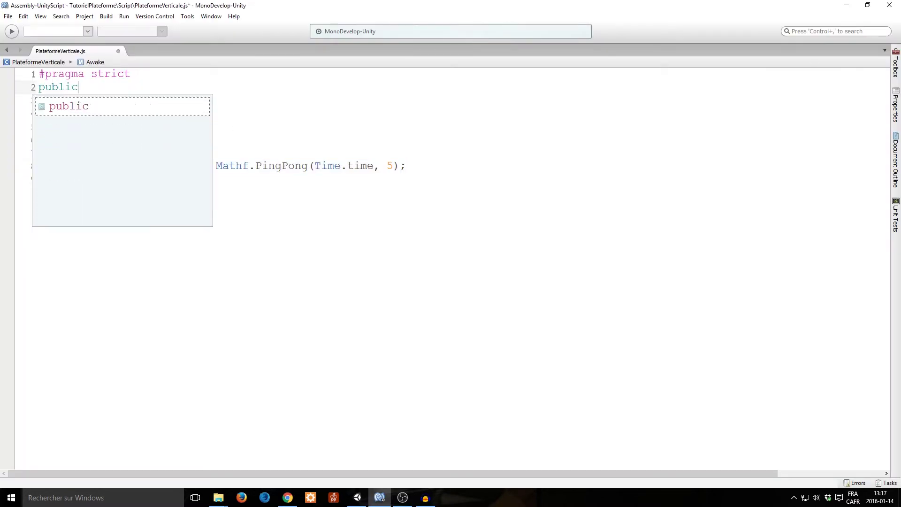
{"action": "type", "text": " var "}
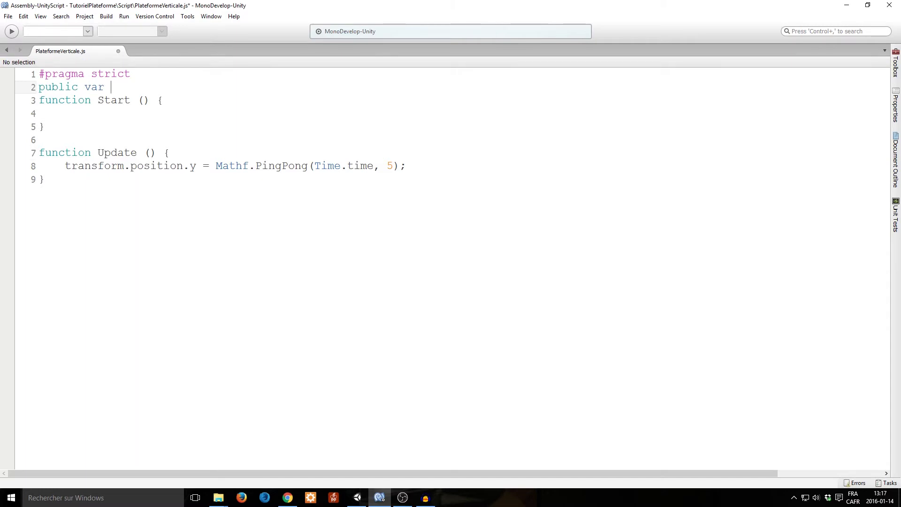
{"action": "type", "text": "deplacement"}
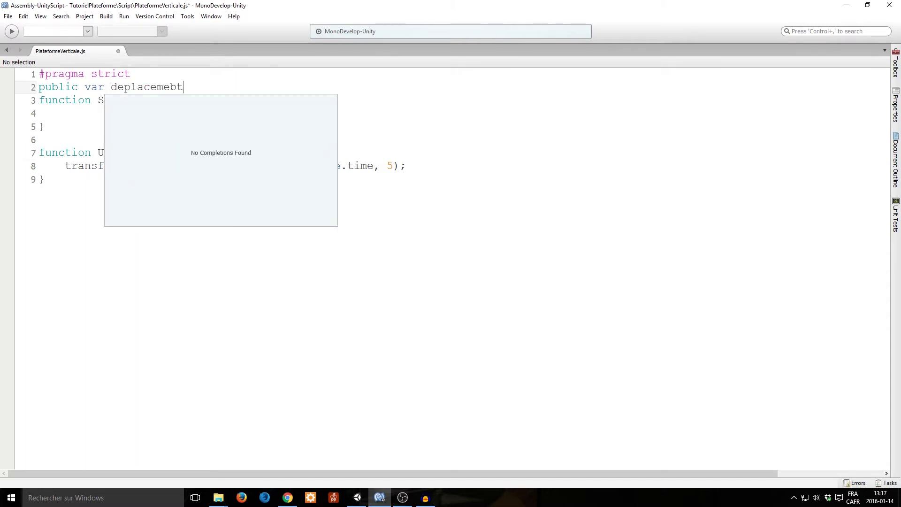
{"action": "key", "text": "BackSpace"}
{"action": "key", "text": "BackSpace"}
{"action": "key", "text": "BackSpace"}
{"action": "type", "text": "en"}
{"action": "type", "text": "tHaut"}
{"action": "type", "text": ":float;"}
{"action": "key", "text": "Return"}
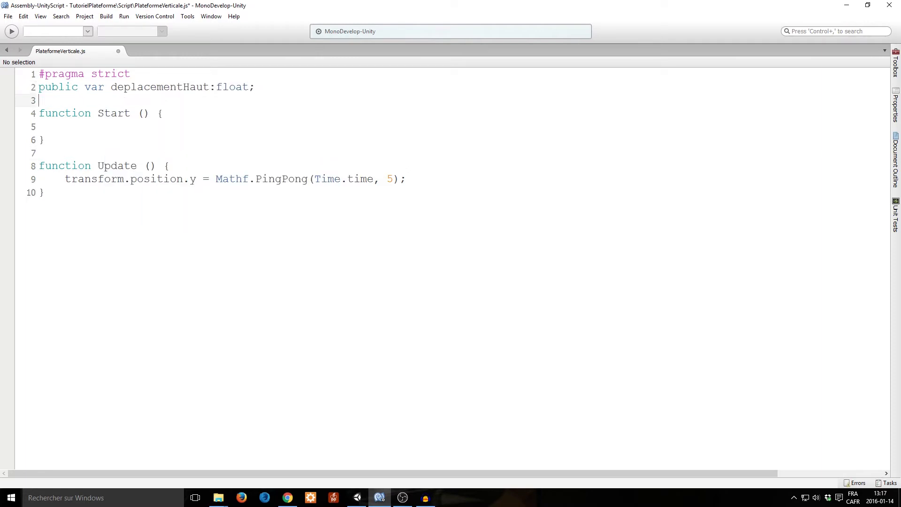
- Copy the declaration to line 3 and rename it deplacementBas
{"action": "key", "text": "shift+Up"}
{"action": "key", "text": "ctrl+c"}
{"action": "key", "text": "Down"}
{"action": "key", "text": "ctrl+v"}
{"action": "left_click", "coordinate": [222, 100]}
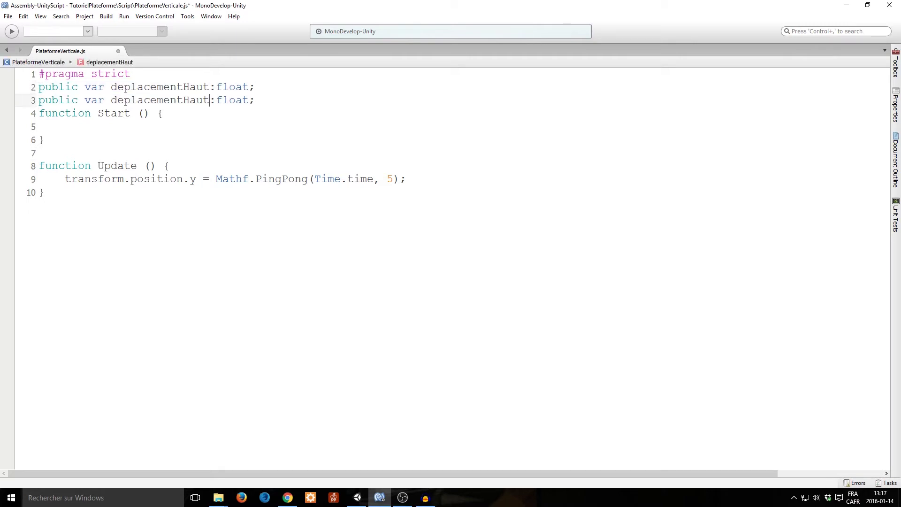
{"action": "key", "text": "BackSpace"}
{"action": "key", "text": "BackSpace"}
{"action": "key", "text": "BackSpace"}
{"action": "key", "text": "BackSpace"}
{"action": "type", "text": "Bas"}
{"action": "left_click", "coordinate": [250, 100]}
{"action": "key", "text": "Return"}
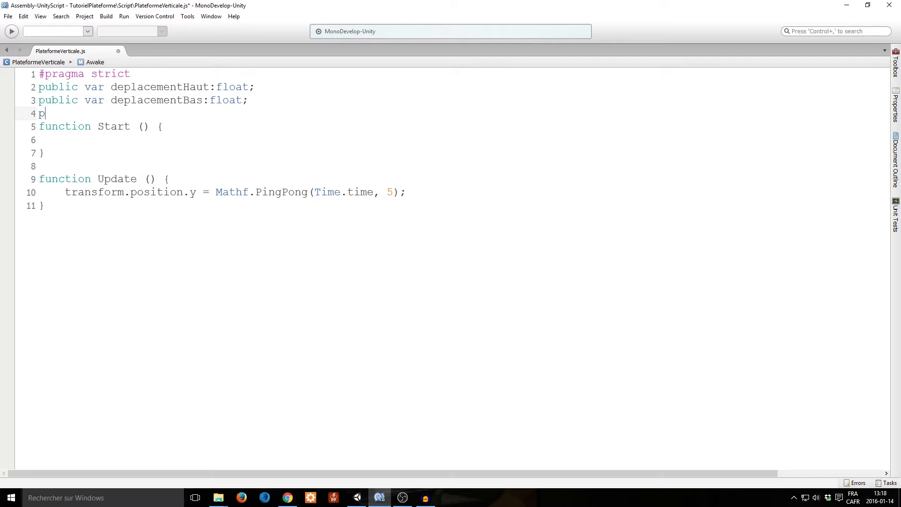
- Add private var positionInitiale:float; on line 4
{"action": "type", "text": "private var "}
{"action": "type", "text": "positio"}
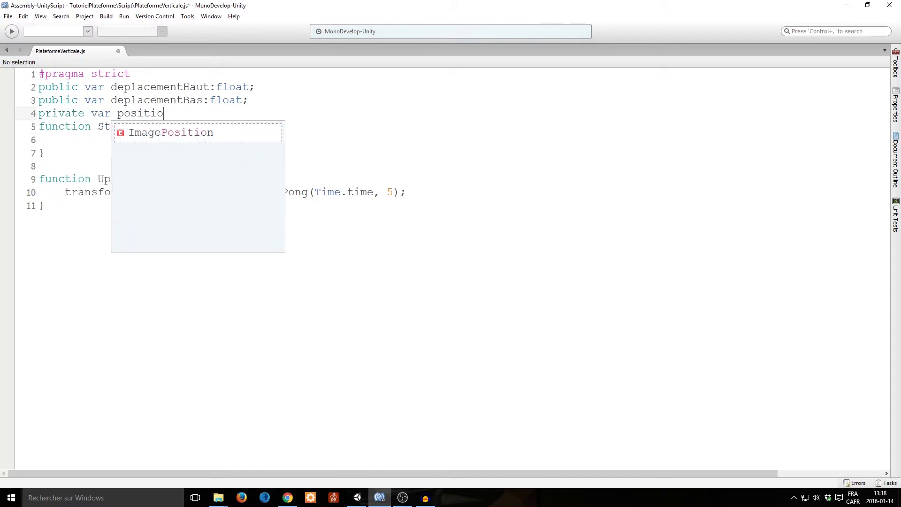
{"action": "type", "text": "nIni"}
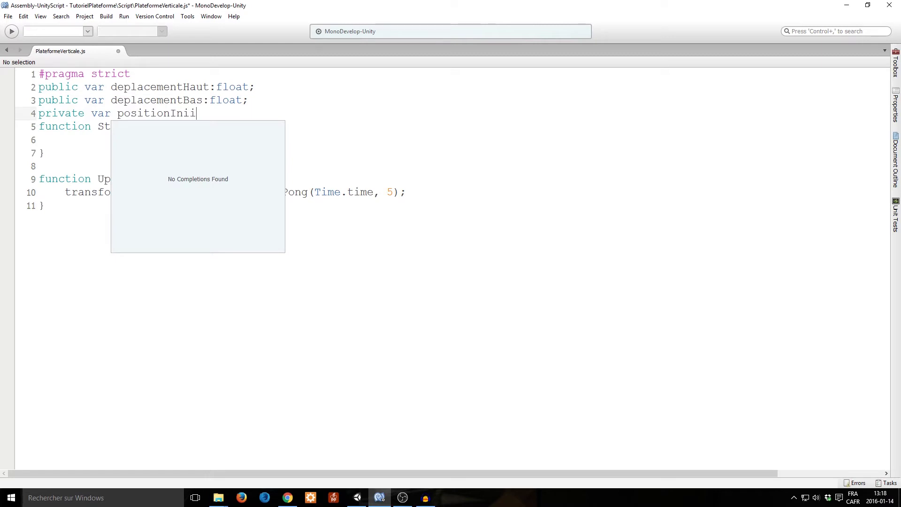
{"action": "type", "text": "tiale;"}
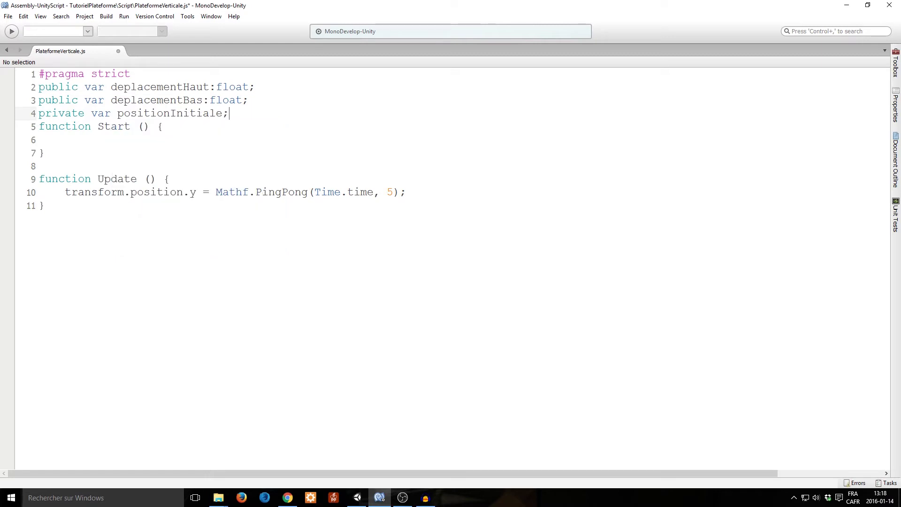
{"action": "key", "text": "BackSpace"}
{"action": "type", "text": ":flo"}
{"action": "key", "text": "Return"}
{"action": "type", "text": ";"}
{"action": "key", "text": "Return"}
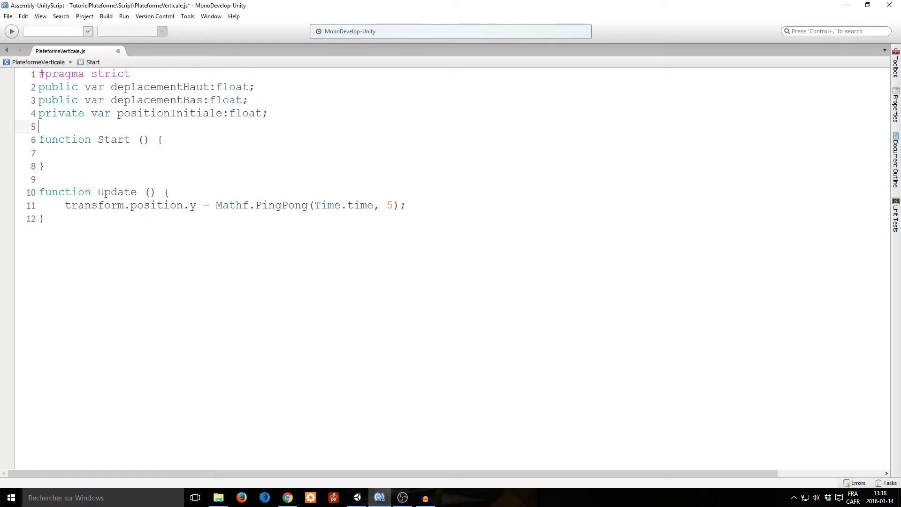
{"action": "key", "text": "Down"}
{"action": "key", "text": "Up"}
{"action": "key", "text": "Up"}
{"action": "key", "text": "shift+End"}
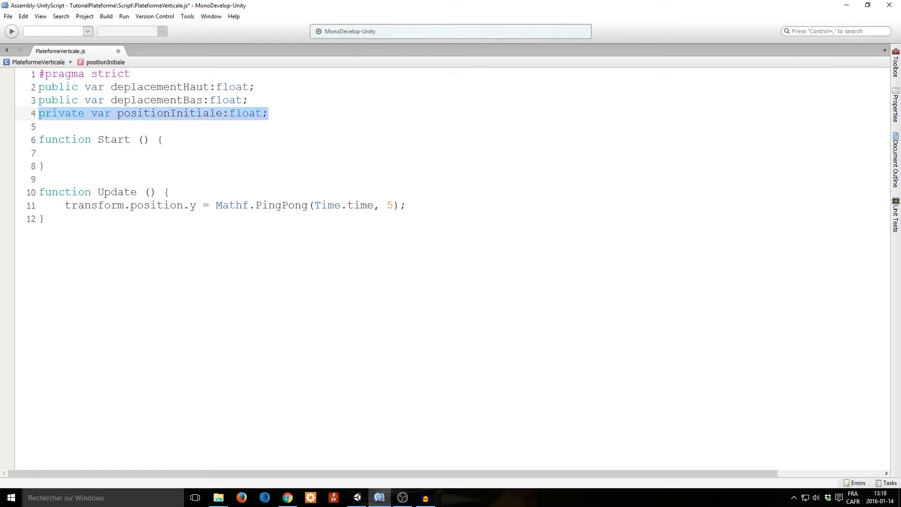
{"action": "key", "text": "Down"}
{"action": "key", "text": "Down"}
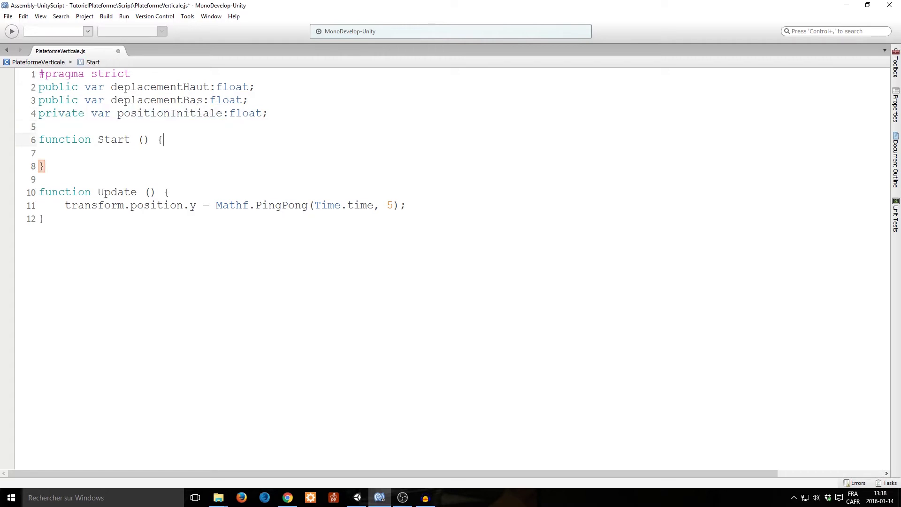
{"action": "key", "text": "Down"}
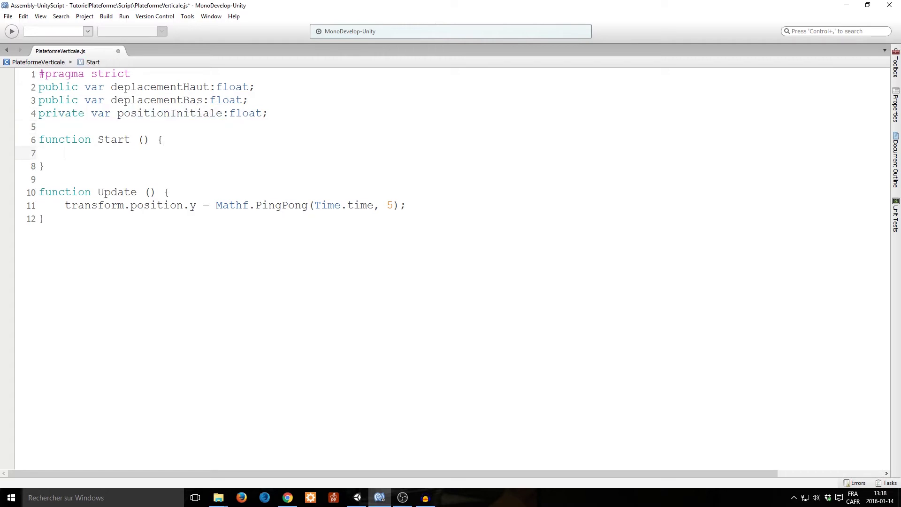
{"action": "key", "text": "Up"}
{"action": "key", "text": "Up"}
{"action": "key", "text": "Up"}
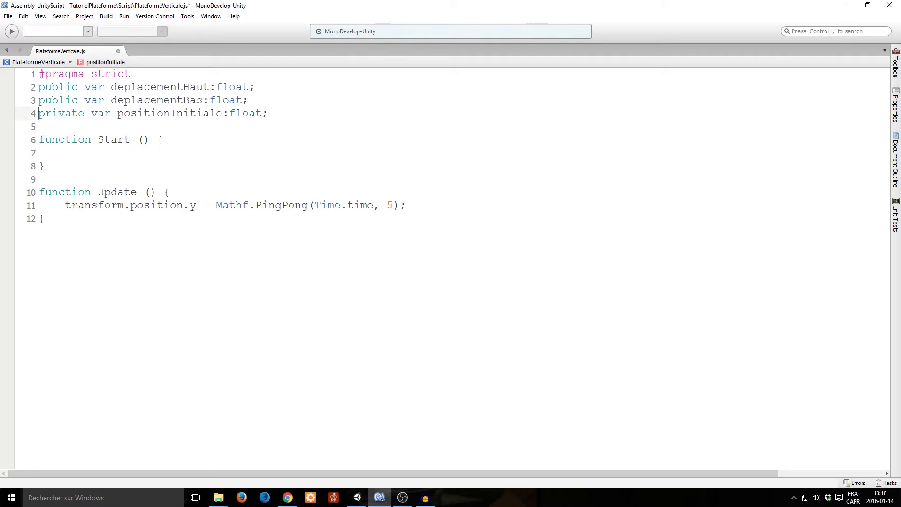
- In Start, add the line deltaDeplacement = deplacementHaut + deplacementBas;
{"action": "key", "text": "Return"}
{"action": "key", "text": "Down"}
{"action": "key", "text": "Down"}
{"action": "key", "text": "Down"}
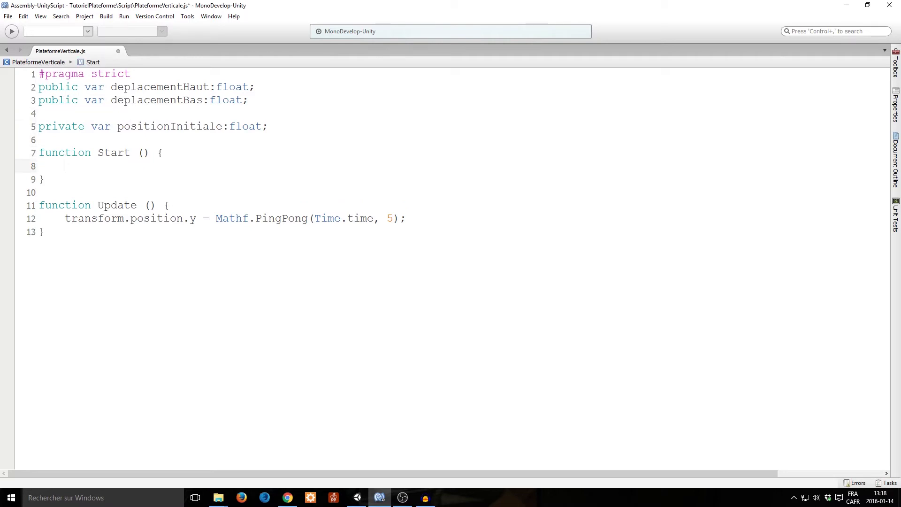
{"action": "type", "text": "delta"}
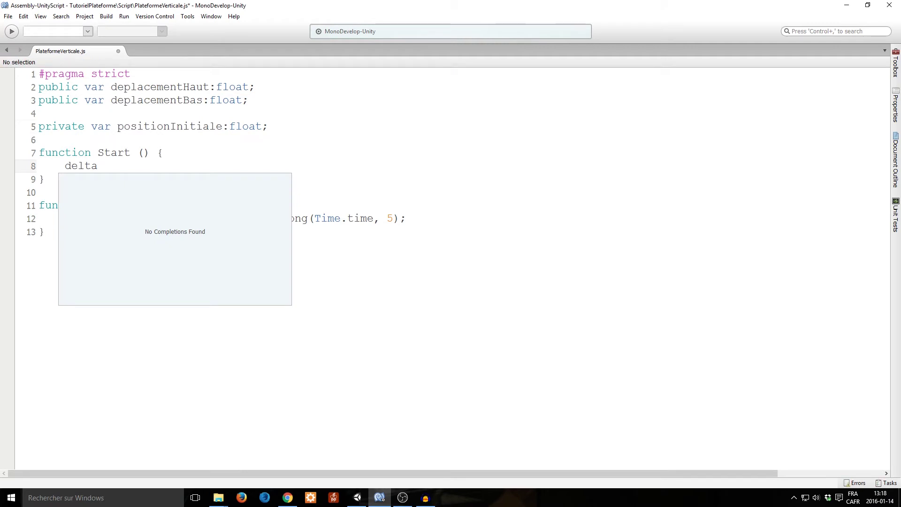
{"action": "type", "text": "Deplacement ="}
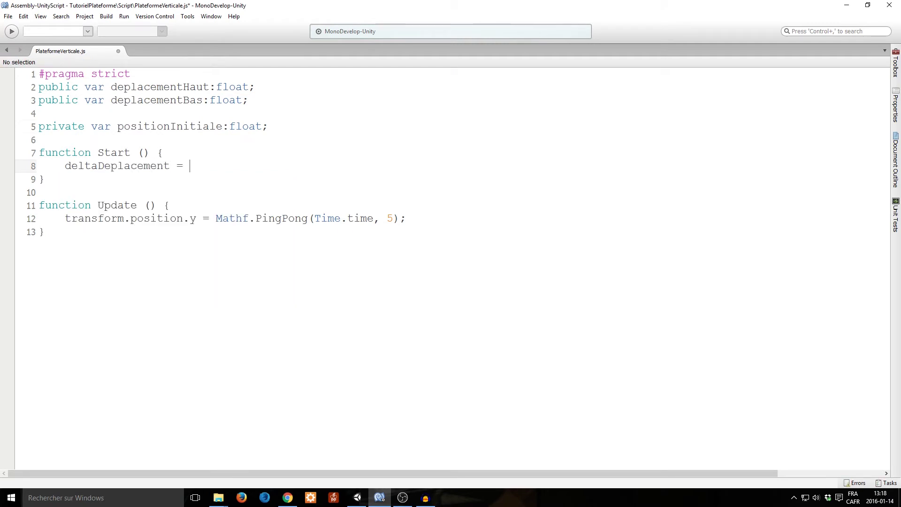
{"action": "type", "text": " dem"}
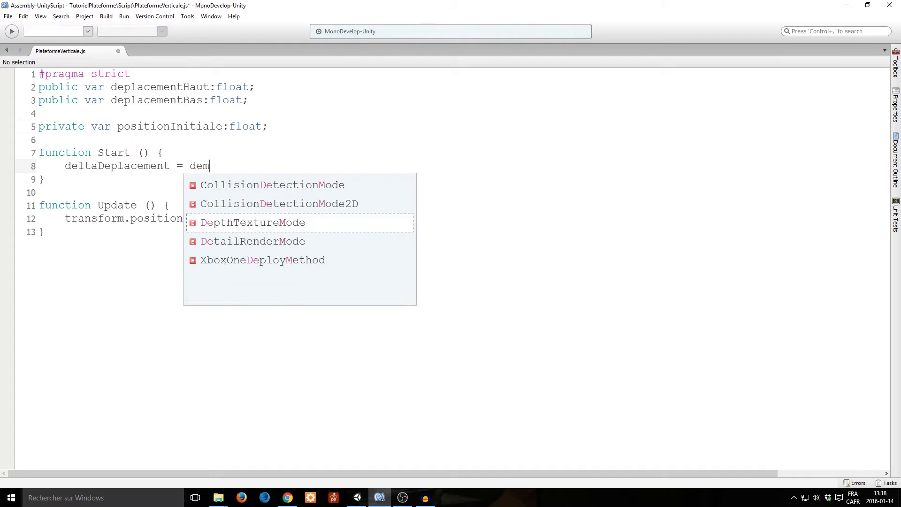
{"action": "key", "text": "BackSpace"}
{"action": "type", "text": "pla"}
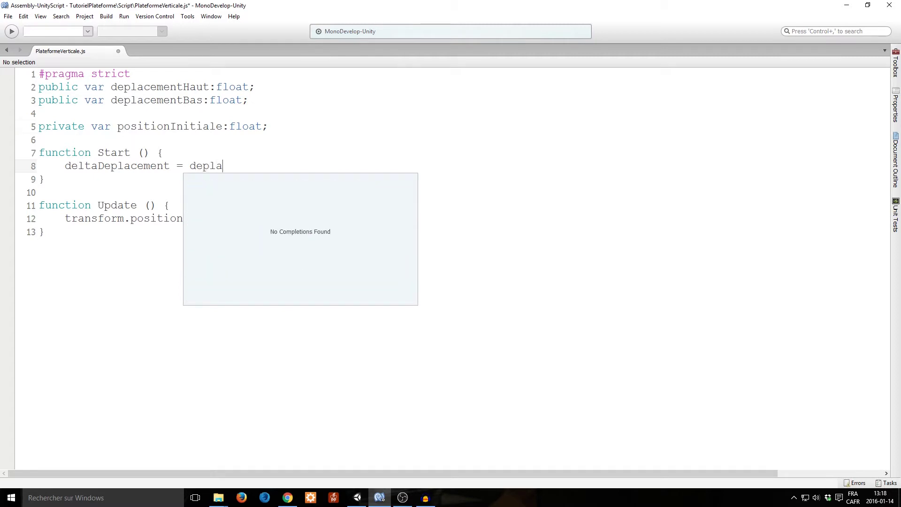
{"action": "type", "text": "cement"}
{"action": "type", "text": "H"}
{"action": "key", "text": "BackSpace"}
{"action": "key", "text": "BackSpace"}
{"action": "key", "text": "BackSpace"}
{"action": "type", "text": "nt"}
{"action": "type", "text": "Hau"}
{"action": "key", "text": "BackSpace"}
{"action": "key", "text": "BackSpace"}
{"action": "key", "text": "BackSpace"}
{"action": "type", "text": "Haut "}
{"action": "type", "text": "+ d"}
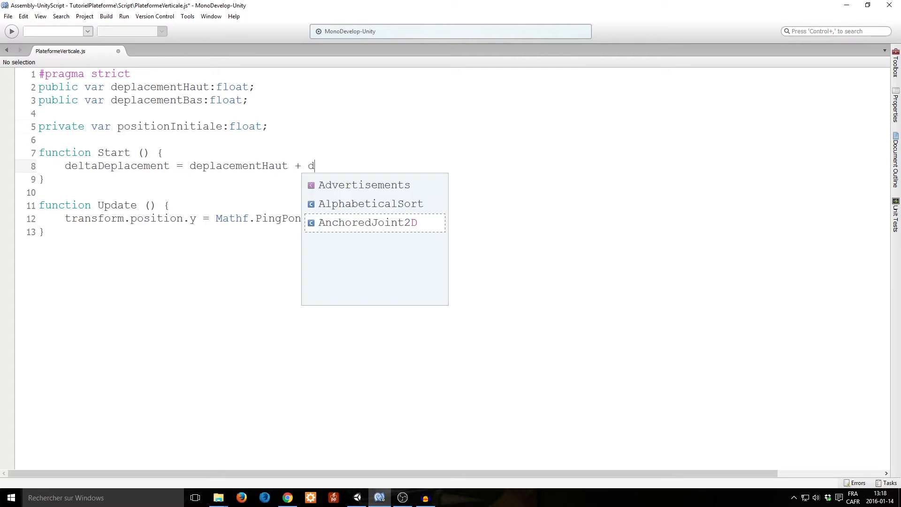
{"action": "type", "text": "eplacement"}
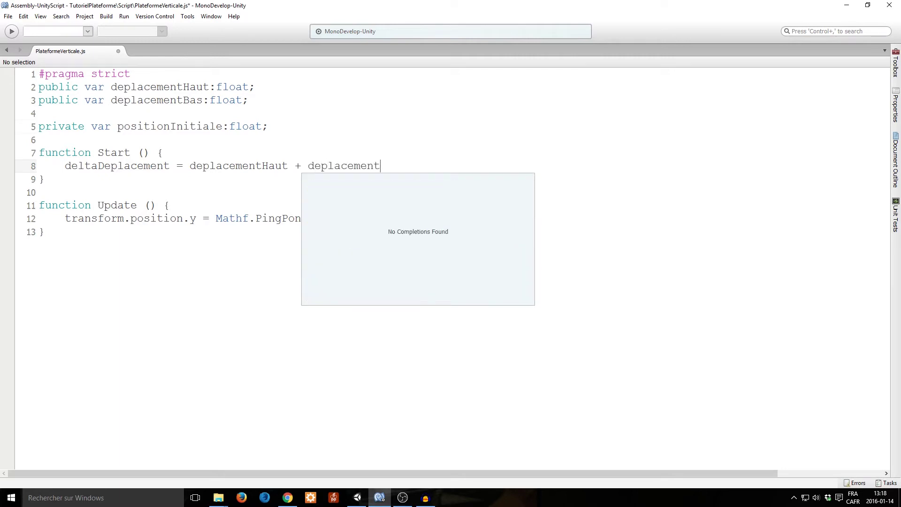
{"action": "type", "text": "Bas;"}
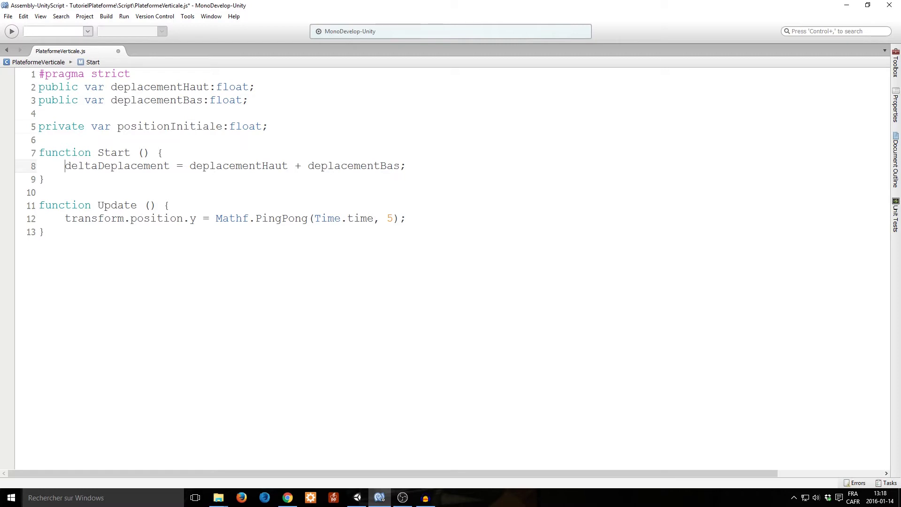
{"action": "key", "text": "shift+Right"}
{"action": "key", "text": "shift+Right"}
{"action": "key", "text": "shift+Right"}
{"action": "key", "text": "shift+Right"}
{"action": "key", "text": "shift+Right"}
{"action": "key", "text": "shift+Right"}
{"action": "key", "text": "shift+Right"}
{"action": "key", "text": "shift+Right"}
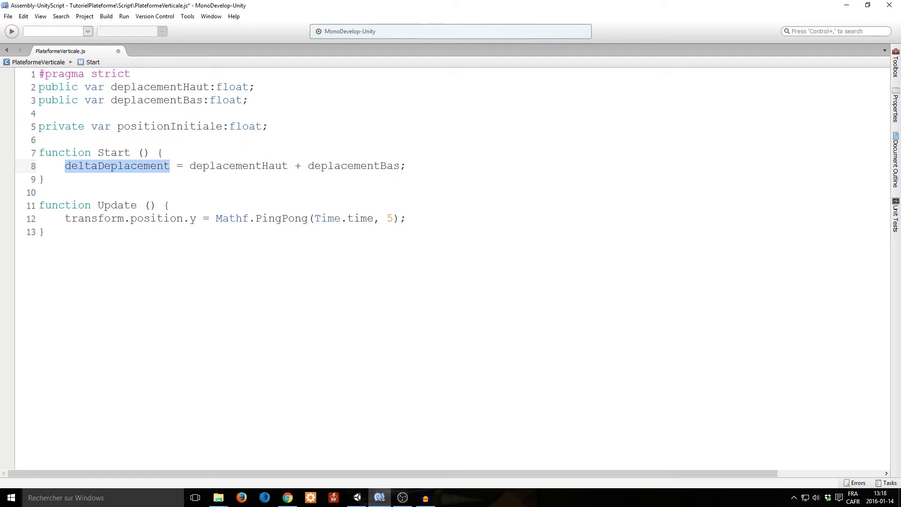
- Declare private var deltaDeplacement:float; after the positionInitiale declaration and save the script
{"action": "left_click", "coordinate": [38, 140]}
{"action": "key", "text": "Return"}
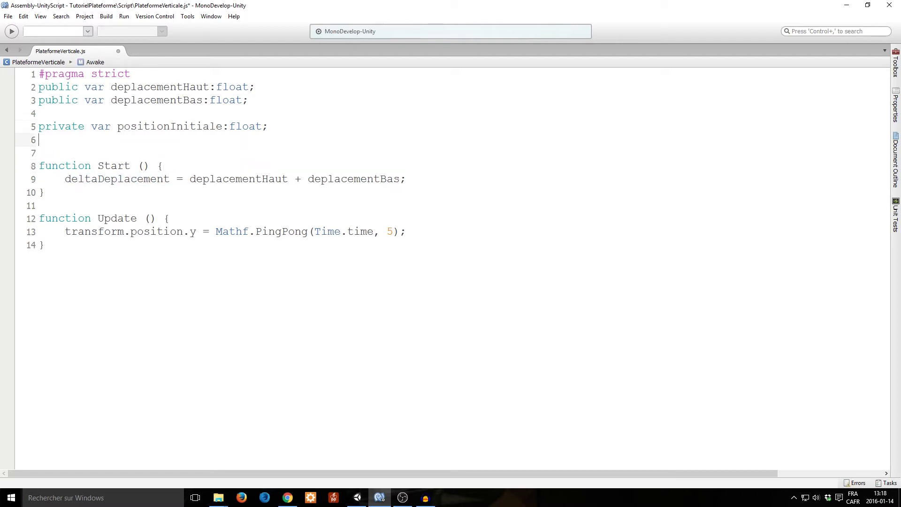
{"action": "type", "text": "private var"}
{"action": "key", "text": "ctrl+v"}
{"action": "type", "text": ":"}
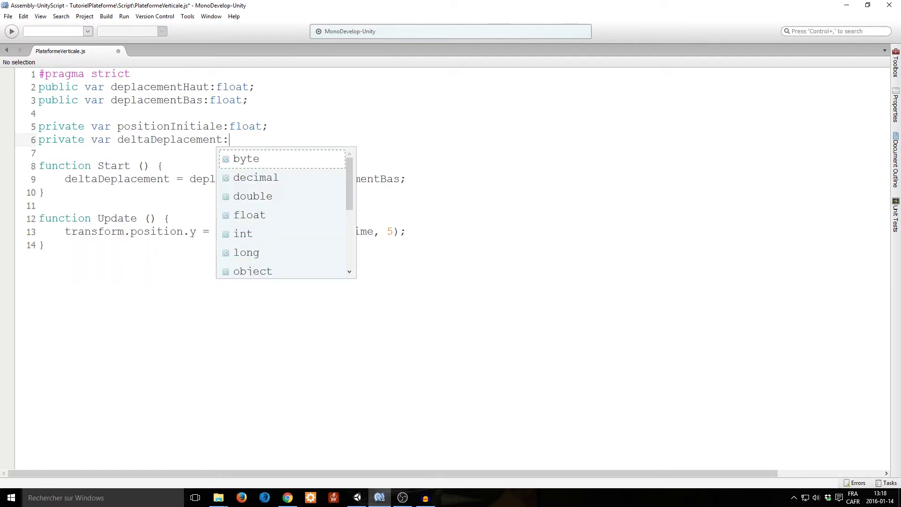
{"action": "type", "text": "float;"}
{"action": "key", "text": "ctrl+s"}
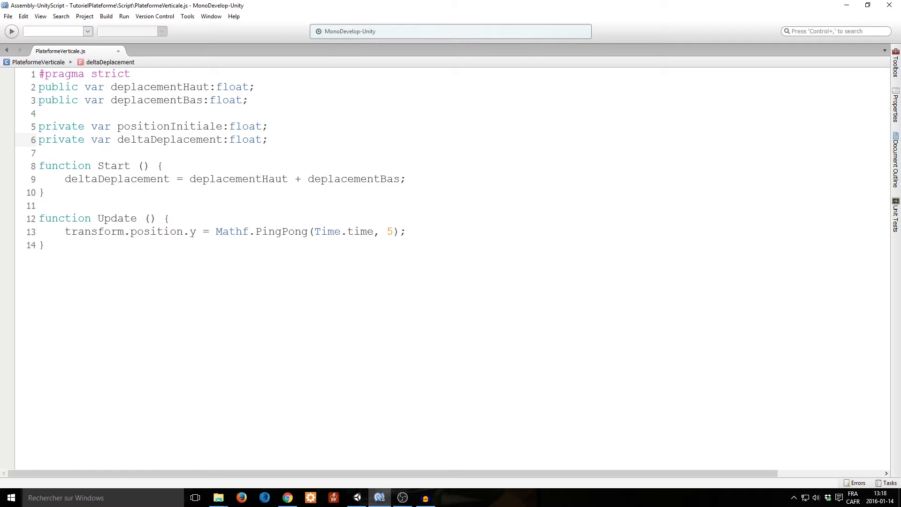
{"action": "key", "text": "Down"}
{"action": "key", "text": "Down"}
{"action": "key", "text": "Down"}
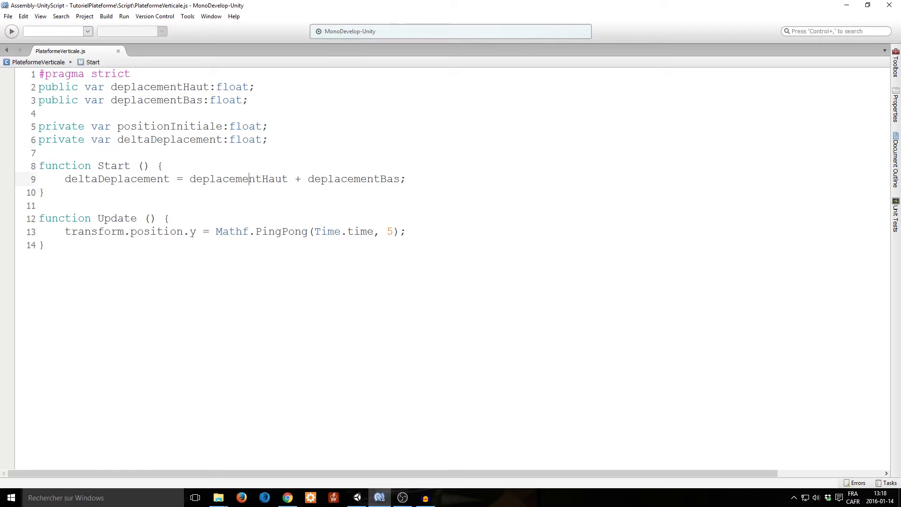
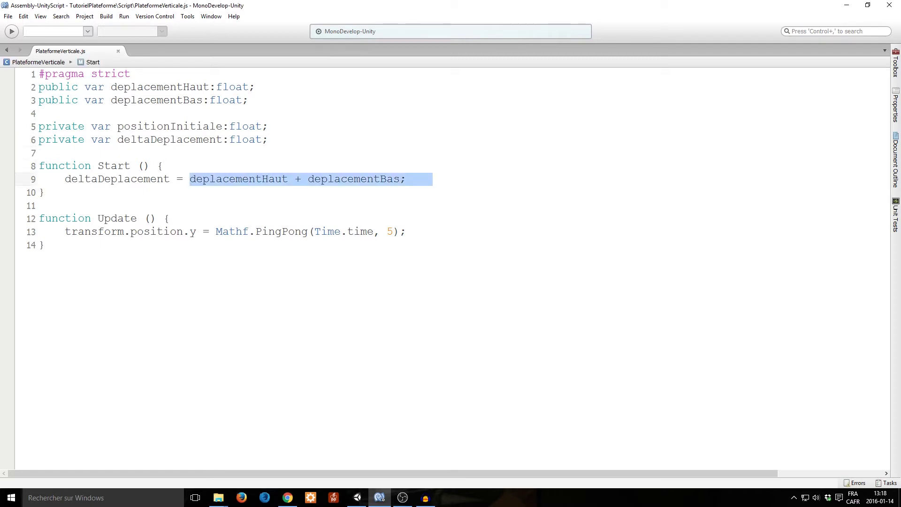
- Add positionInitiale = transform.position.y; to Start after the deltaDeplacement line and save the script
{"action": "key", "text": "End"}
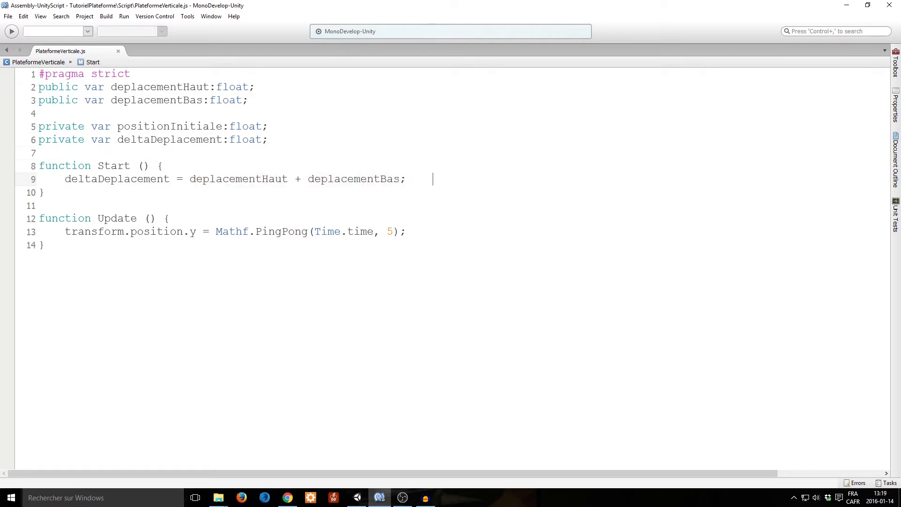
{"action": "key", "text": "BackSpace"}
{"action": "key", "text": "Return"}
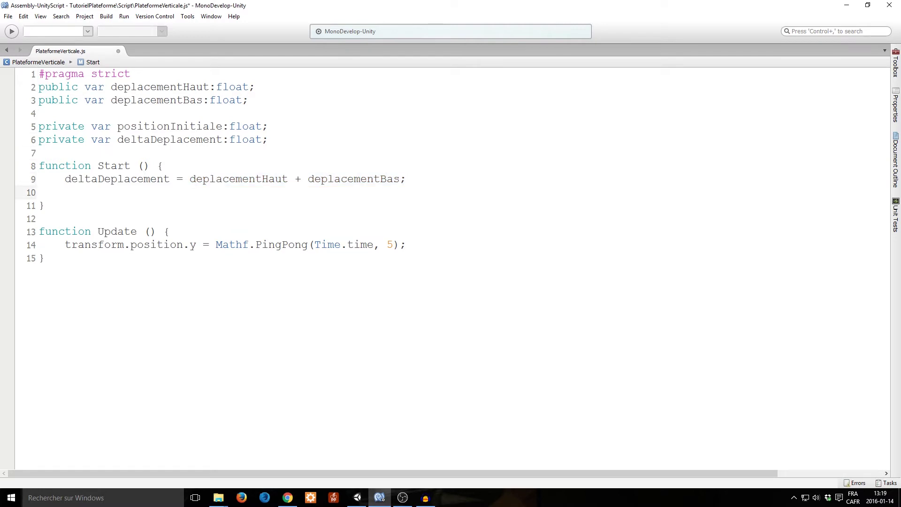
{"action": "type", "text": "posi"}
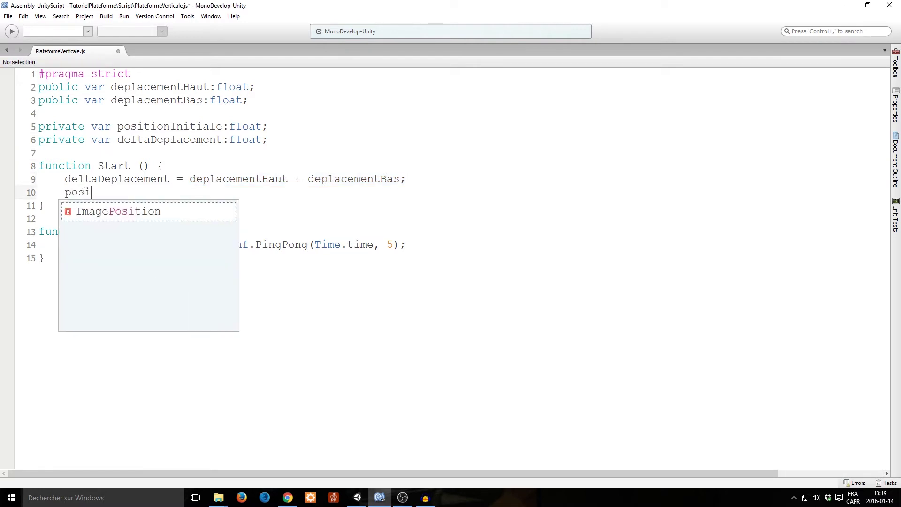
{"action": "type", "text": "tionI"}
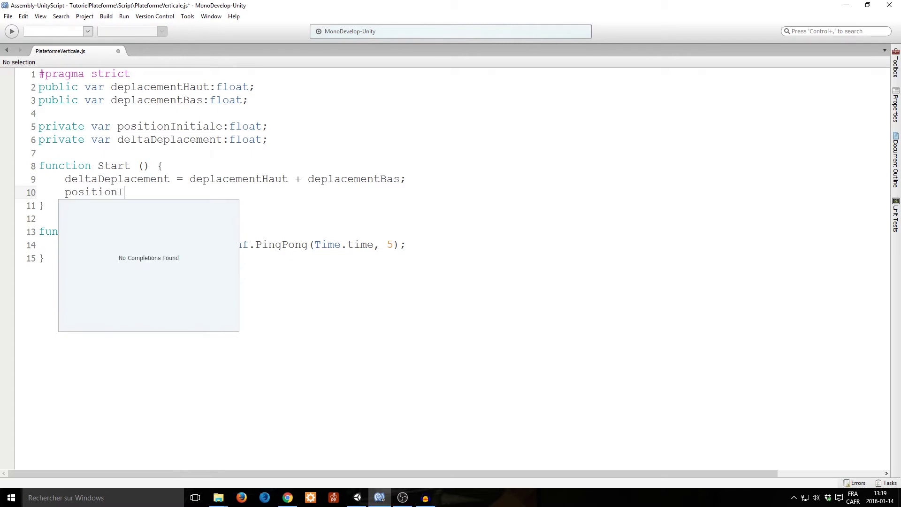
{"action": "type", "text": "nitiale "}
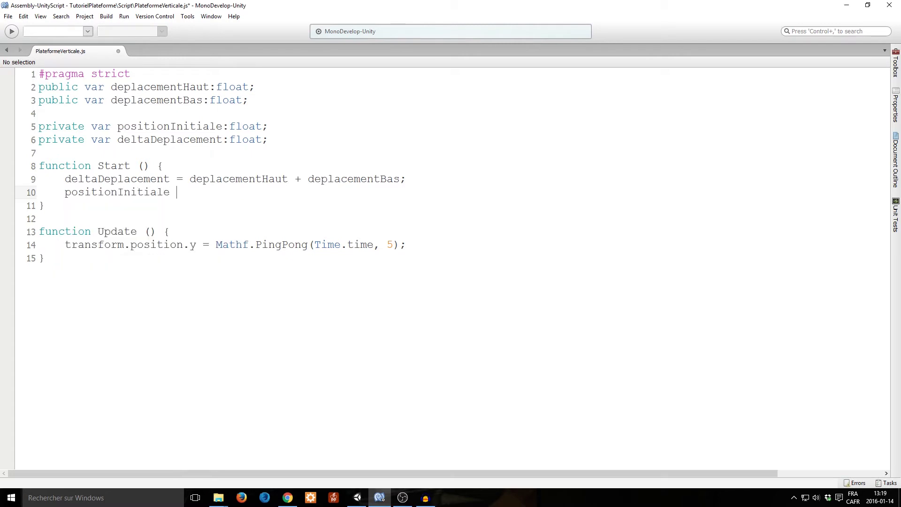
{"action": "type", "text": "= tran"}
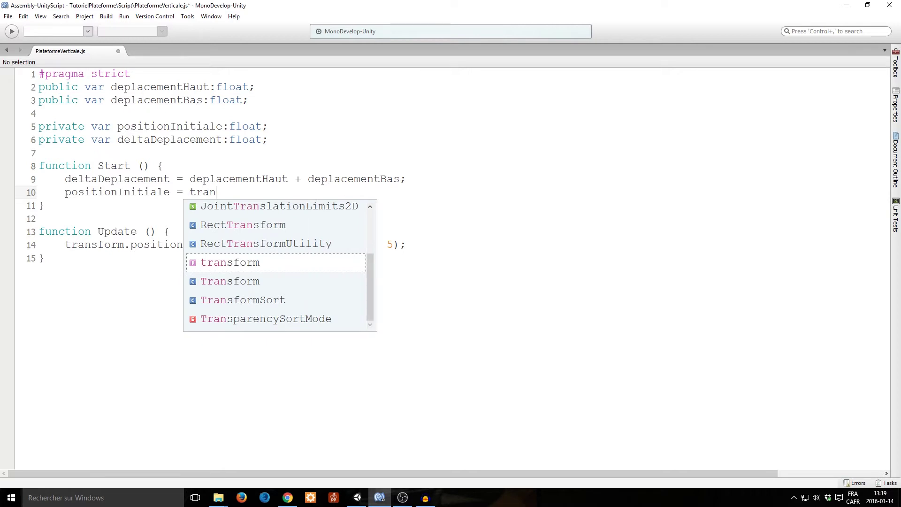
{"action": "type", "text": "sform.position.,"}
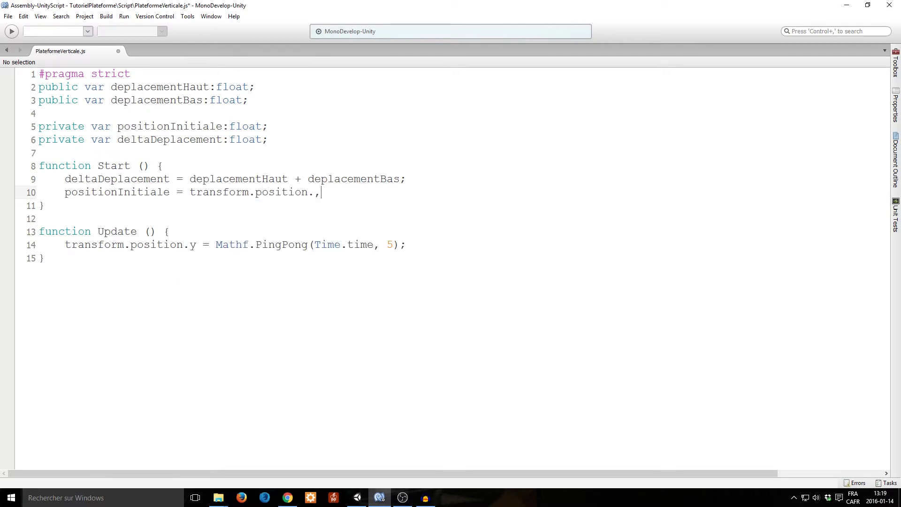
{"action": "type", "text": "y;"}
{"action": "key", "text": "ctrl+s"}
{"action": "key", "text": "Down"}
{"action": "key", "text": "Down"}
{"action": "key", "text": "Down"}
{"action": "key", "text": "Down"}
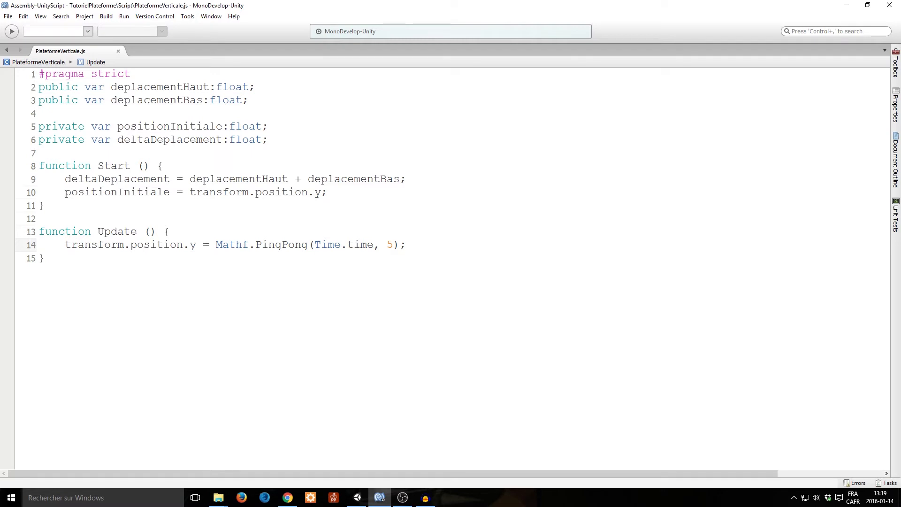
- Replace the fixed PingPong range 5 with deltaDeplacement
{"action": "left_click", "coordinate": [308, 245]}
{"action": "double_click", "coordinate": [390, 245]}
{"action": "type", "text": "delta"}
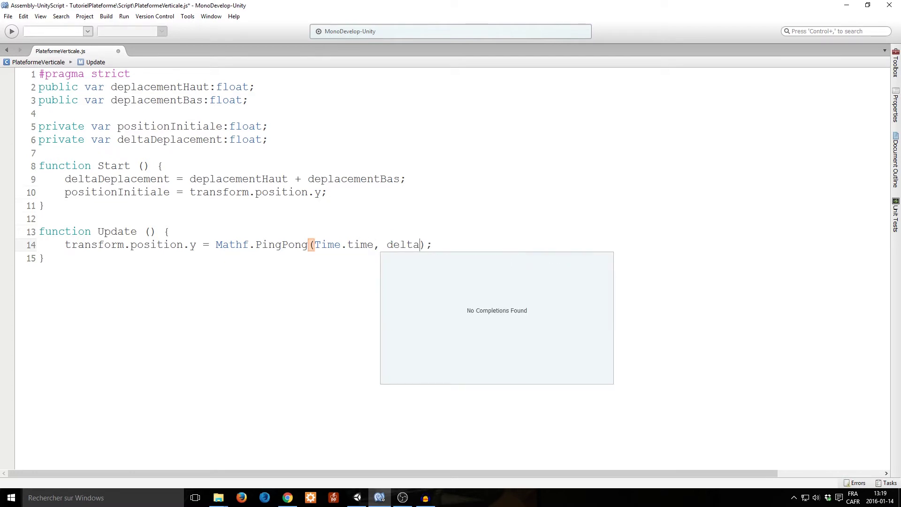
{"action": "type", "text": "Deplacement"}
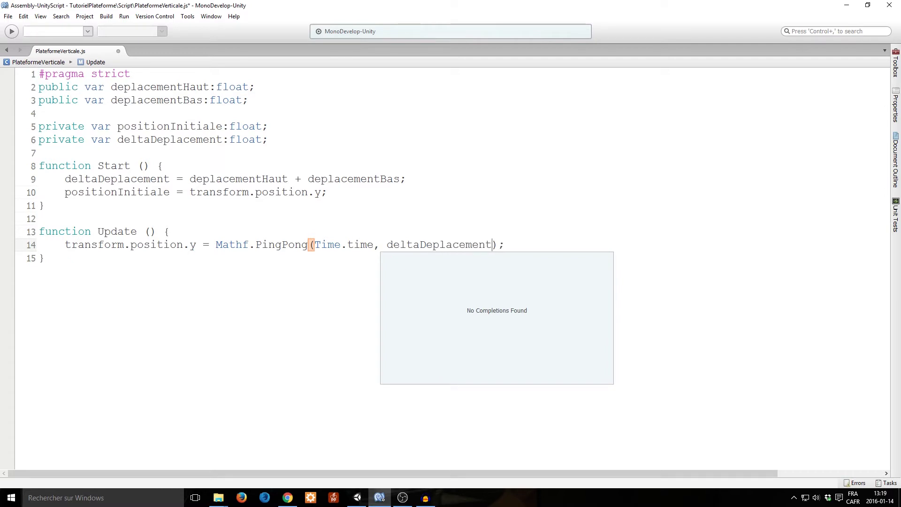
{"action": "key", "text": "Right"}
{"action": "left_click", "coordinate": [479, 244]}
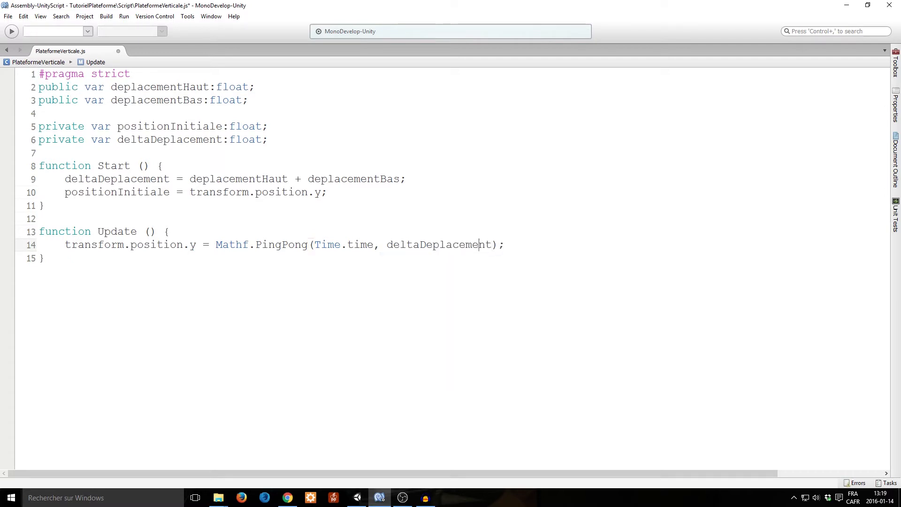
- Append + (positionInitiale - deplacementBas) to the PingPong result before the semicolon
{"action": "key", "text": "Up"}
{"action": "key", "text": "Up"}
{"action": "key", "text": "Up"}
{"action": "key", "text": "Up"}
{"action": "key", "text": "Up"}
{"action": "key", "text": "Down"}
{"action": "key", "text": "Up"}
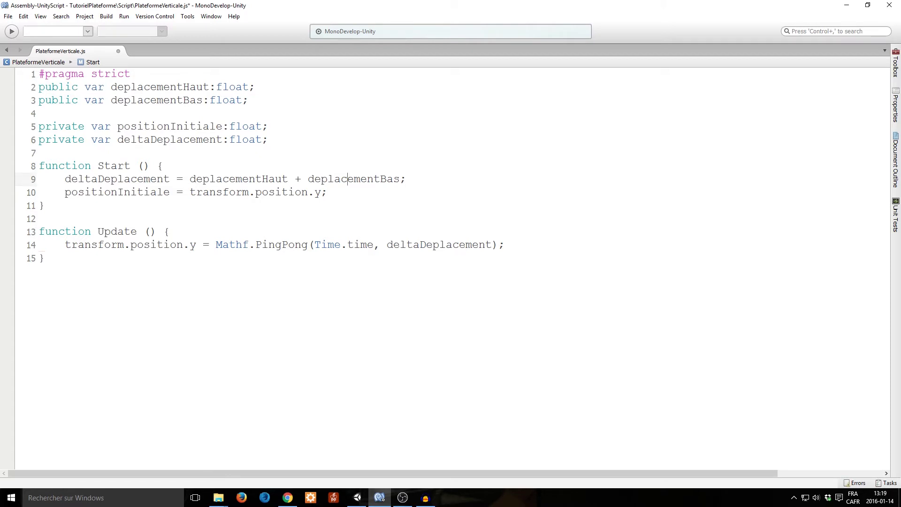
{"action": "key", "text": "Down"}
{"action": "key", "text": "Down"}
{"action": "key", "text": "Down"}
{"action": "key", "text": "Down"}
{"action": "key", "text": "Down"}
{"action": "left_click", "coordinate": [497, 245]}
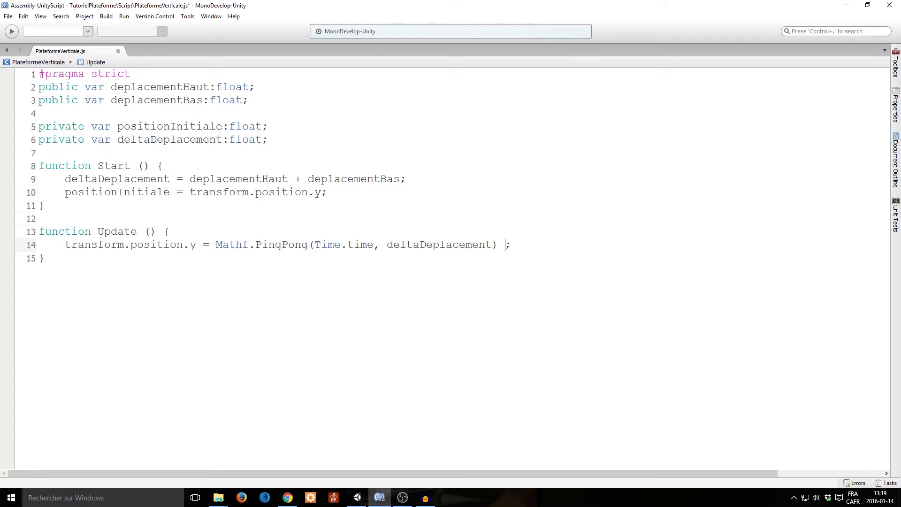
{"action": "type", "text": "+ ("}
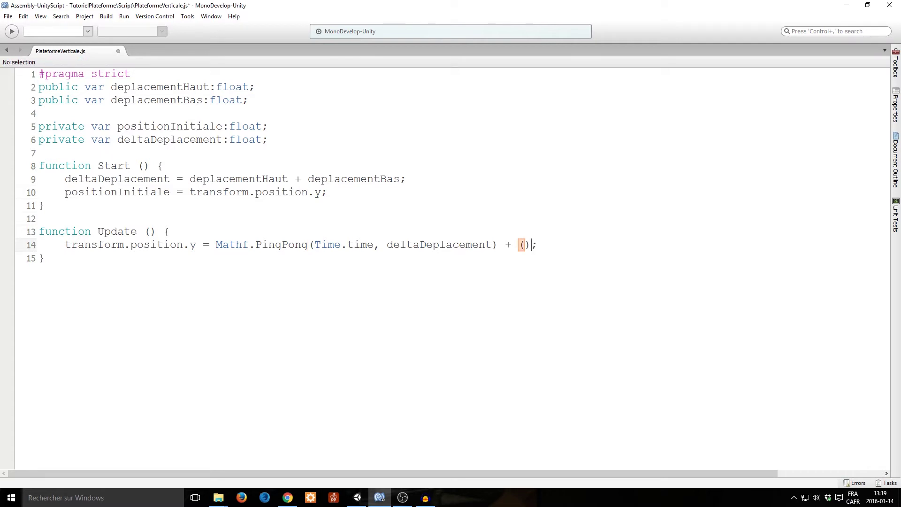
{"action": "type", "text": "po"}
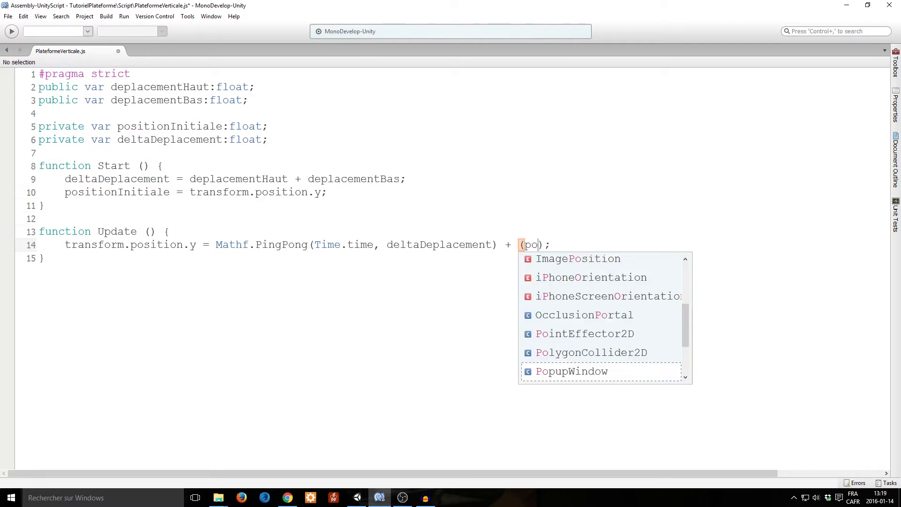
{"action": "type", "text": "id"}
{"action": "key", "text": "BackSpace"}
{"action": "key", "text": "BackSpace"}
{"action": "key", "text": "BackSpace"}
{"action": "type", "text": "osition"}
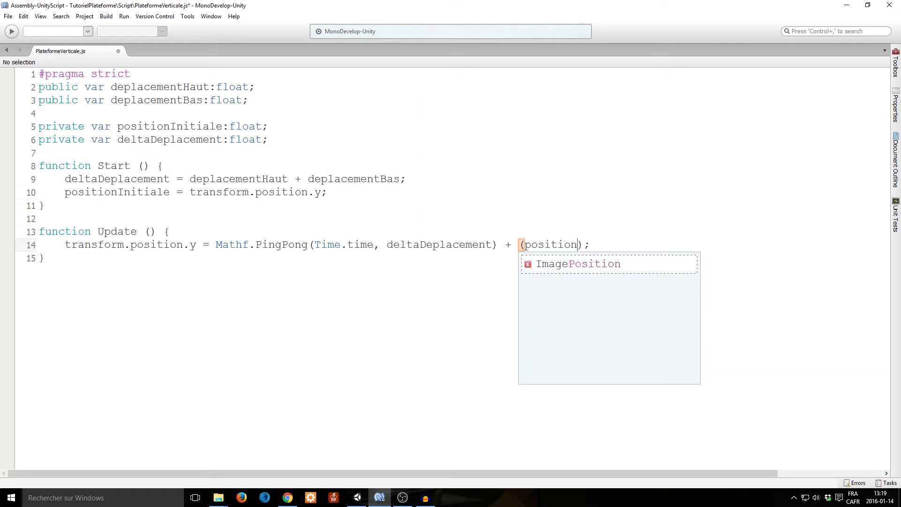
{"action": "type", "text": "Initiale "}
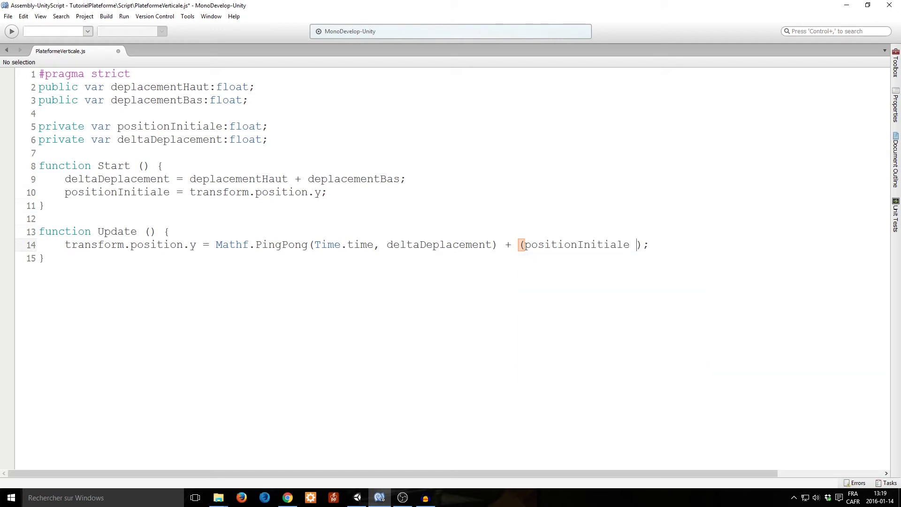
{"action": "type", "text": "- dep"}
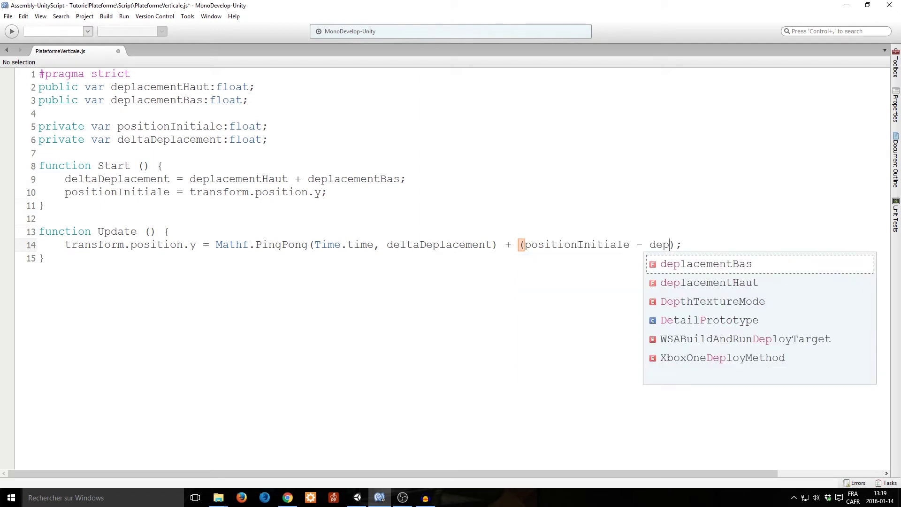
{"action": "key", "text": "Return"}
{"action": "left_click", "coordinate": [736, 244]}
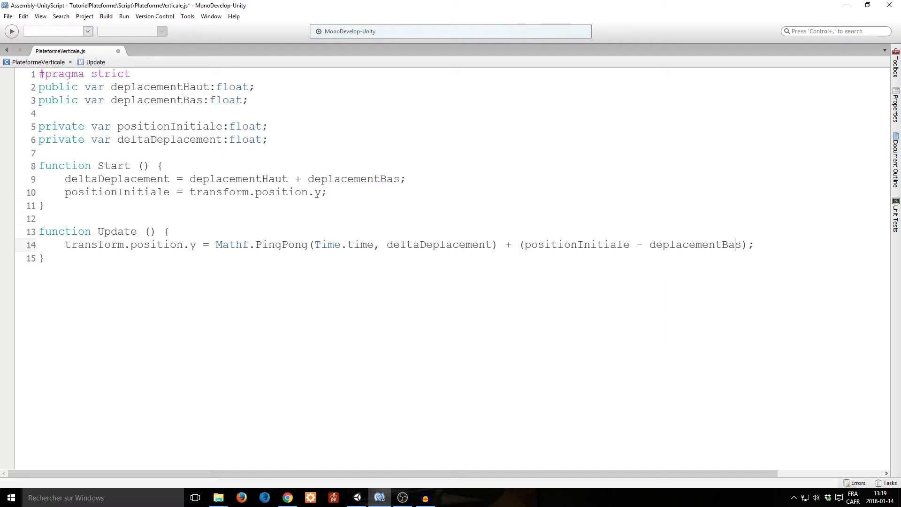
- Highlight the PingPong call and the (positionInitiale - deplacementBas) offset on line 14
{"action": "double_click", "coordinate": [271, 245]}
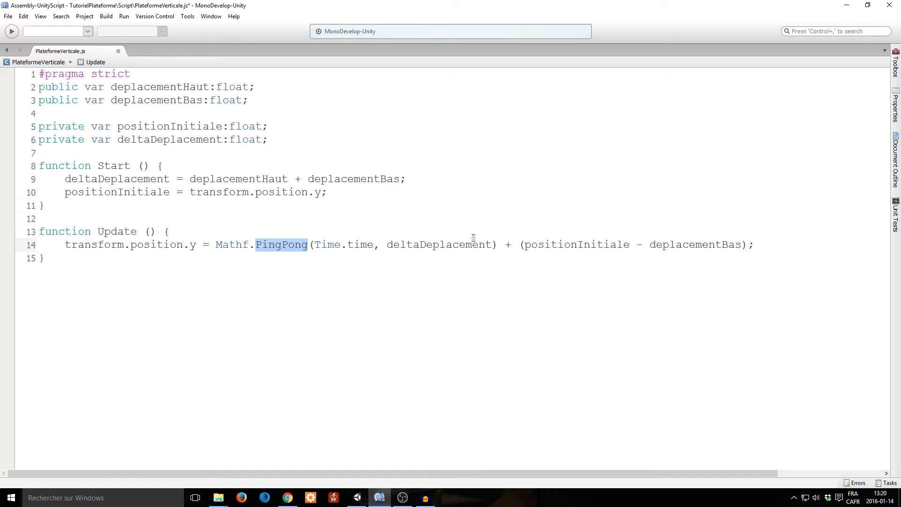
{"action": "left_click", "coordinate": [290, 245]}
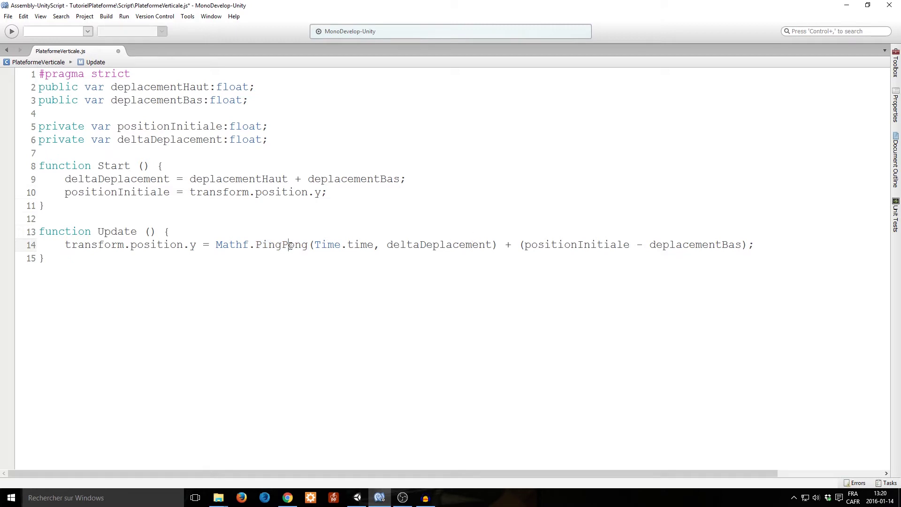
{"action": "double_click", "coordinate": [291, 245]}
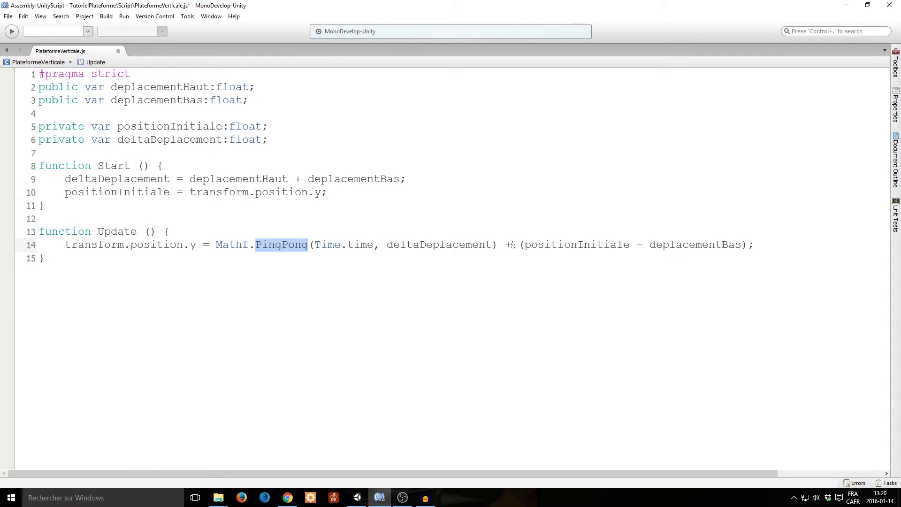
{"action": "left_click_drag", "start_coordinate": [520, 245], "coordinate": [749, 245]}
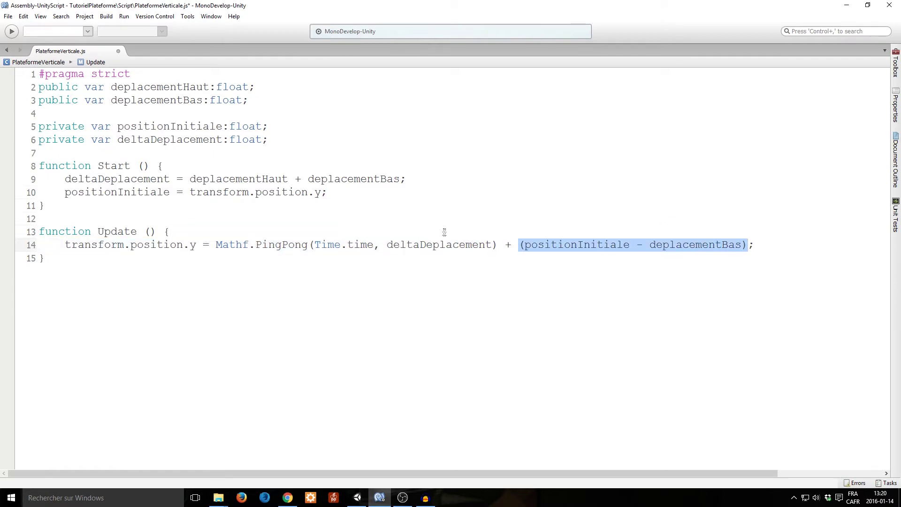
{"action": "left_click", "coordinate": [522, 244]}
{"action": "left_click", "coordinate": [761, 245]}
{"action": "left_click_drag", "start_coordinate": [761, 245], "coordinate": [523, 245]}
- Point out deltaDeplacement, deplacementBas and the whole formula, then save the script
{"action": "double_click", "coordinate": [435, 246]}
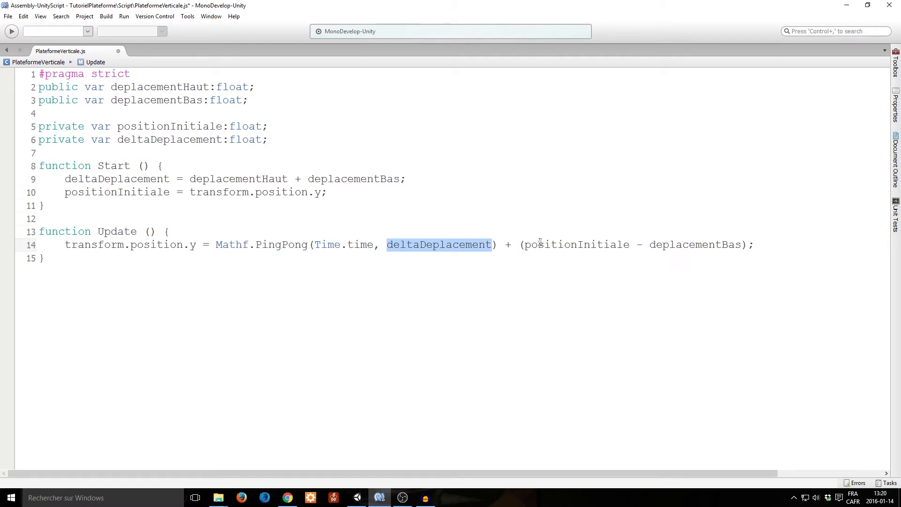
{"action": "left_click_drag", "start_coordinate": [765, 244], "coordinate": [520, 245]}
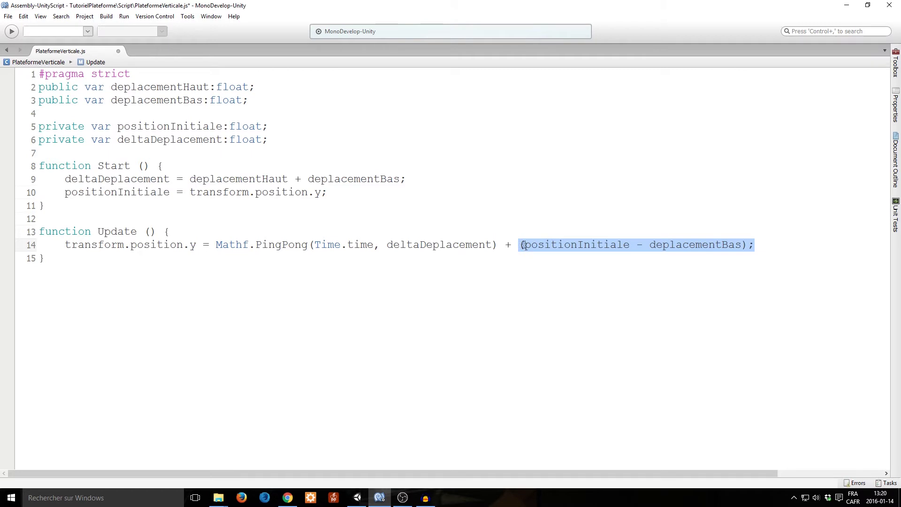
{"action": "double_click", "coordinate": [704, 243]}
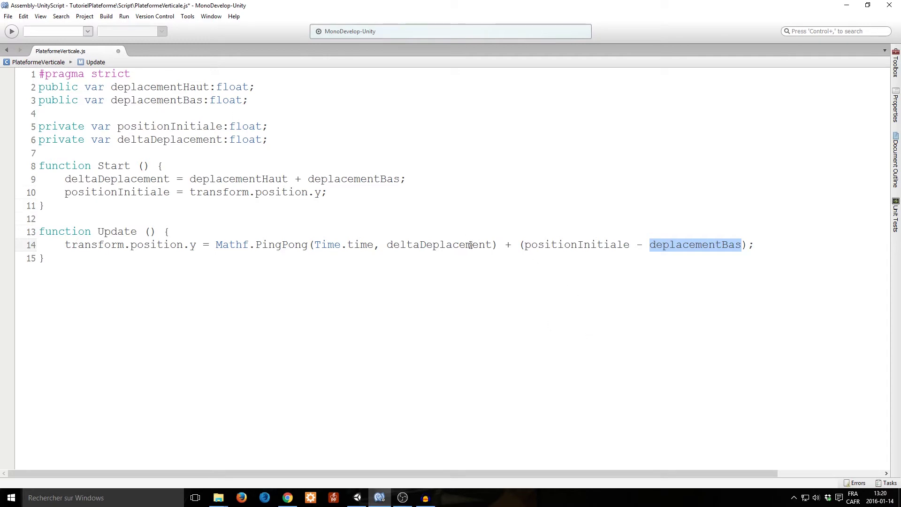
{"action": "left_click_drag", "start_coordinate": [215, 245], "coordinate": [766, 246]}
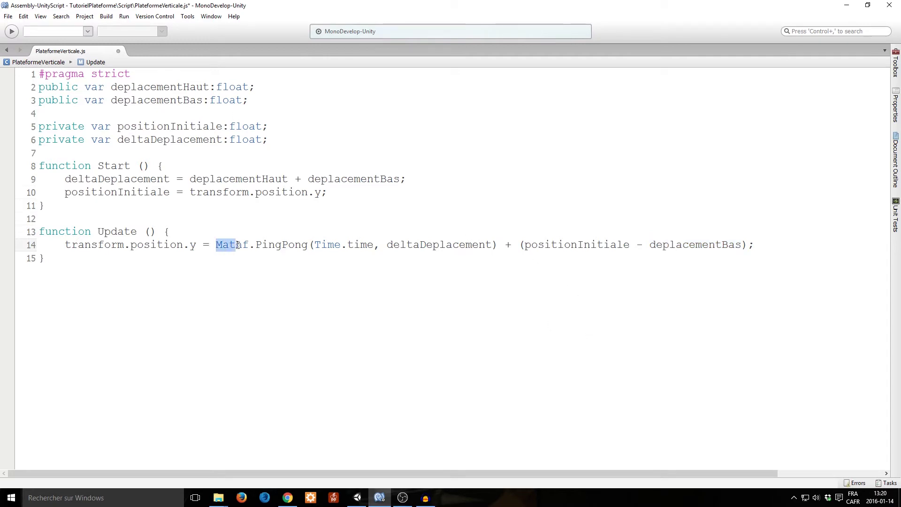
{"action": "left_click", "coordinate": [765, 246]}
{"action": "key", "text": "ctrl+s"}
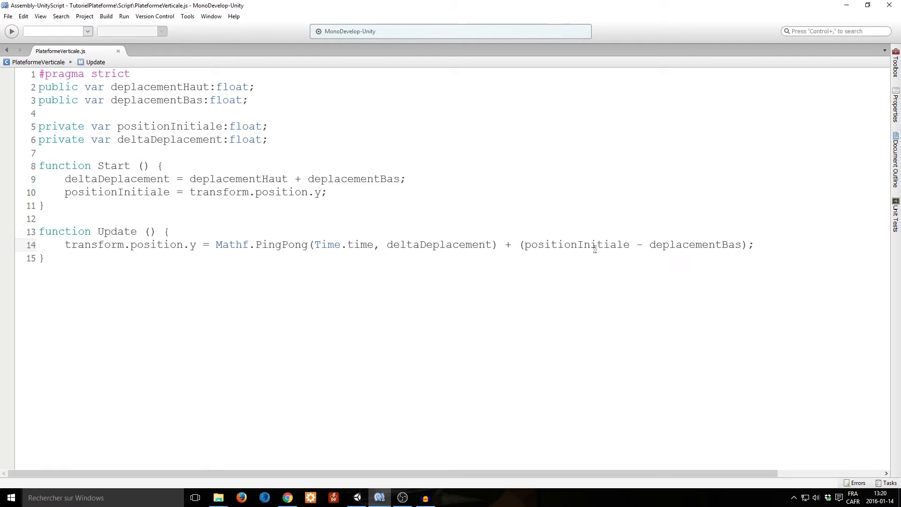
{"action": "key", "text": "alt+Tab"}
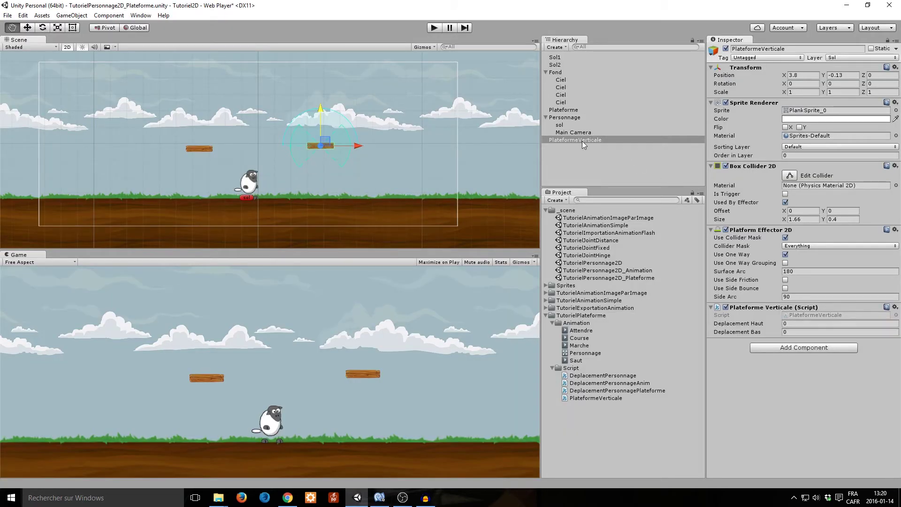
- Set the platform's Position Y to 0 and Deplacement Haut and Deplacement Bas to 1
{"action": "left_click", "coordinate": [802, 323]}
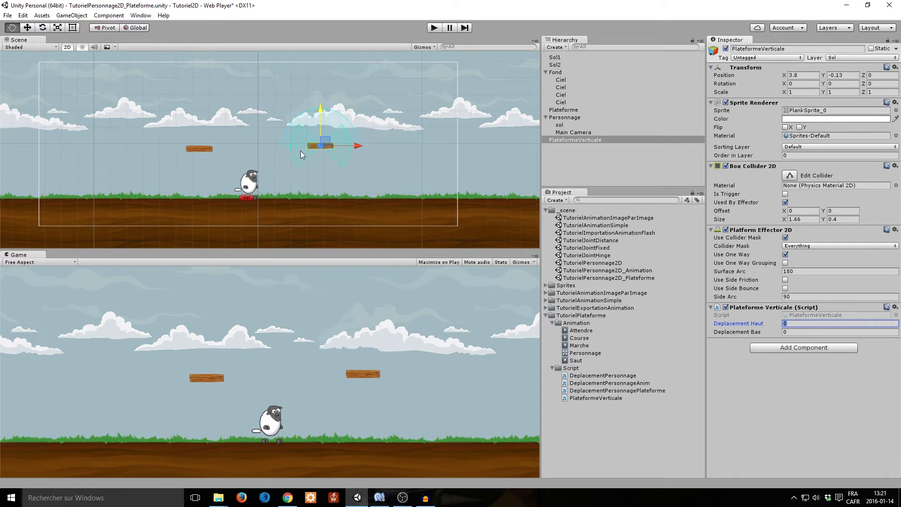
{"action": "left_click", "coordinate": [845, 75]}
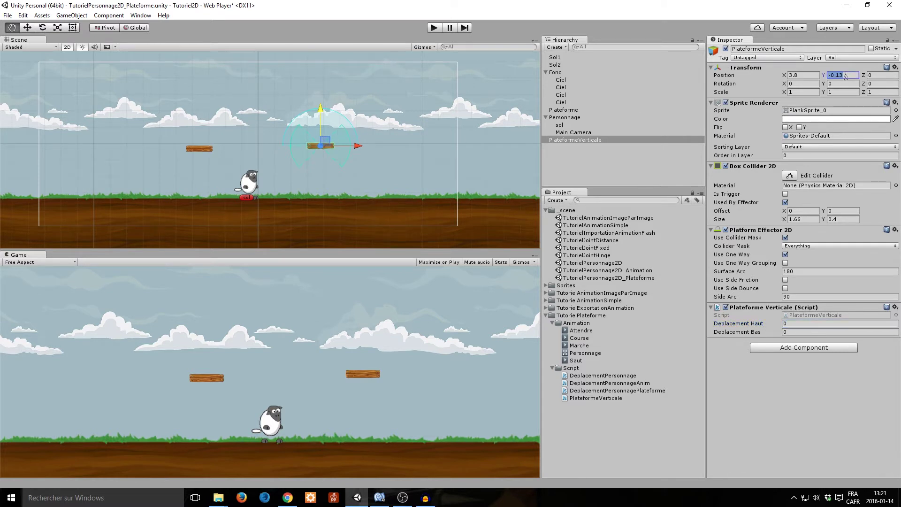
{"action": "type", "text": "0"}
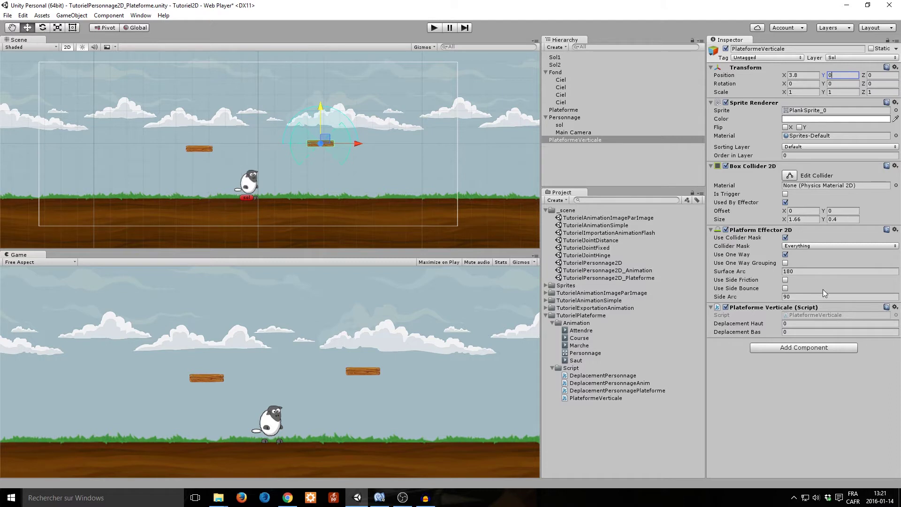
{"action": "left_click", "coordinate": [816, 323]}
{"action": "type", "text": "1"}
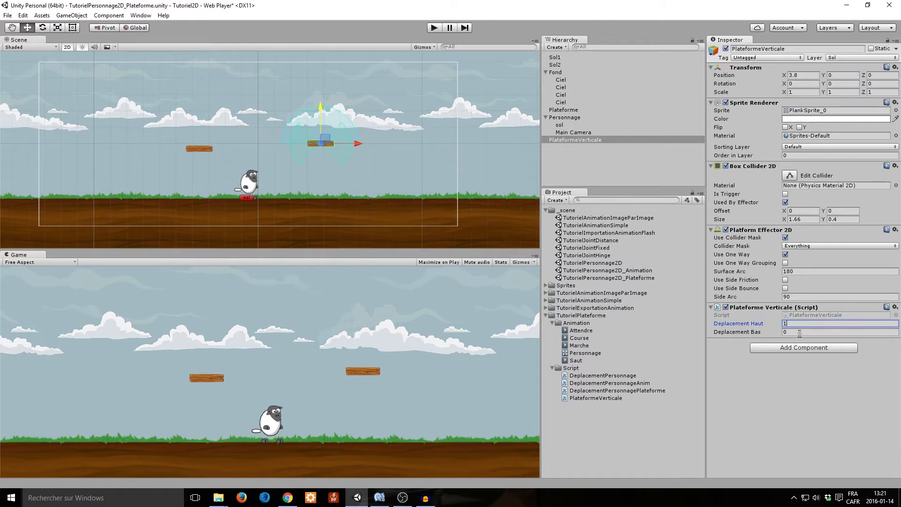
{"action": "left_click", "coordinate": [800, 333]}
{"action": "type", "text": "1"}
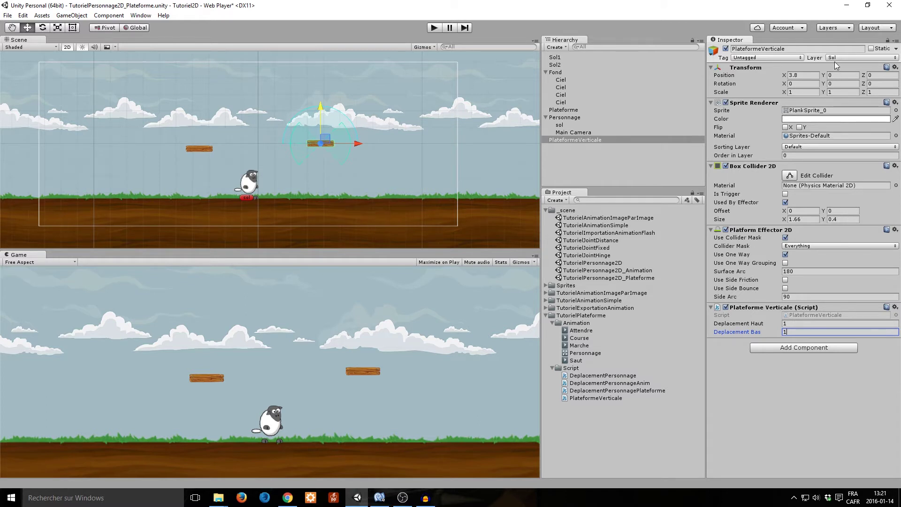
- Play-test the platform, then raise its Position Y to 1 and test again
{"action": "left_click", "coordinate": [433, 30]}
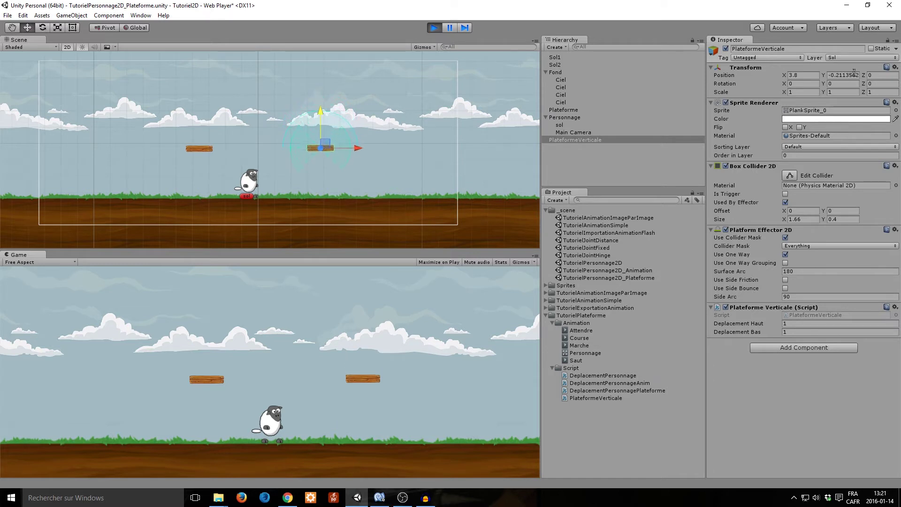
{"action": "left_click", "coordinate": [435, 28]}
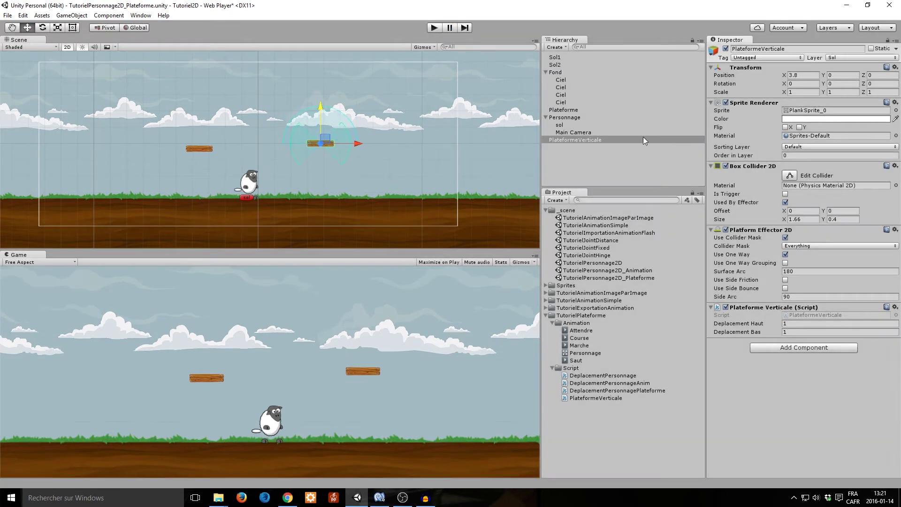
{"action": "left_click", "coordinate": [843, 75]}
{"action": "type", "text": "1"}
{"action": "left_click", "coordinate": [814, 323]}
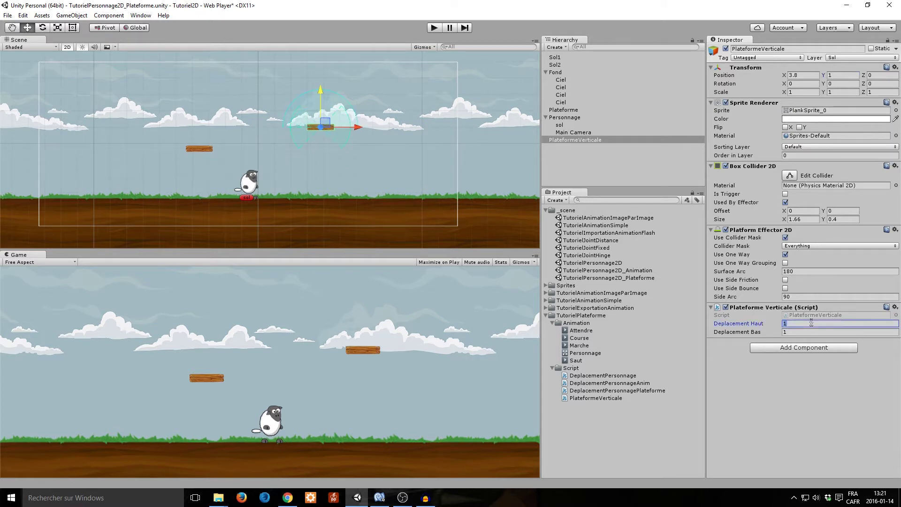
{"action": "left_click", "coordinate": [437, 28]}
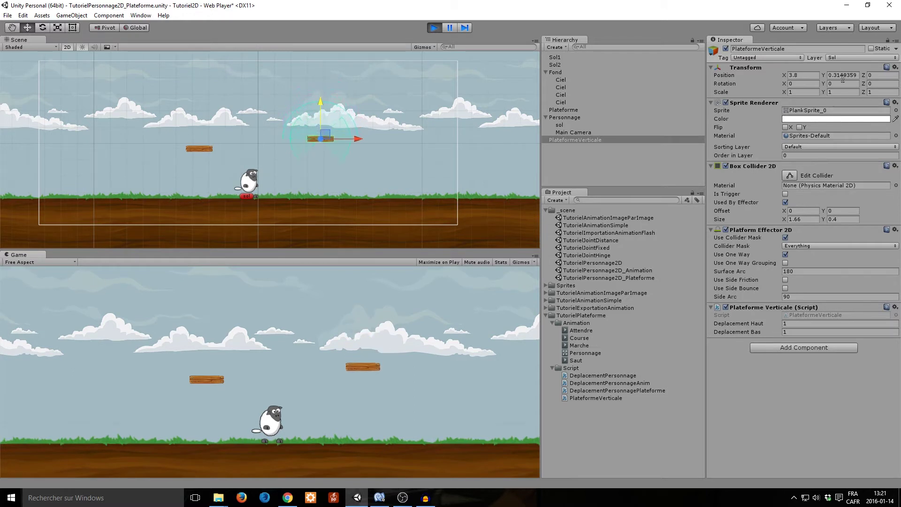
{"action": "key", "text": "ctrl+p"}
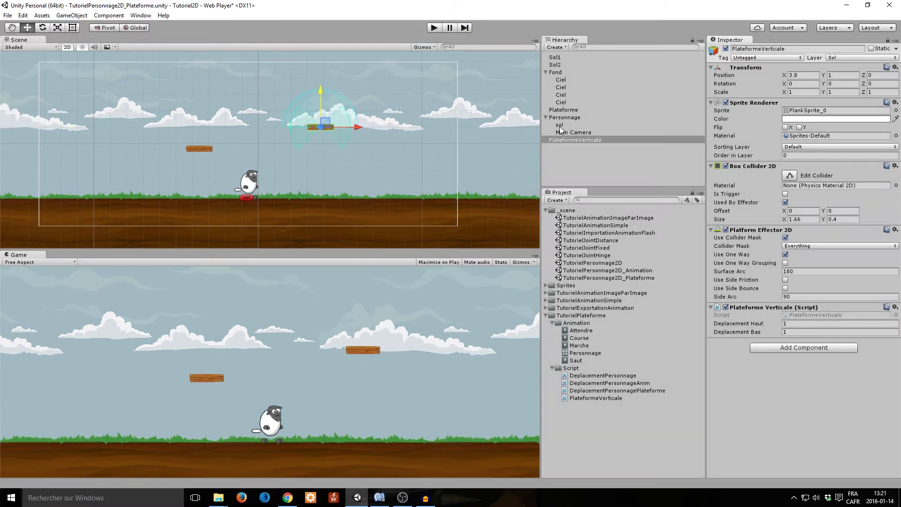
- Set Deplacement Haut to 2 and play-test the larger upward travel
{"action": "left_click", "coordinate": [785, 323]}
{"action": "type", "text": "2"}
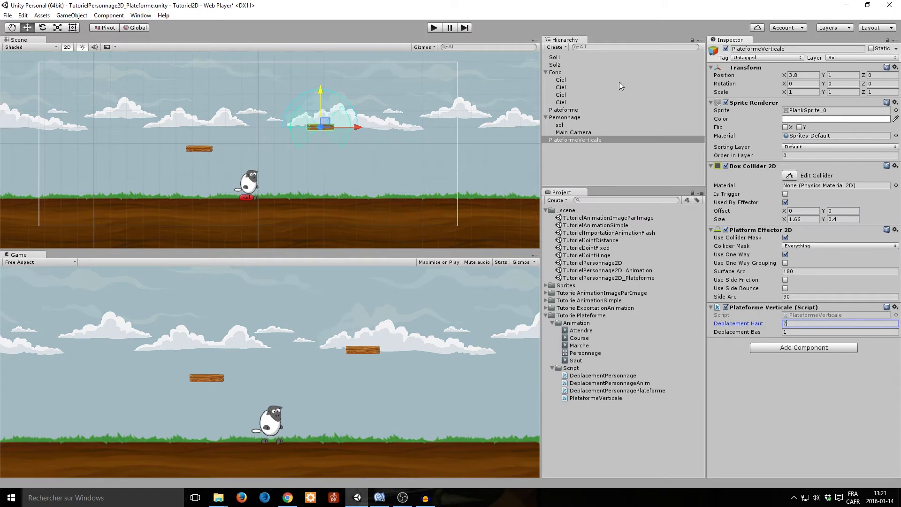
{"action": "left_click", "coordinate": [825, 333]}
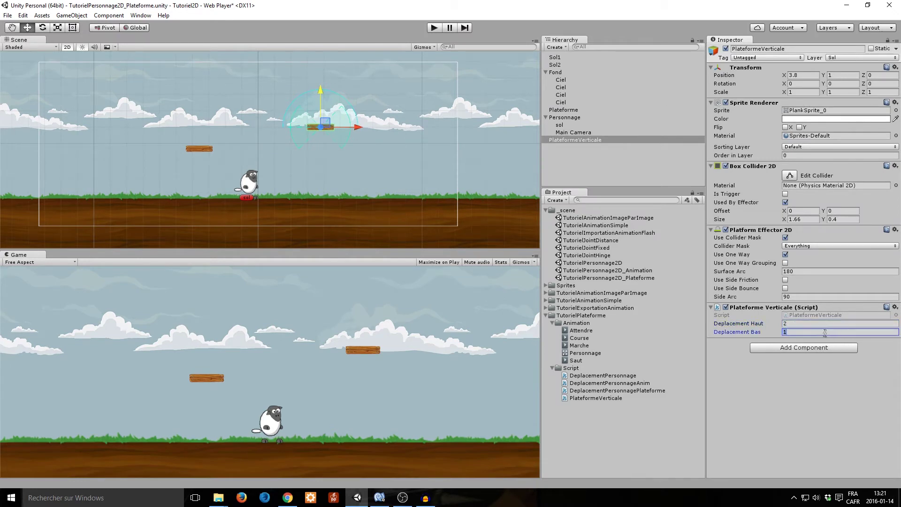
{"action": "left_click", "coordinate": [811, 323]}
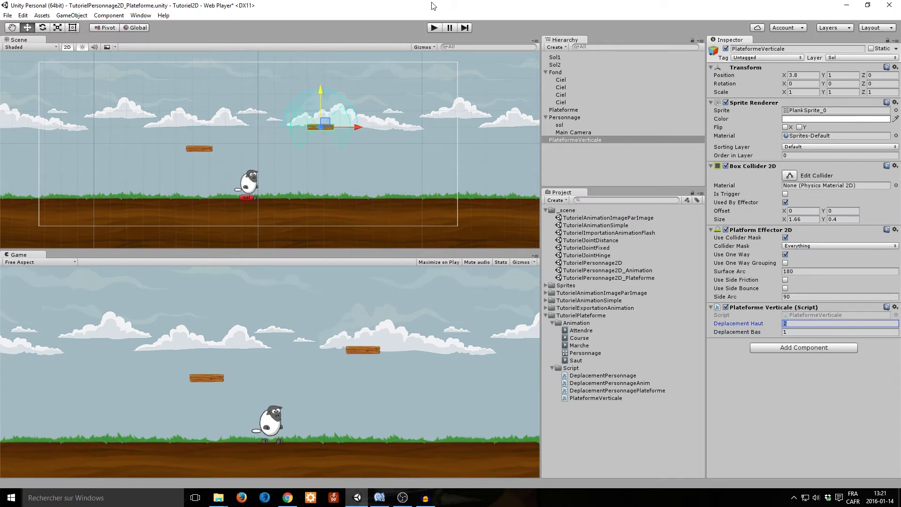
{"action": "left_click", "coordinate": [437, 28]}
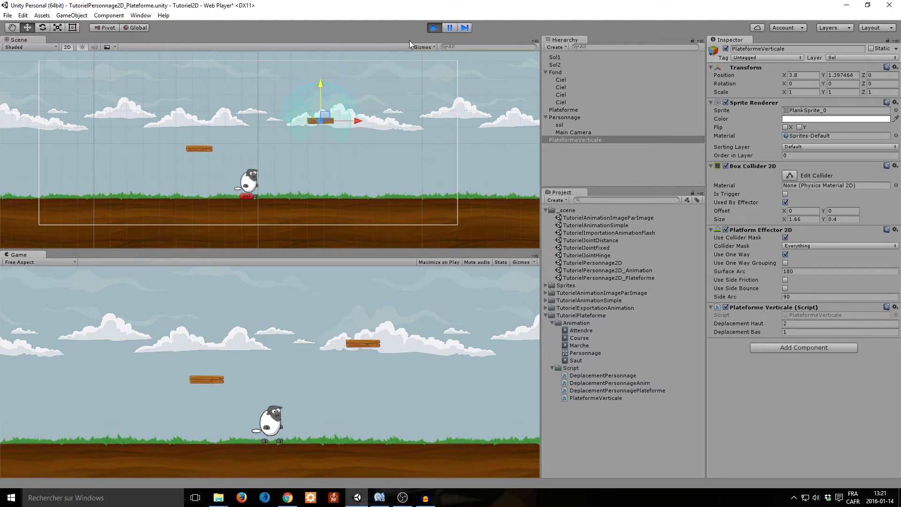
{"action": "left_click", "coordinate": [433, 28]}
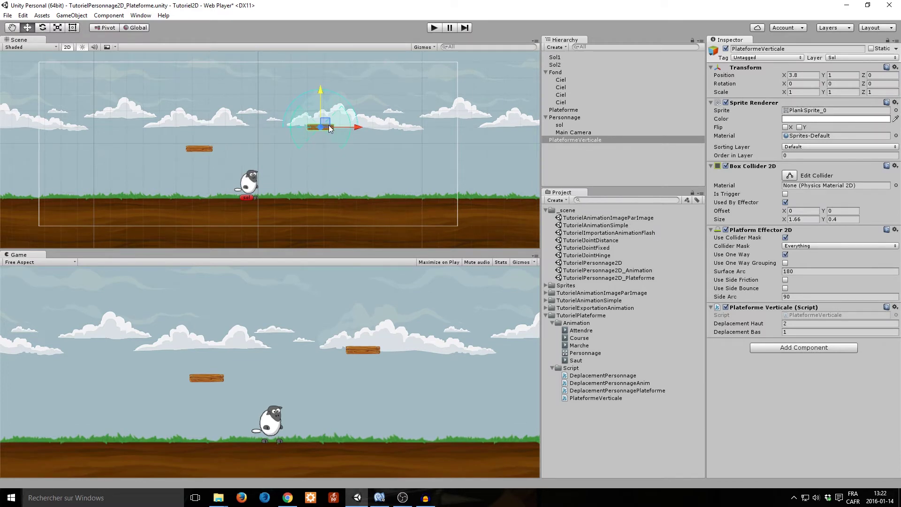
{"action": "mouse_move", "coordinate": [377, 501]}
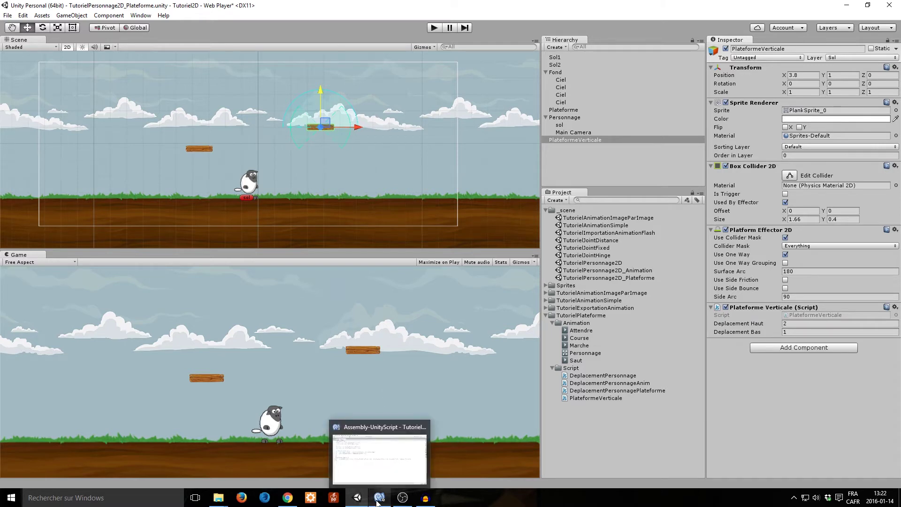
- Declare public var tempsDeplacement:float; with the other public variables and save
{"action": "left_click", "coordinate": [377, 501]}
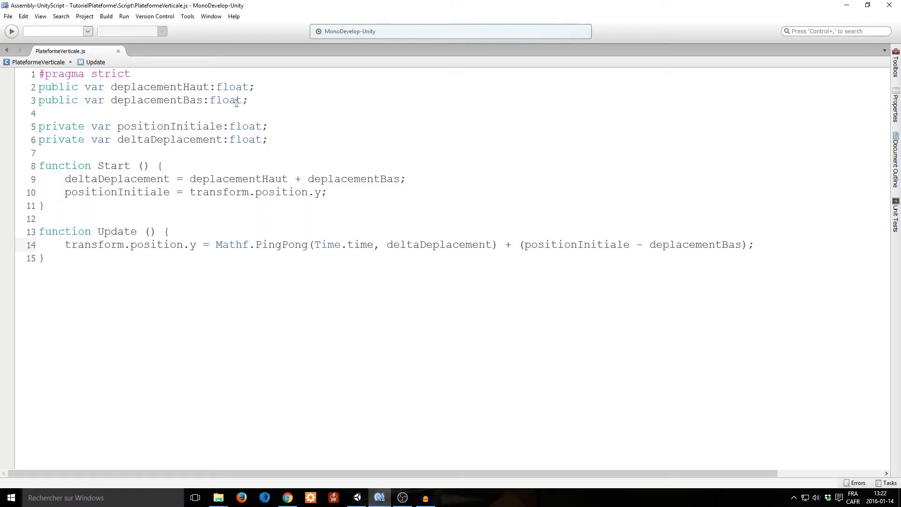
{"action": "left_click", "coordinate": [281, 137]}
{"action": "key", "text": "Return"}
{"action": "key", "text": "Return"}
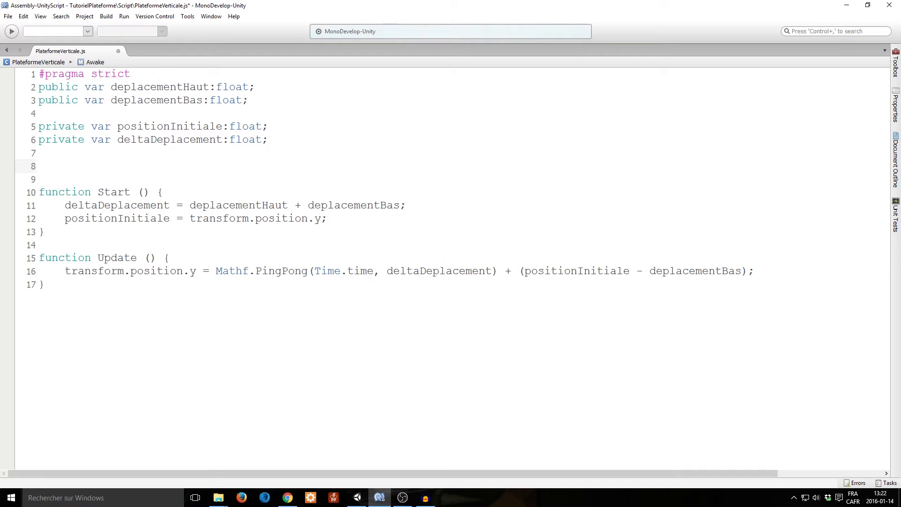
{"action": "key", "text": "Up"}
{"action": "key", "text": "Up"}
{"action": "key", "text": "Up"}
{"action": "key", "text": "Up"}
{"action": "key", "text": "Return"}
{"action": "key", "text": "Up"}
{"action": "type", "text": "pu"}
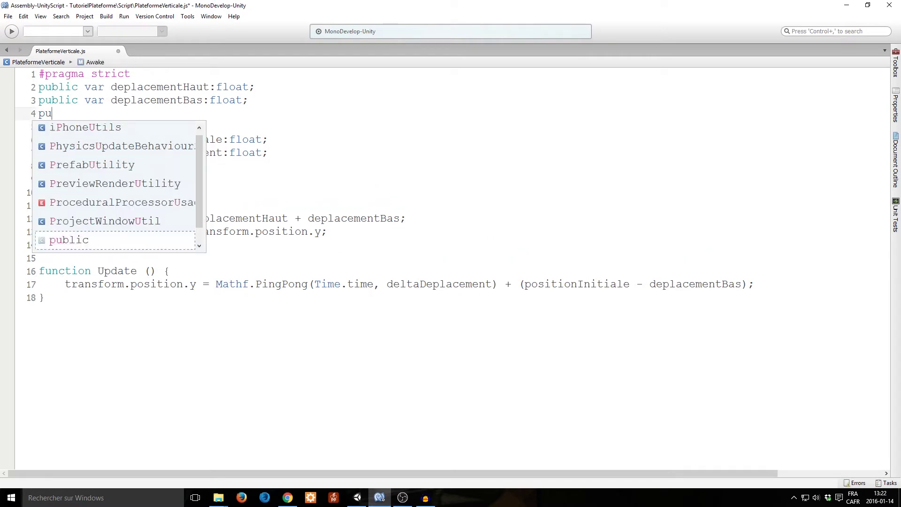
{"action": "type", "text": "blic var temp"}
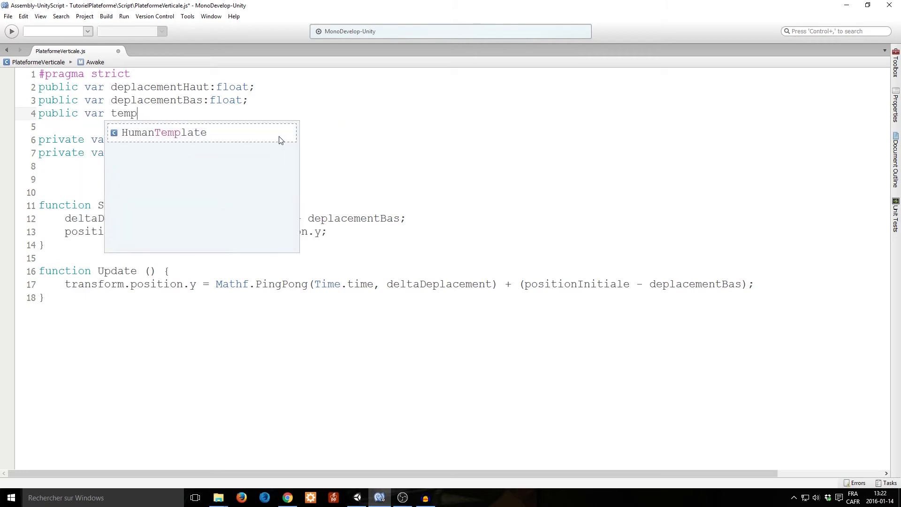
{"action": "type", "text": "sDeplacement"}
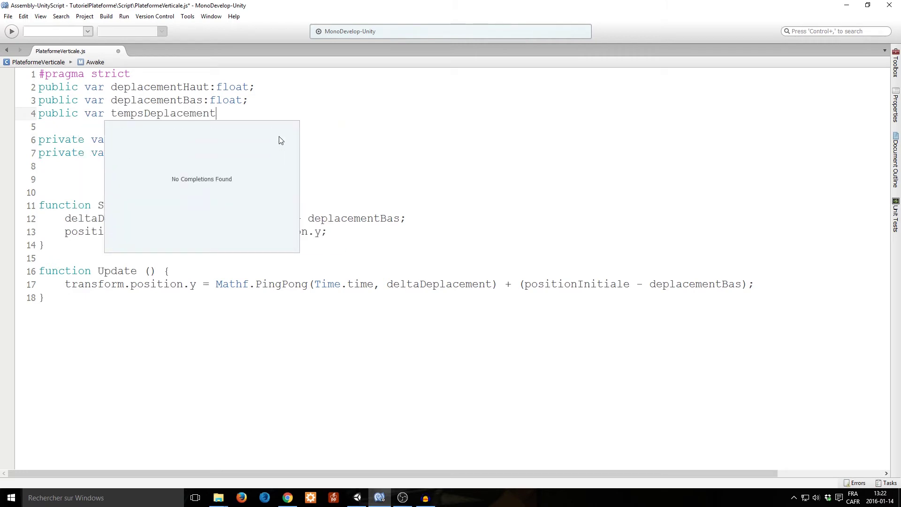
{"action": "type", "text": ":gf"}
{"action": "key", "text": "BackSpace"}
{"action": "key", "text": "BackSpace"}
{"action": "type", "text": "f"}
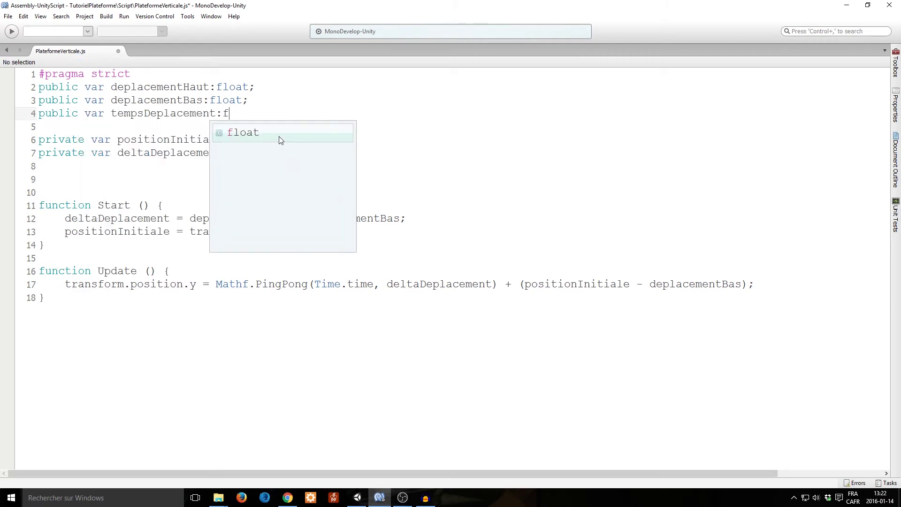
{"action": "type", "text": "loat;"}
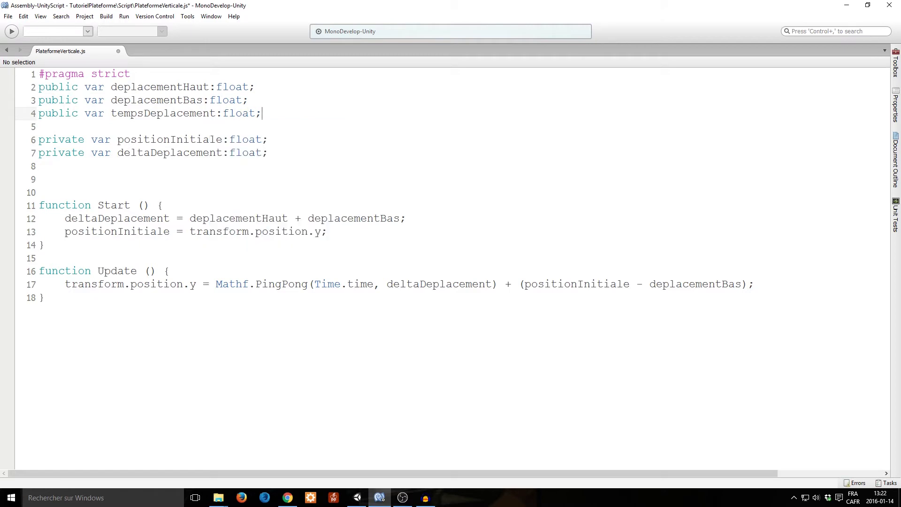
{"action": "key", "text": "ctrl+s"}
{"action": "key", "text": "Down"}
{"action": "key", "text": "Down"}
{"action": "key", "text": "Down"}
{"action": "key", "text": "Down"}
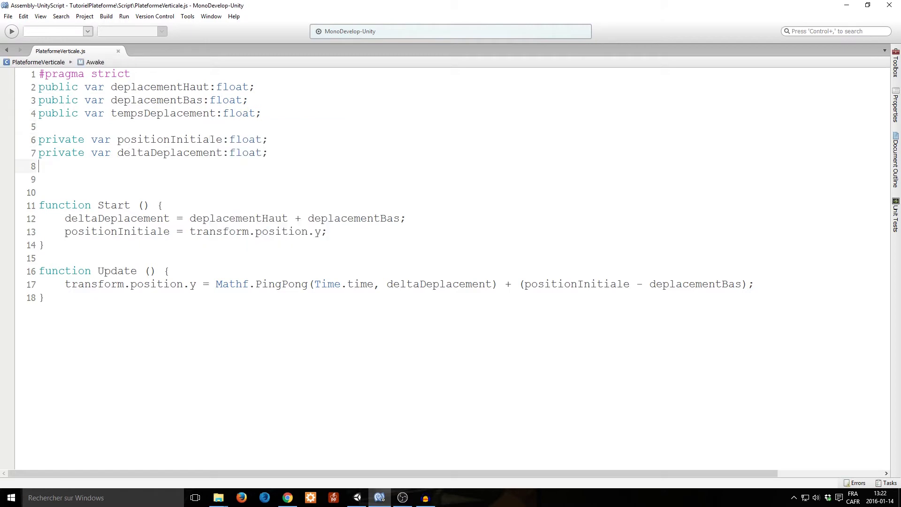
- Multiply Time.time by deltaDeplacement/tempsDeplacement in the PingPong call and save
{"action": "left_click_drag", "start_coordinate": [375, 285], "coordinate": [314, 284]}
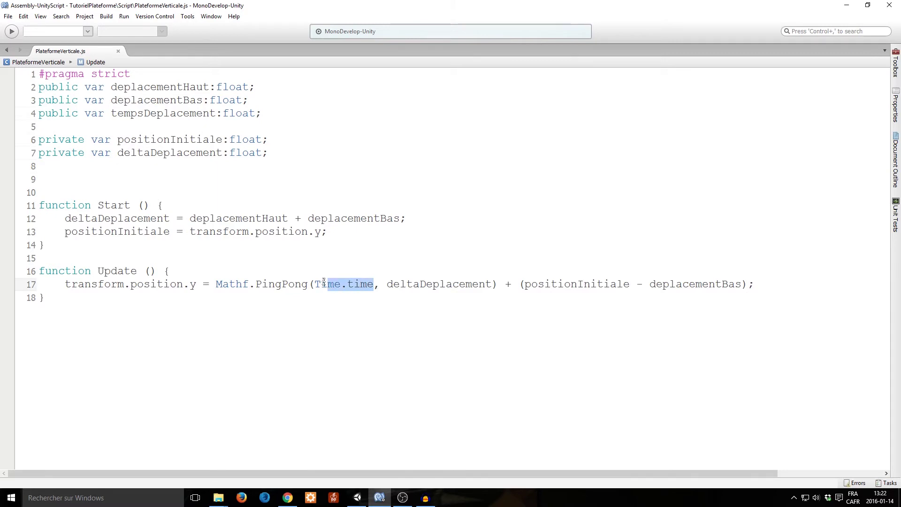
{"action": "left_click", "coordinate": [376, 285]}
{"action": "type", "text": "*del"}
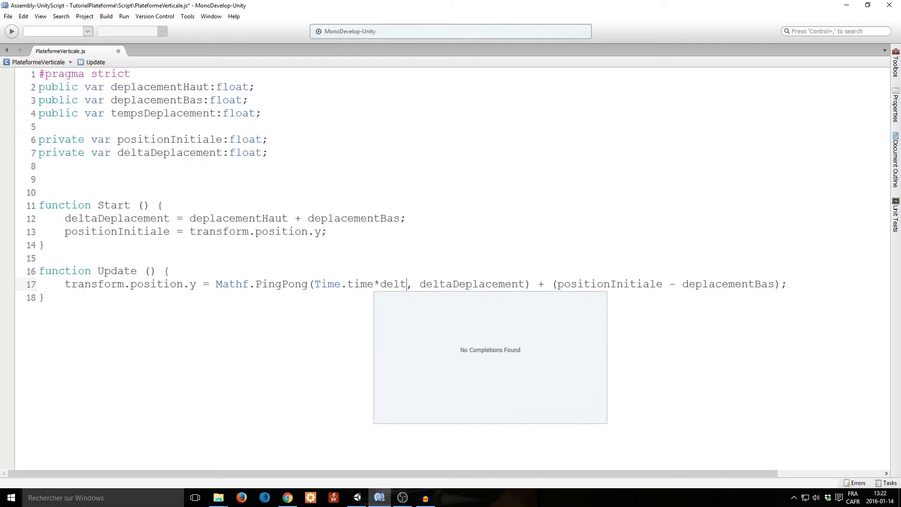
{"action": "key", "text": "BackSpace"}
{"action": "type", "text": "lta"}
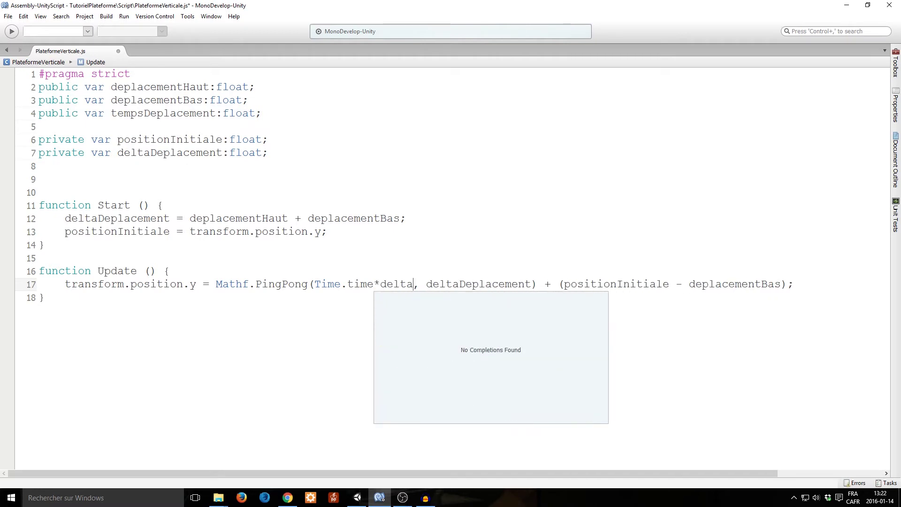
{"action": "type", "text": "Depl"}
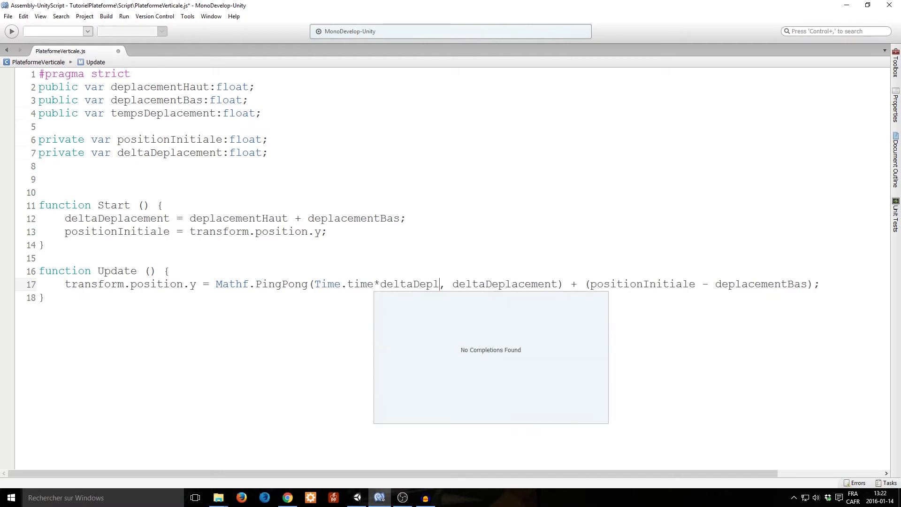
{"action": "type", "text": "acement"}
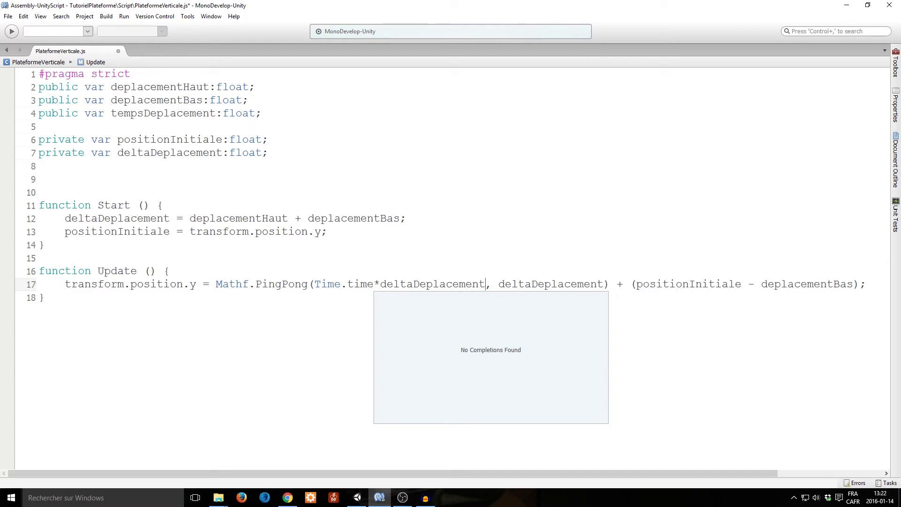
{"action": "type", "text": "/temps"}
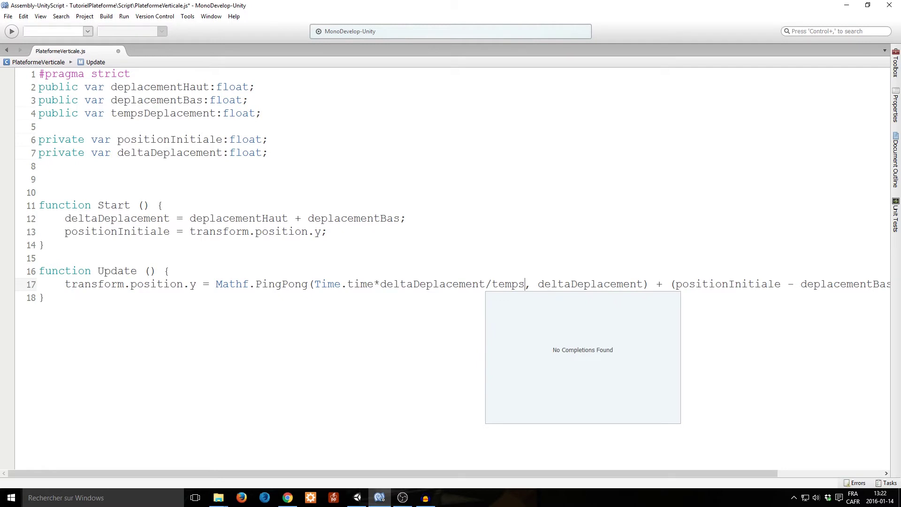
{"action": "type", "text": "Deplacement"}
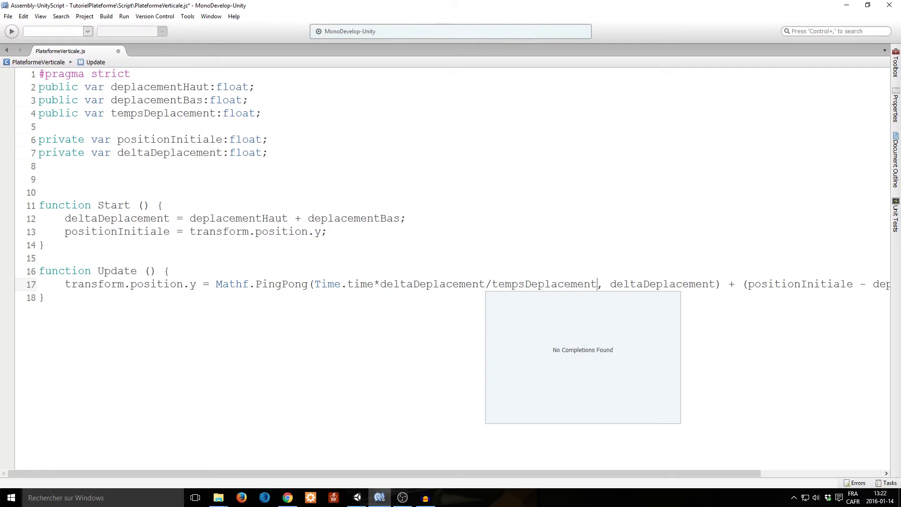
{"action": "key", "text": "ctrl+s"}
- Highlight the new deltaDeplacement/tempsDeplacement factor and its two variables on line 17
{"action": "left_click_drag", "start_coordinate": [381, 285], "coordinate": [597, 285]}
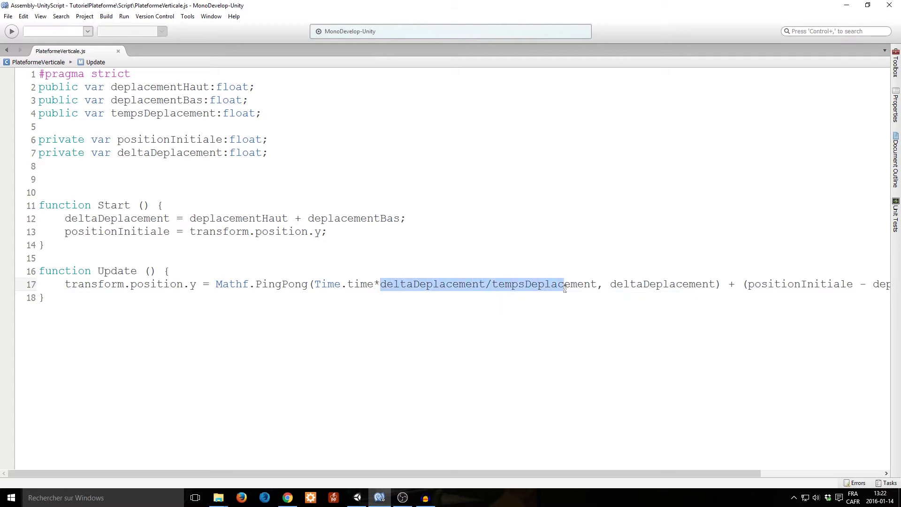
{"action": "left_click", "coordinate": [596, 286]}
{"action": "double_click", "coordinate": [597, 285]}
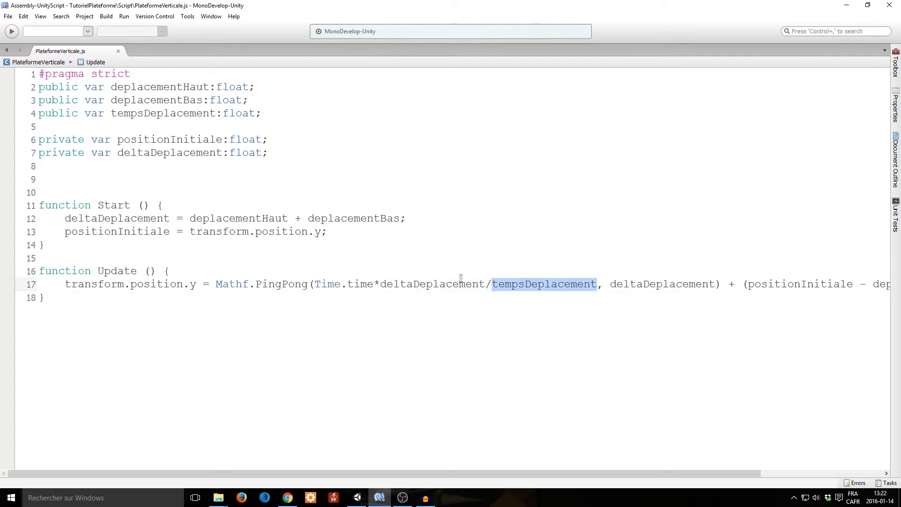
{"action": "double_click", "coordinate": [440, 283]}
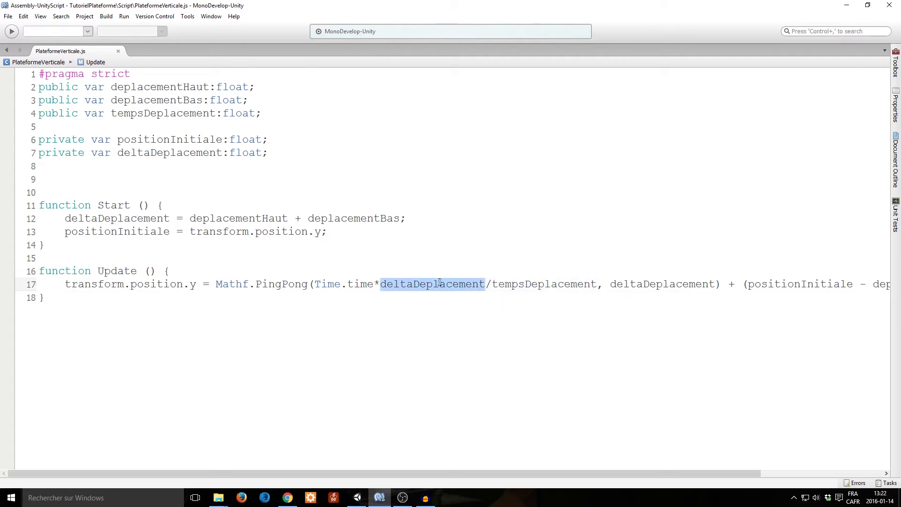
{"action": "key", "text": "alt+Tab"}
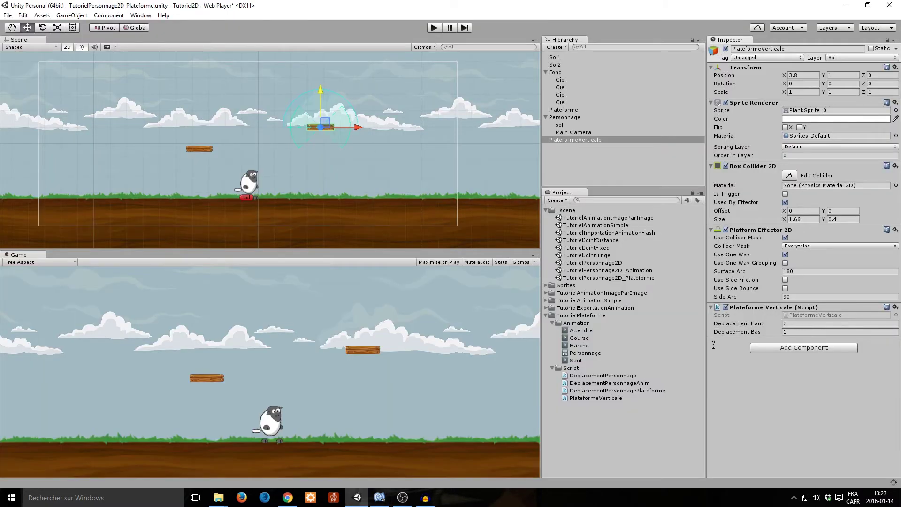
- Set Temps Deplacement to 1, play-test trying 5, then reopen PlateformeVerticale.js
{"action": "left_click", "coordinate": [799, 340]}
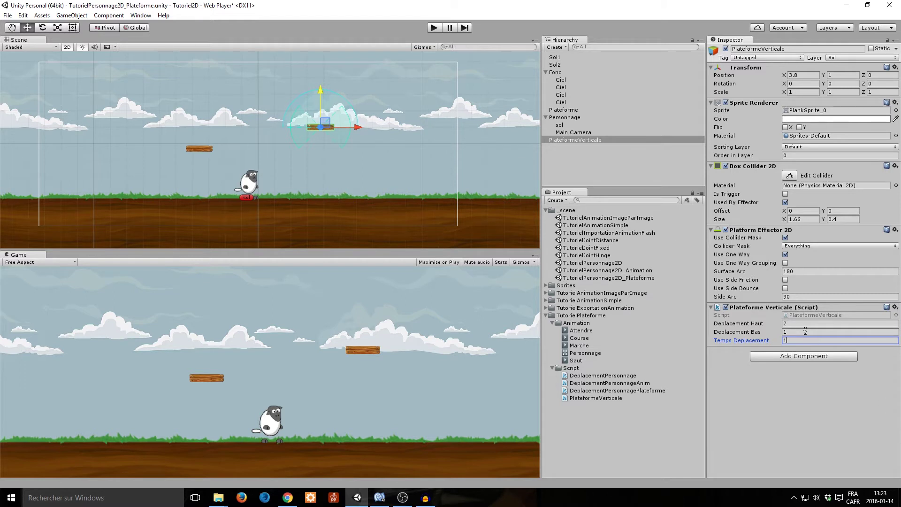
{"action": "left_click", "coordinate": [433, 28]}
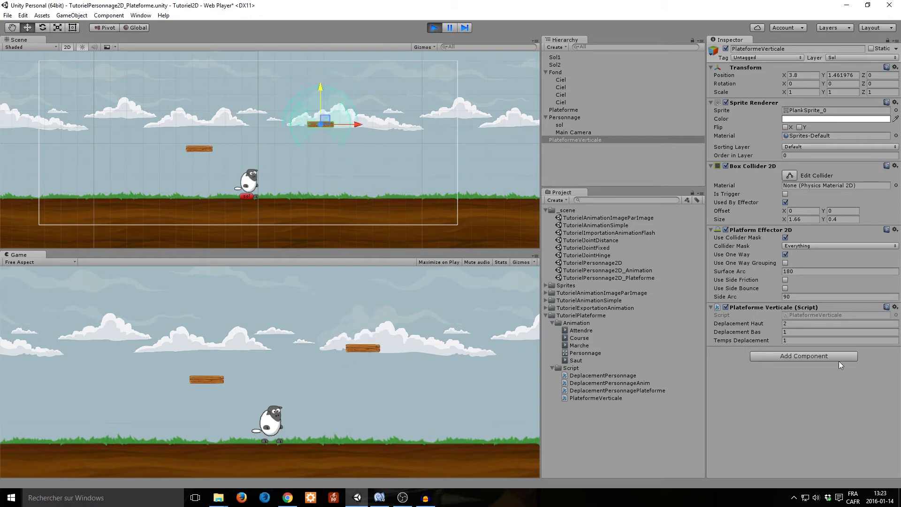
{"action": "left_click", "coordinate": [821, 342]}
{"action": "type", "text": "5"}
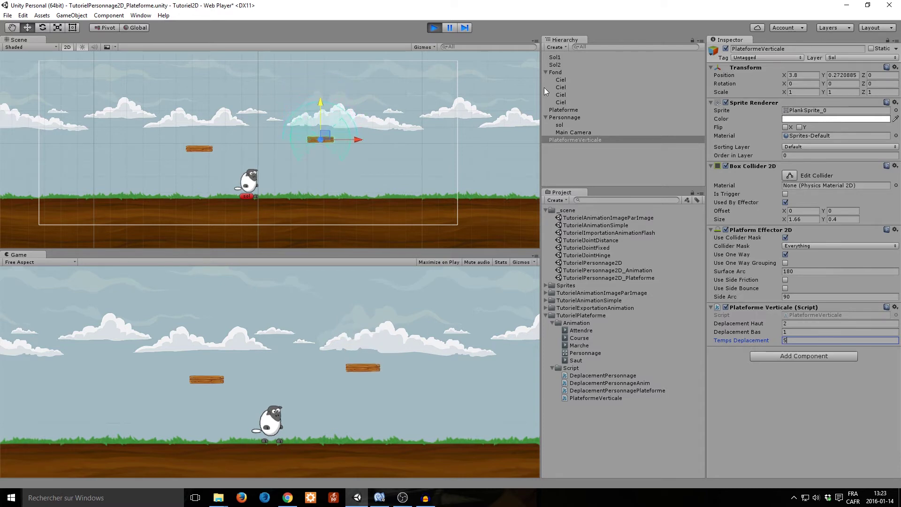
{"action": "left_click", "coordinate": [436, 28]}
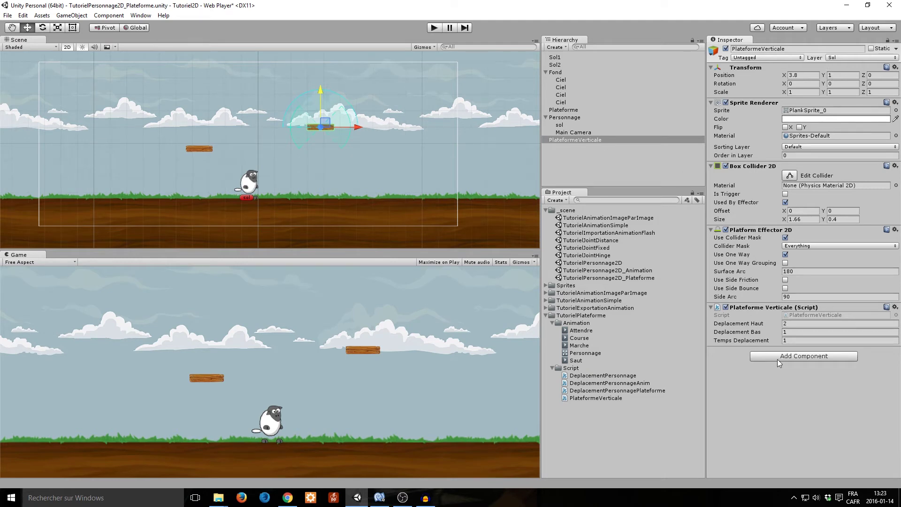
{"action": "double_click", "coordinate": [818, 315]}
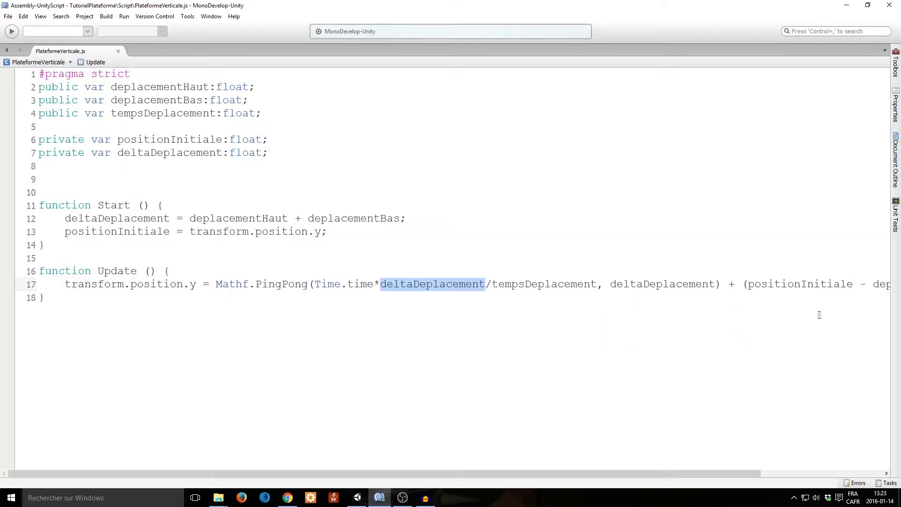
- Give tempsDeplacement a default value of 1 on line 4
{"action": "left_click", "coordinate": [265, 152]}
{"action": "key", "text": "Up"}
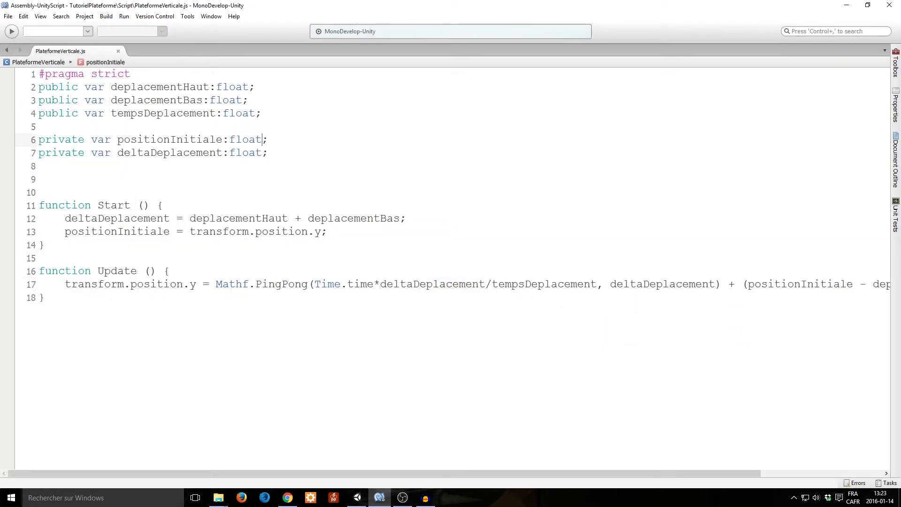
{"action": "key", "text": "Up"}
{"action": "key", "text": "Up"}
{"action": "type", "text": "= "}
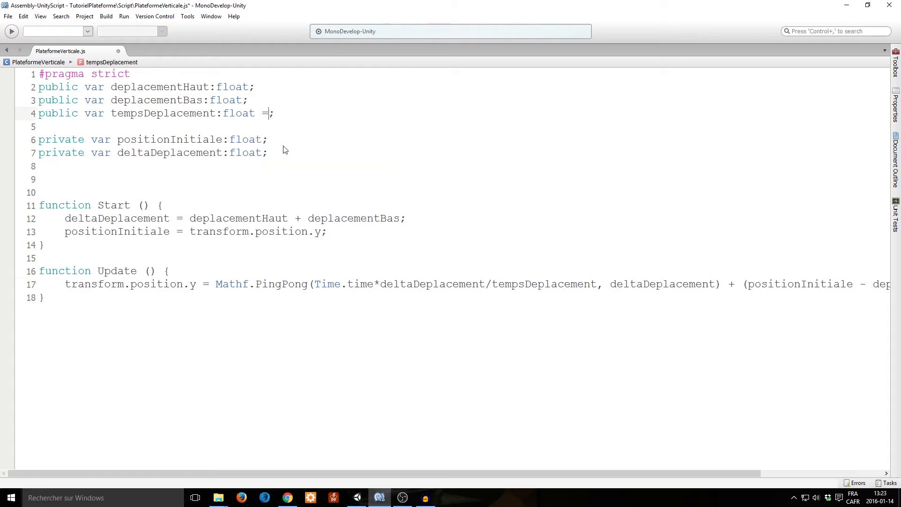
{"action": "type", "text": "1"}
- Give deplacementBas and deplacementHaut default values of 1 and save the script
{"action": "key", "text": "Up"}
{"action": "key", "text": "Left"}
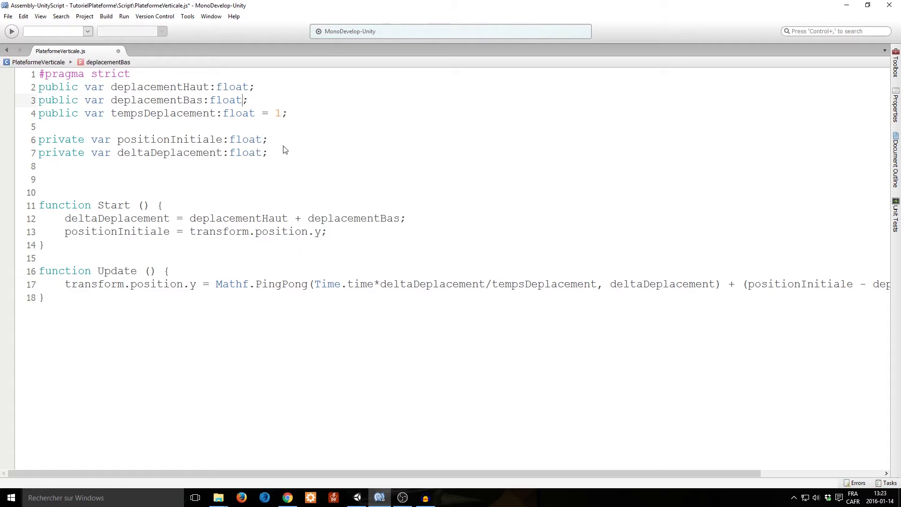
{"action": "key", "text": "Escape"}
{"action": "key", "text": "Up"}
{"action": "type", "text": "=1"}
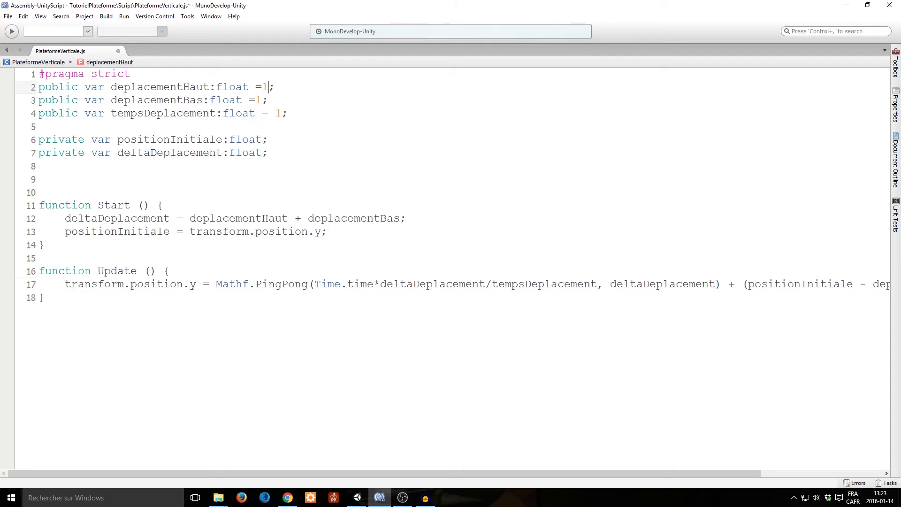
{"action": "key", "text": "ctrl+s"}
{"action": "key", "text": "Down"}
{"action": "key", "text": "Up"}
{"action": "key", "text": "Down"}
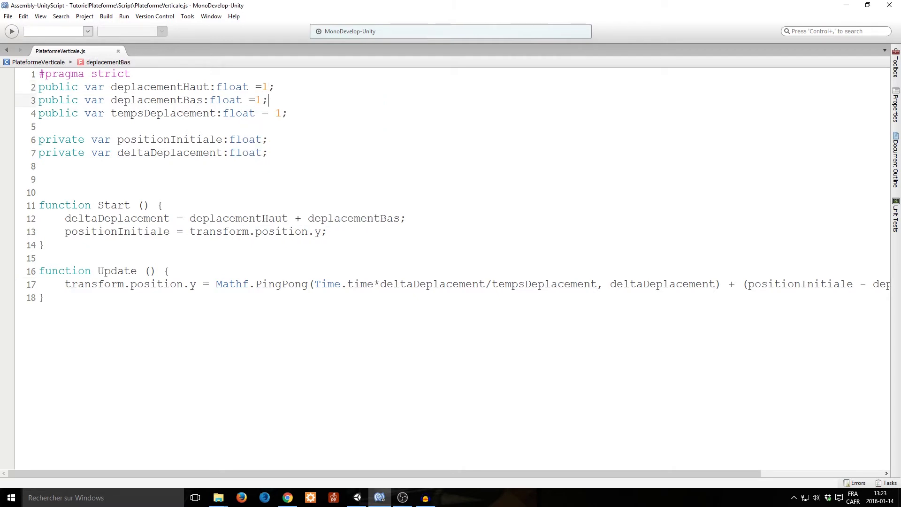
{"action": "key", "text": "Down"}
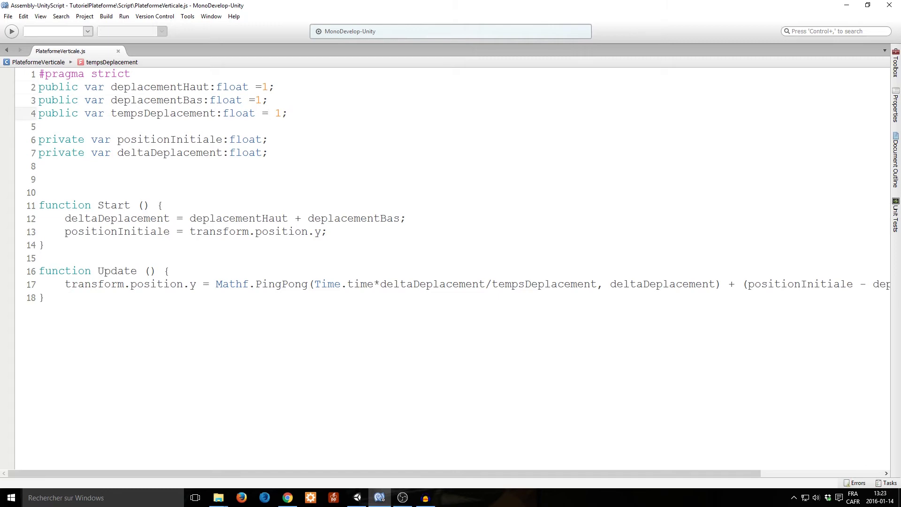
{"action": "key", "text": "alt+Tab"}
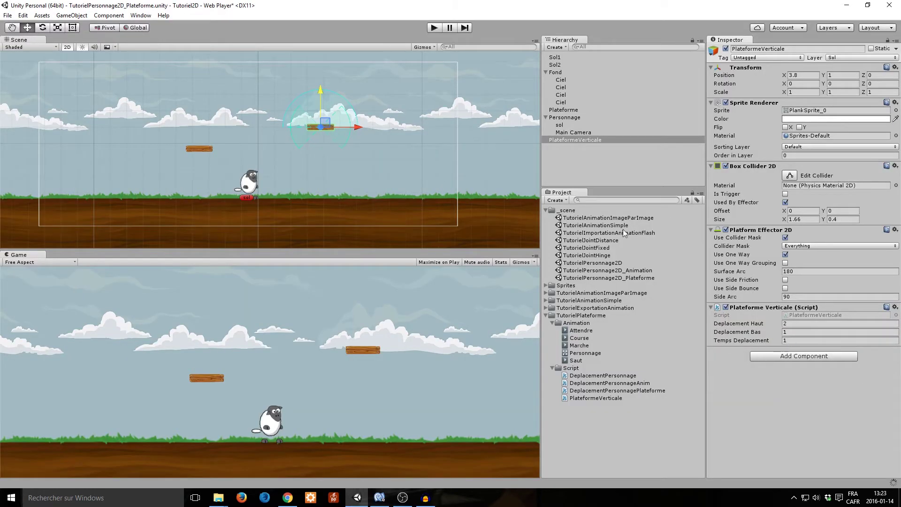
{"action": "key", "text": "alt+Tab"}
{"action": "double_click", "coordinate": [541, 283]}
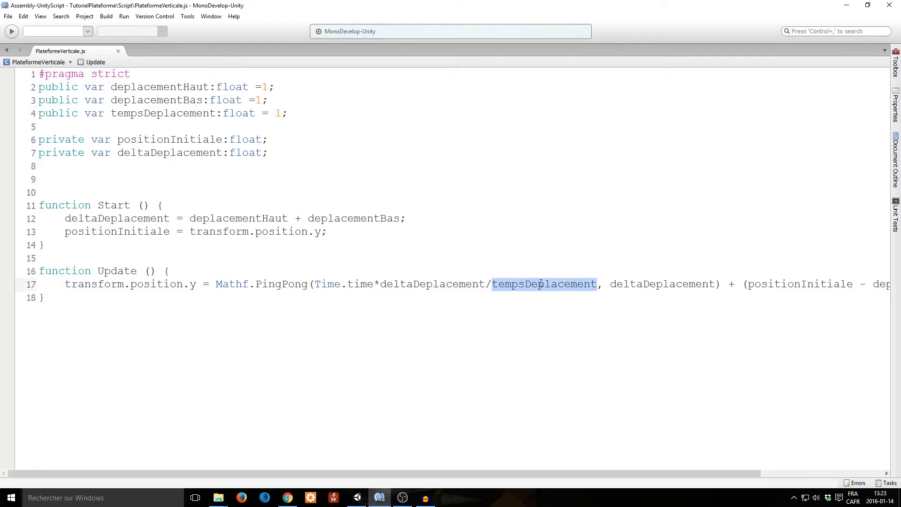
{"action": "key", "text": "alt+Tab"}
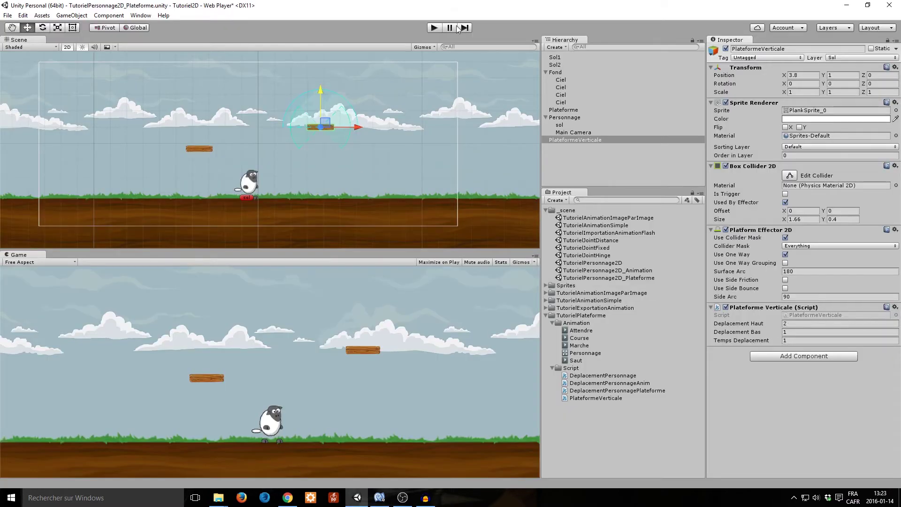
{"action": "left_click", "coordinate": [436, 28]}
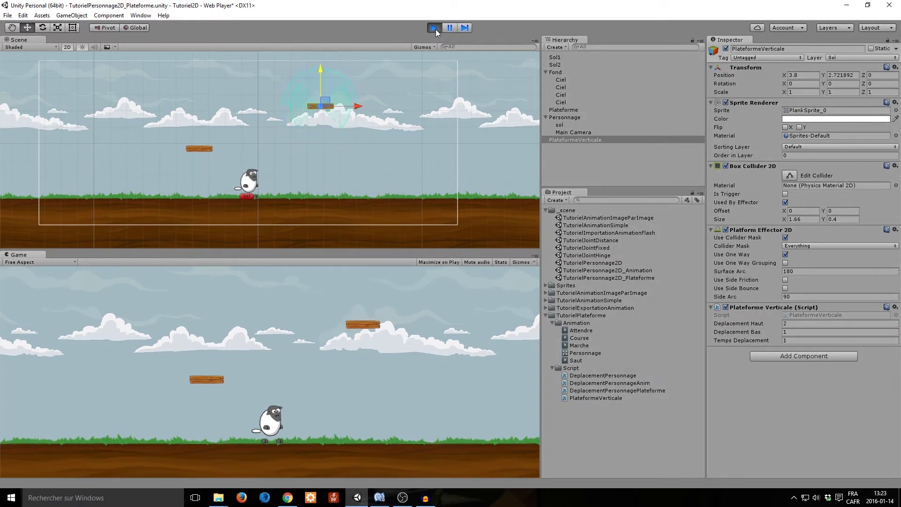
{"action": "left_click", "coordinate": [435, 30]}
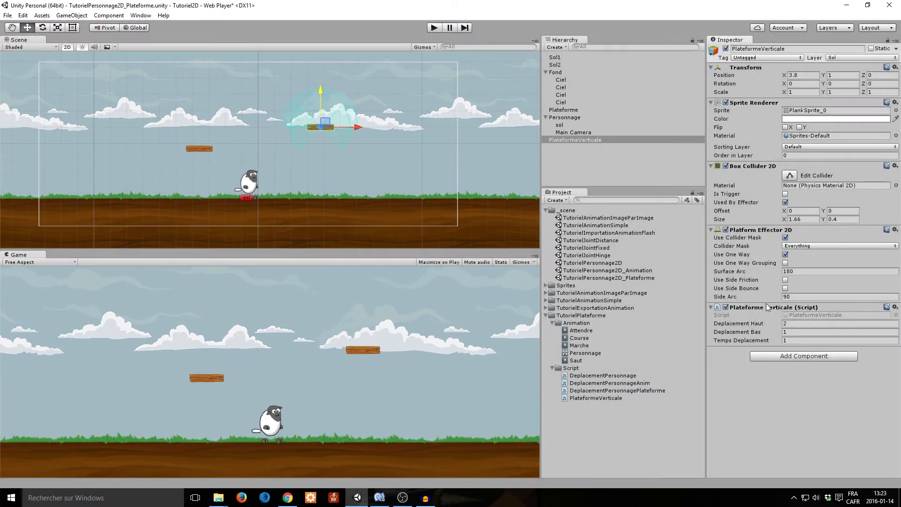
- Reopen the script, delete the extra blank line 9 before Start, and save
{"action": "double_click", "coordinate": [790, 319]}
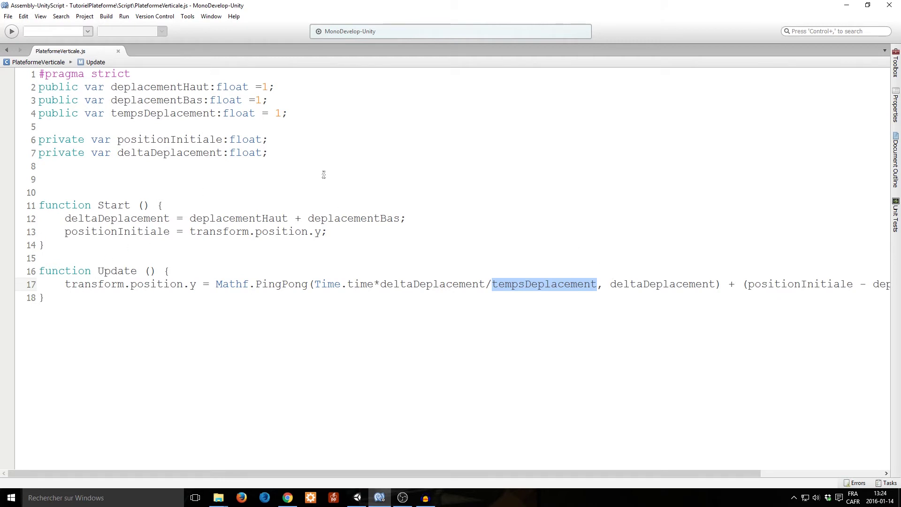
{"action": "left_click", "coordinate": [293, 173]}
{"action": "key", "text": "Delete"}
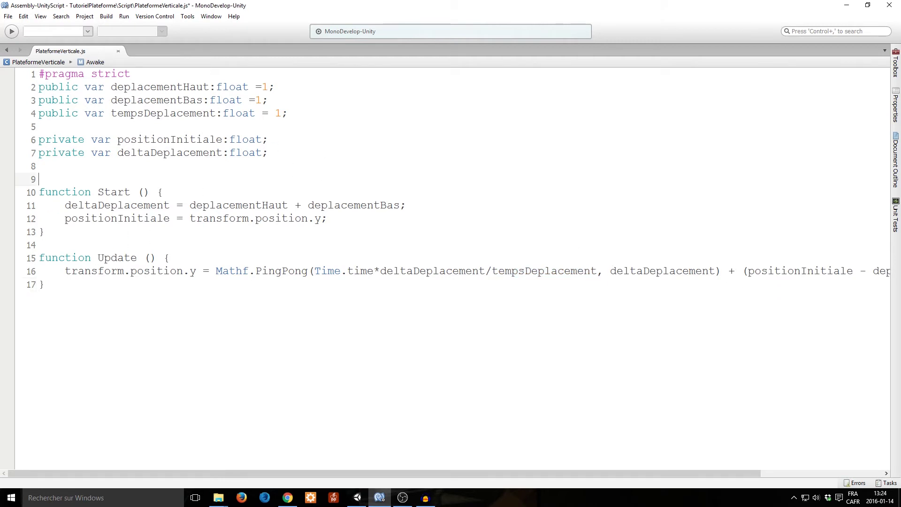
{"action": "key", "text": "ctrl+s"}
{"action": "key", "text": "alt+Tab"}
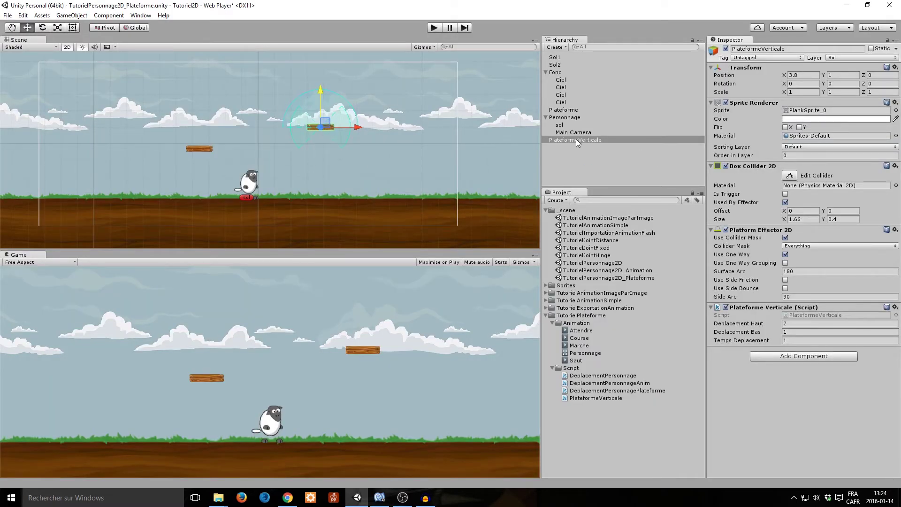
- Create a folder named Prefab inside TutorielPlateforme
{"action": "right_click", "coordinate": [585, 316]}
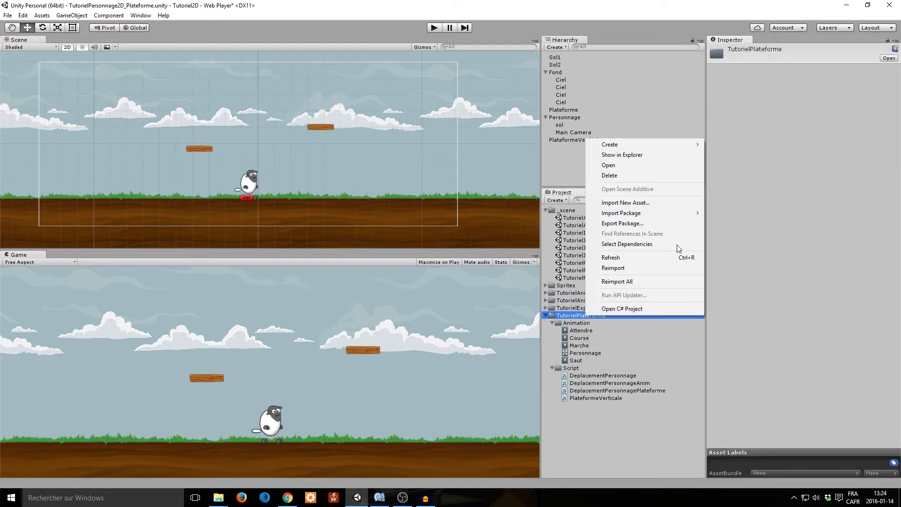
{"action": "mouse_move", "coordinate": [657, 146]}
{"action": "left_click", "coordinate": [727, 145]}
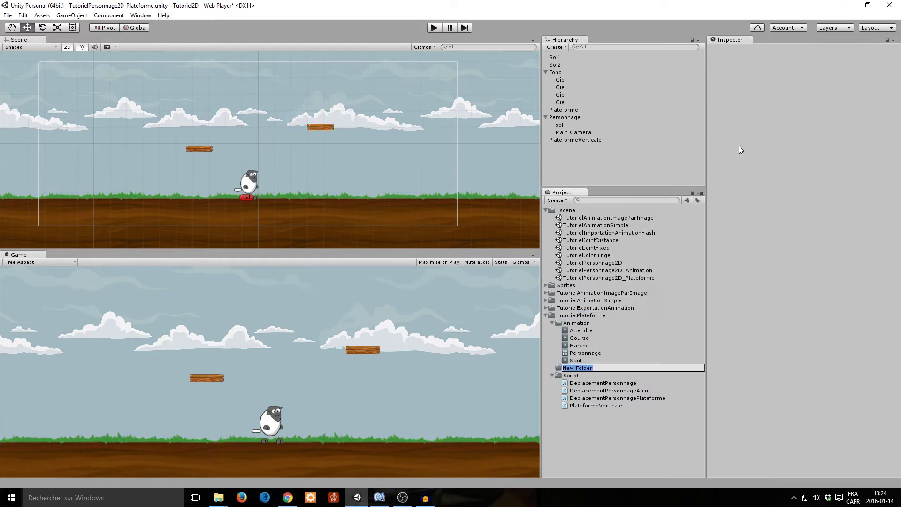
{"action": "type", "text": "Prefab"}
{"action": "key", "text": "Return"}
- Drag PlateformeVerticale from the Hierarchy into Prefab to make it a prefab
{"action": "left_click", "coordinate": [587, 139]}
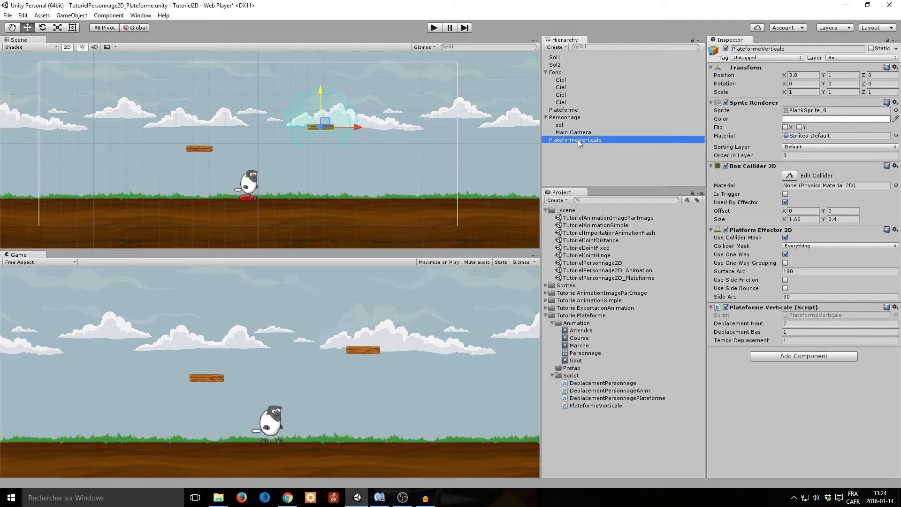
{"action": "left_click_drag", "start_coordinate": [578, 139], "coordinate": [576, 368]}
{"action": "scroll", "coordinate": [826, 134], "scroll_direction": "down", "scroll_amount": 1}
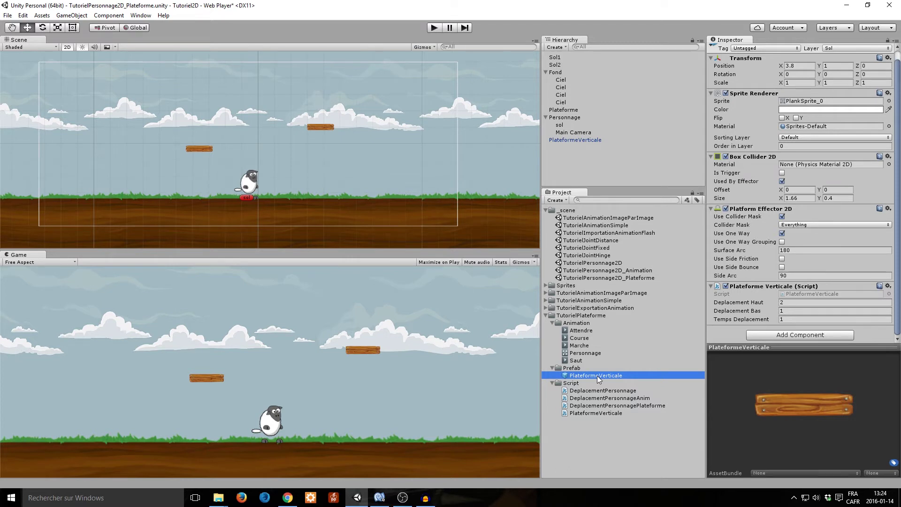
- Place two more PlateformeVerticale prefab copies in the scene and run a quick play test
{"action": "left_click_drag", "start_coordinate": [597, 376], "coordinate": [383, 160]}
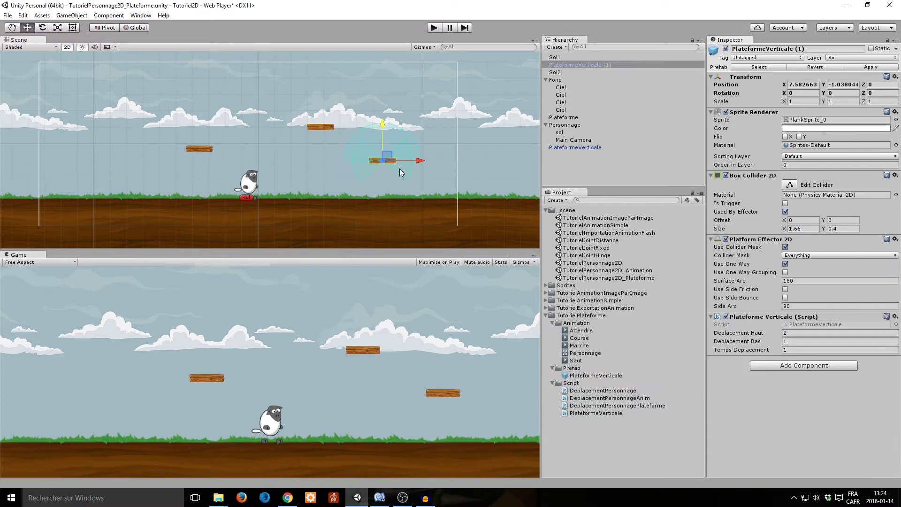
{"action": "left_click_drag", "start_coordinate": [607, 375], "coordinate": [469, 150]}
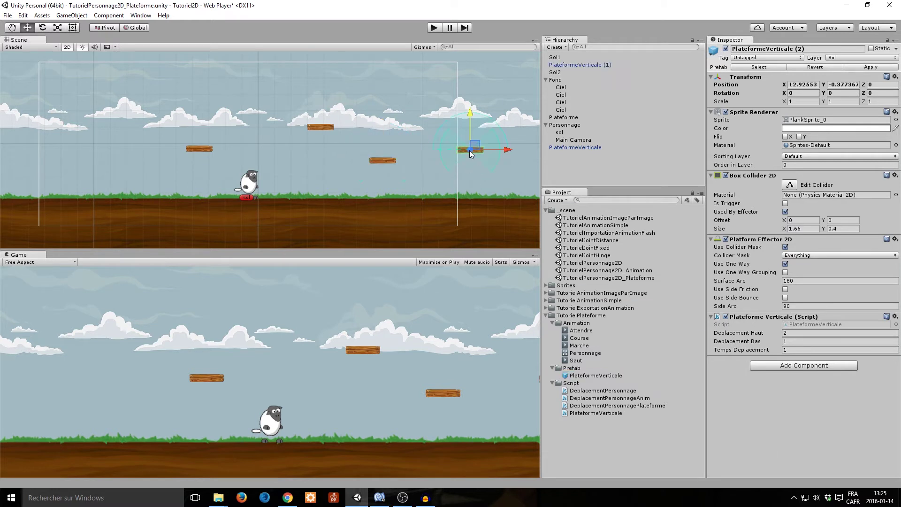
{"action": "left_click", "coordinate": [434, 28]}
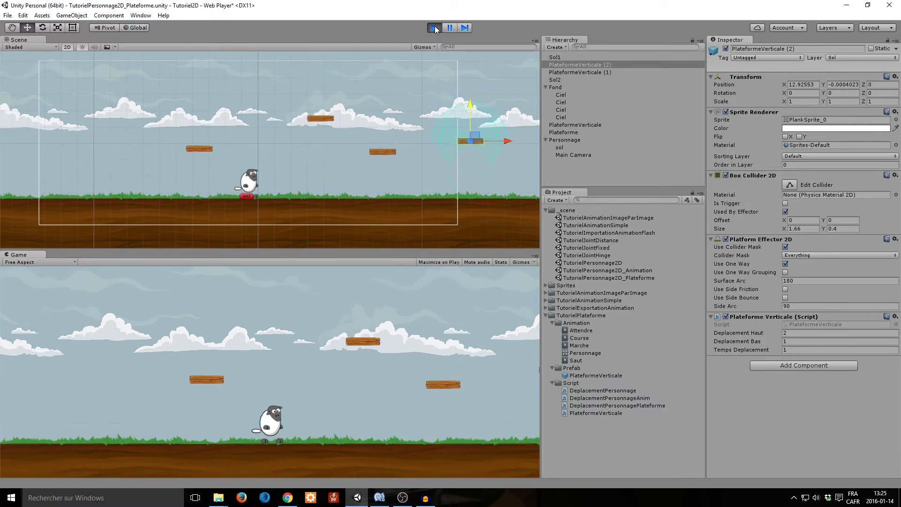
{"action": "left_click", "coordinate": [435, 28]}
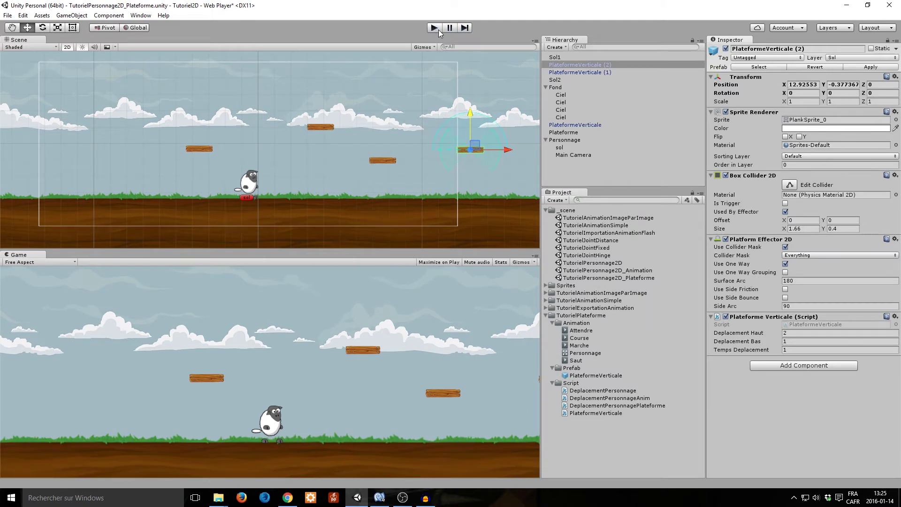
- Play-test again, walking the character right and jumping onto a platform, then stop
{"action": "left_click", "coordinate": [439, 30]}
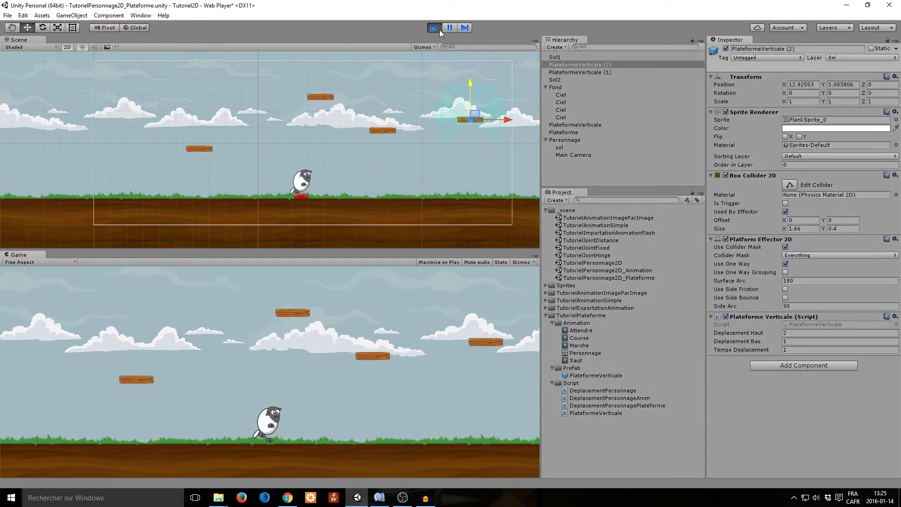
{"action": "key", "text": "Right"}
{"action": "key", "text": "space"}
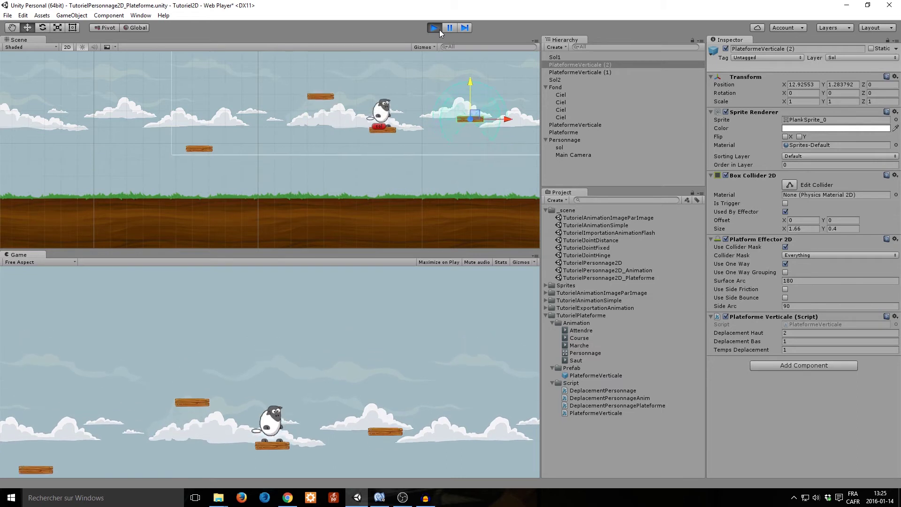
{"action": "left_click", "coordinate": [439, 29]}
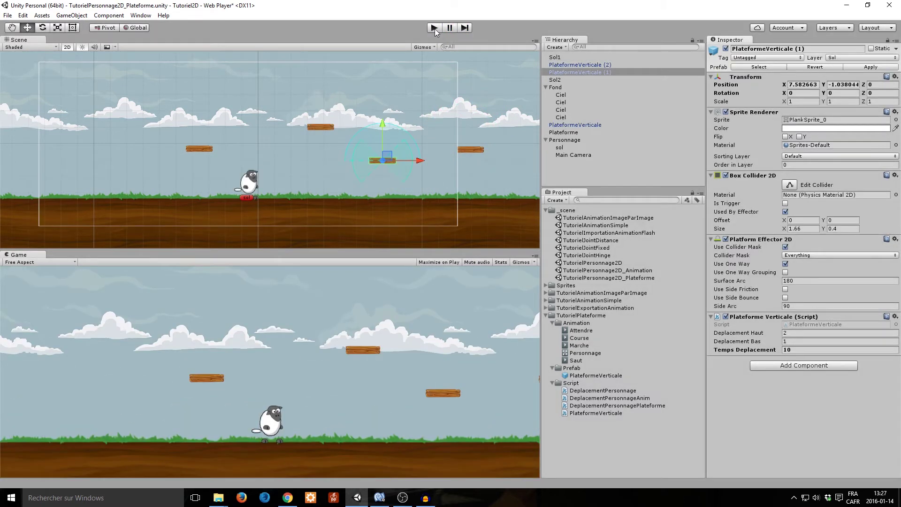
{"action": "left_click", "coordinate": [434, 28]}
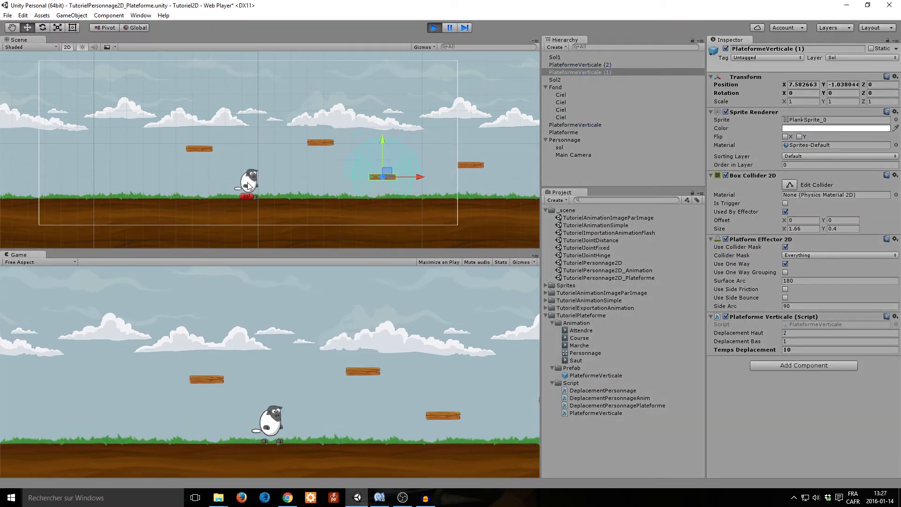
{"action": "key", "text": "Right"}
{"action": "key", "text": "space"}
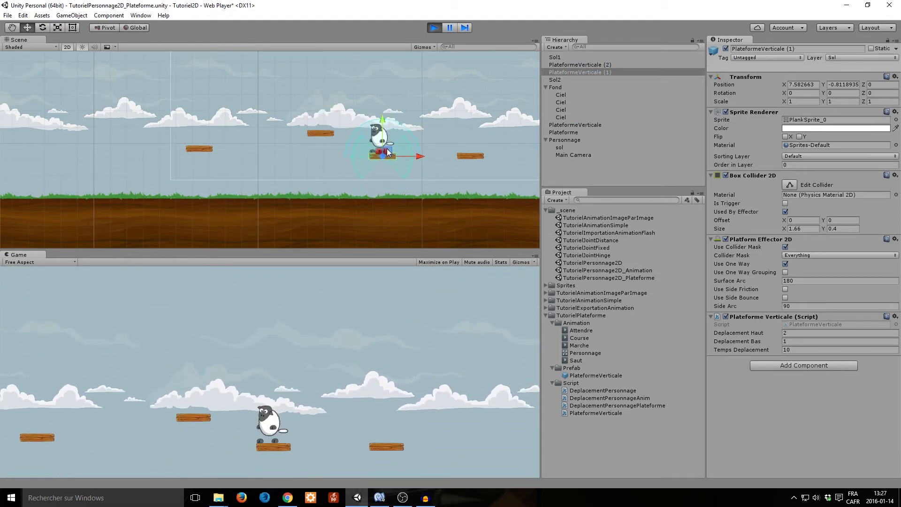
{"action": "scroll", "coordinate": [385, 146], "scroll_direction": "up", "scroll_amount": 5}
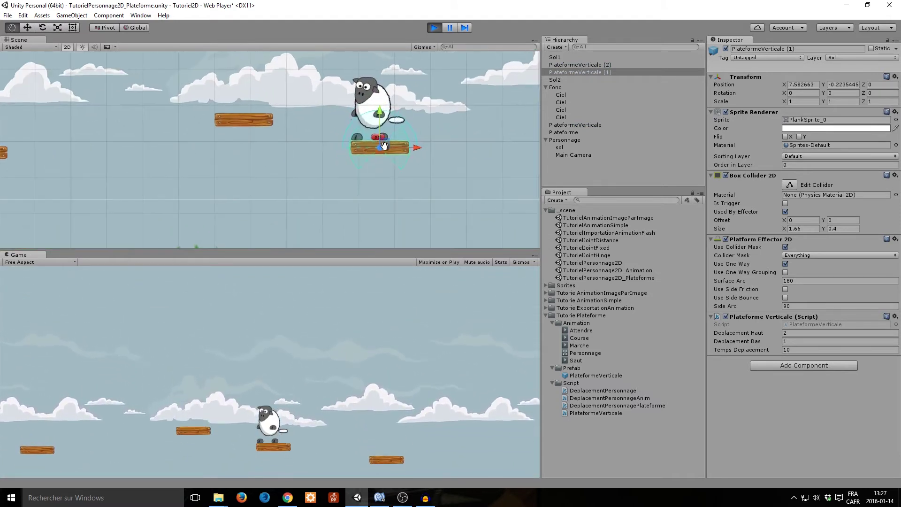
{"action": "scroll", "coordinate": [385, 146], "scroll_direction": "up", "scroll_amount": 4}
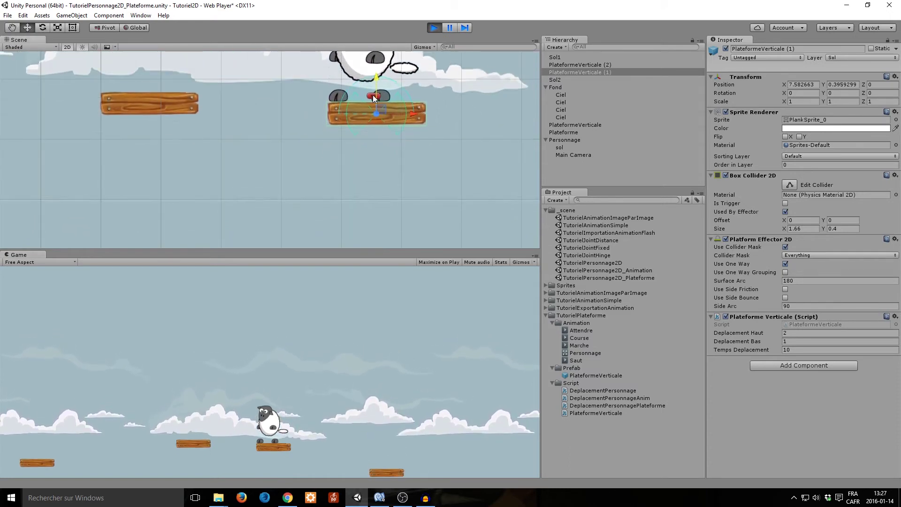
{"action": "left_click", "coordinate": [374, 98]}
{"action": "scroll", "coordinate": [390, 96], "scroll_direction": "down", "scroll_amount": 4}
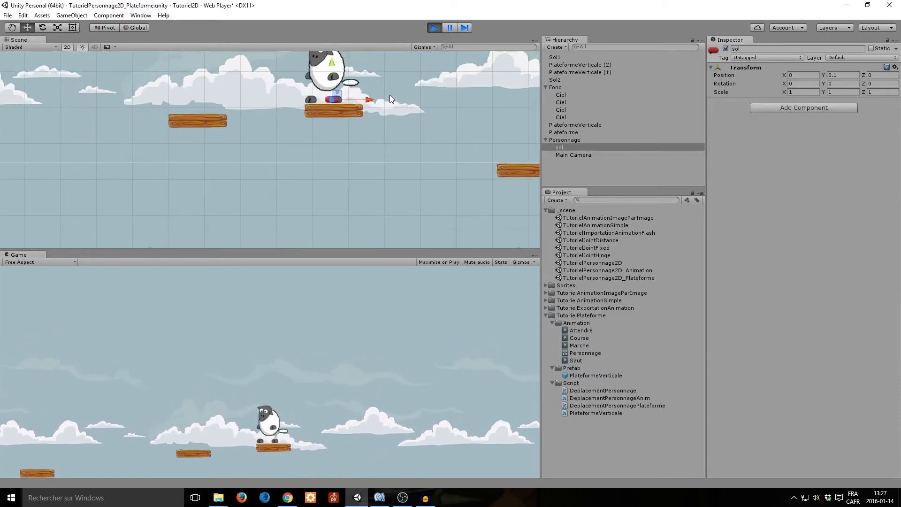
{"action": "scroll", "coordinate": [390, 95], "scroll_direction": "down", "scroll_amount": 3}
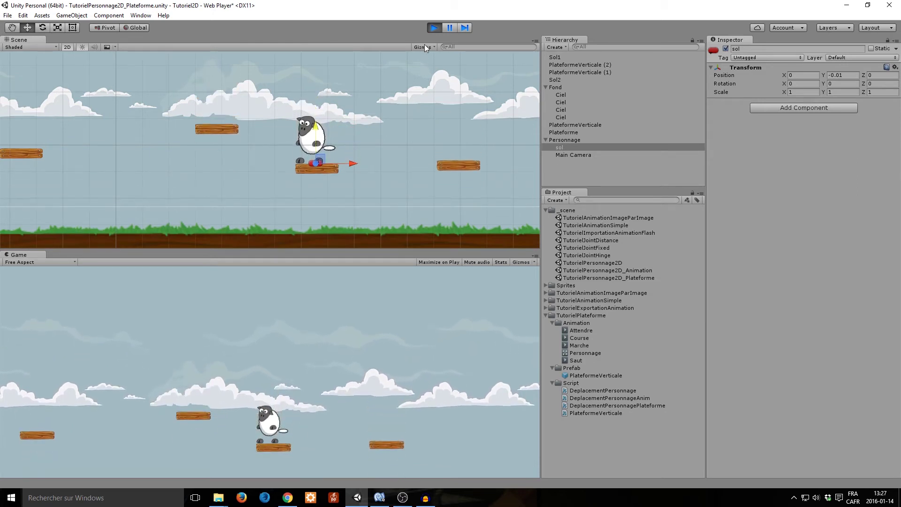
{"action": "left_click", "coordinate": [436, 28]}
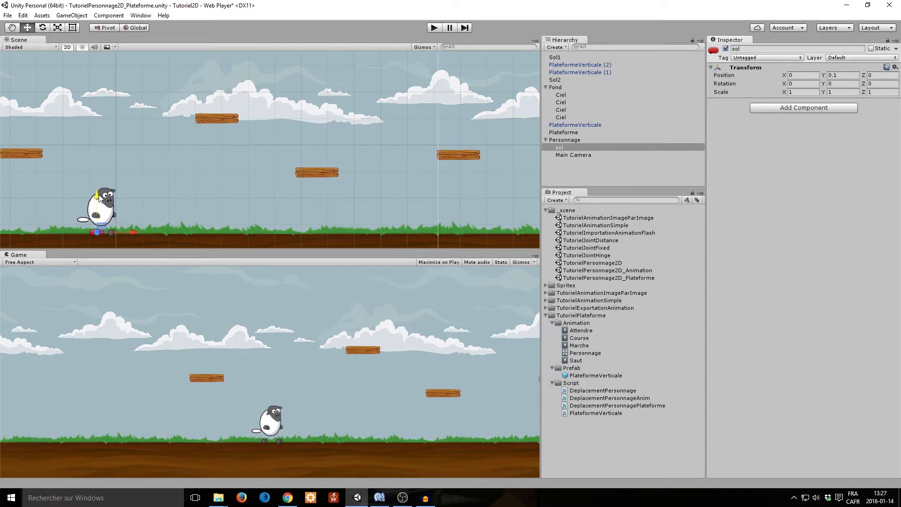
- Drag sol down to Position Y 0.05, then play-test walking and jumping onto the platforms
{"action": "left_click_drag", "start_coordinate": [99, 195], "coordinate": [98, 199]}
{"action": "left_click", "coordinate": [436, 28]}
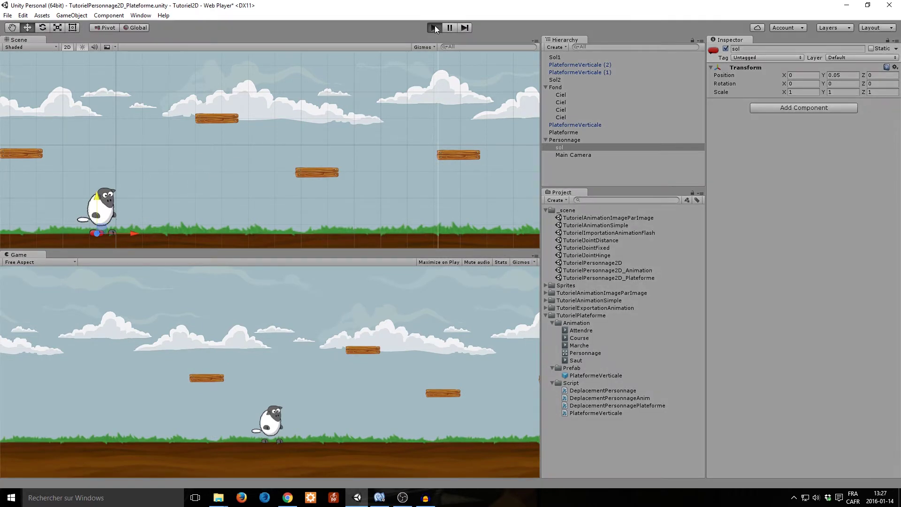
{"action": "key", "text": "Right"}
{"action": "key", "text": "space"}
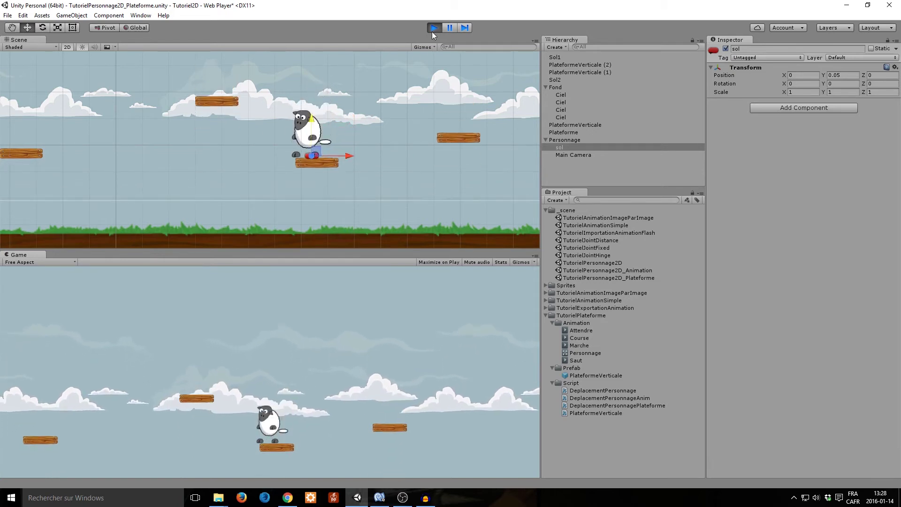
{"action": "key", "text": "Left"}
{"action": "key", "text": "space"}
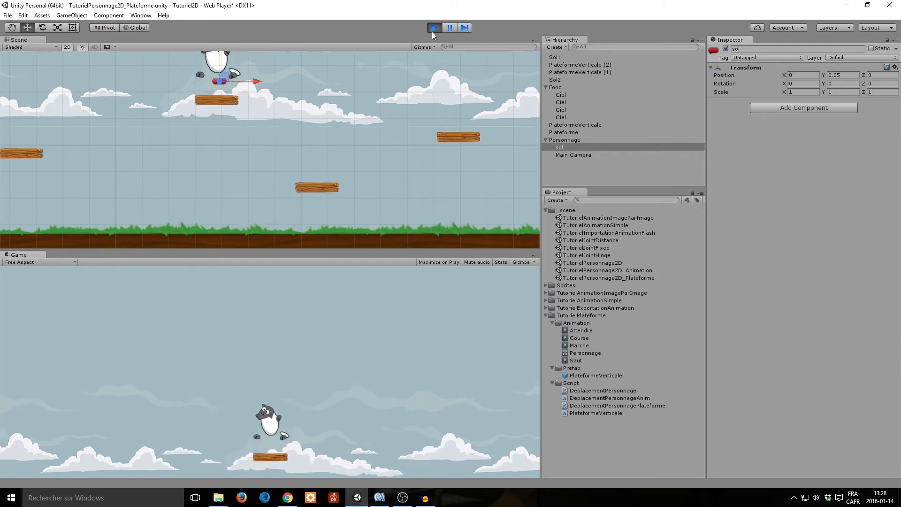
{"action": "left_click", "coordinate": [433, 31]}
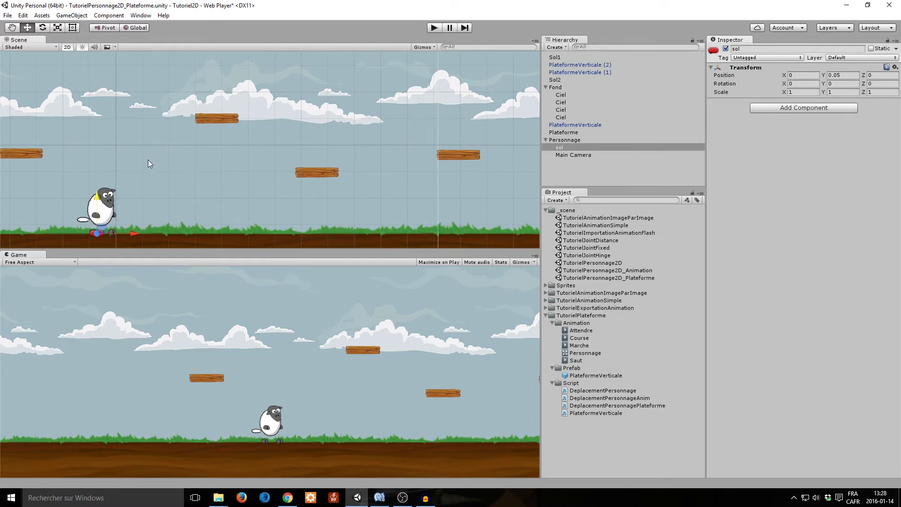
- Select the PlateformeVerticale platform, then inspect the Personnage character's components
{"action": "left_click", "coordinate": [210, 119]}
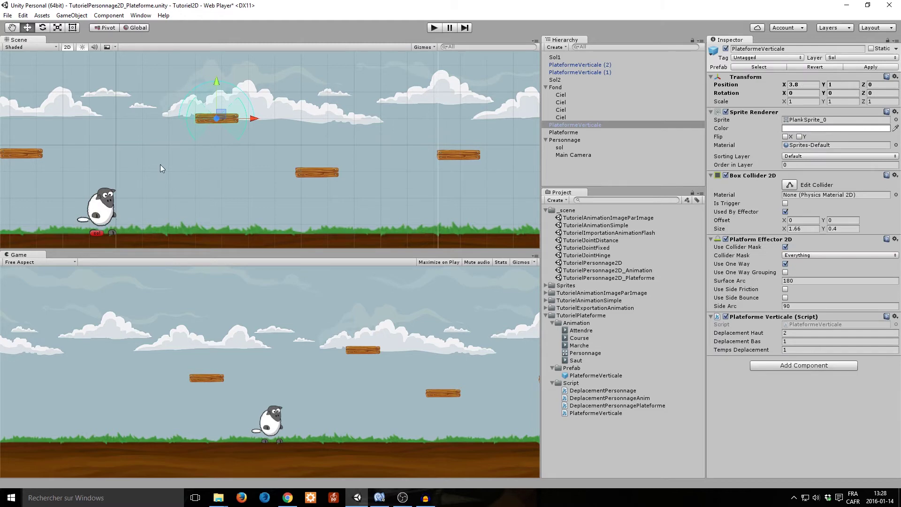
{"action": "left_click", "coordinate": [106, 202]}
{"action": "scroll", "coordinate": [819, 348], "scroll_direction": "down", "scroll_amount": 2}
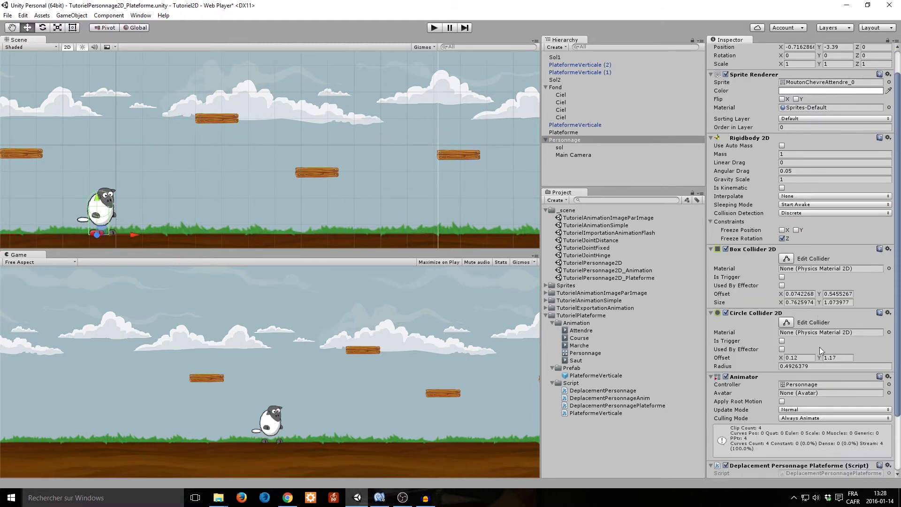
{"action": "scroll", "coordinate": [822, 375], "scroll_direction": "down", "scroll_amount": 3}
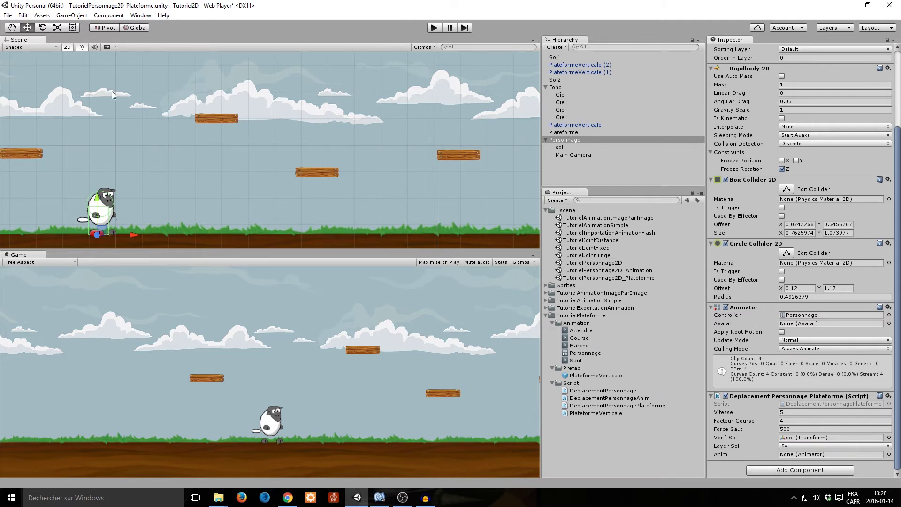
- Play-test jumping the character onto a moving platform and walking off, then stop
{"action": "left_click", "coordinate": [434, 27]}
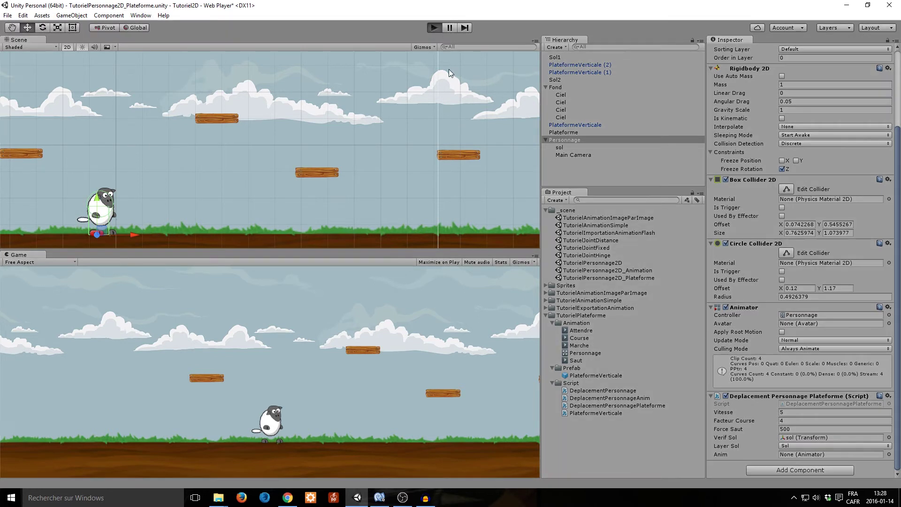
{"action": "key", "text": "Right"}
{"action": "key", "text": "space"}
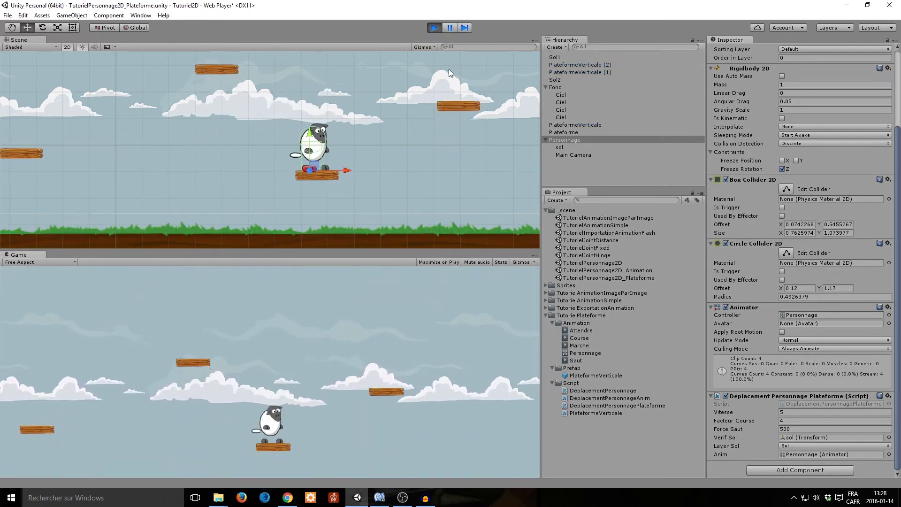
{"action": "key", "text": "Left"}
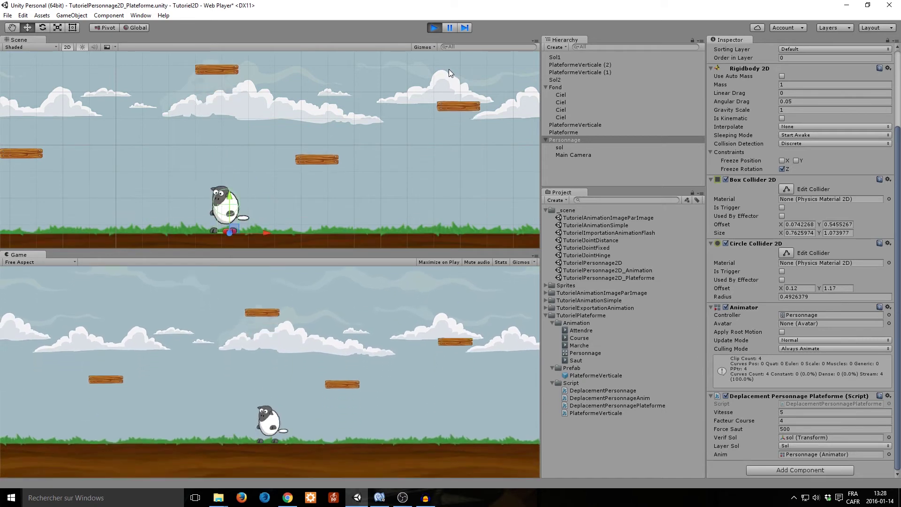
{"action": "key", "text": "ctrl+p"}
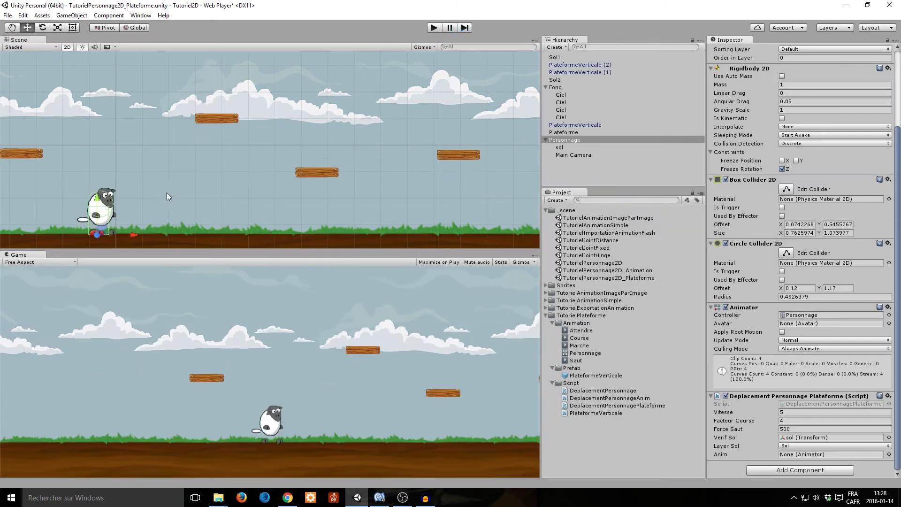
- Select the PlateformeVerticale (1) platform copy in the scene
{"action": "scroll", "coordinate": [153, 195], "scroll_direction": "down", "scroll_amount": 5}
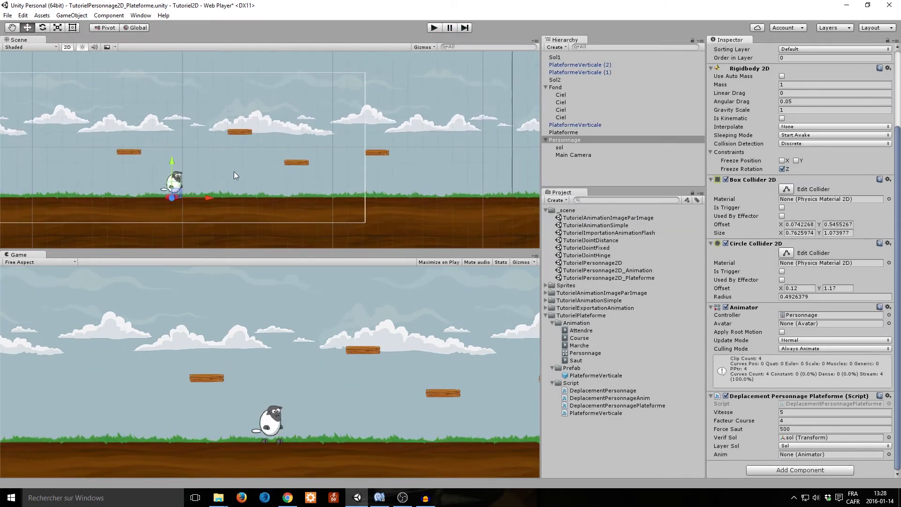
{"action": "left_click", "coordinate": [305, 171]}
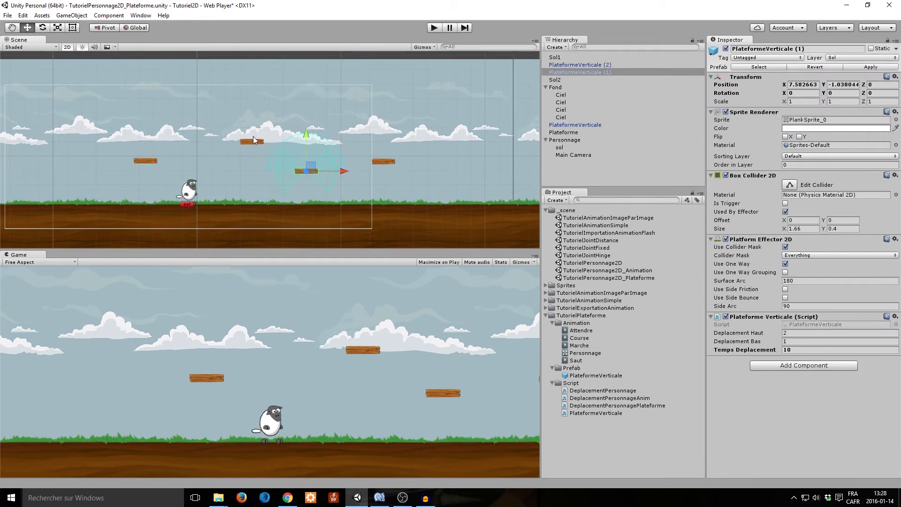
{"action": "left_click", "coordinate": [254, 141]}
{"action": "left_click", "coordinate": [309, 170]}
- Delete PlateformeVerticale (1) and (2), then select the remaining PlateformeVerticale
{"action": "key", "text": "Delete"}
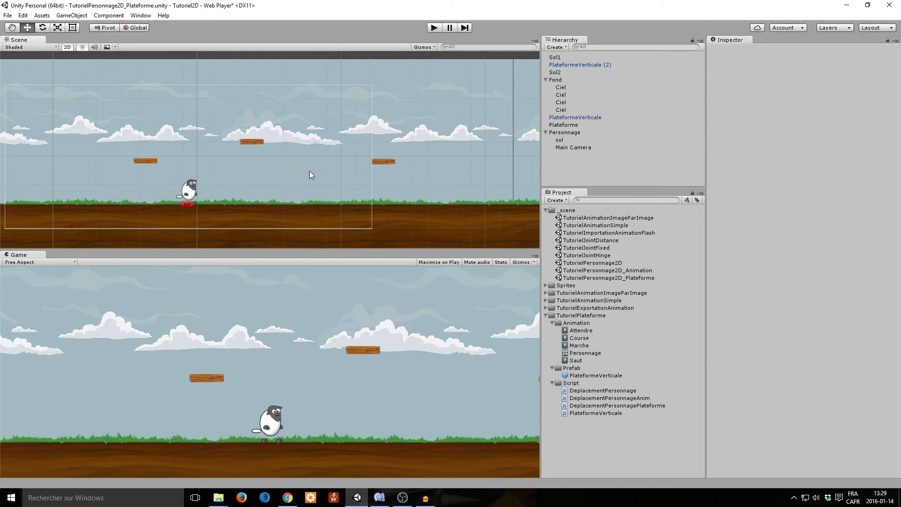
{"action": "left_click", "coordinate": [378, 162]}
{"action": "key", "text": "Delete"}
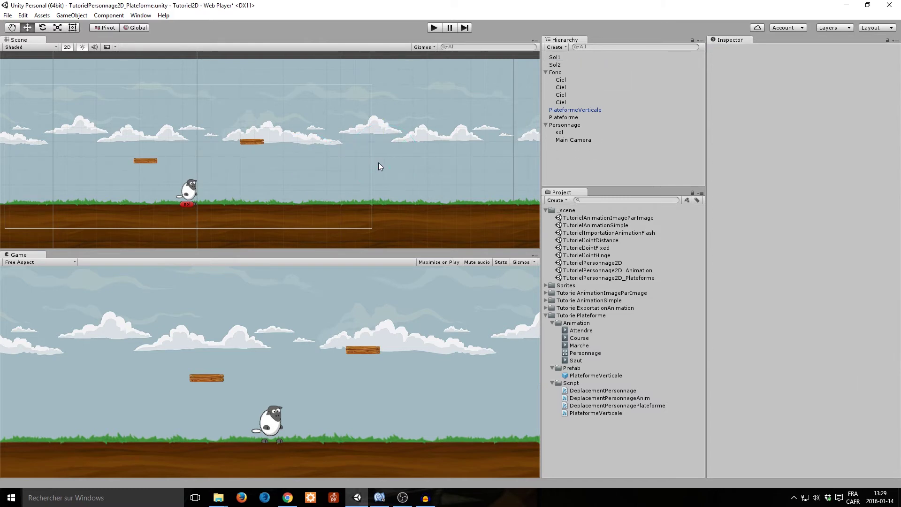
{"action": "left_click", "coordinate": [571, 110]}
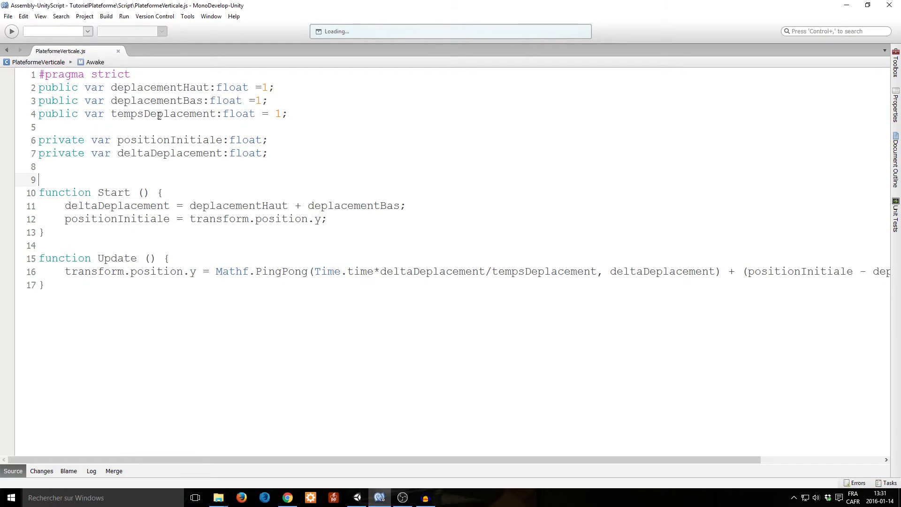
- Add the declaration 'public var direction;' on line 6 of PlateformeVerticale.js
{"action": "left_click", "coordinate": [228, 124]}
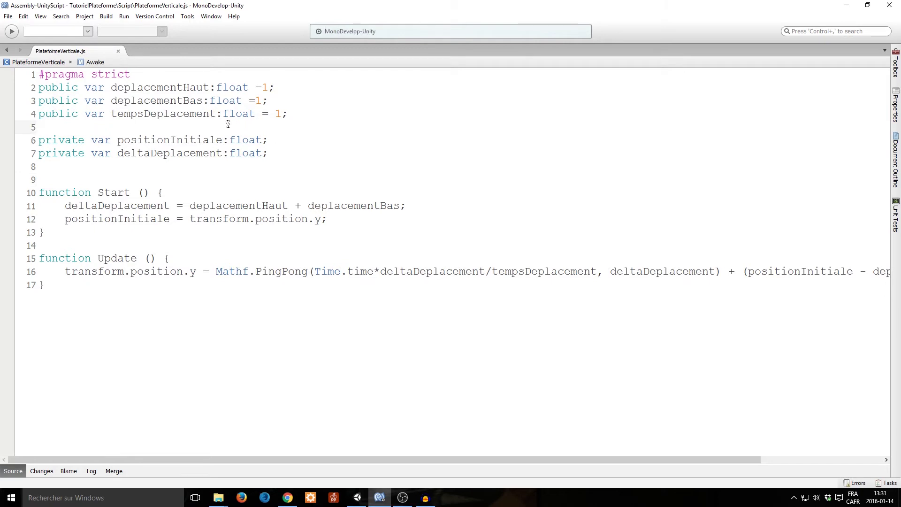
{"action": "key", "text": "Return"}
{"action": "key", "text": "Return"}
{"action": "key", "text": "Up"}
{"action": "type", "text": "public"}
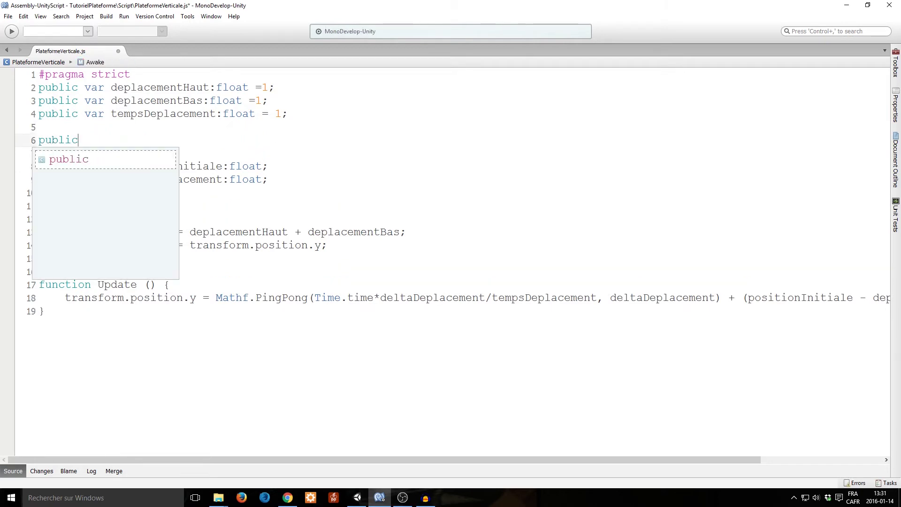
{"action": "type", "text": " var"}
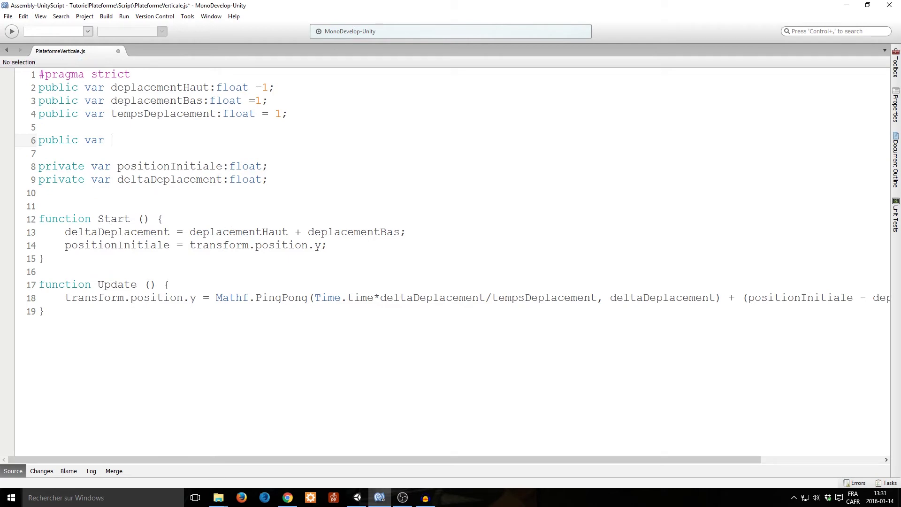
{"action": "type", "text": "d"}
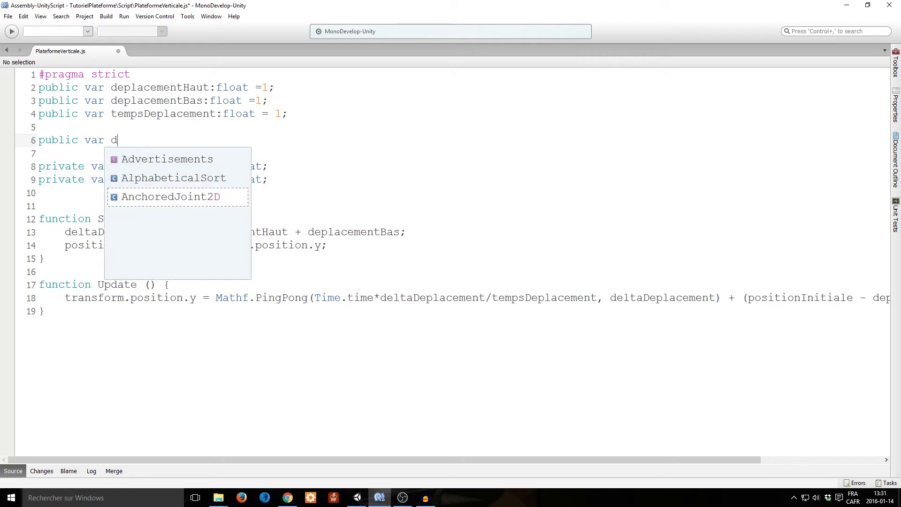
{"action": "type", "text": "irection:"}
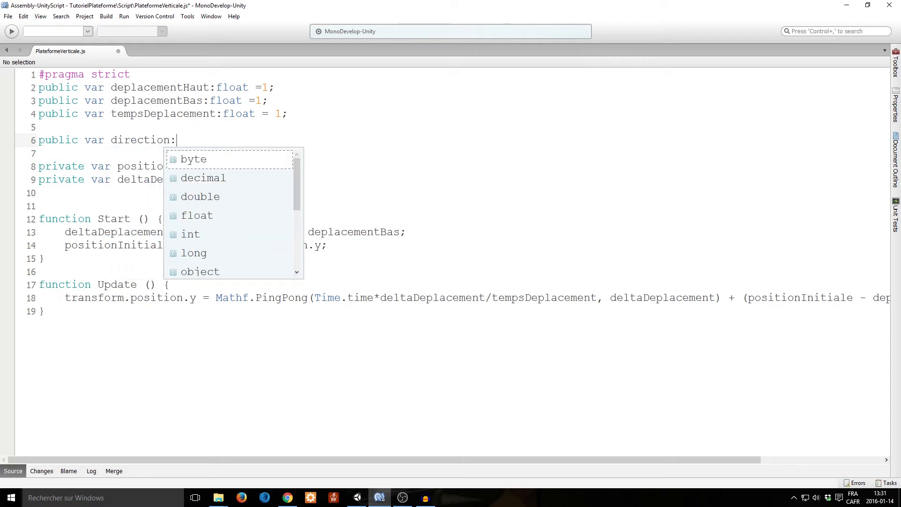
{"action": "key", "text": "BackSpace"}
{"action": "type", "text": ";"}
{"action": "key", "text": "Return"}
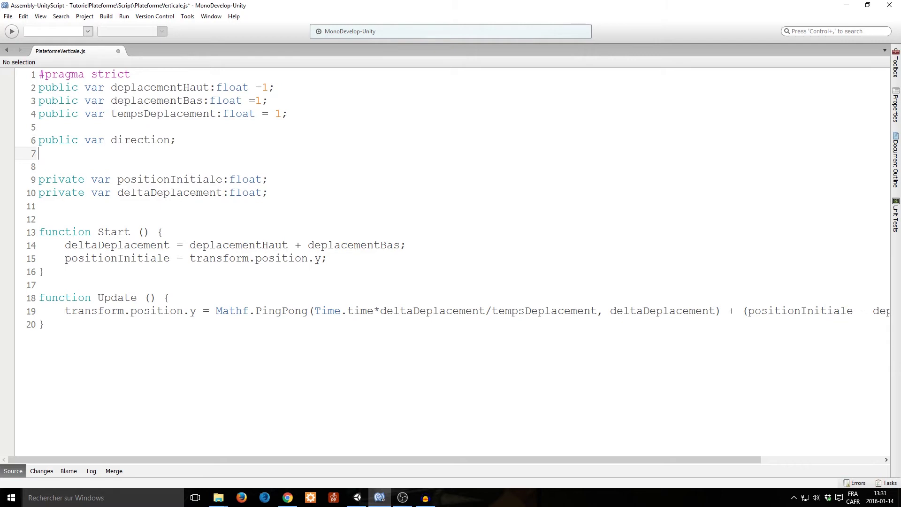
- Declare enum DirectionPlateforme with values Verticale and Horizontale
{"action": "key", "text": "Return"}
{"action": "type", "text": "enum "}
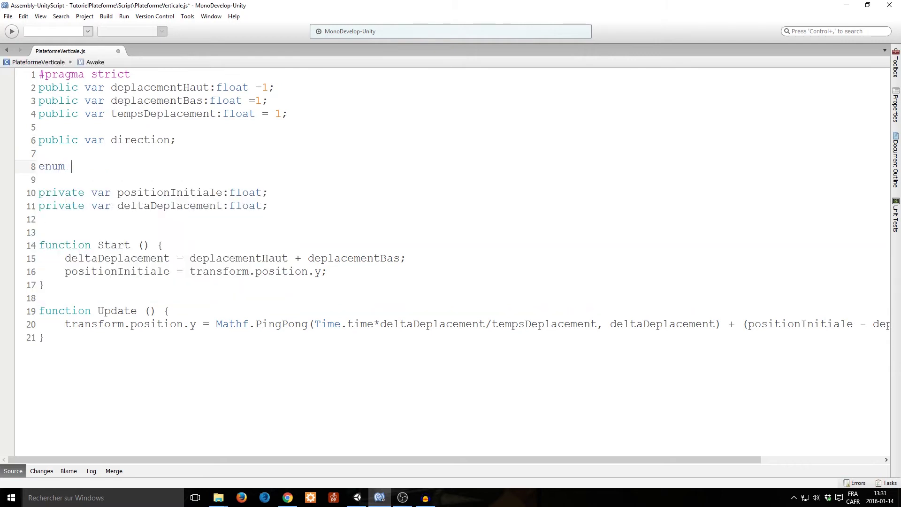
{"action": "type", "text": "Direct"}
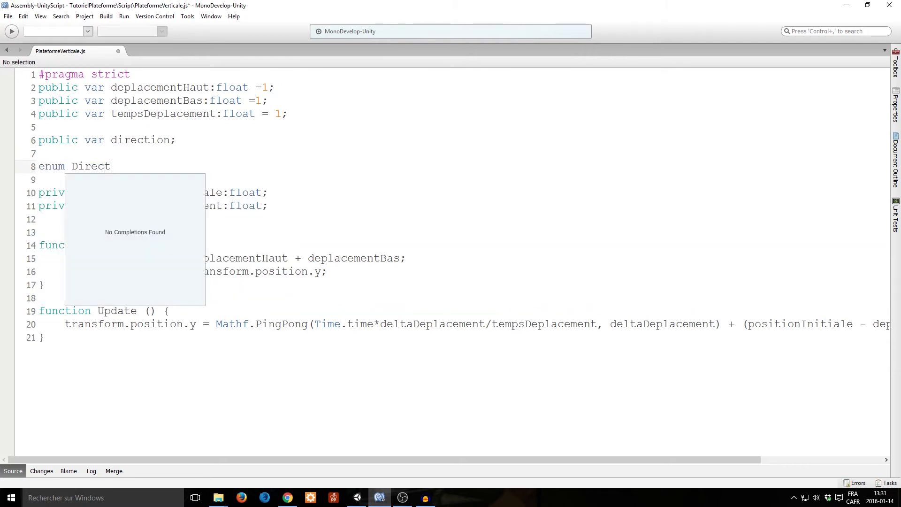
{"action": "type", "text": "ionPlat"}
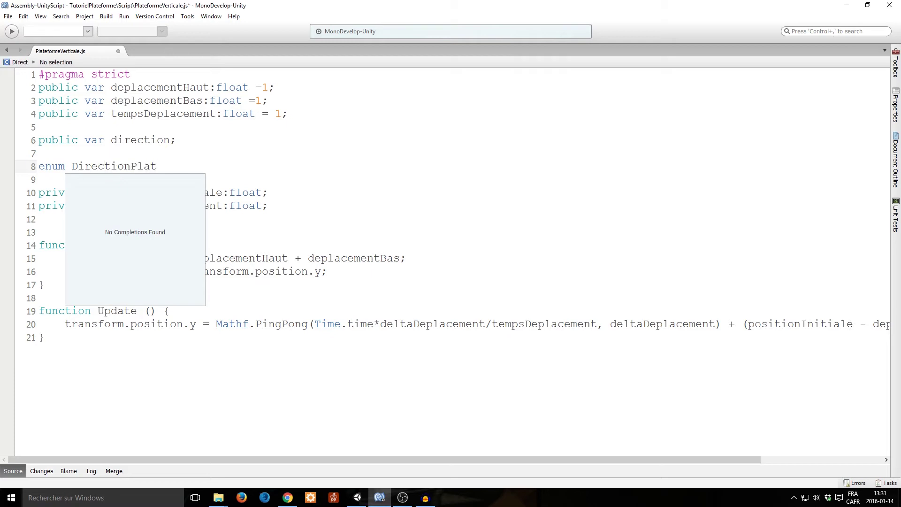
{"action": "type", "text": "eforme"}
{"action": "type", "text": "{}"}
{"action": "key", "text": "Left"}
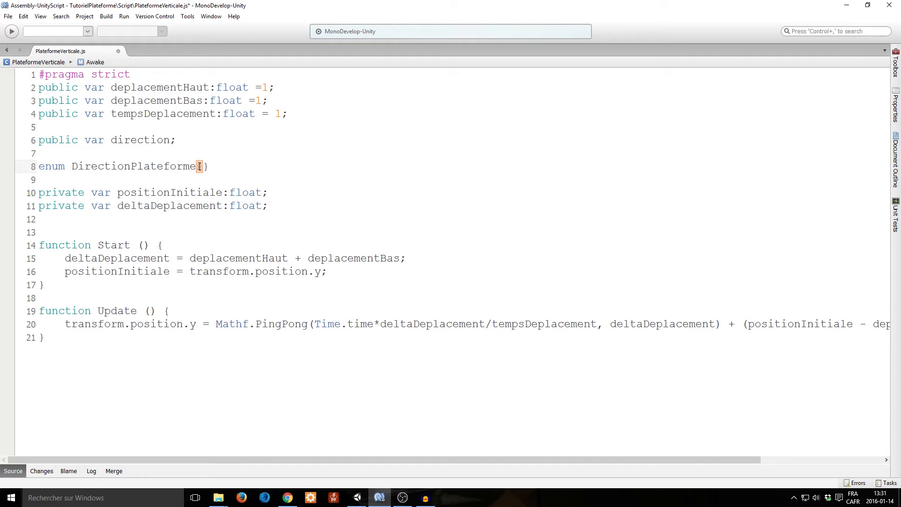
{"action": "type", "text": "Ver"}
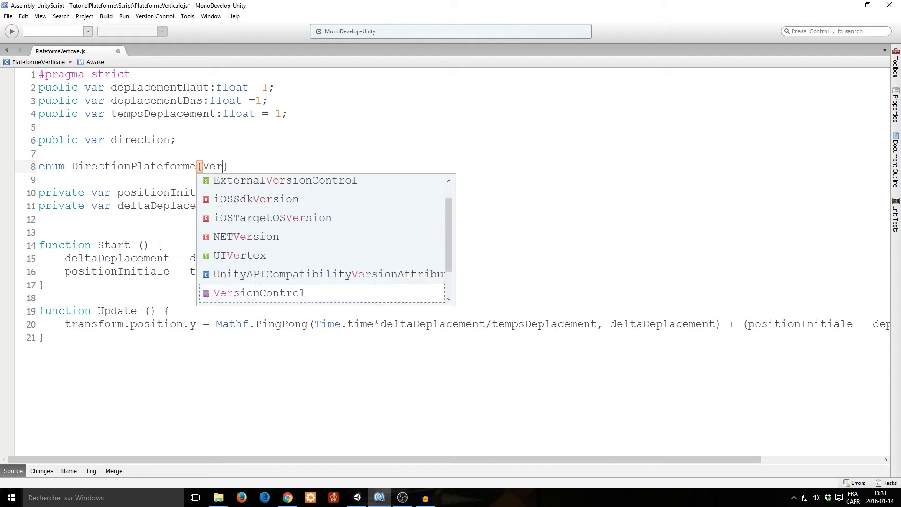
{"action": "type", "text": "tical, "}
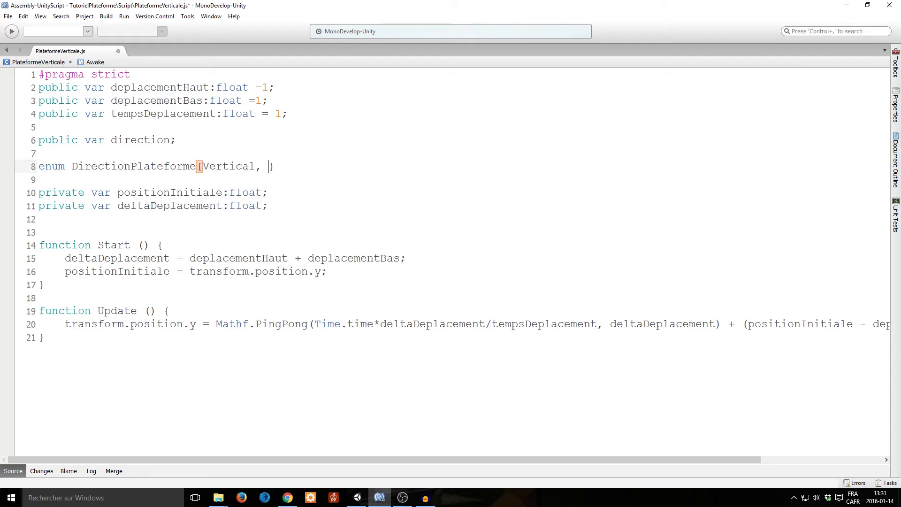
{"action": "type", "text": "Horizontal"}
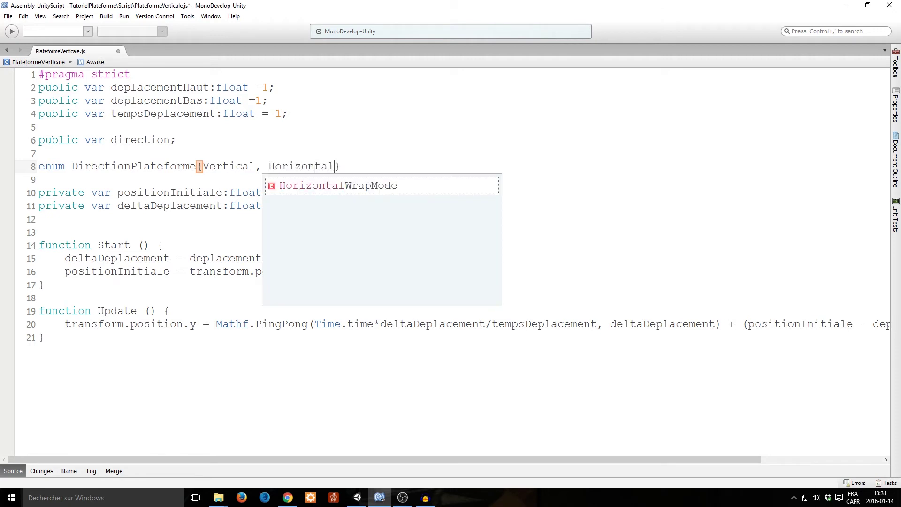
{"action": "type", "text": "e"}
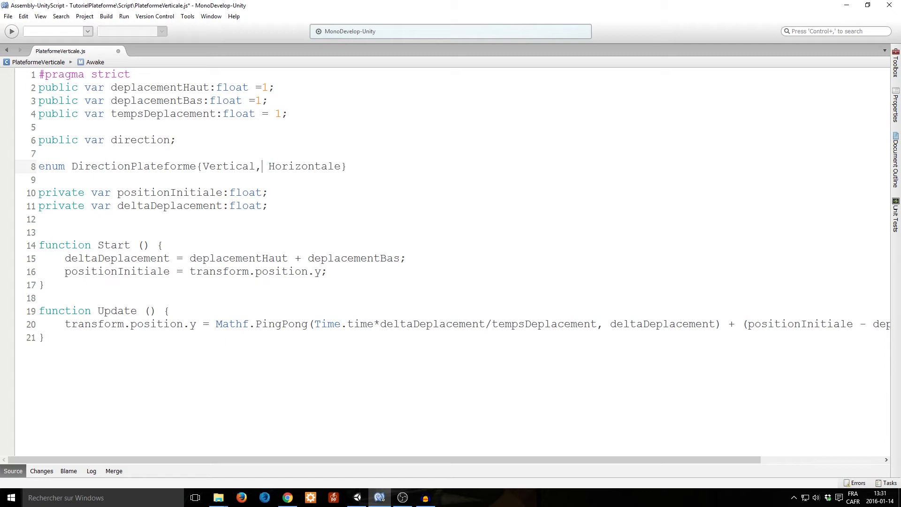
{"action": "type", "text": "e"}
- Type the direction variable as DirectionPlateforme and save the script
{"action": "left_click", "coordinate": [354, 166]}
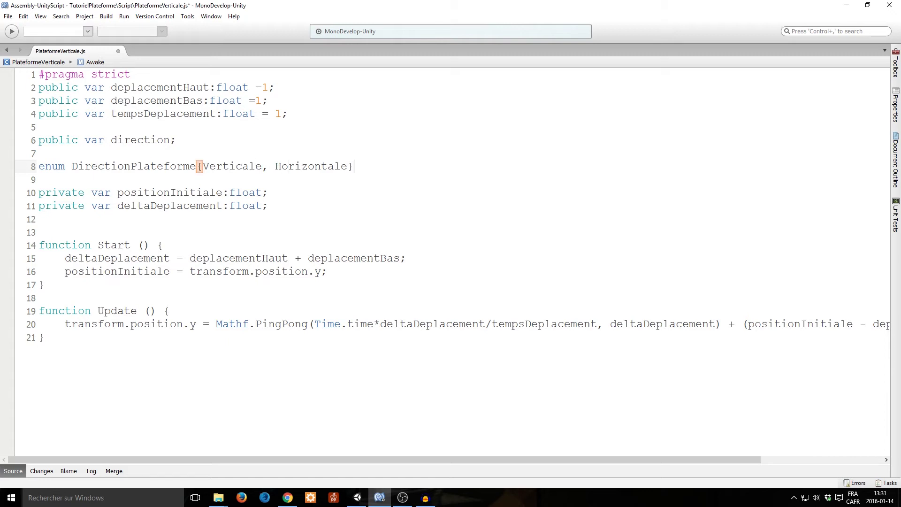
{"action": "key", "text": "Up"}
{"action": "key", "text": "Up"}
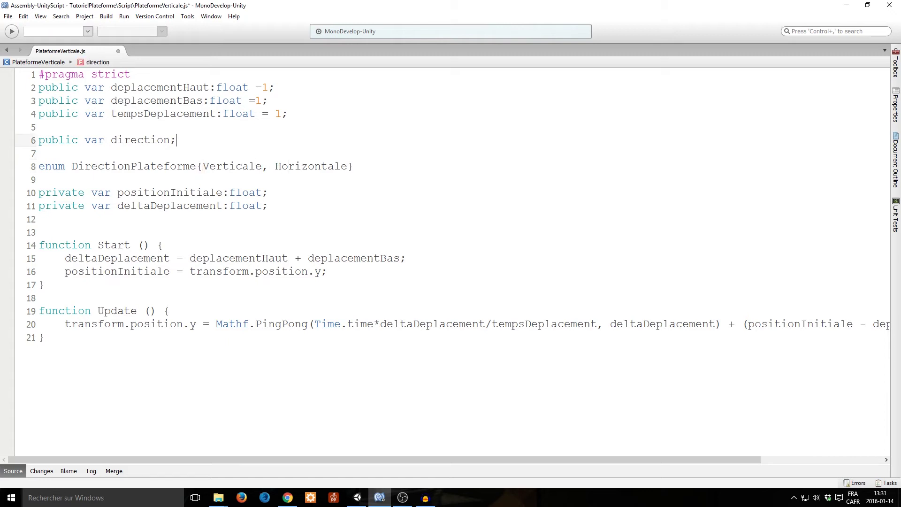
{"action": "key", "text": "BackSpace"}
{"action": "type", "text": ":"}
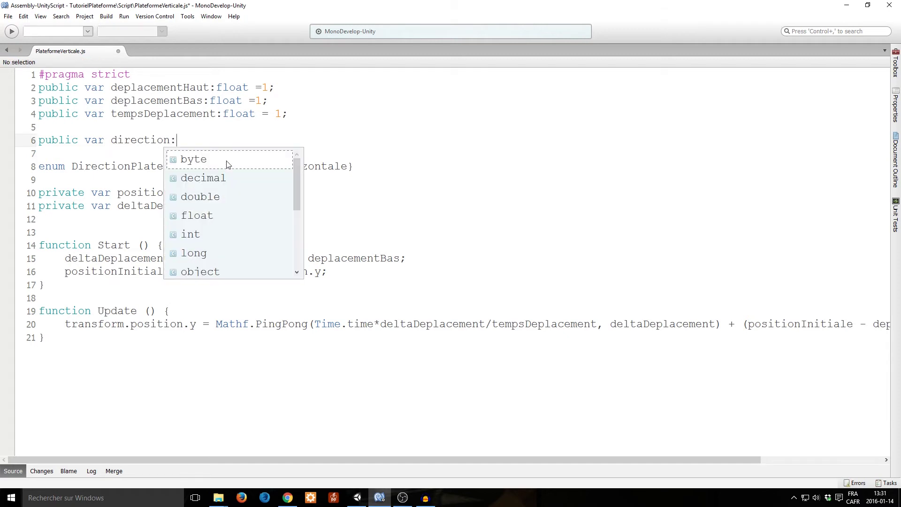
{"action": "type", "text": "Direc"}
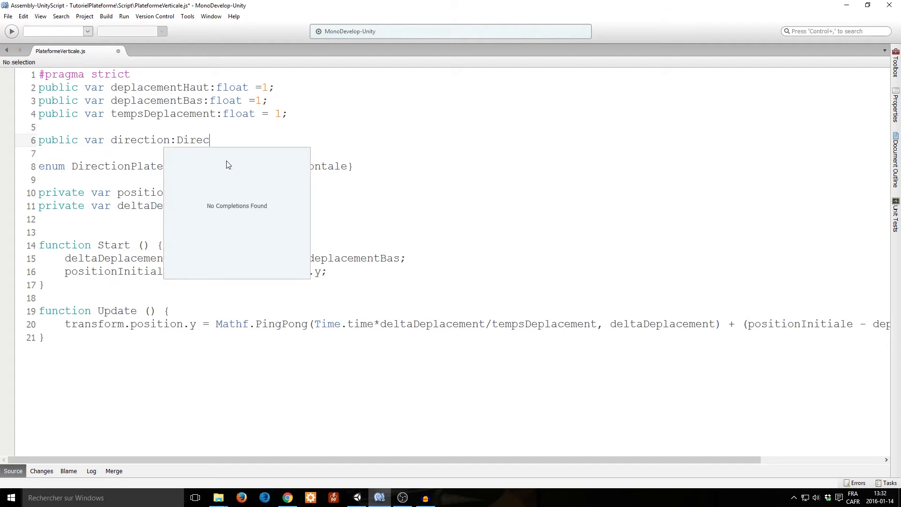
{"action": "type", "text": "tionPla"}
{"action": "type", "text": "teforme;"}
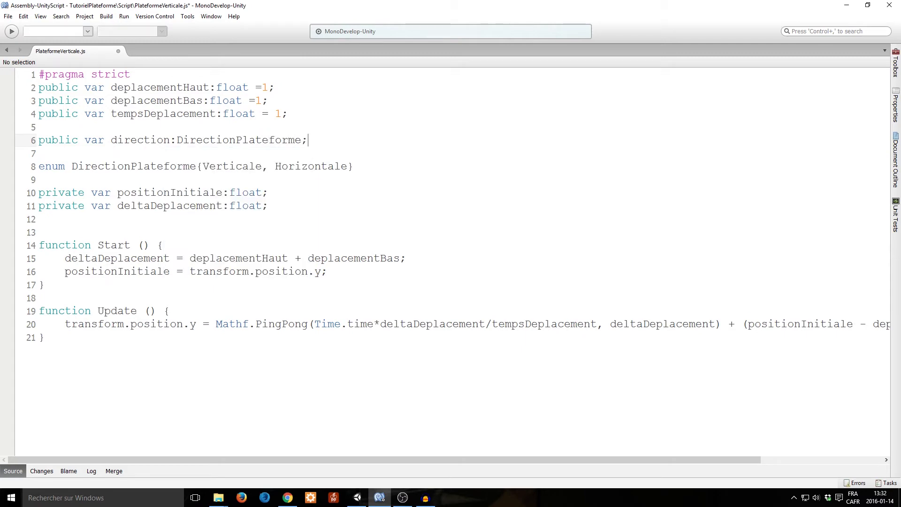
{"action": "key", "text": "ctrl+s"}
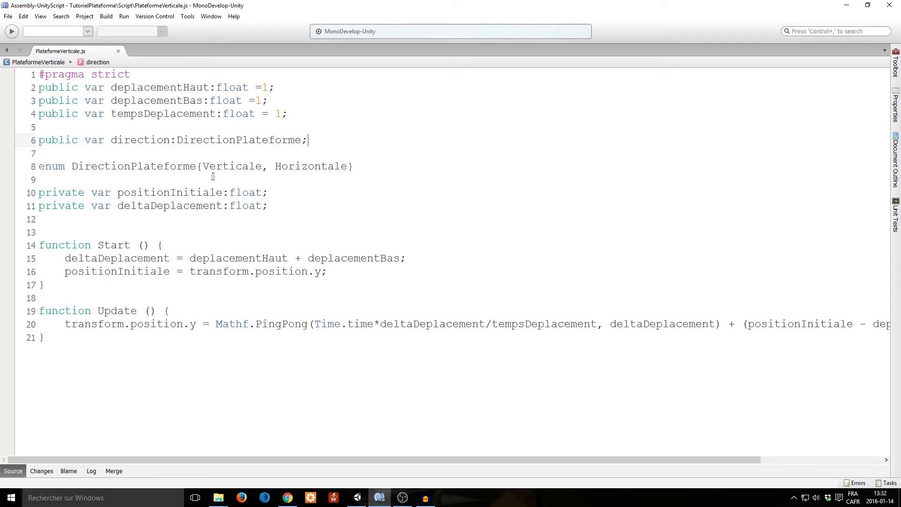
{"action": "key", "text": "alt+Tab"}
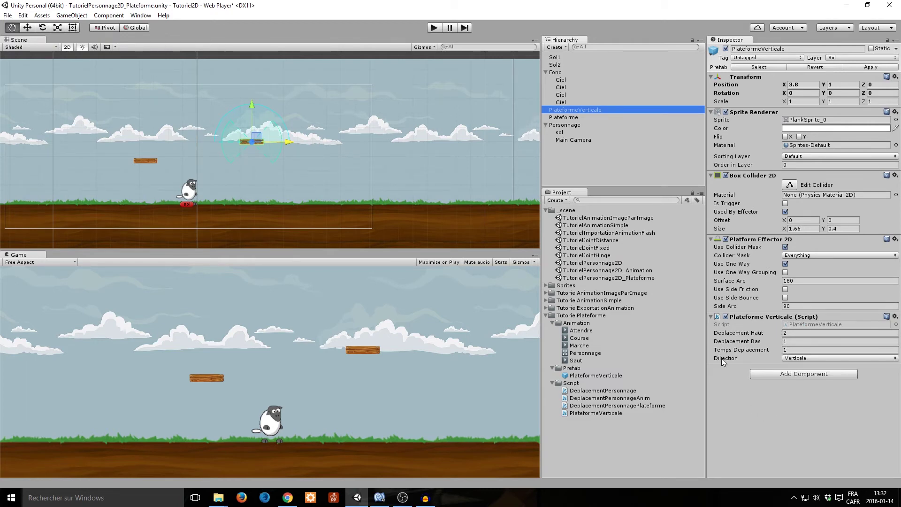
- Switch the platform's Direction field to Horizontale, then toggle it back to Verticale
{"action": "left_click", "coordinate": [811, 358]}
{"action": "left_click", "coordinate": [809, 379]}
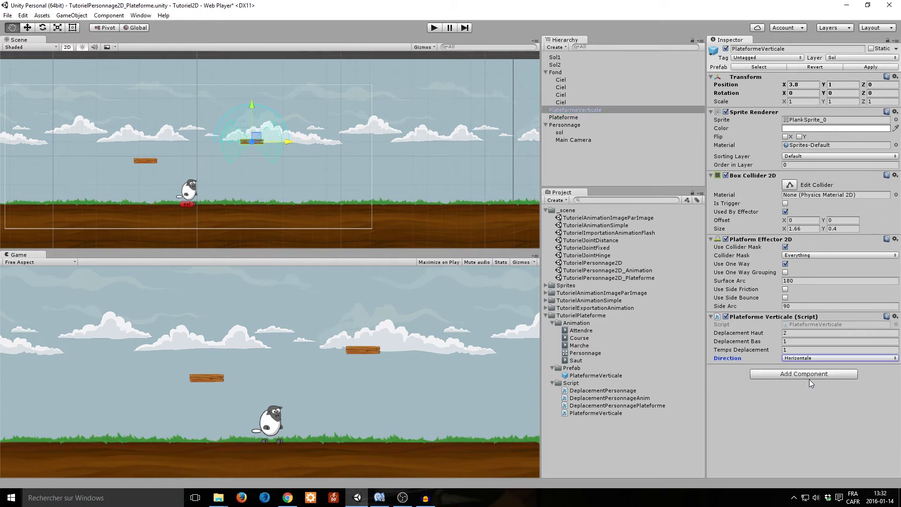
{"action": "left_click", "coordinate": [809, 358]}
{"action": "left_click", "coordinate": [810, 359]}
{"action": "left_click", "coordinate": [810, 359]}
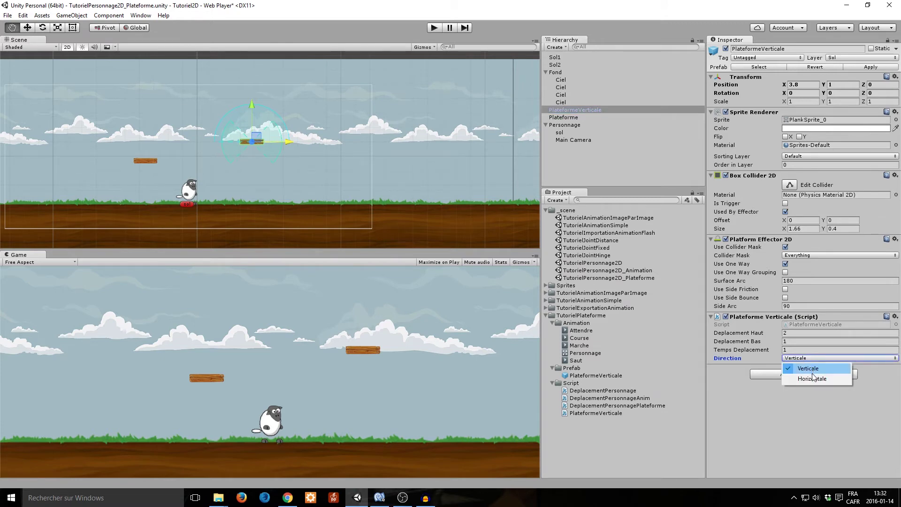
{"action": "left_click", "coordinate": [811, 359]}
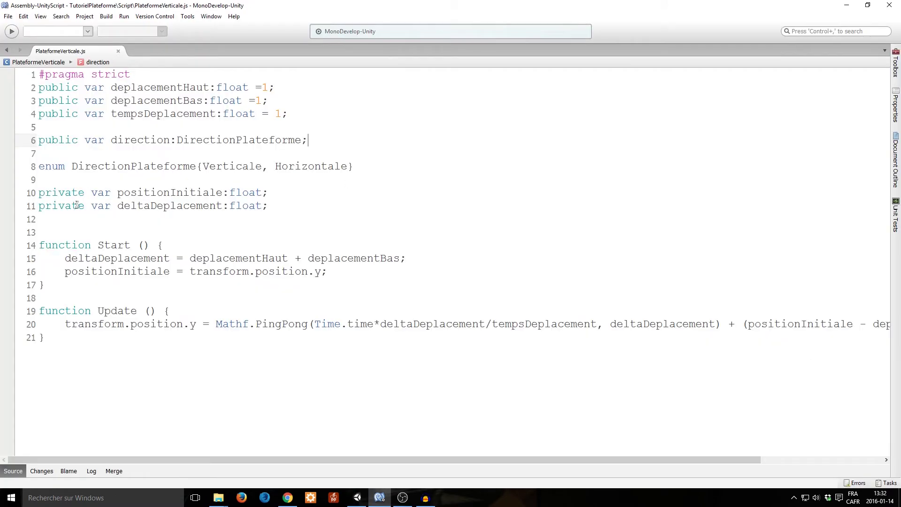
- Rename the declarations deplacementHaut to deplacementMax and deplacementBas to deplacementMin
{"action": "left_click", "coordinate": [440, 256]}
{"action": "double_click", "coordinate": [155, 88]}
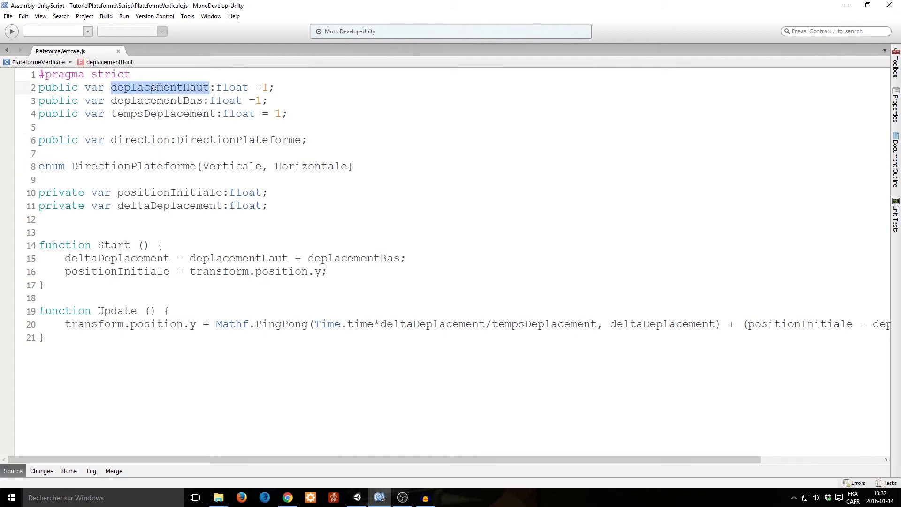
{"action": "left_click_drag", "start_coordinate": [183, 88], "coordinate": [209, 88]}
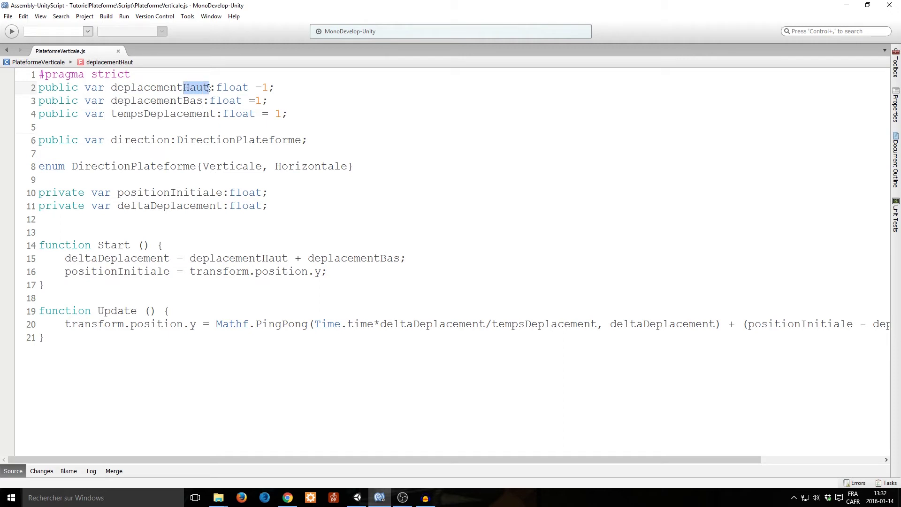
{"action": "type", "text": "Max"}
{"action": "key", "text": "Down"}
{"action": "key", "text": "shift+Left"}
{"action": "key", "text": "shift+Left"}
{"action": "key", "text": "shift+Left"}
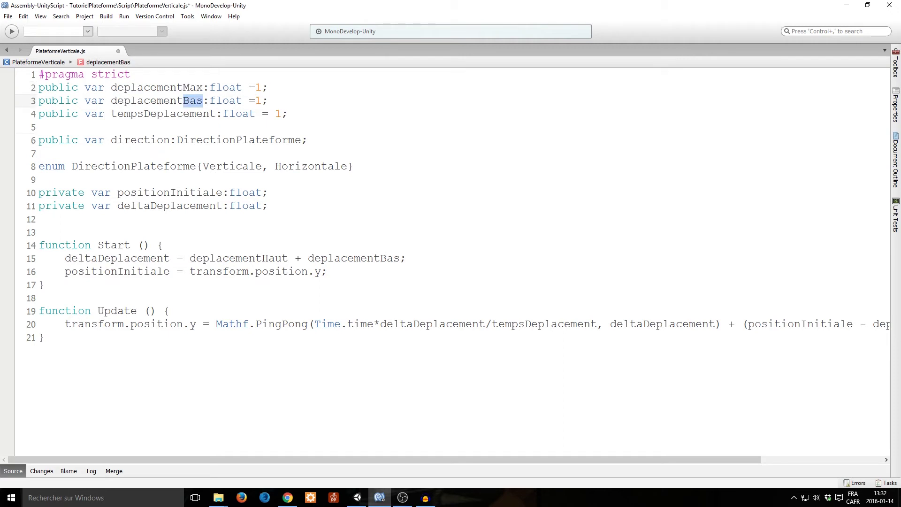
{"action": "type", "text": "Min"}
- Replace the old variable names with deplacementMax and deplacementMin in Start and Update
{"action": "double_click", "coordinate": [171, 88]}
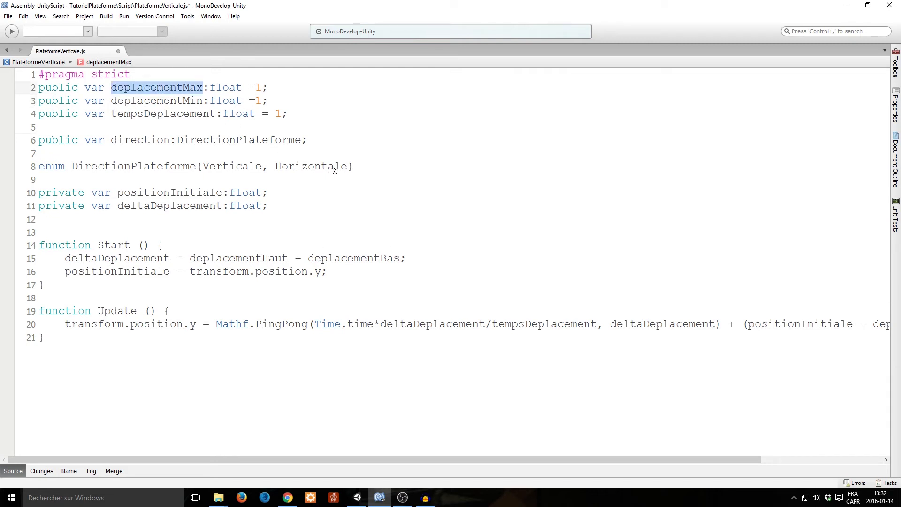
{"action": "key", "text": "ctrl+c"}
{"action": "double_click", "coordinate": [248, 258]}
{"action": "key", "text": "ctrl+v"}
{"action": "double_click", "coordinate": [358, 258]}
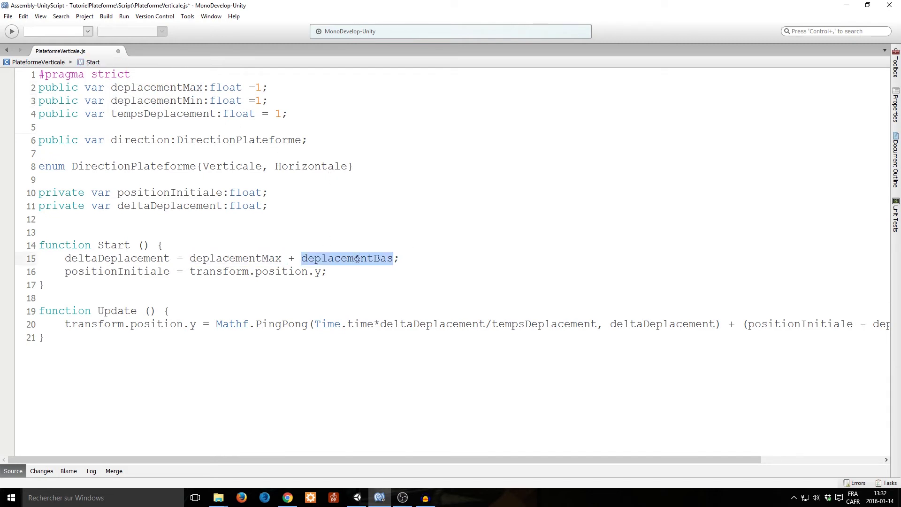
{"action": "key", "text": "ctrl+v"}
{"action": "key", "text": "BackSpace"}
{"action": "key", "text": "BackSpace"}
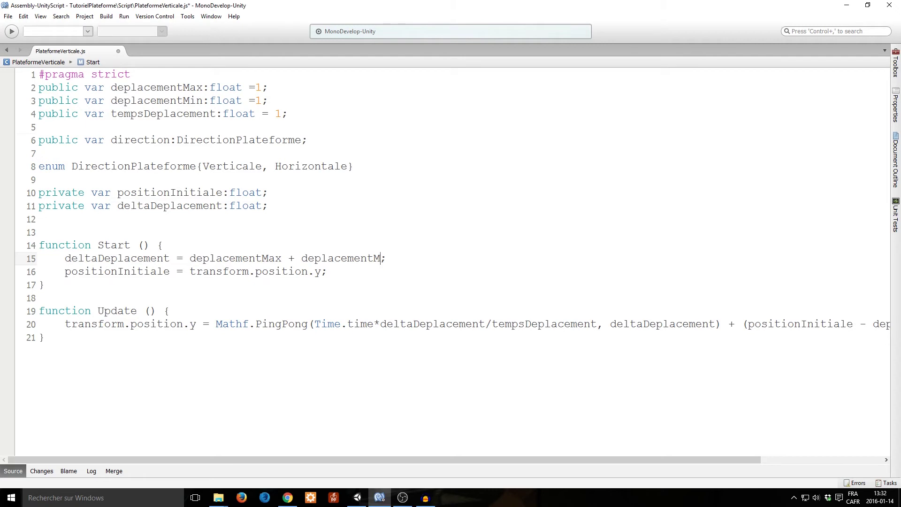
{"action": "type", "text": "in"}
{"action": "left_click_drag", "start_coordinate": [624, 458], "coordinate": [747, 458]}
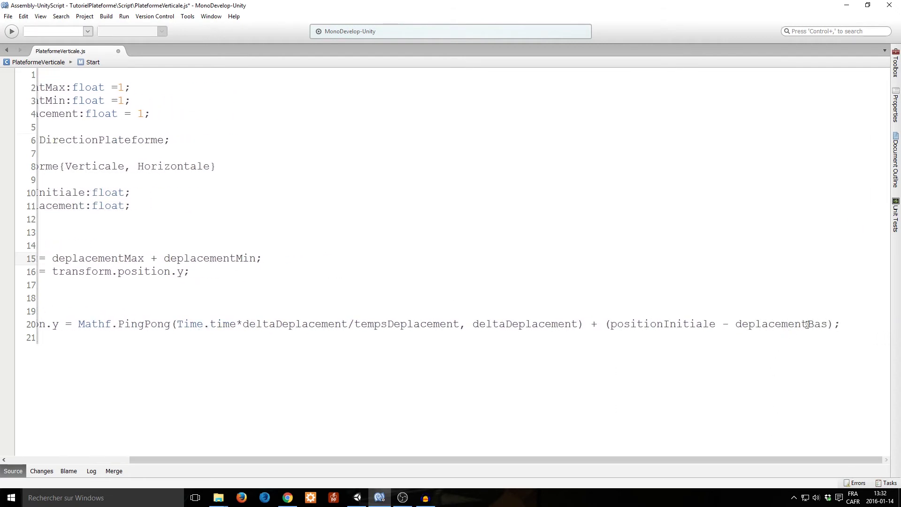
{"action": "left_click_drag", "start_coordinate": [808, 324], "coordinate": [827, 324]}
{"action": "type", "text": "Min"}
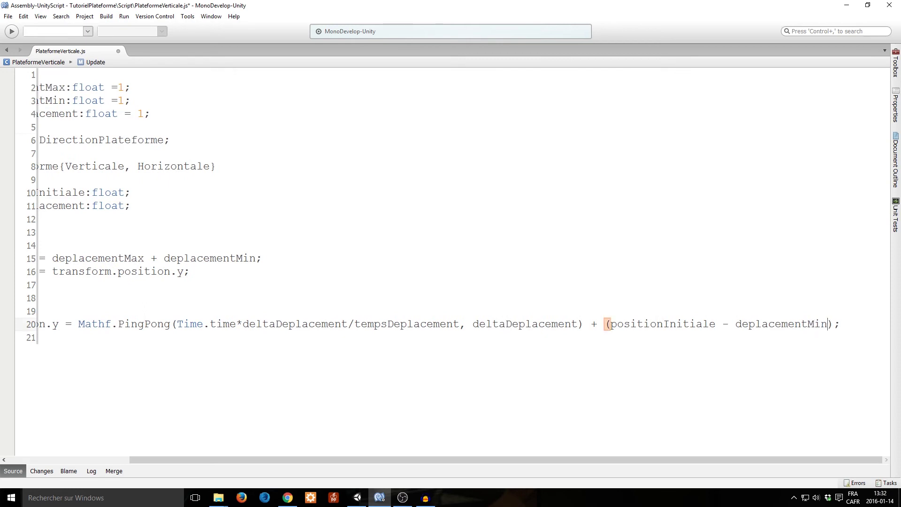
{"action": "left_click_drag", "start_coordinate": [667, 461], "coordinate": [544, 460]}
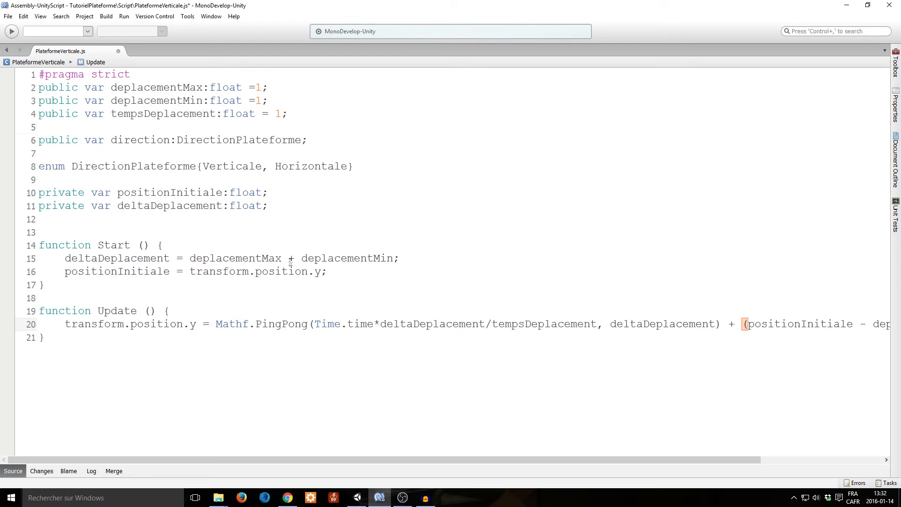
{"action": "left_click", "coordinate": [400, 259]}
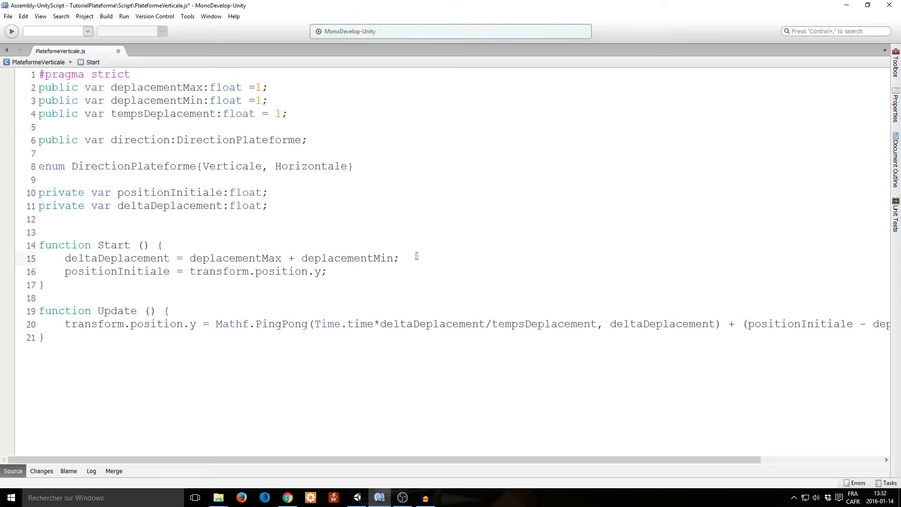
- Wrap Start's position assignment in if (direction == DirectionPlateforme.Verticale)
{"action": "key", "text": "Return"}
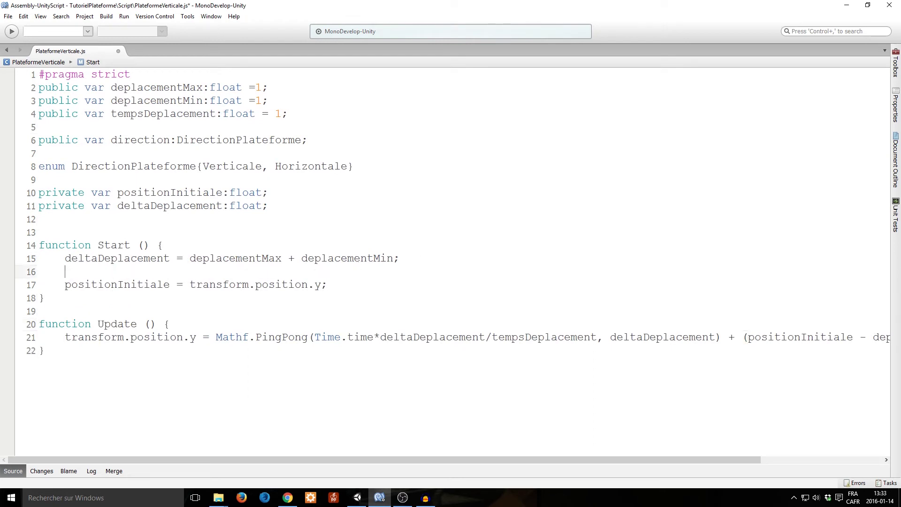
{"action": "type", "text": "if()"}
{"action": "key", "text": "Left"}
{"action": "type", "text": "direction"}
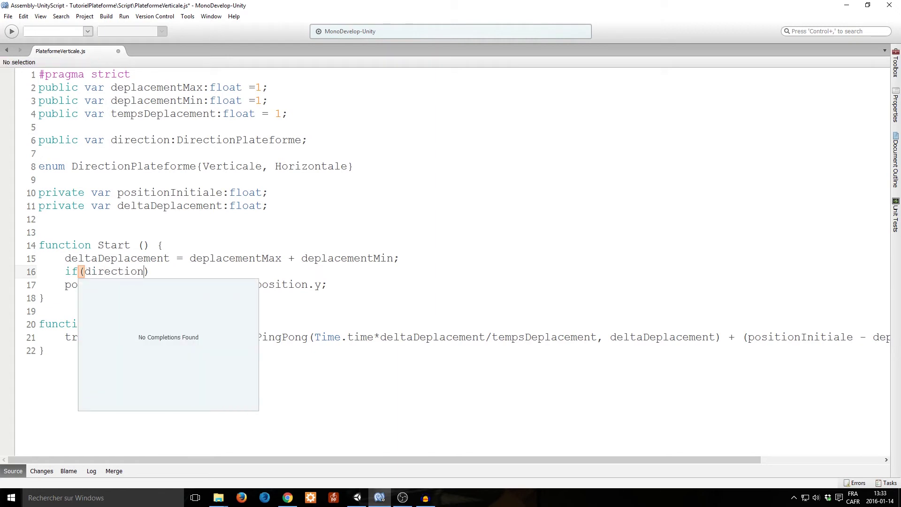
{"action": "type", "text": " == "}
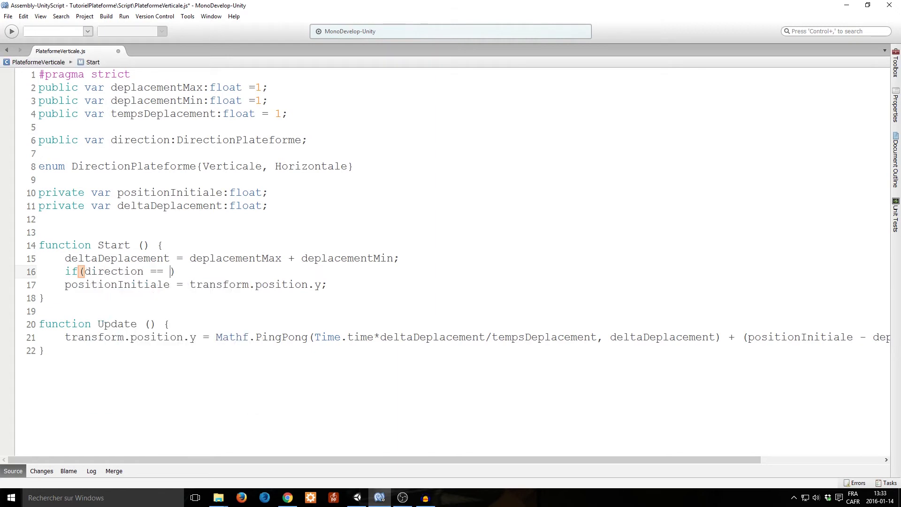
{"action": "type", "text": "Direction"}
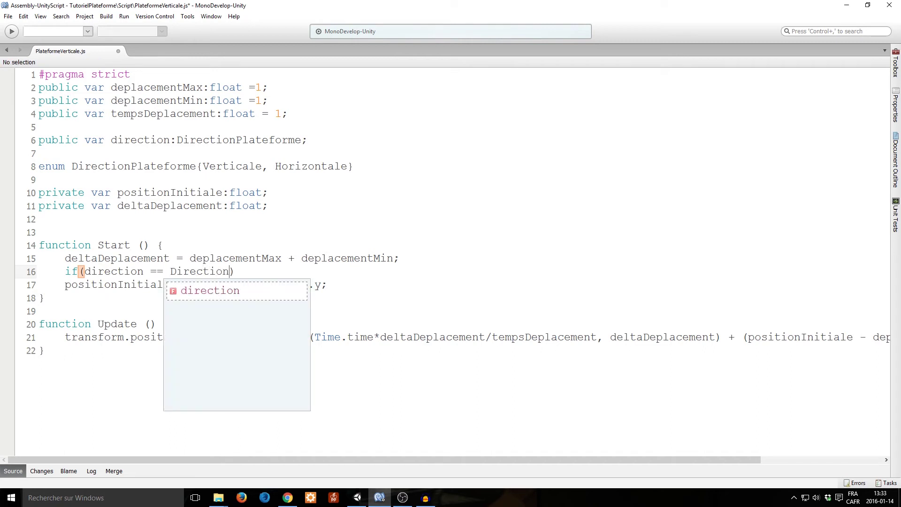
{"action": "type", "text": "Plate"}
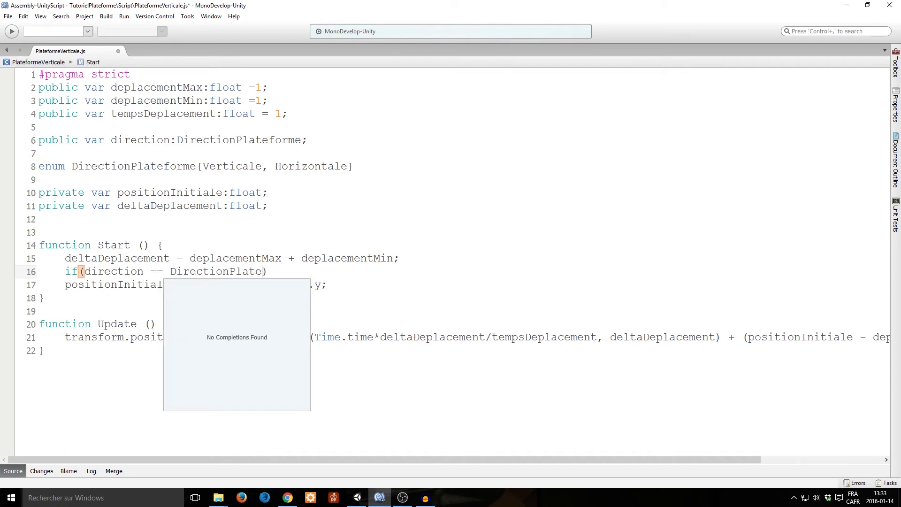
{"action": "type", "text": "forme."}
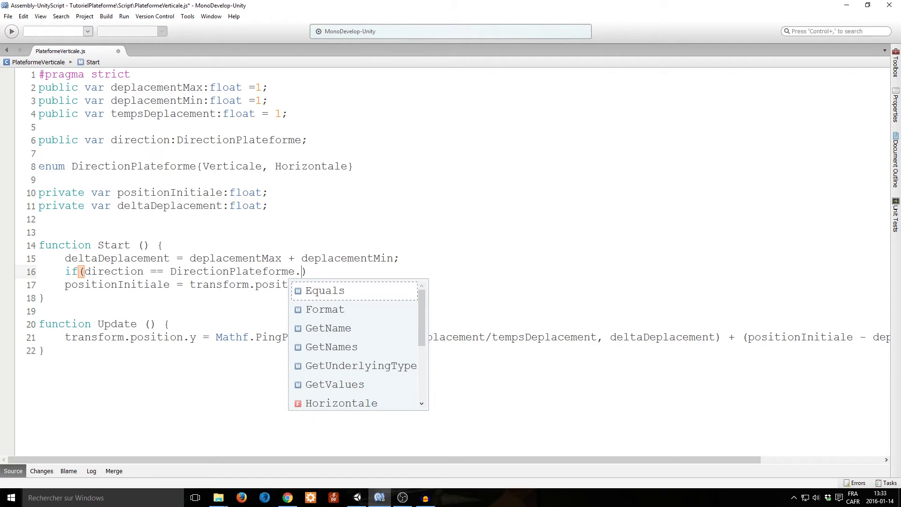
{"action": "type", "text": "Vert"}
{"action": "key", "text": "Return"}
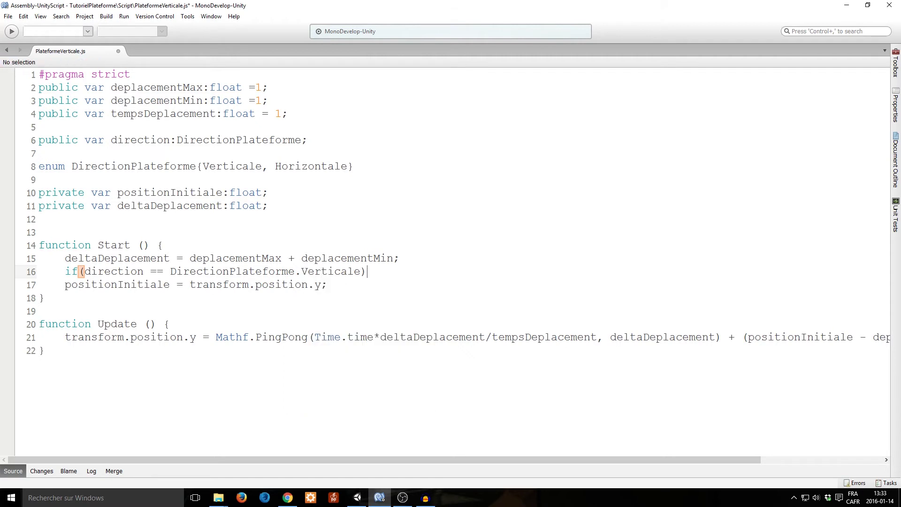
{"action": "key", "text": "Return"}
{"action": "type", "text": "{"}
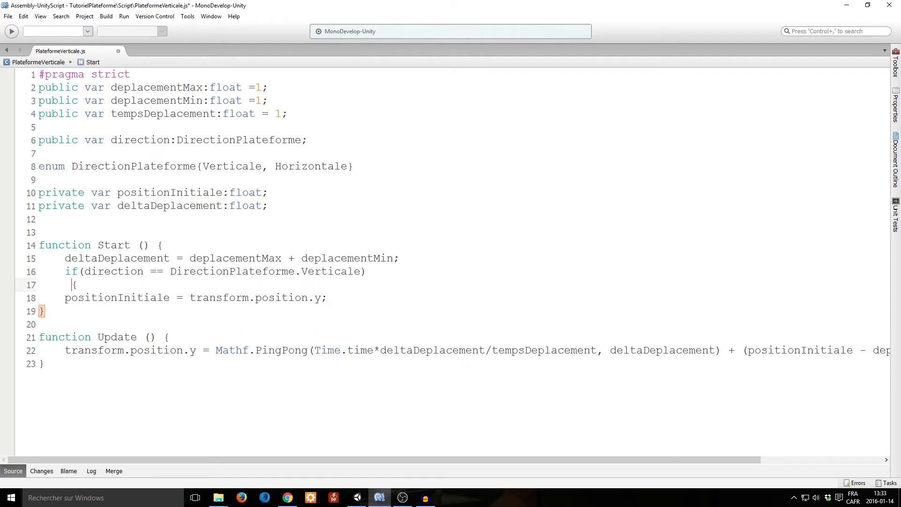
{"action": "left_click", "coordinate": [65, 298]}
{"action": "key", "text": "Tab"}
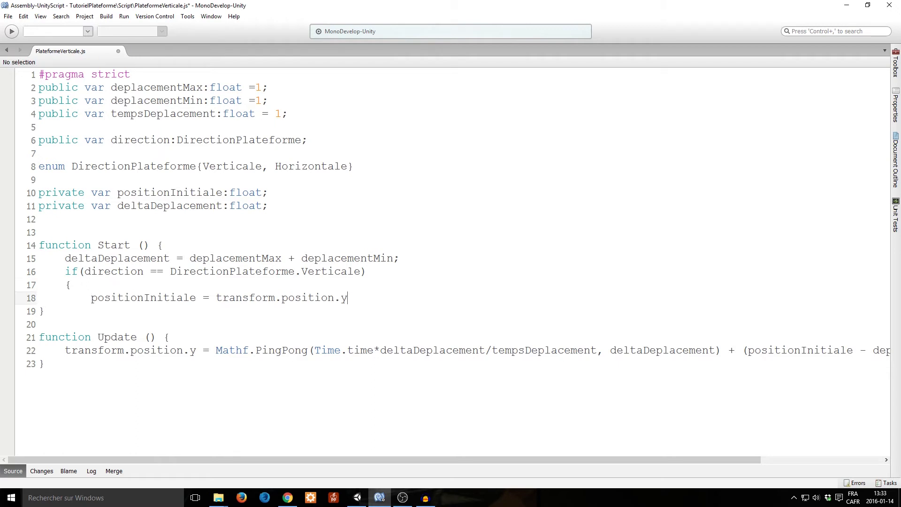
{"action": "key", "text": "End"}
{"action": "type", "text": ";"}
{"action": "key", "text": "Return"}
{"action": "type", "text": "}"}
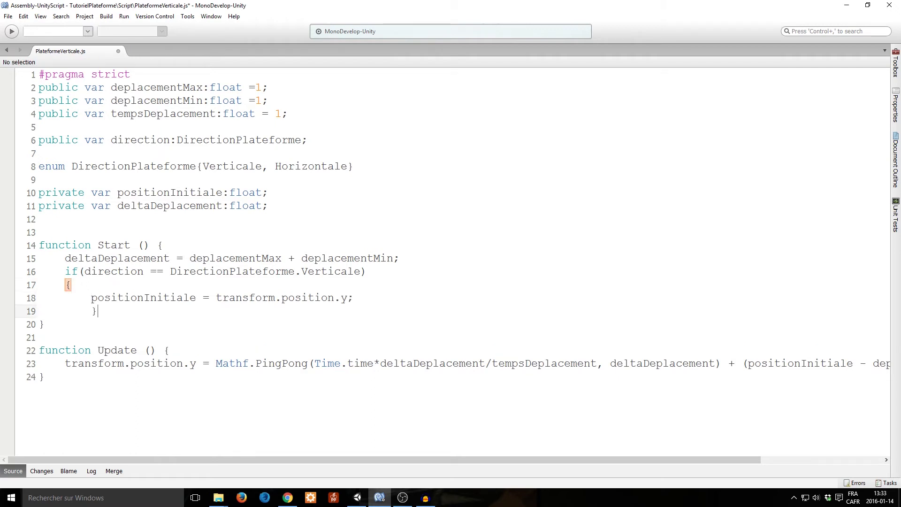
{"action": "key", "text": "BackSpace"}
{"action": "key", "text": "End"}
- Add an empty else-if block for direction == DirectionPlateforme.Horizontale
{"action": "key", "text": "Return"}
{"action": "type", "text": "e"}
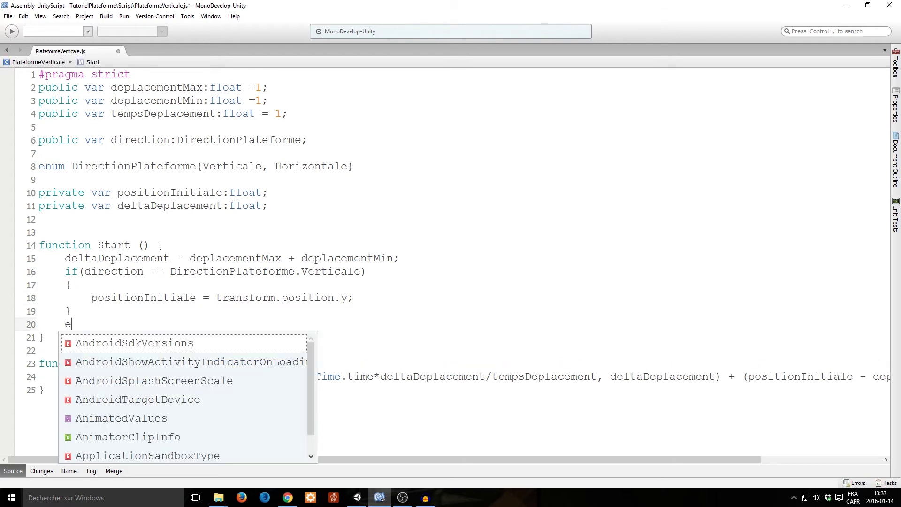
{"action": "type", "text": "lse if("}
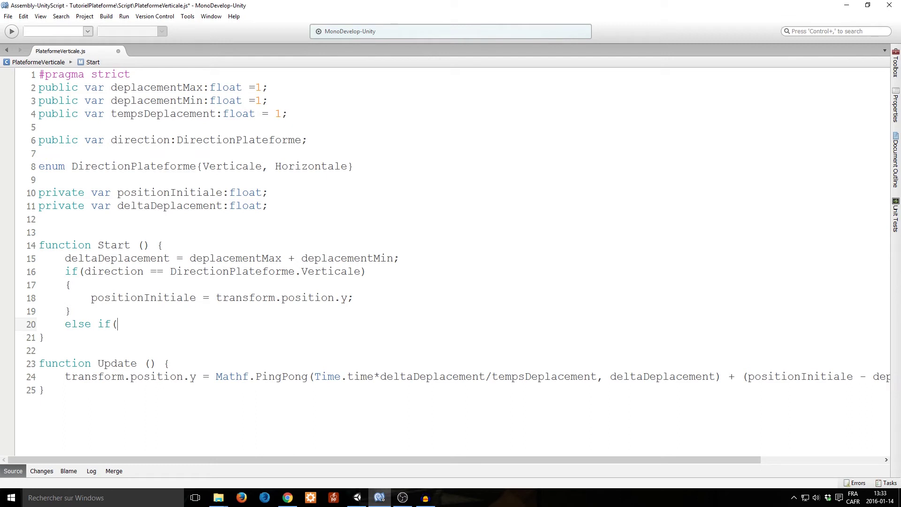
{"action": "left_click_drag", "start_coordinate": [85, 271], "coordinate": [369, 272]}
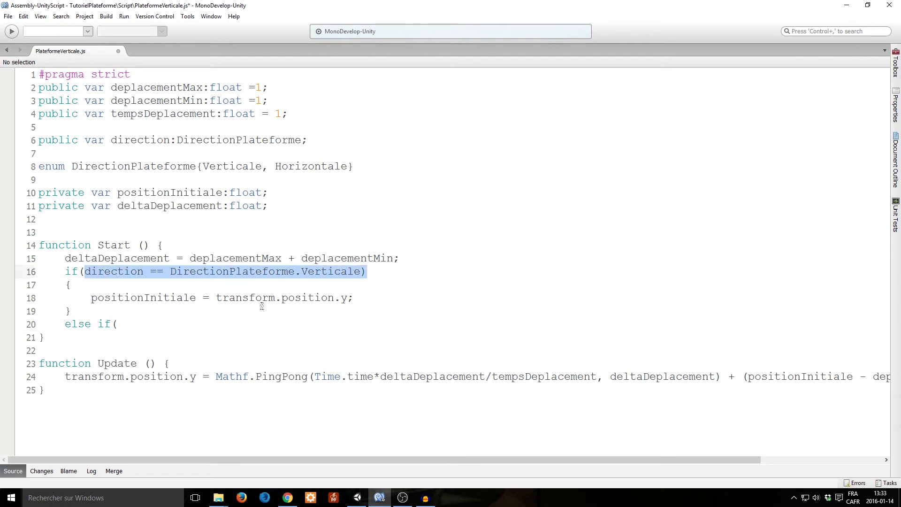
{"action": "left_click", "coordinate": [132, 322]}
{"action": "key", "text": "ctrl+v"}
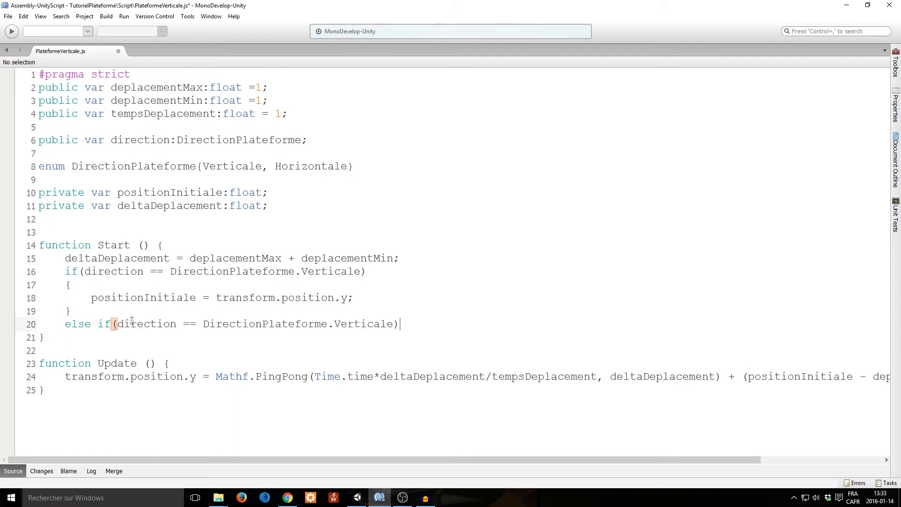
{"action": "double_click", "coordinate": [359, 324]}
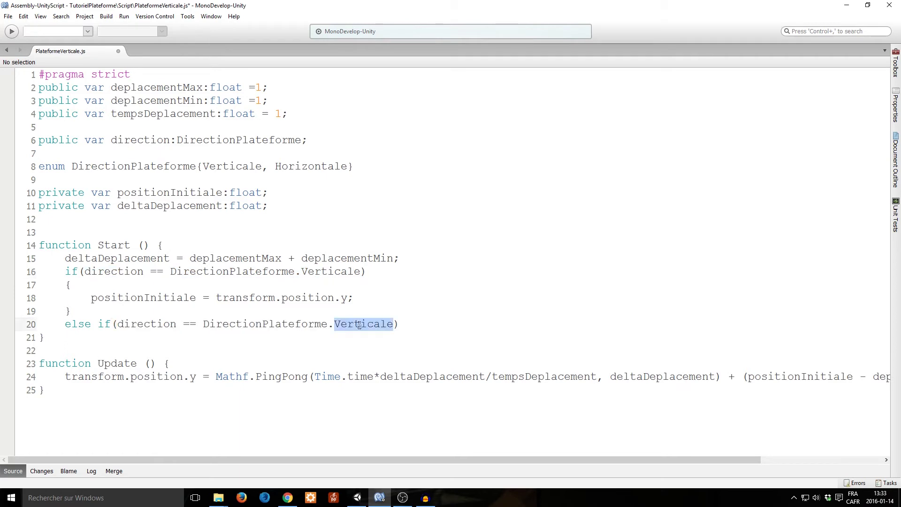
{"action": "type", "text": "Ho"}
{"action": "key", "text": "Return"}
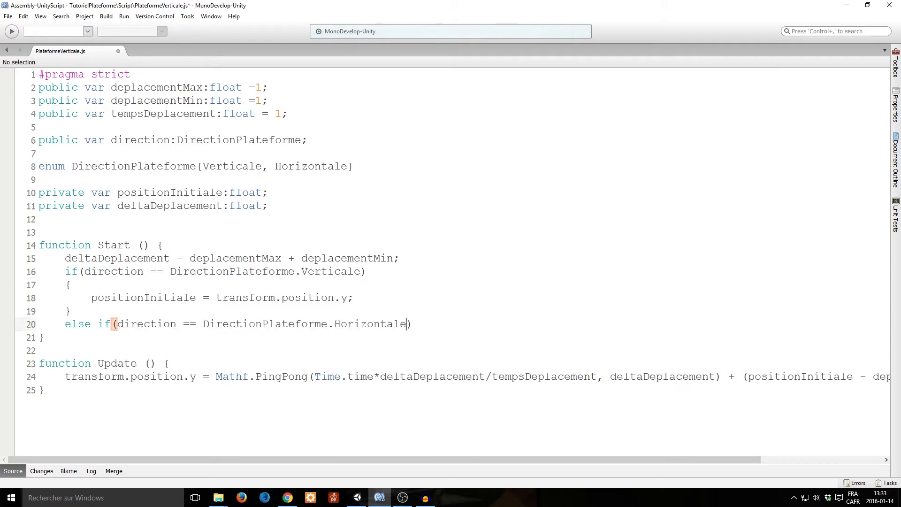
{"action": "key", "text": "Return"}
{"action": "type", "text": "{"}
{"action": "key", "text": "Return"}
{"action": "key", "text": "Return"}
{"action": "type", "text": "}"}
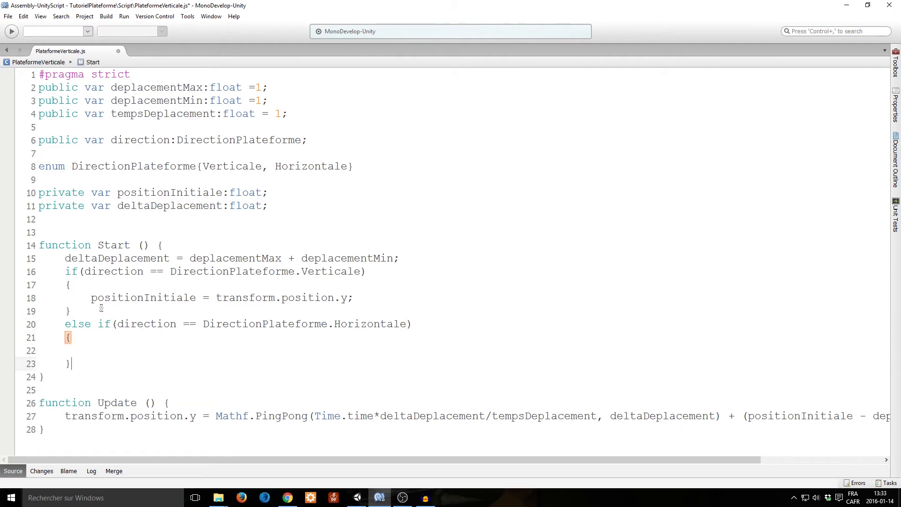
- Fill the Horizontale branch with the assignment using transform.position.x and save
{"action": "left_click_drag", "start_coordinate": [92, 299], "coordinate": [377, 296]}
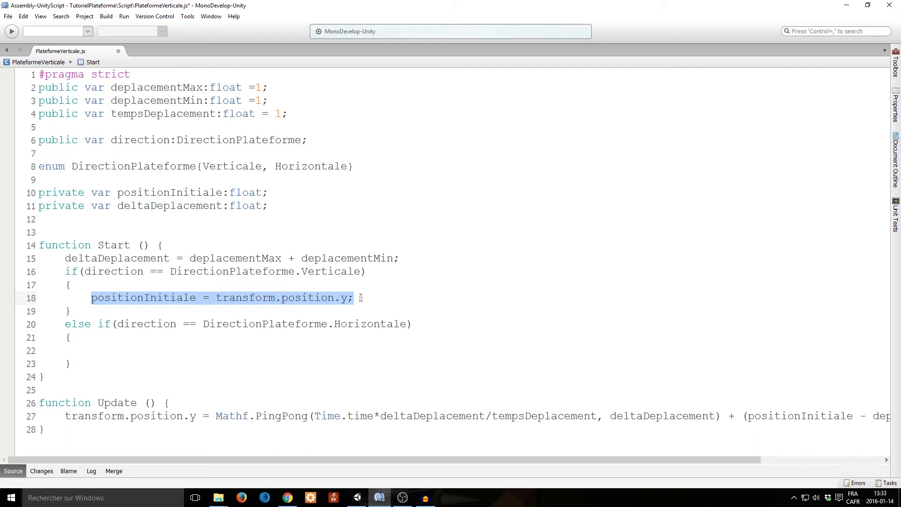
{"action": "key", "text": "ctrl+c"}
{"action": "left_click", "coordinate": [99, 352]}
{"action": "key", "text": "ctrl+v"}
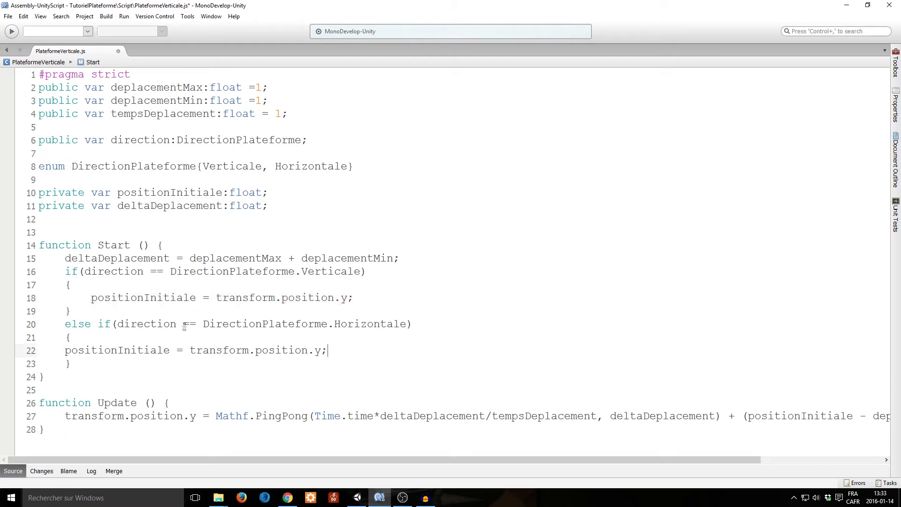
{"action": "key", "text": "Home"}
{"action": "key", "text": "Tab"}
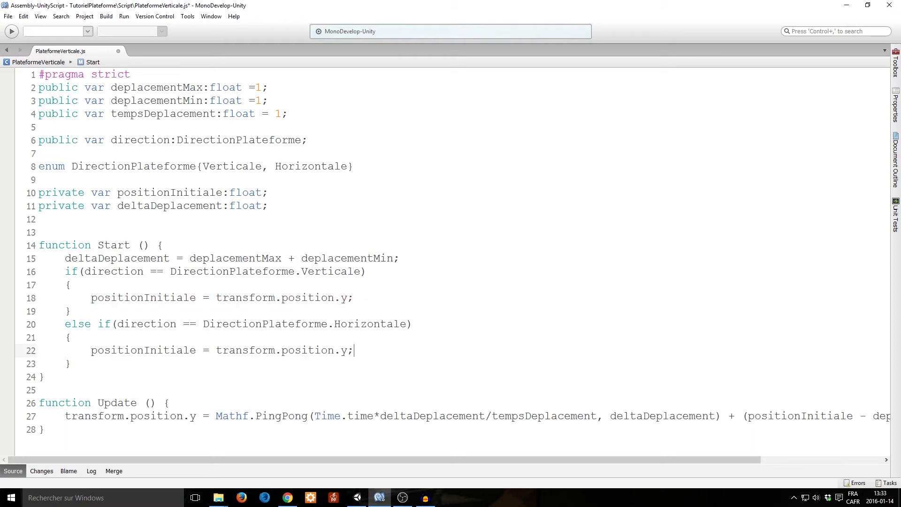
{"action": "key", "text": "Left"}
{"action": "key", "text": "BackSpace"}
{"action": "type", "text": "x"}
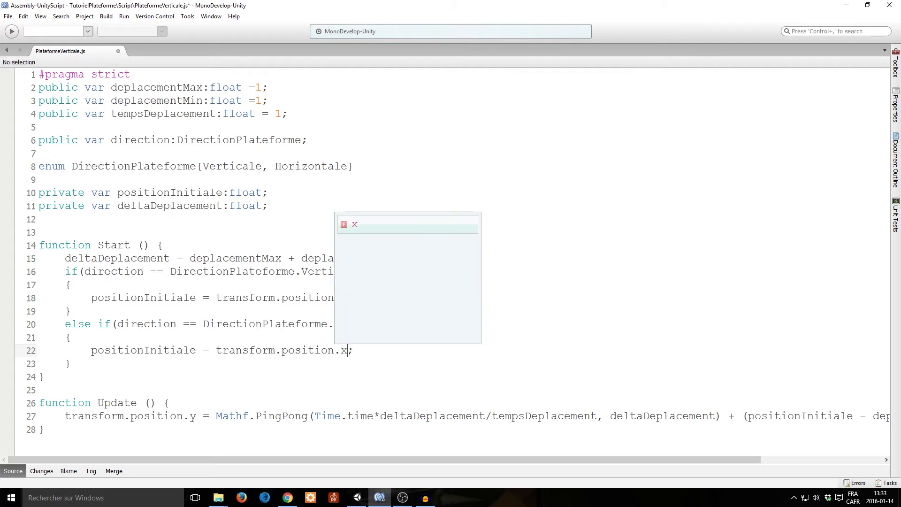
{"action": "key", "text": "ctrl+s"}
- Insert an empty line at the top of Update
{"action": "left_click", "coordinate": [221, 299]}
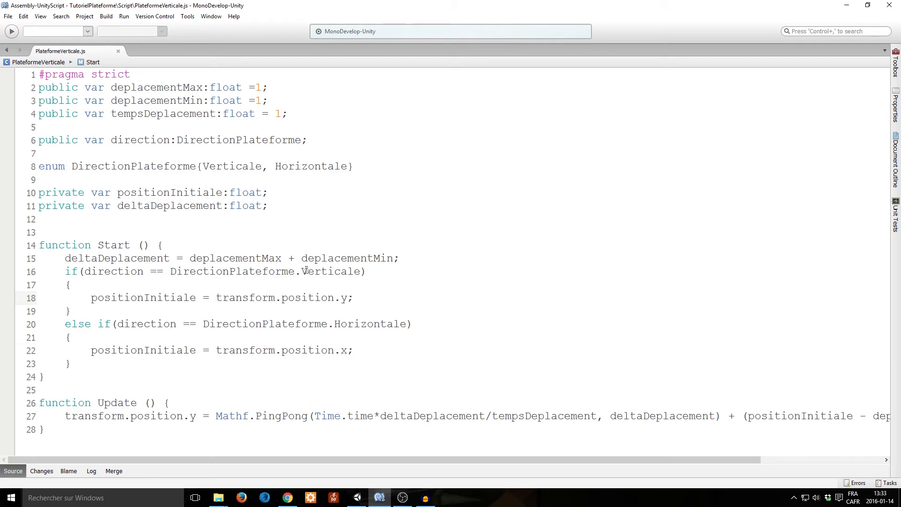
{"action": "left_click", "coordinate": [356, 350]}
{"action": "left_click", "coordinate": [196, 400]}
{"action": "key", "text": "Return"}
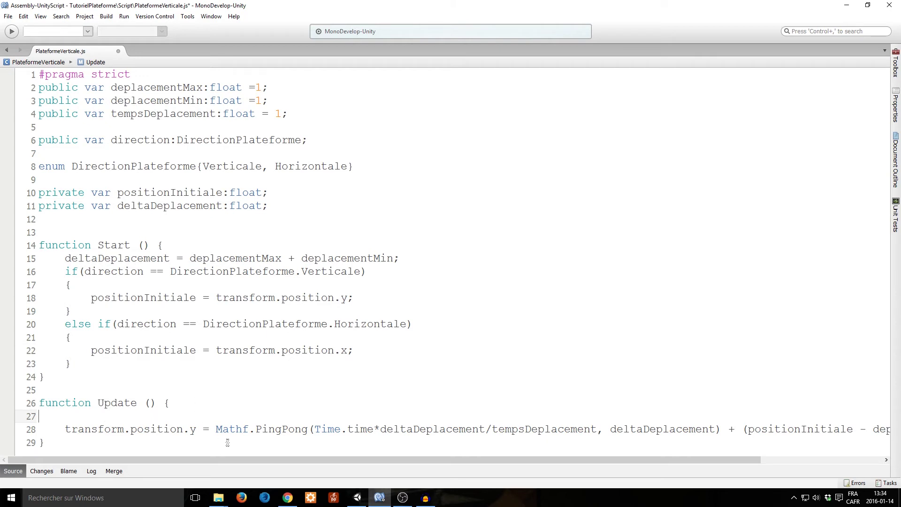
- Create a deplacement variable holding the Mathf.PingPong expression cut from the line below
{"action": "left_click_drag", "start_coordinate": [203, 429], "coordinate": [61, 429]}
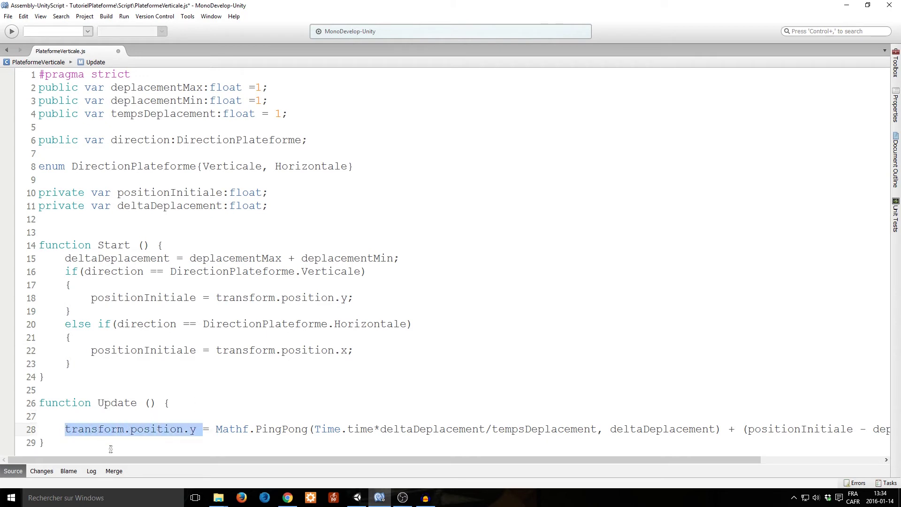
{"action": "left_click", "coordinate": [113, 416]}
{"action": "type", "text": "var"}
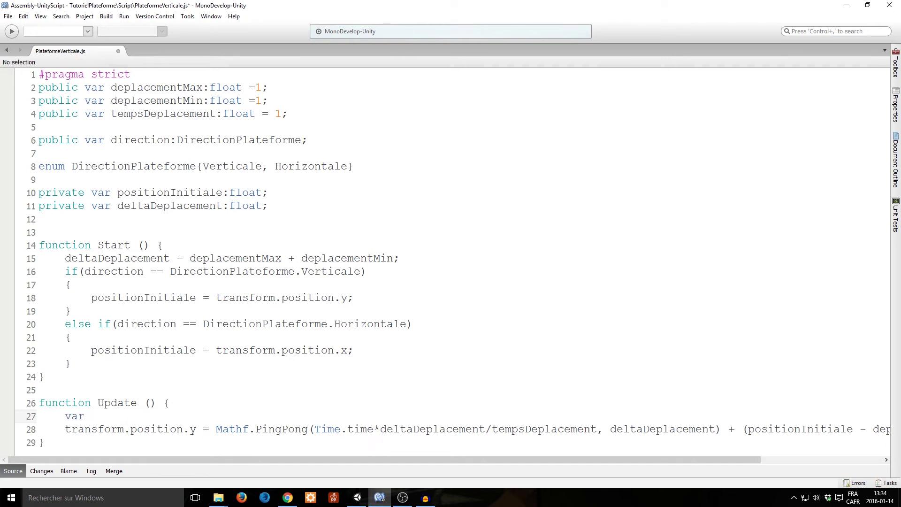
{"action": "type", "text": " deplacement ="}
{"action": "left_click", "coordinate": [217, 428]}
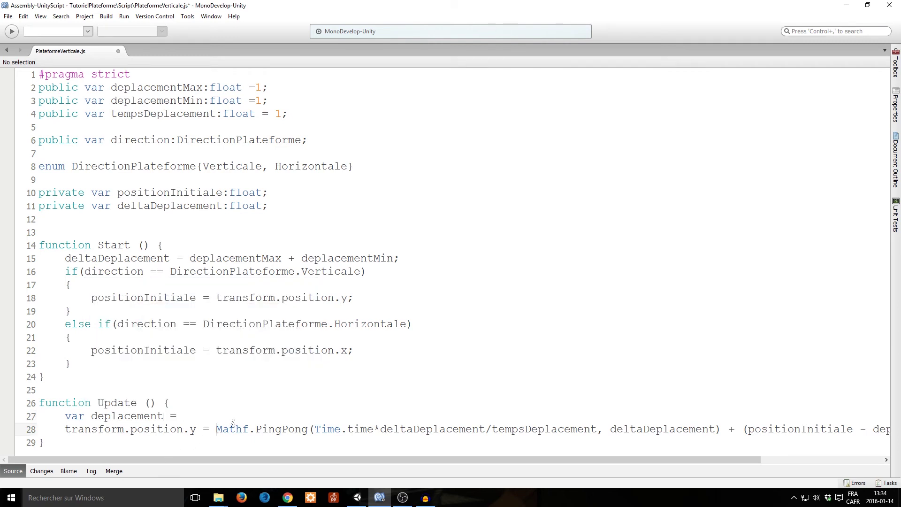
{"action": "key", "text": "shift+End"}
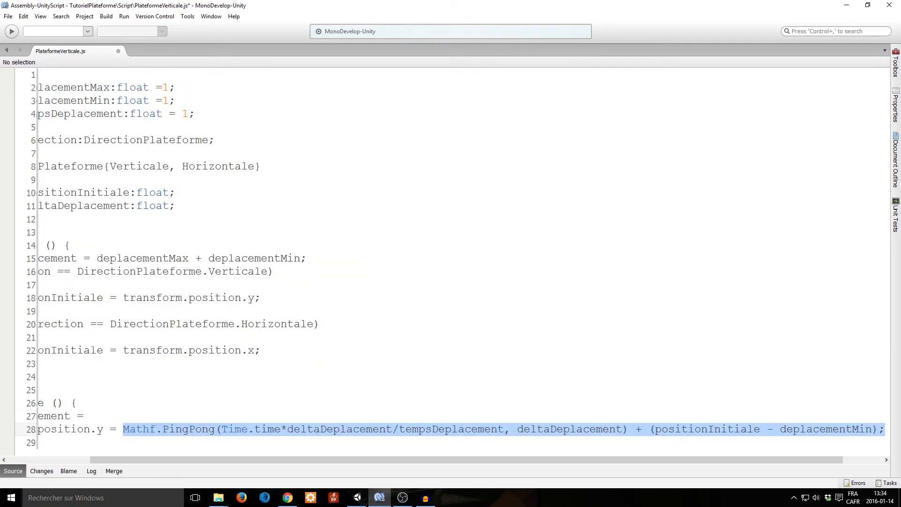
{"action": "key", "text": "ctrl+x"}
{"action": "left_click", "coordinate": [90, 416]}
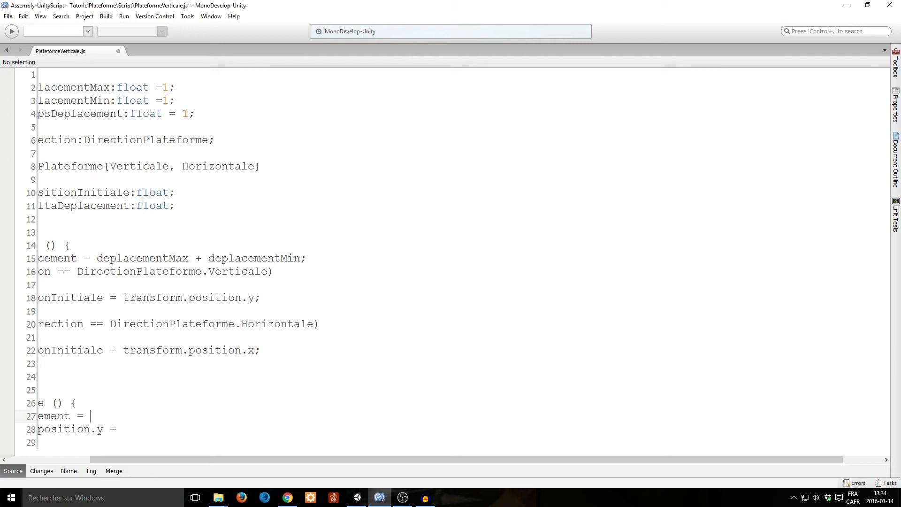
{"action": "key", "text": "ctrl+v"}
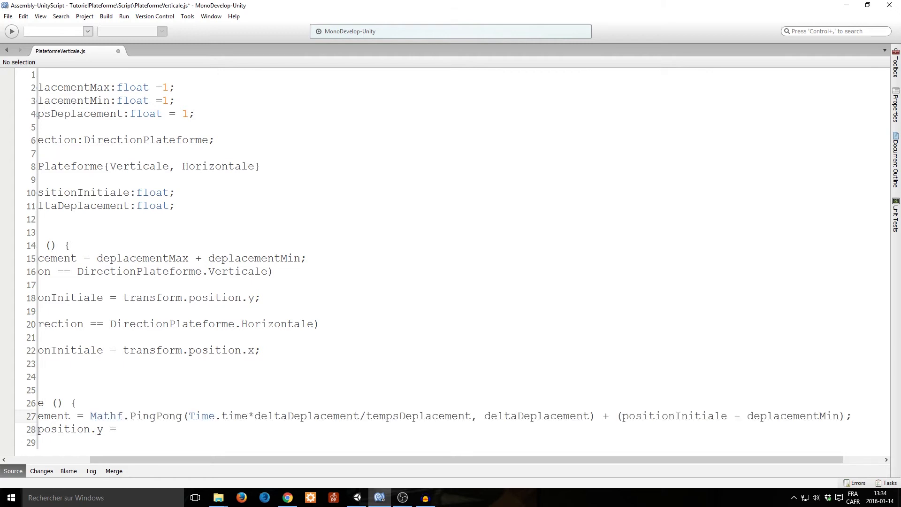
- Insert a blank line above the transform.position.y assignment in Update
{"action": "key", "text": "Down"}
{"action": "key", "text": "Home"}
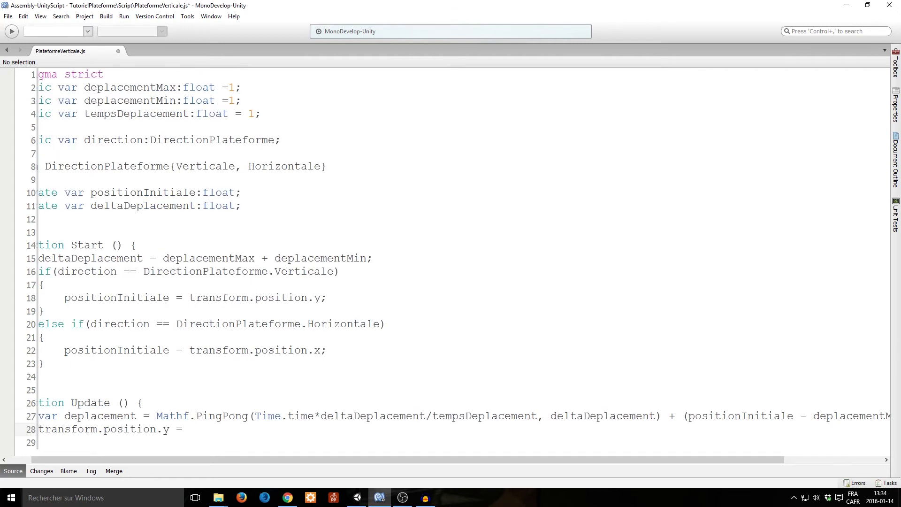
{"action": "key", "text": "Return"}
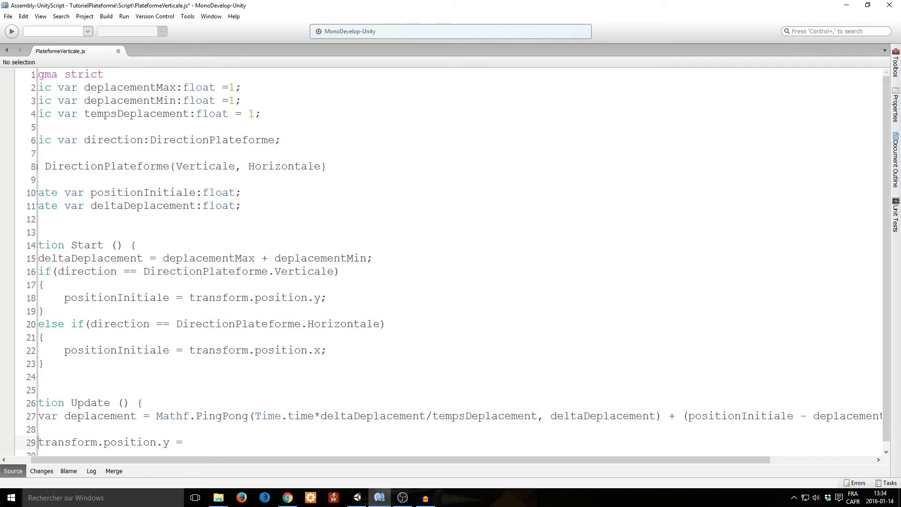
{"action": "left_click_drag", "start_coordinate": [196, 460], "coordinate": [173, 459]}
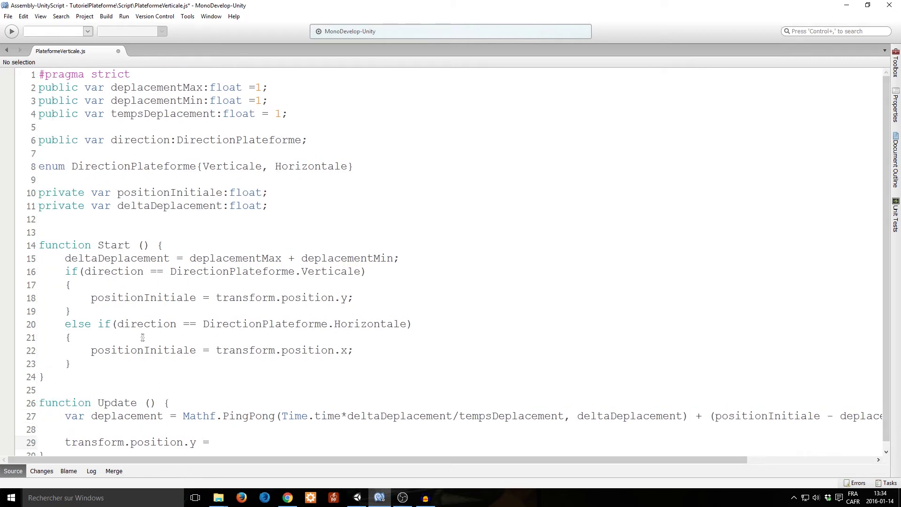
{"action": "scroll", "coordinate": [132, 312], "scroll_direction": "down", "scroll_amount": 1, "text": "ctrl"}
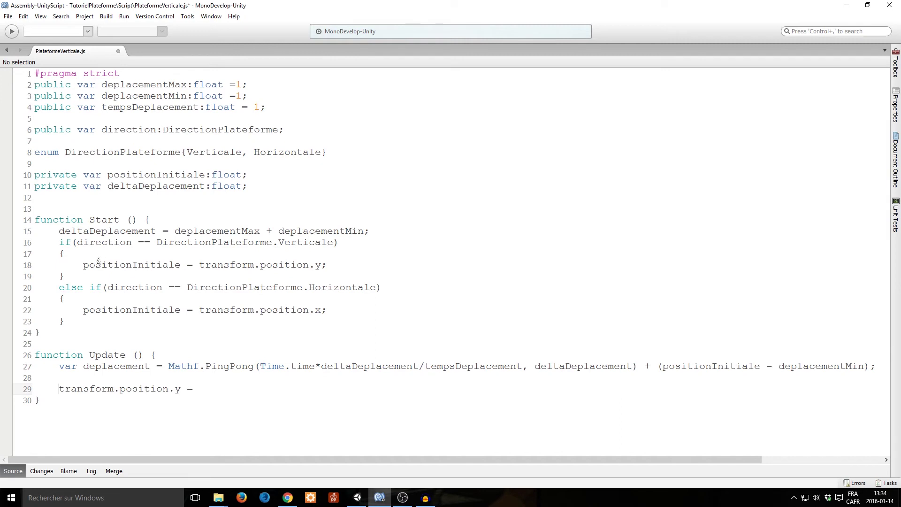
- Copy the Direction if/else block from Start into Update and type transform.position.y =
{"action": "left_click_drag", "start_coordinate": [59, 242], "coordinate": [95, 319]}
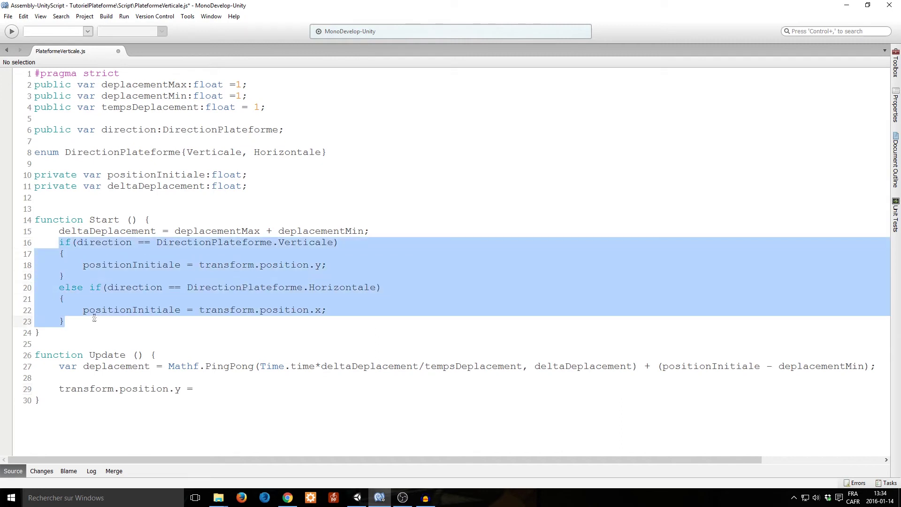
{"action": "key", "text": "ctrl+c"}
{"action": "left_click", "coordinate": [191, 378]}
{"action": "key", "text": "ctrl+v"}
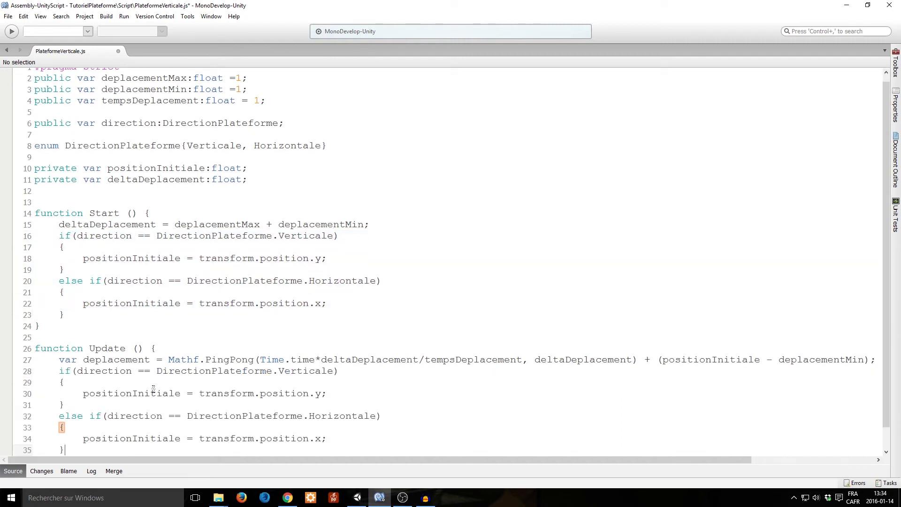
{"action": "key", "text": "Return"}
{"action": "type", "text": "transform.position.y ="}
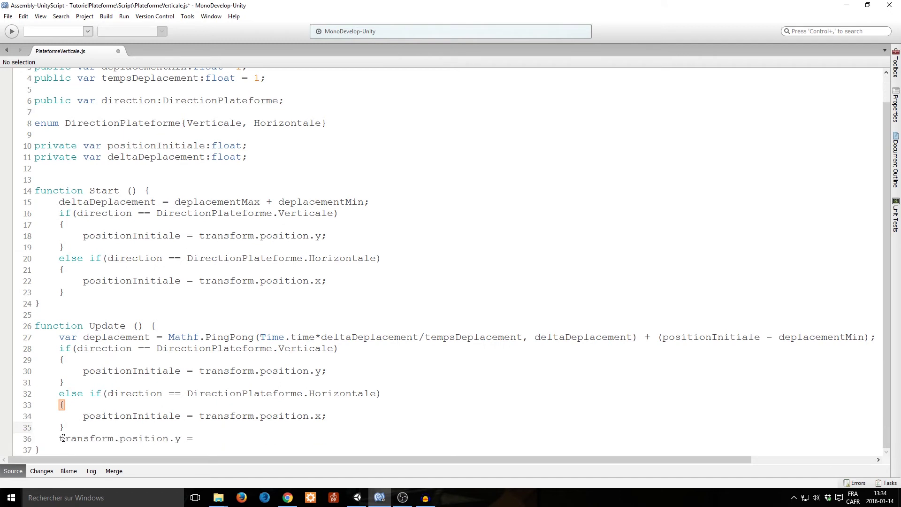
- Put the transform.position.y = assignment into both branches of the if/else on lines 30 and 34
{"action": "left_click_drag", "start_coordinate": [62, 438], "coordinate": [197, 439]}
{"action": "key", "text": "BackSpace"}
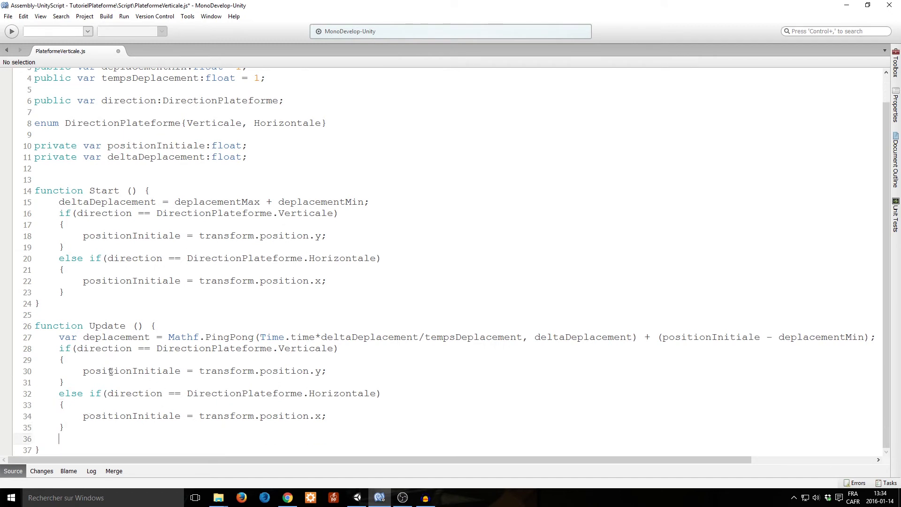
{"action": "double_click", "coordinate": [132, 370]}
{"action": "key", "text": "ctrl+v"}
{"action": "left_click", "coordinate": [125, 416]}
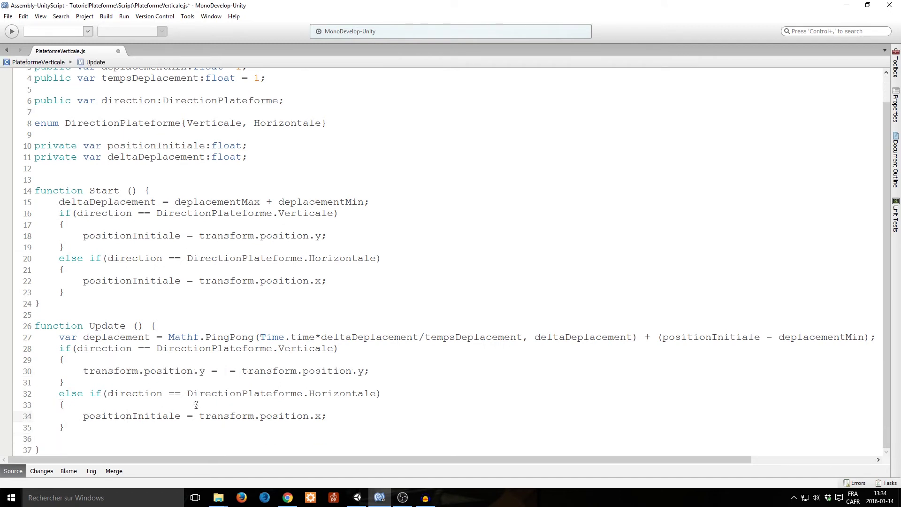
{"action": "key", "text": "ctrl+v"}
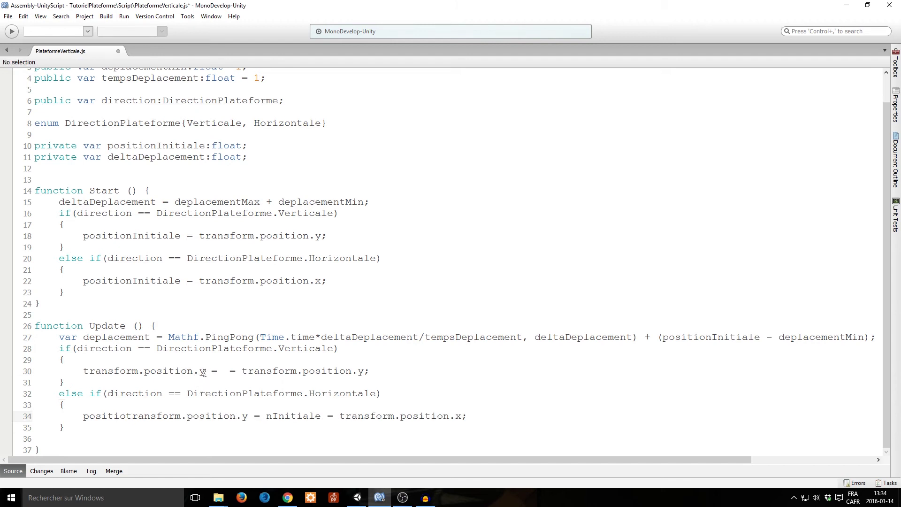
- Make the vertical branch assign deplacement to position.y and the horizontal branch to position.x
{"action": "double_click", "coordinate": [135, 338]}
{"action": "left_click_drag", "start_coordinate": [225, 371], "coordinate": [364, 371]}
{"action": "key", "text": "ctrl+v"}
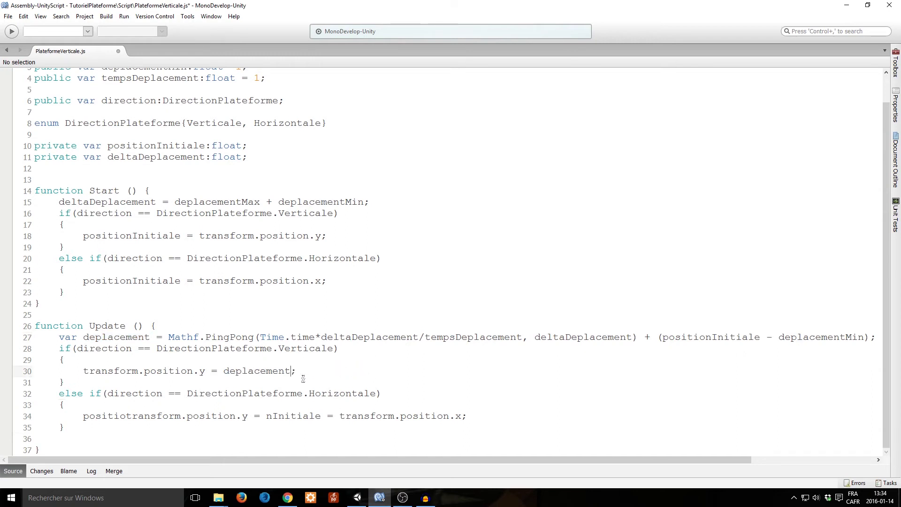
{"action": "left_click_drag", "start_coordinate": [242, 416], "coordinate": [249, 416]}
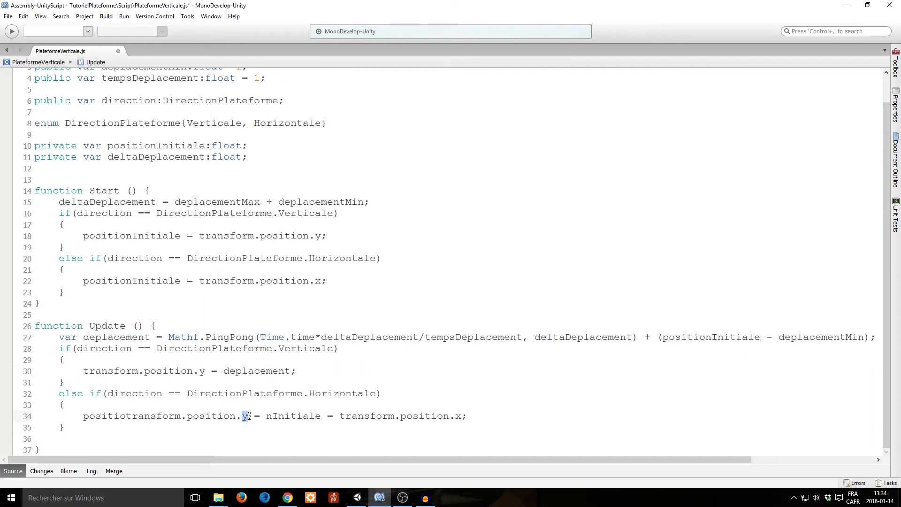
{"action": "type", "text": "x"}
{"action": "mouse_move", "coordinate": [401, 416]}
{"action": "left_mouse_down"}
{"action": "mouse_move", "coordinate": [458, 417]}
{"action": "mouse_move", "coordinate": [269, 417]}
{"action": "left_mouse_up"}
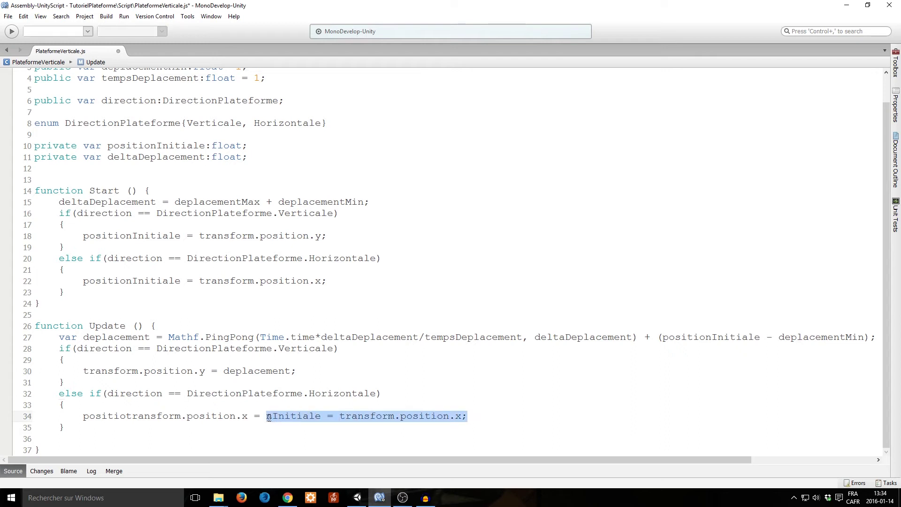
{"action": "type", "text": "deplacement"}
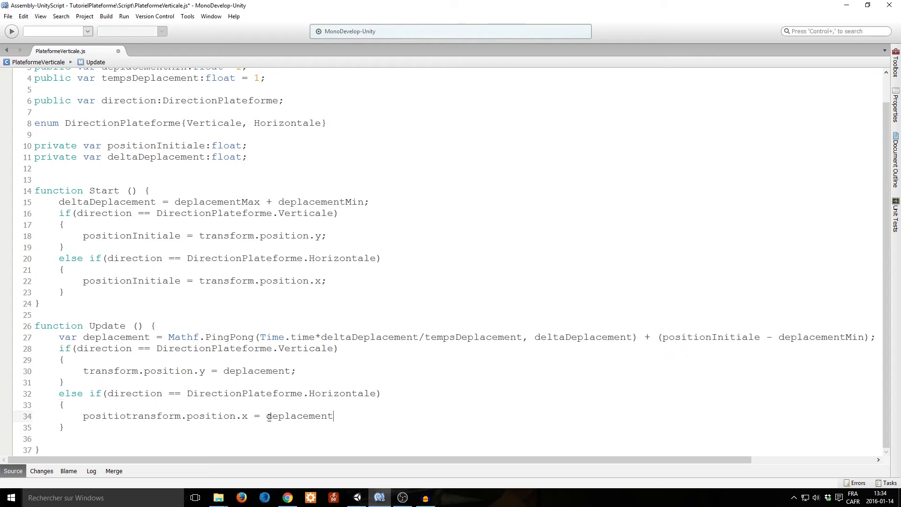
{"action": "type", "text": ";"}
- Delete the stray 'positio' text on line 34, save the script and return to Unity
{"action": "key", "text": "ctrl+s"}
{"action": "left_click", "coordinate": [65, 405]}
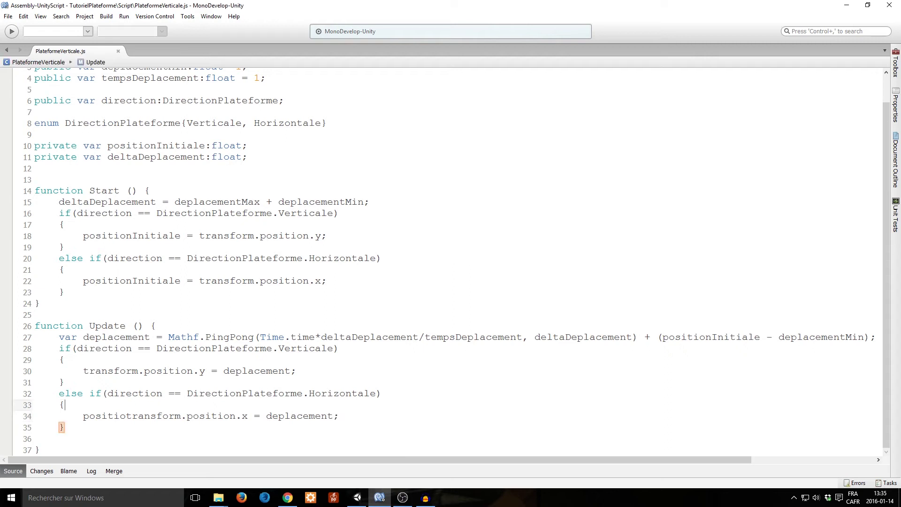
{"action": "left_click", "coordinate": [340, 393]}
{"action": "left_click", "coordinate": [127, 416]}
{"action": "key", "text": "shift+Left"}
{"action": "key", "text": "shift+Left"}
{"action": "key", "text": "shift+Left"}
{"action": "key", "text": "shift+Left"}
{"action": "key", "text": "shift+Left"}
{"action": "key", "text": "shift+Left"}
{"action": "key", "text": "shift+Left"}
{"action": "key", "text": "BackSpace"}
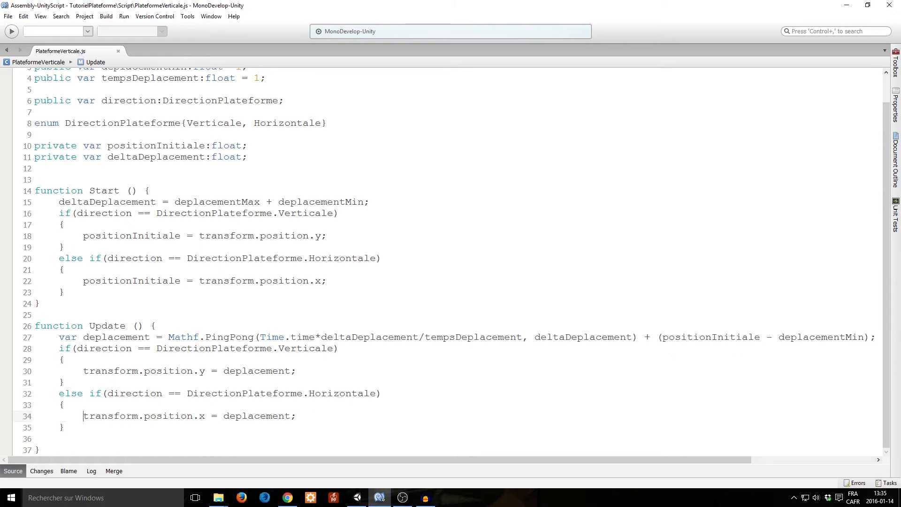
{"action": "key", "text": "ctrl+s"}
{"action": "key", "text": "alt+Tab"}
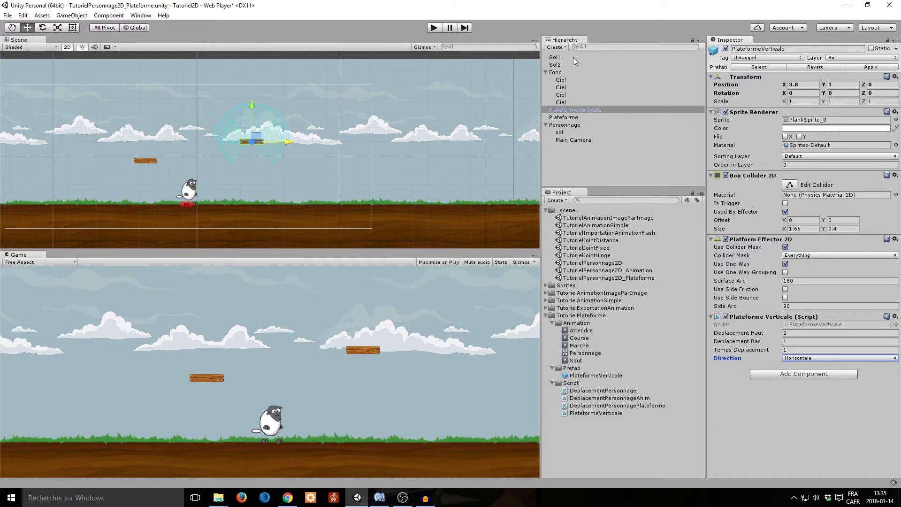
- Set PlateformeVerticale's Direction to Verticale and play-test the vertical movement
{"action": "left_click", "coordinate": [574, 108]}
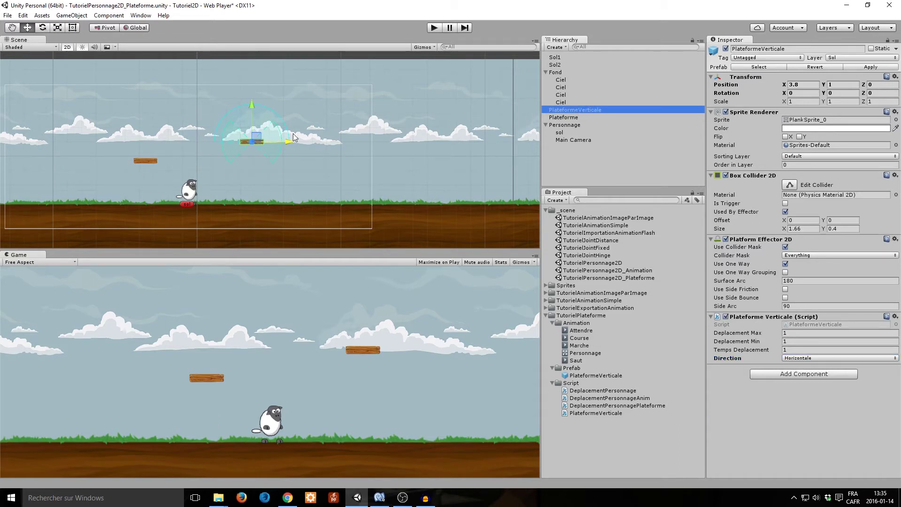
{"action": "left_click", "coordinate": [799, 357]}
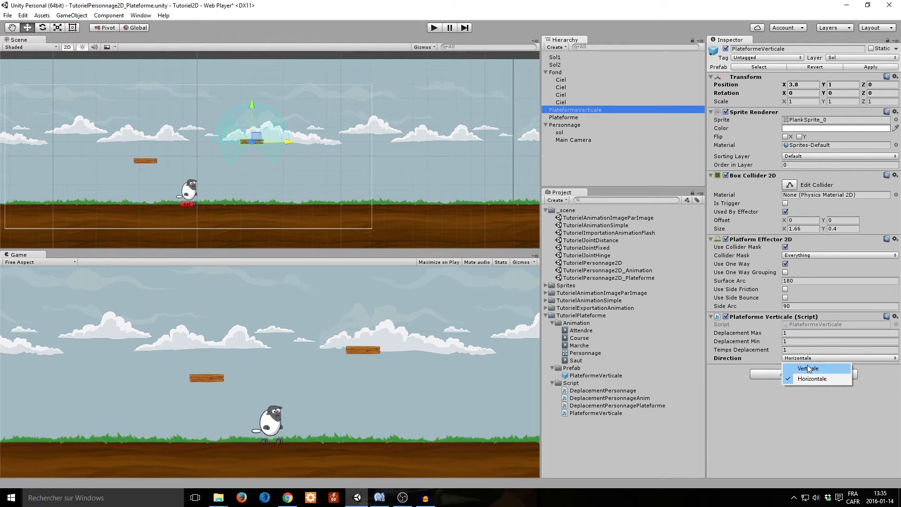
{"action": "left_click", "coordinate": [809, 369]}
{"action": "left_click", "coordinate": [435, 28]}
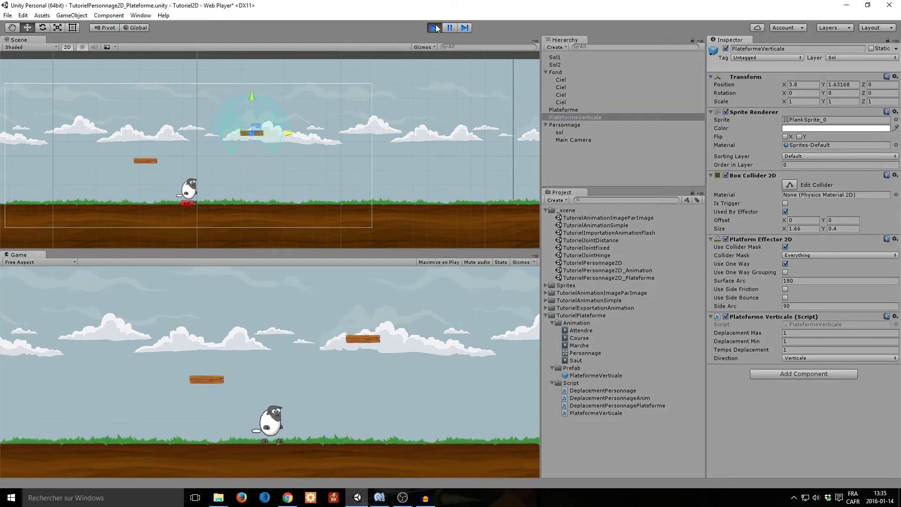
{"action": "left_click", "coordinate": [435, 27]}
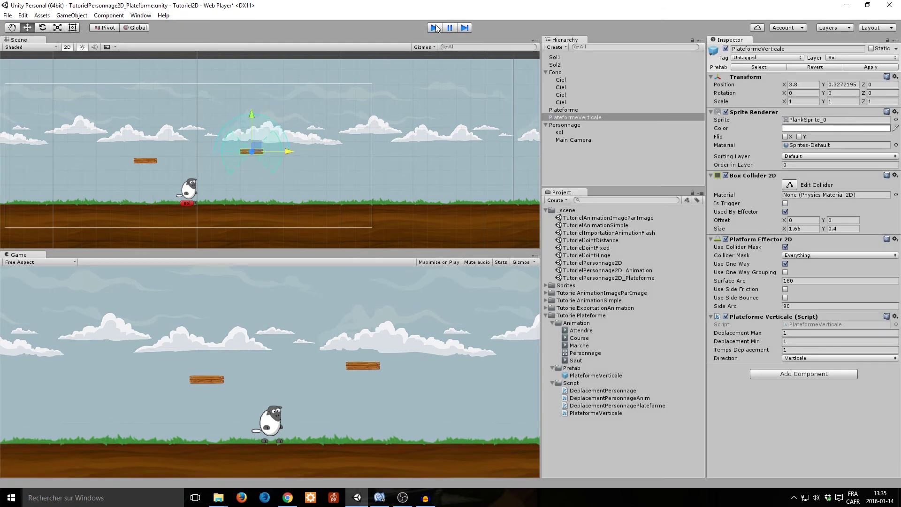
- Switch Direction back to Horizontale and play-test the horizontal movement
{"action": "left_click", "coordinate": [802, 359]}
{"action": "left_click", "coordinate": [810, 379]}
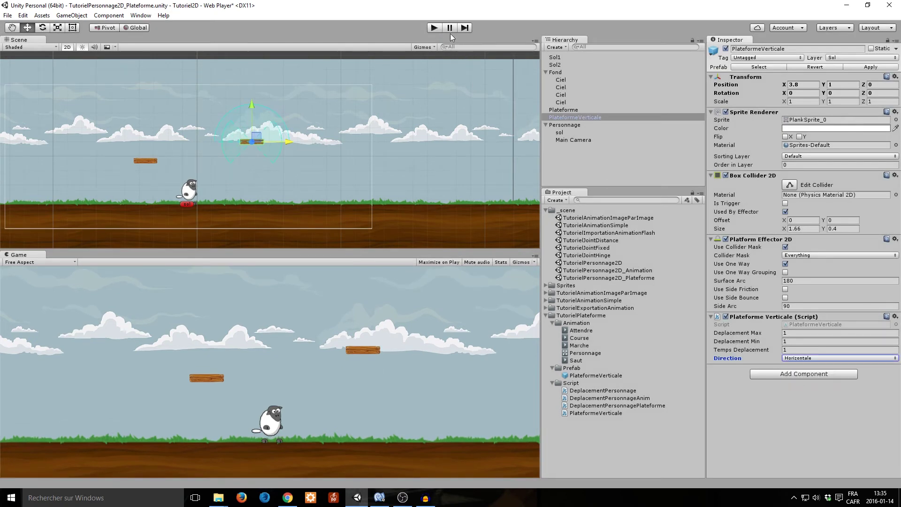
{"action": "left_click", "coordinate": [435, 27]}
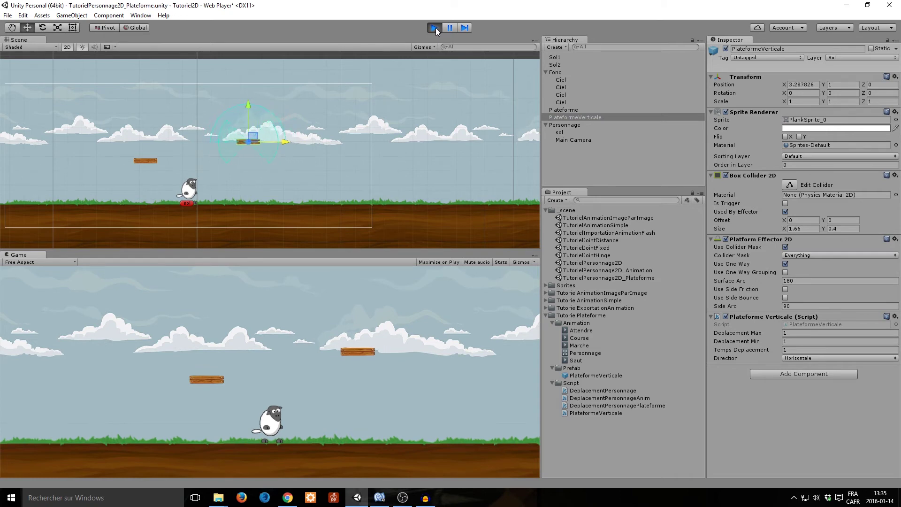
{"action": "left_click", "coordinate": [436, 27]}
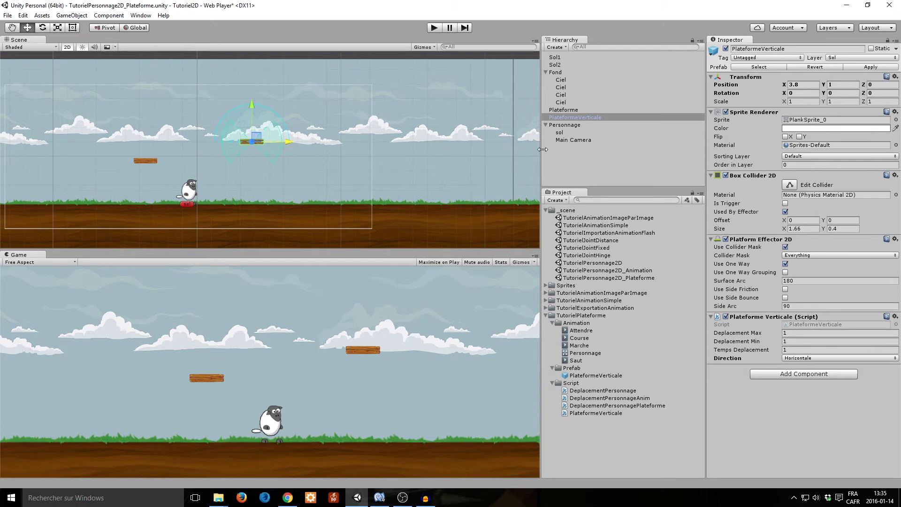
- Set Deplacement Max and Deplacement Min to 3
{"action": "left_click", "coordinate": [797, 334]}
{"action": "type", "text": "3"}
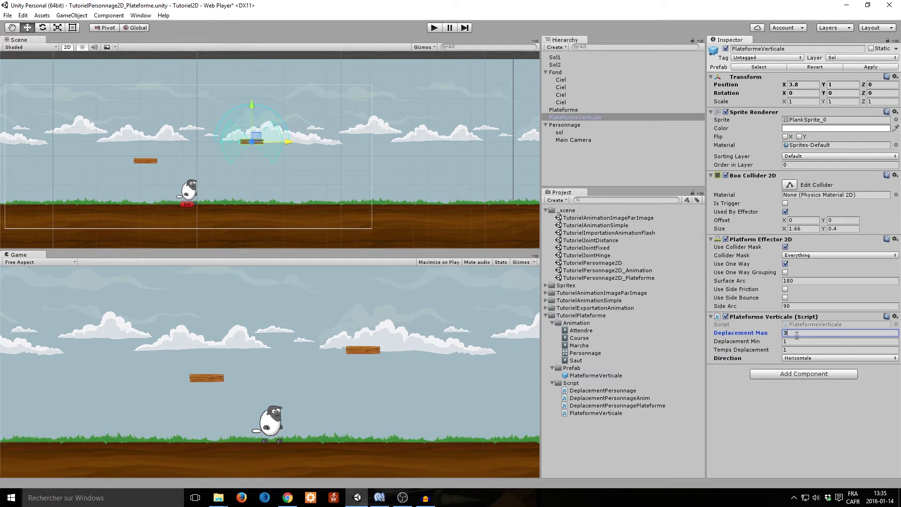
{"action": "key", "text": "Tab"}
{"action": "type", "text": "3"}
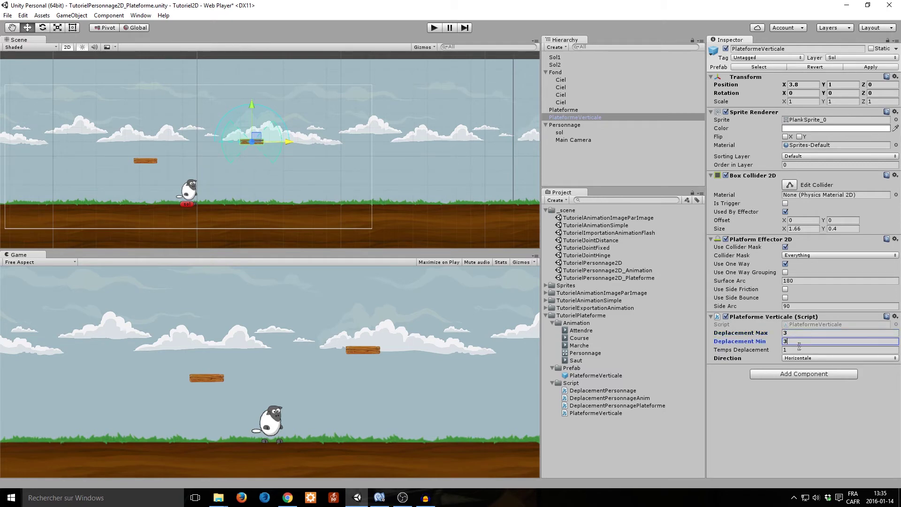
{"action": "key", "text": "Tab"}
- Set Temps Deplacement to 3 and play-test the platform with the new values
{"action": "type", "text": "3"}
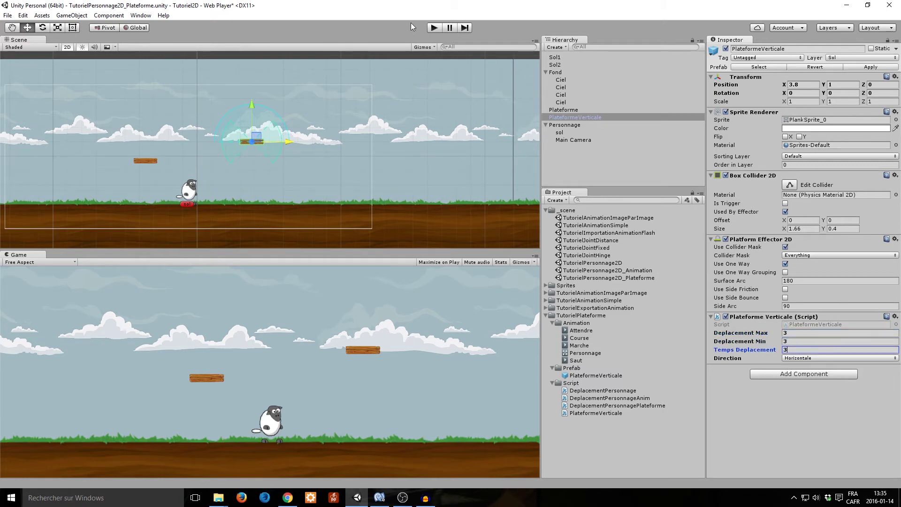
{"action": "left_click", "coordinate": [433, 29]}
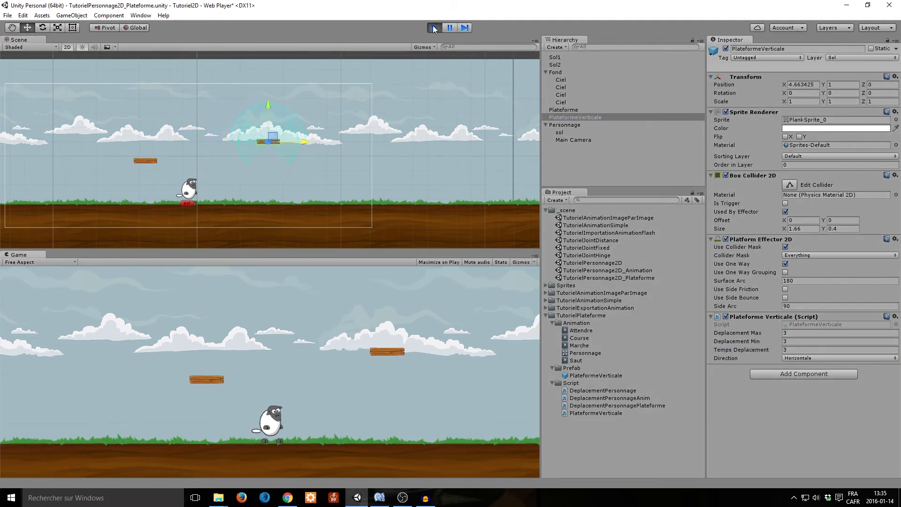
{"action": "left_click", "coordinate": [434, 28]}
- Lower the platform to Y -1.49, test the sheep jumping onto it, then open DeplacementPersonnagePlateforme
{"action": "left_click_drag", "start_coordinate": [254, 105], "coordinate": [255, 140]}
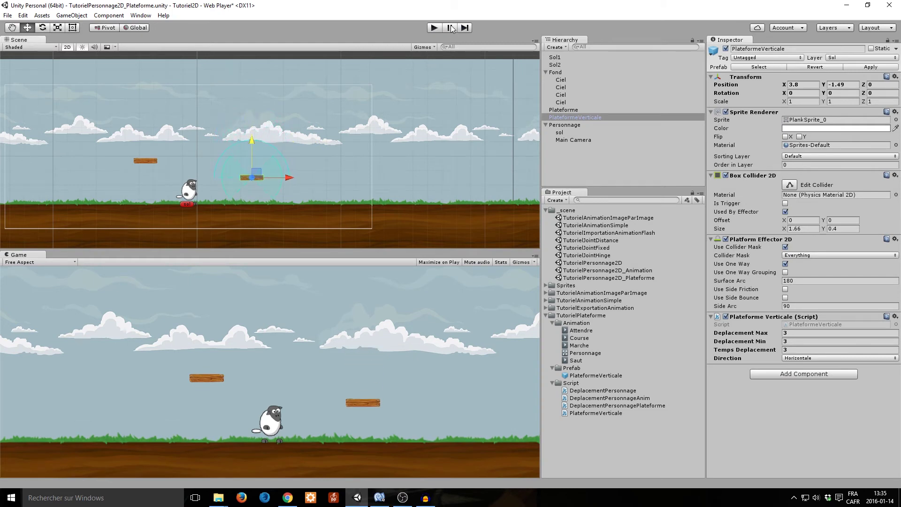
{"action": "left_click", "coordinate": [435, 28]}
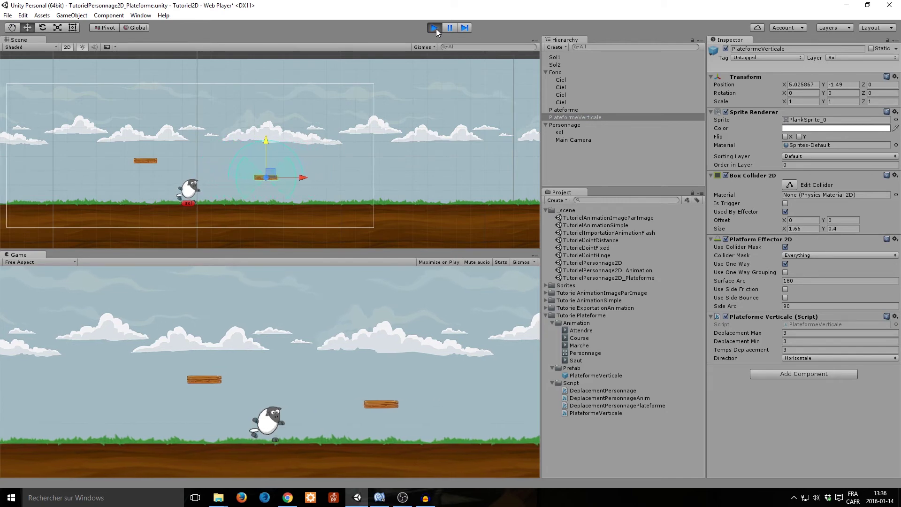
{"action": "key", "text": "Right"}
{"action": "key", "text": "space"}
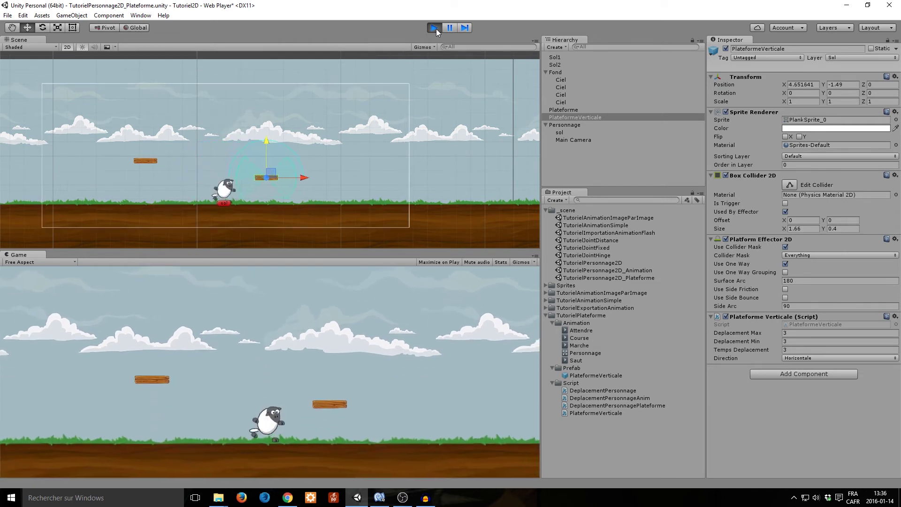
{"action": "key", "text": "Right"}
{"action": "key", "text": "space"}
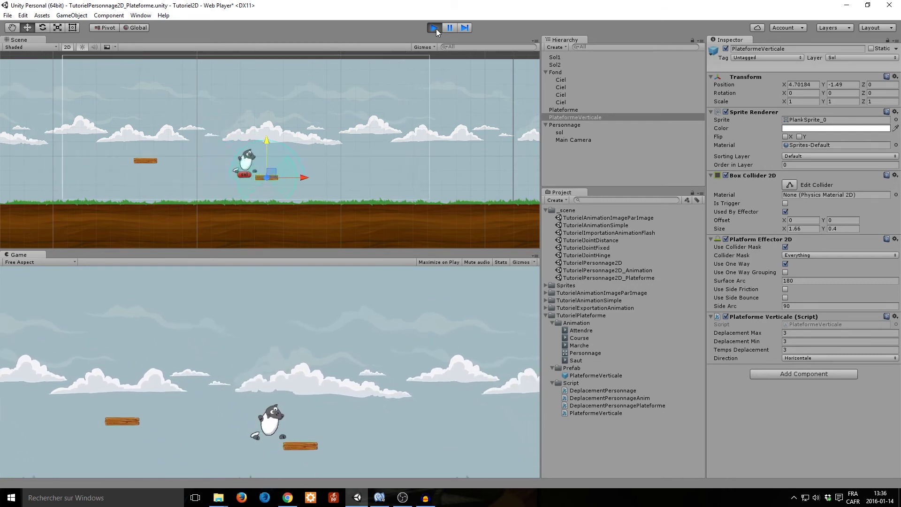
{"action": "left_click", "coordinate": [435, 29]}
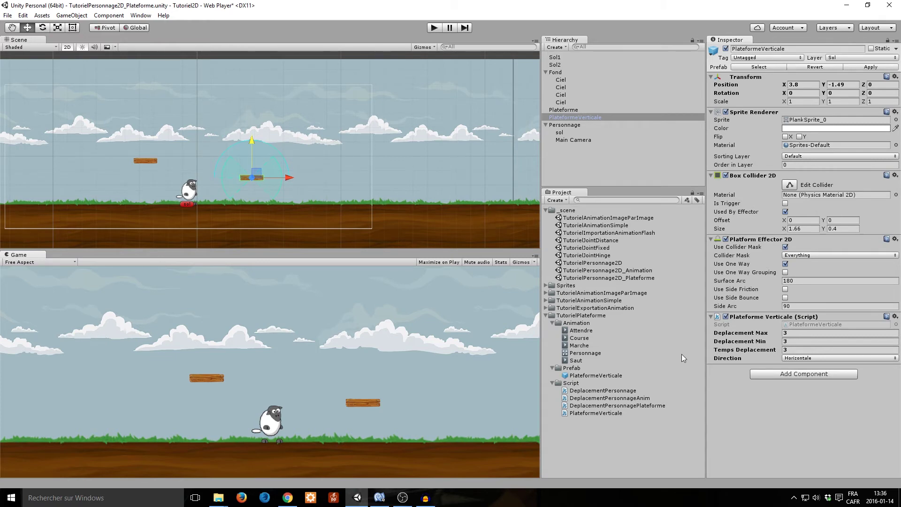
{"action": "left_click", "coordinate": [622, 406]}
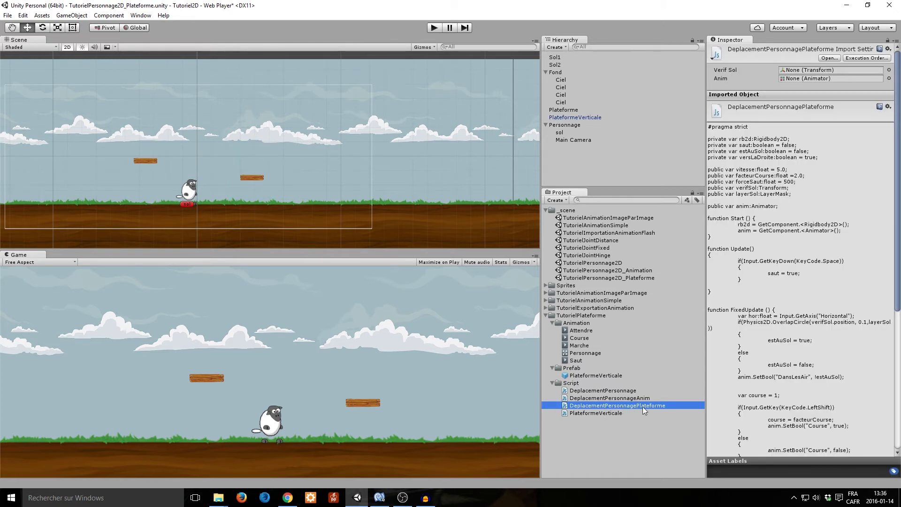
{"action": "double_click", "coordinate": [644, 406]}
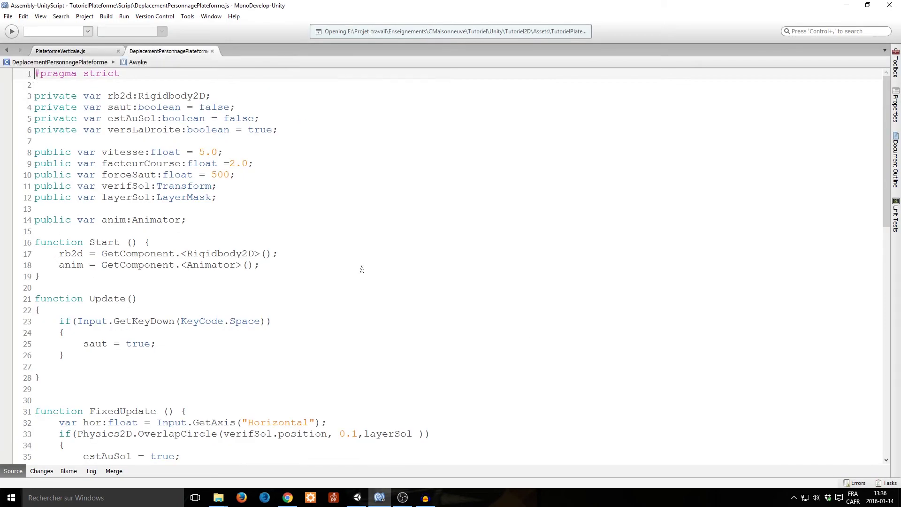
- Scroll to the end of DeplacementPersonnagePlateforme.js and insert blank lines below the Tourne function
{"action": "scroll", "coordinate": [361, 269], "scroll_direction": "down", "scroll_amount": 5}
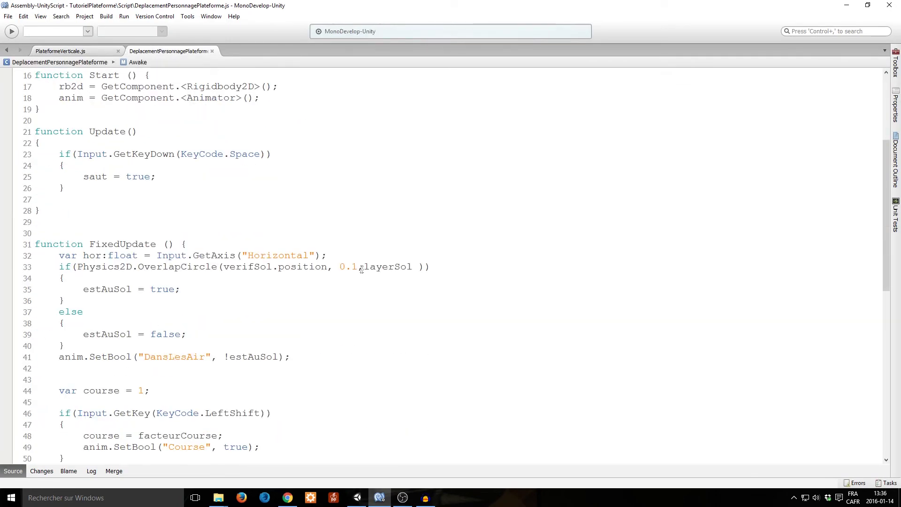
{"action": "scroll", "coordinate": [362, 269], "scroll_direction": "down", "scroll_amount": 2}
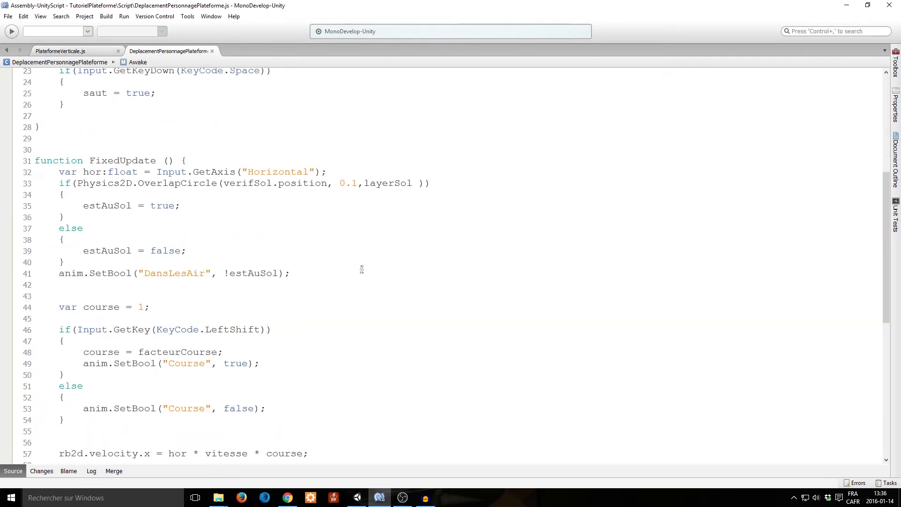
{"action": "scroll", "coordinate": [362, 269], "scroll_direction": "down", "scroll_amount": 4}
{"action": "scroll", "coordinate": [362, 269], "scroll_direction": "down", "scroll_amount": 4}
{"action": "key", "text": "alt+Tab"}
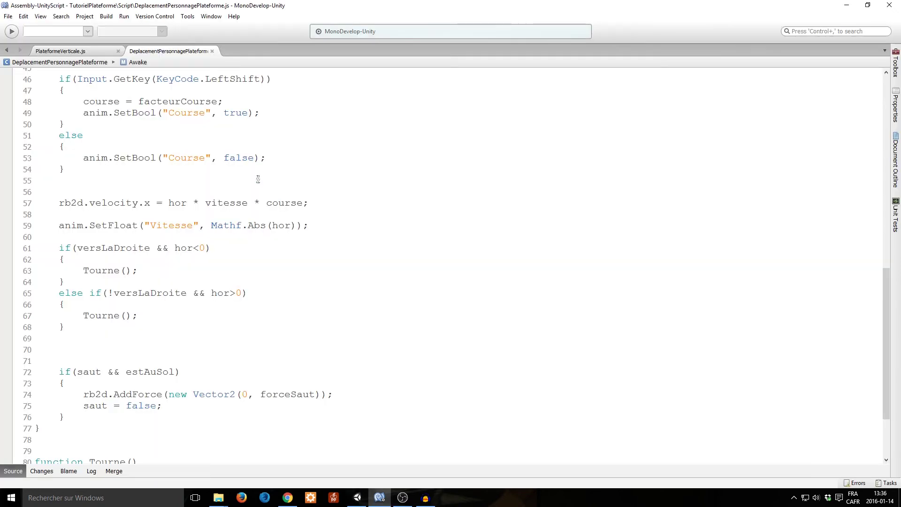
{"action": "scroll", "coordinate": [256, 181], "scroll_direction": "down", "scroll_amount": 4}
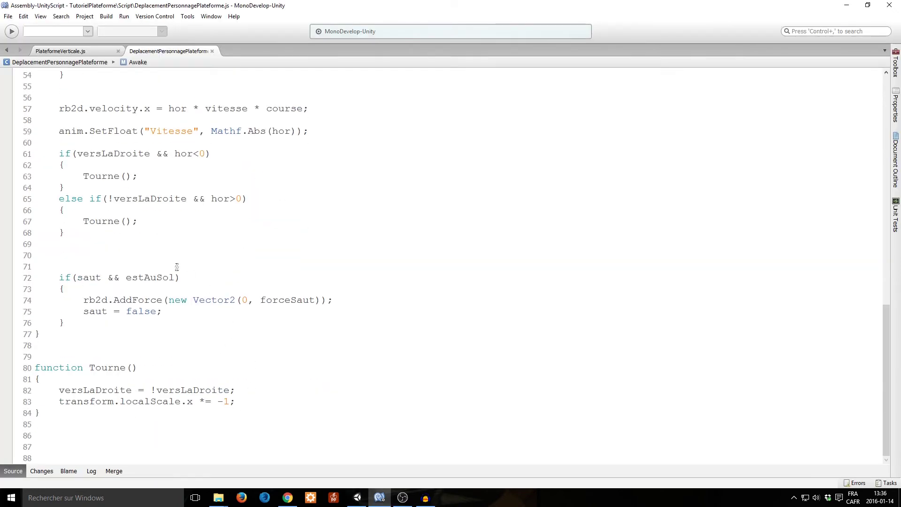
{"action": "key", "text": "alt+Tab"}
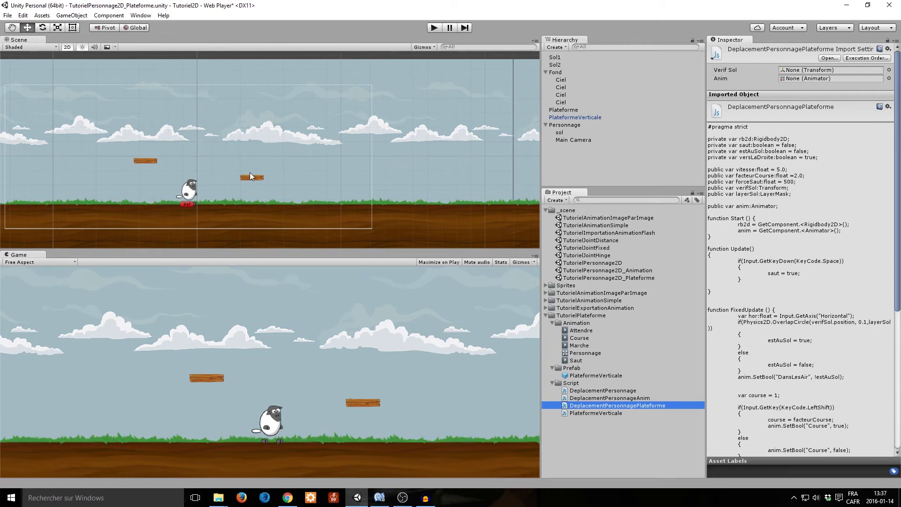
{"action": "key", "text": "alt+Tab"}
{"action": "scroll", "coordinate": [221, 249], "scroll_direction": "up", "scroll_amount": 5}
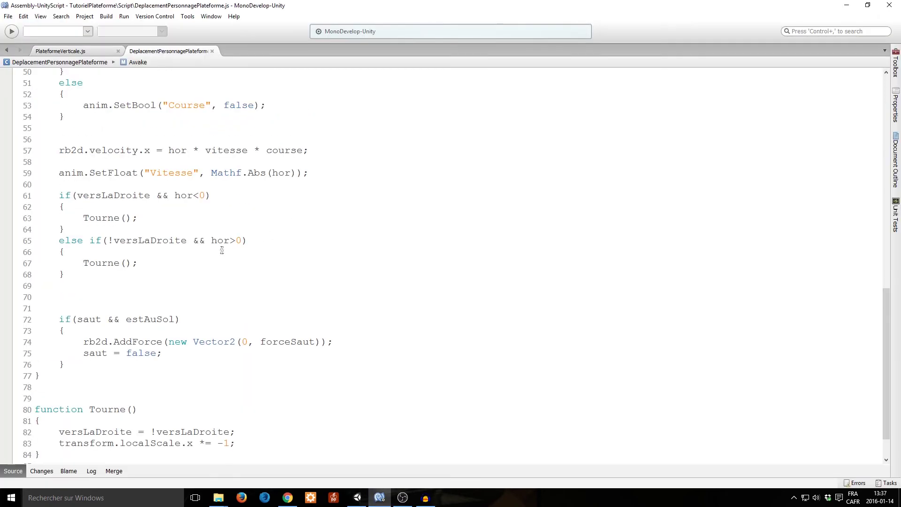
{"action": "left_click_drag", "start_coordinate": [59, 277], "coordinate": [382, 277]}
{"action": "scroll", "coordinate": [322, 277], "scroll_direction": "down", "scroll_amount": 5}
{"action": "left_click", "coordinate": [190, 425]}
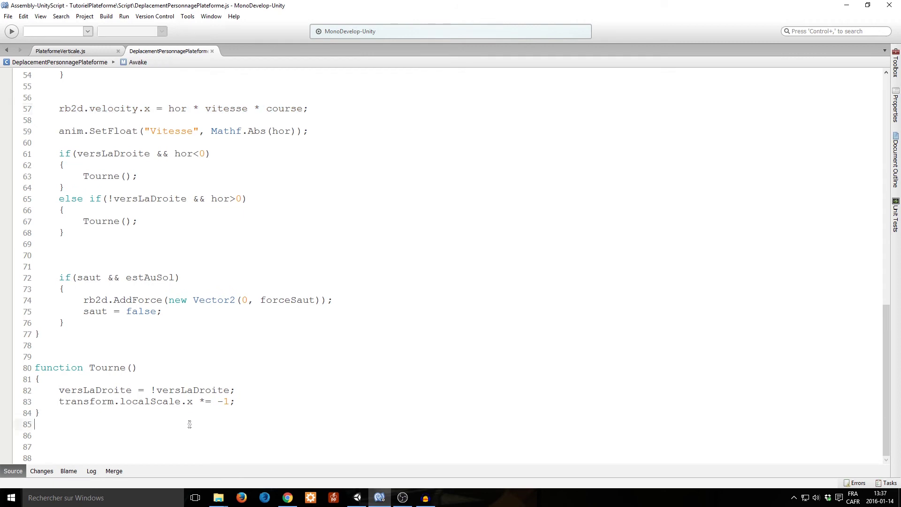
{"action": "key", "text": "Return"}
{"action": "key", "text": "Return"}
{"action": "key", "text": "Return"}
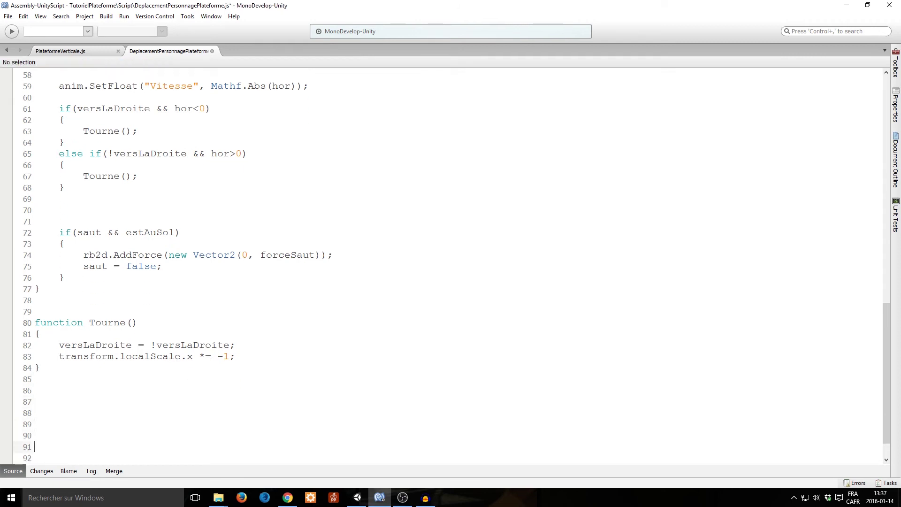
- Write function OnCollisionEnter2D(objet:Collision2D) with an opening brace on line 87 and save
{"action": "left_click", "coordinate": [35, 402]}
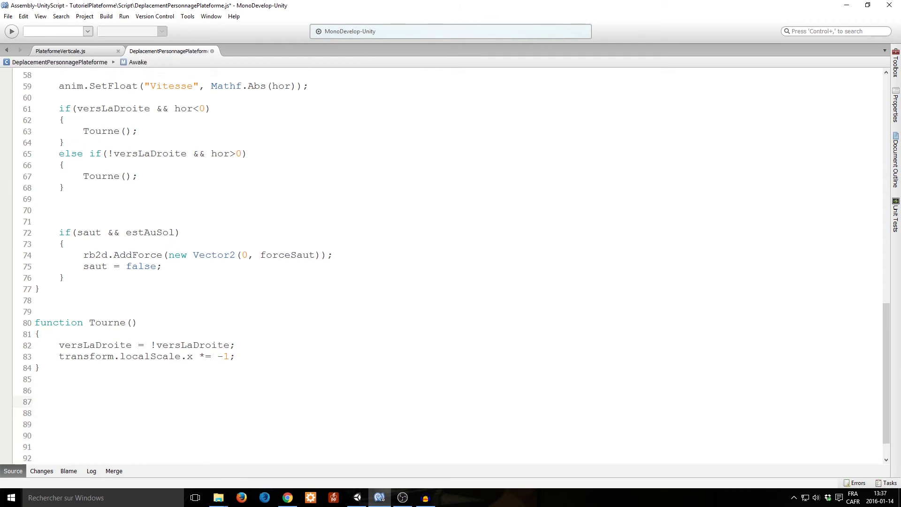
{"action": "type", "text": "On"}
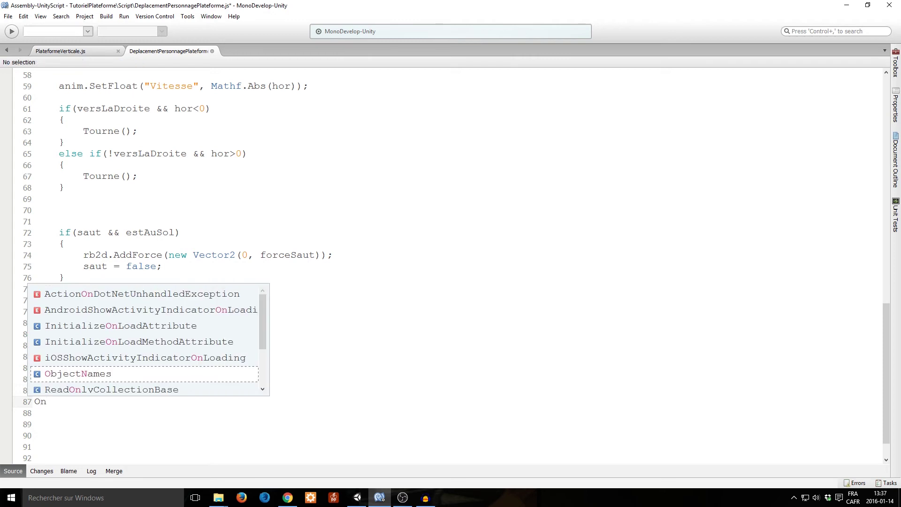
{"action": "type", "text": "funct"}
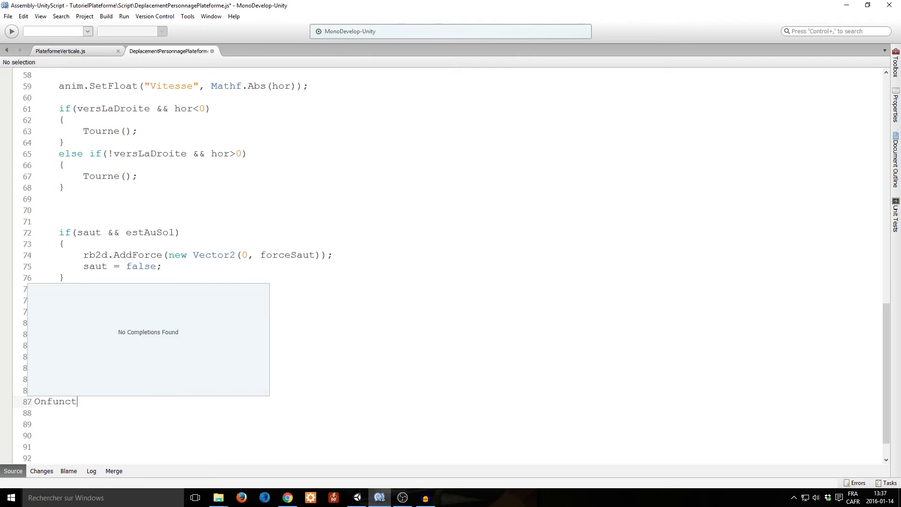
{"action": "key", "text": "shift+Home"}
{"action": "key", "text": "BackSpace"}
{"action": "type", "text": "function "}
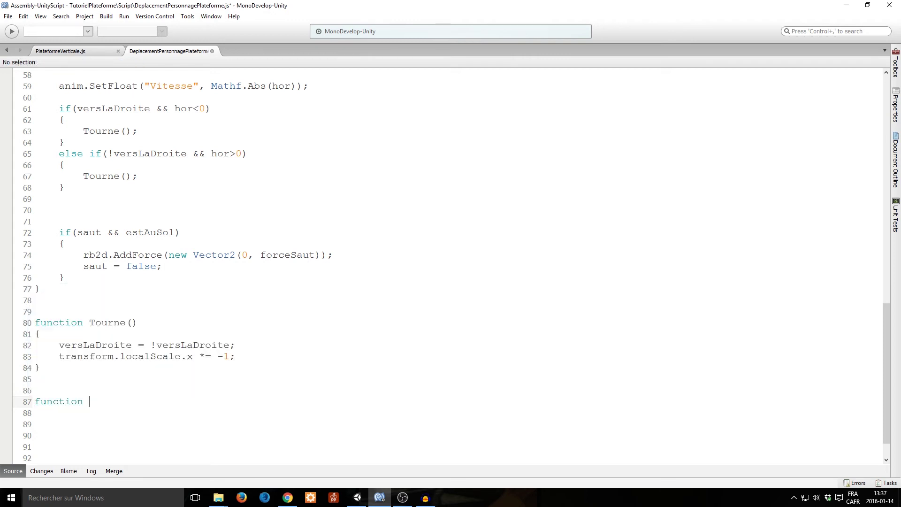
{"action": "type", "text": "OnColli"}
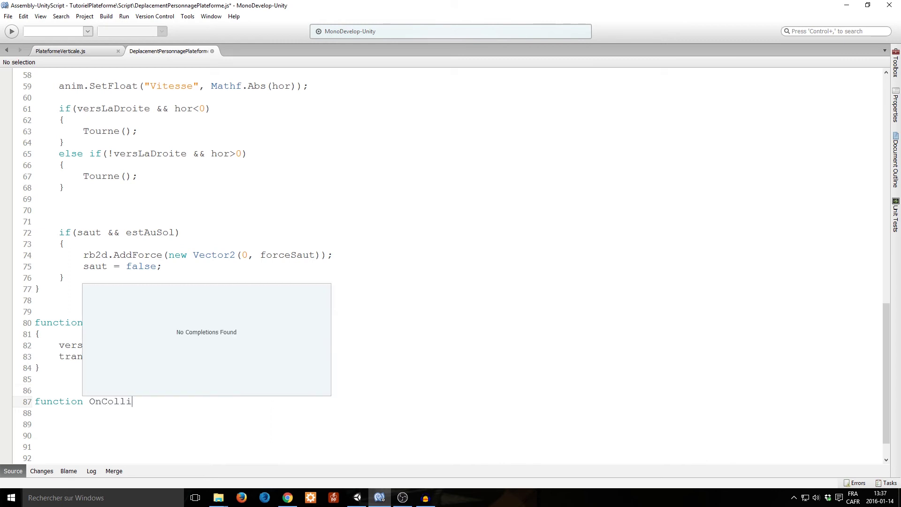
{"action": "type", "text": "sion"}
{"action": "type", "text": "Enter2D"}
{"action": "type", "text": "()"}
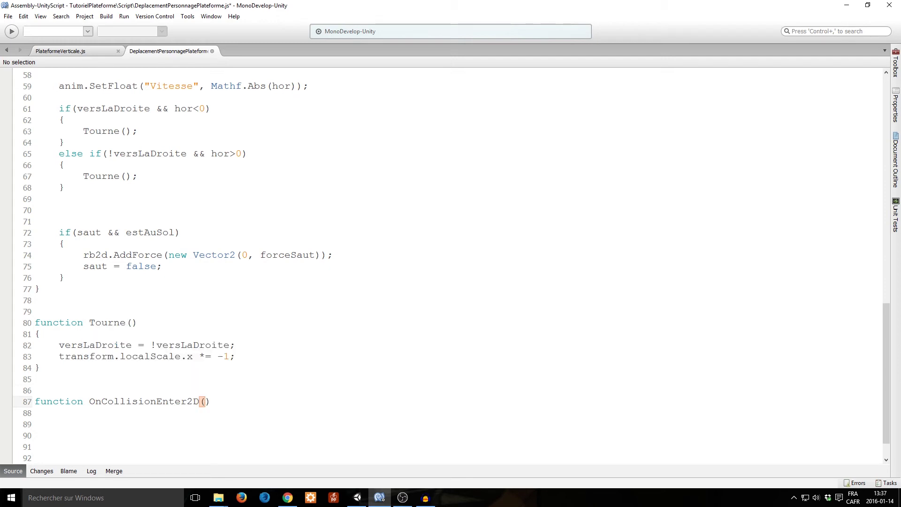
{"action": "type", "text": "objet:Co"}
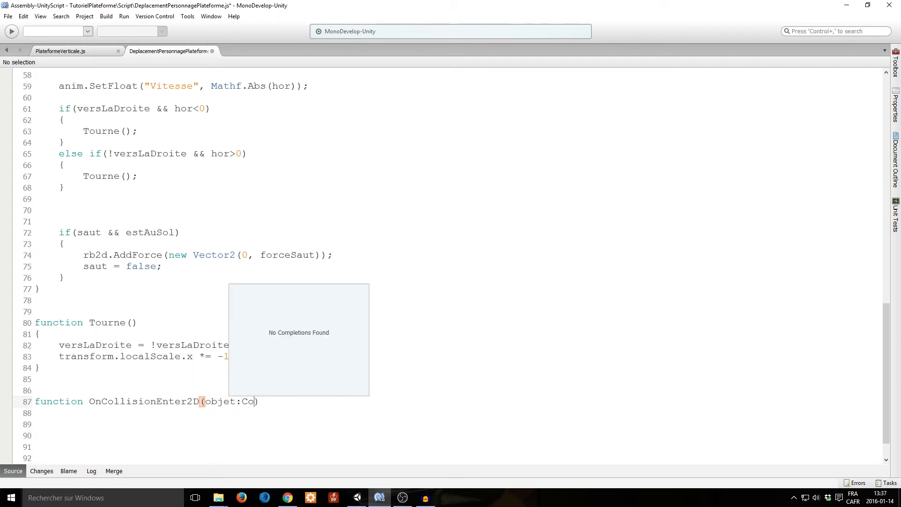
{"action": "type", "text": "llision2D"}
{"action": "type", "text": ")"}
{"action": "key", "text": "Return"}
{"action": "type", "text": "{"}
{"action": "key", "text": "Return"}
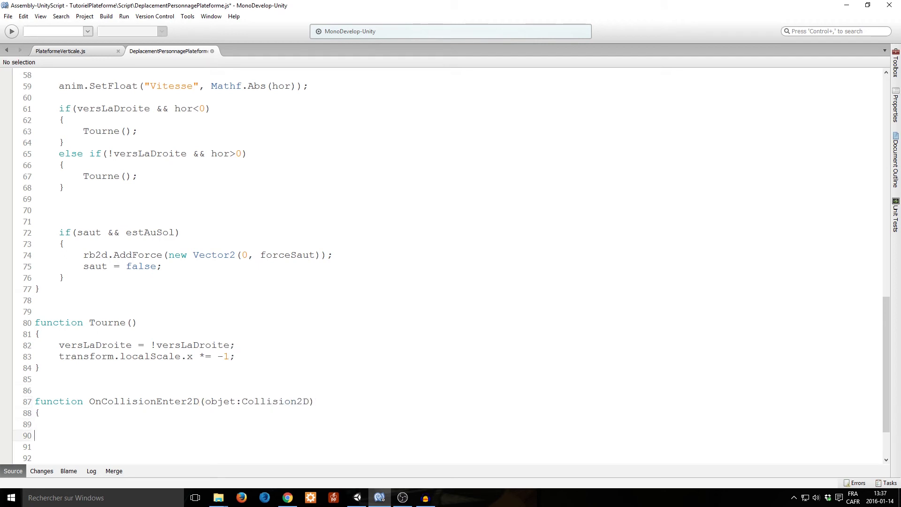
{"action": "key", "text": "Tab"}
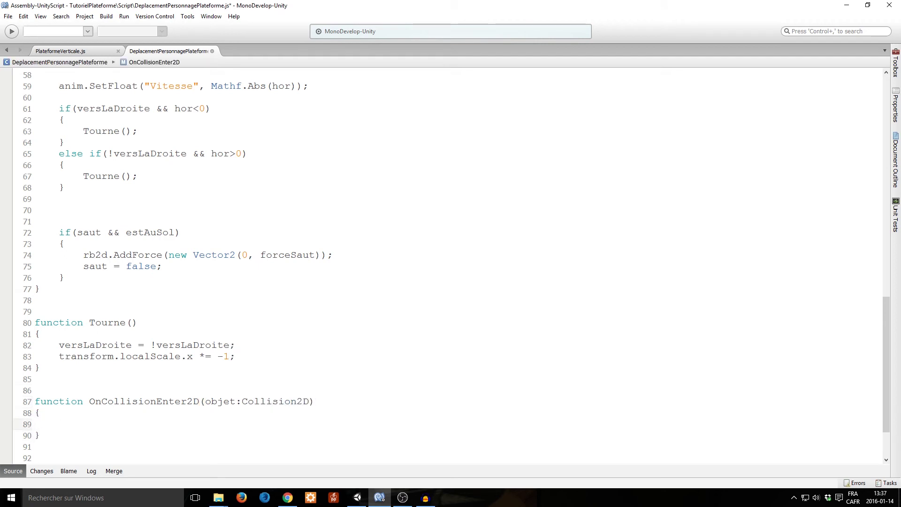
{"action": "key", "text": "ctrl+s"}
- Type if(objet.gameObject.tag == "PlateformeMobile") with an opening brace inside OnCollisionEnter2D
{"action": "type", "text": "if("}
{"action": "type", "text": "objet."}
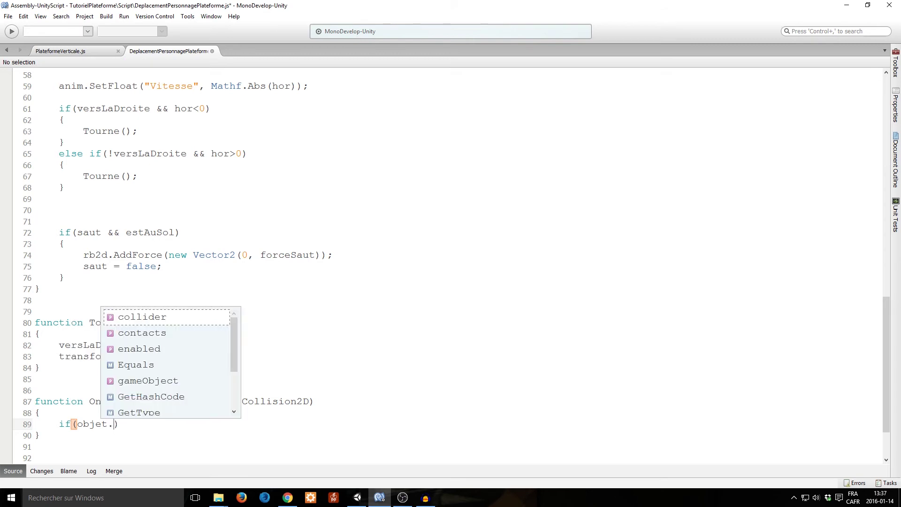
{"action": "type", "text": "game"}
{"action": "key", "text": "Return"}
{"action": "type", "text": "."}
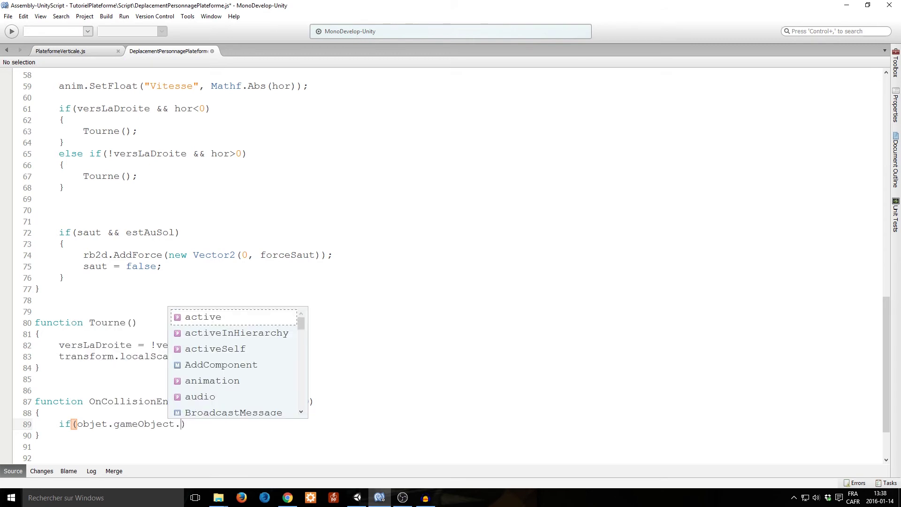
{"action": "type", "text": "t"}
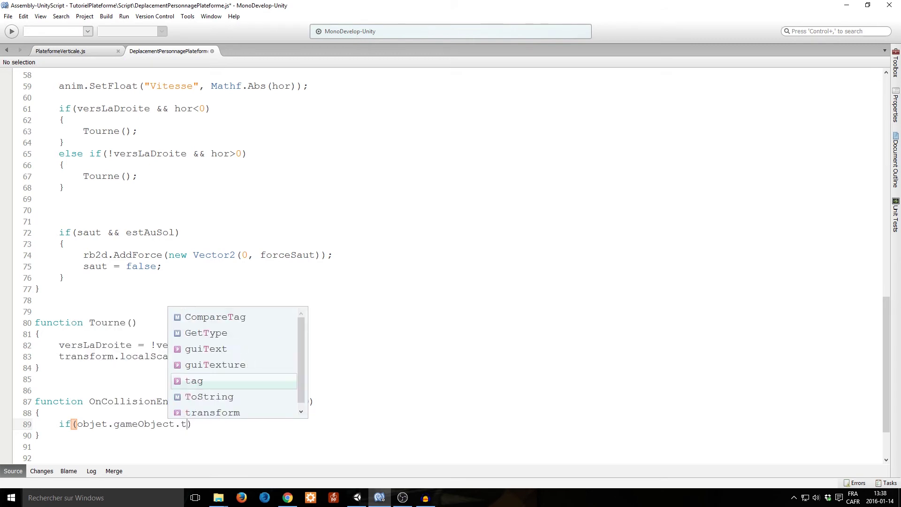
{"action": "type", "text": "ag"}
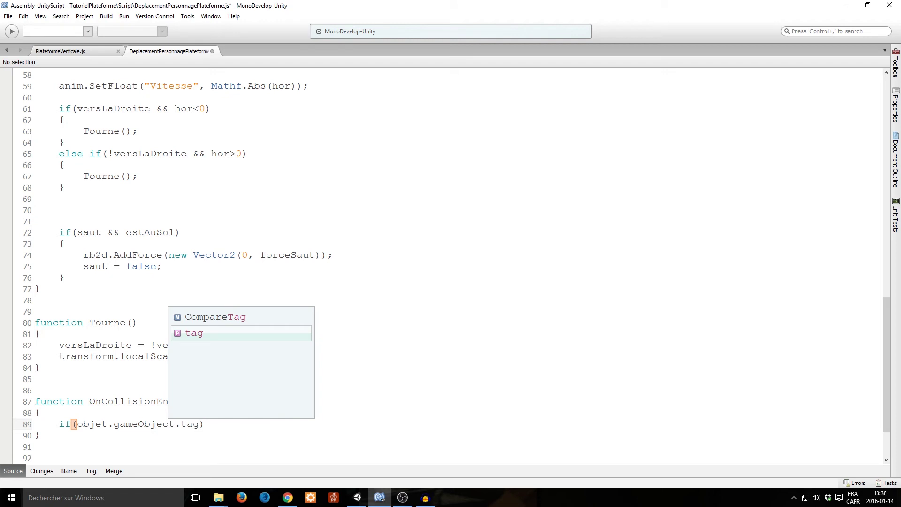
{"action": "type", "text": " == \"P"}
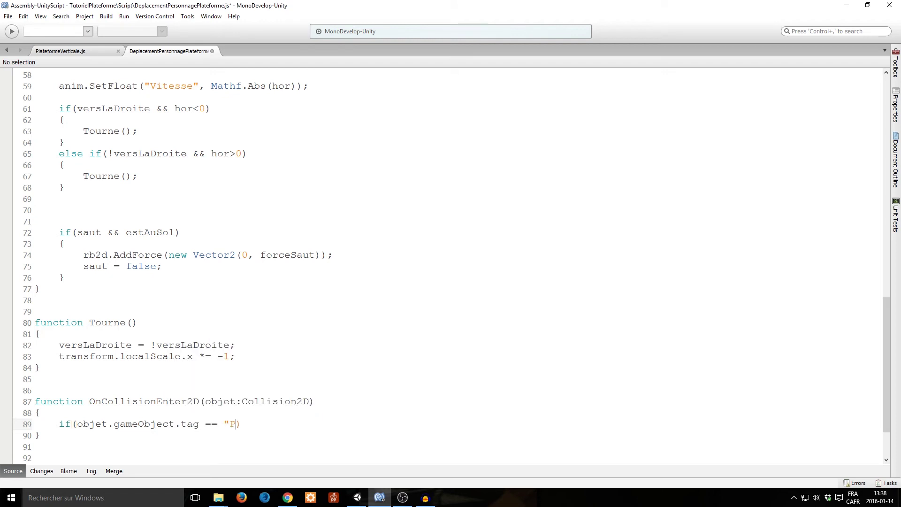
{"action": "type", "text": "latef"}
{"action": "type", "text": "ormeMobile"}
{"action": "type", "text": "\")"}
{"action": "key", "text": "Return"}
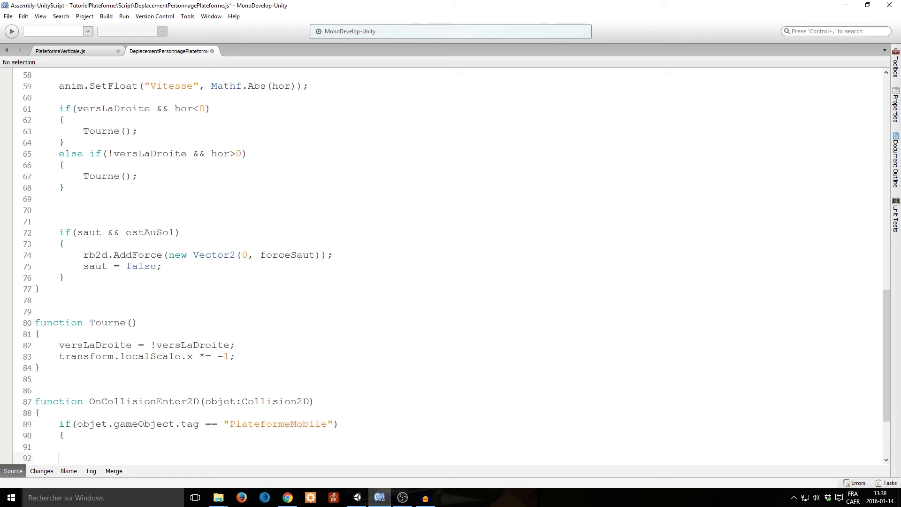
{"action": "type", "text": "{"}
- Add blank lines at the end of the script and place the cursor inside the if block
{"action": "scroll", "coordinate": [212, 420], "scroll_direction": "down", "scroll_amount": 3}
{"action": "key", "text": "Down"}
{"action": "key", "text": "Down"}
{"action": "key", "text": "Down"}
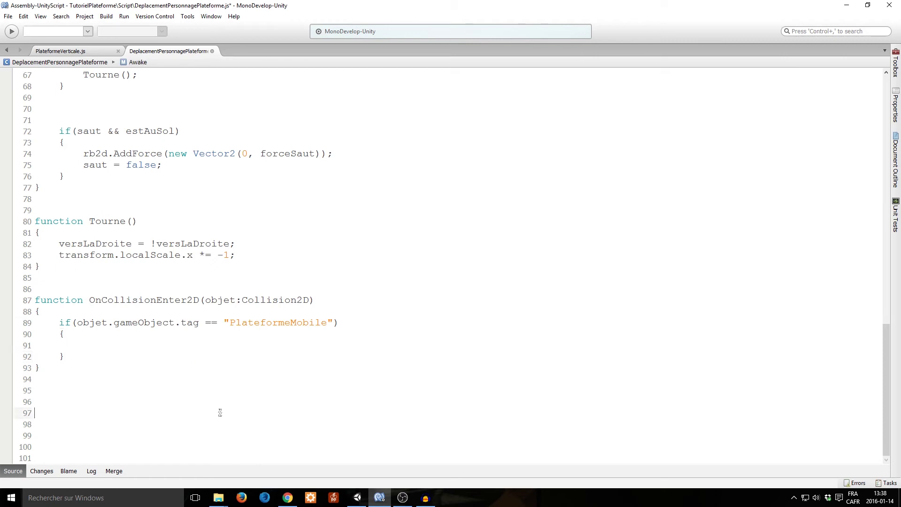
{"action": "key", "text": "Down"}
{"action": "key", "text": "Down"}
{"action": "key", "text": "Down"}
{"action": "key", "text": "Down"}
{"action": "key", "text": "Return"}
{"action": "key", "text": "Return"}
{"action": "key", "text": "Return"}
{"action": "key", "text": "Return"}
{"action": "key", "text": "Return"}
{"action": "key", "text": "Return"}
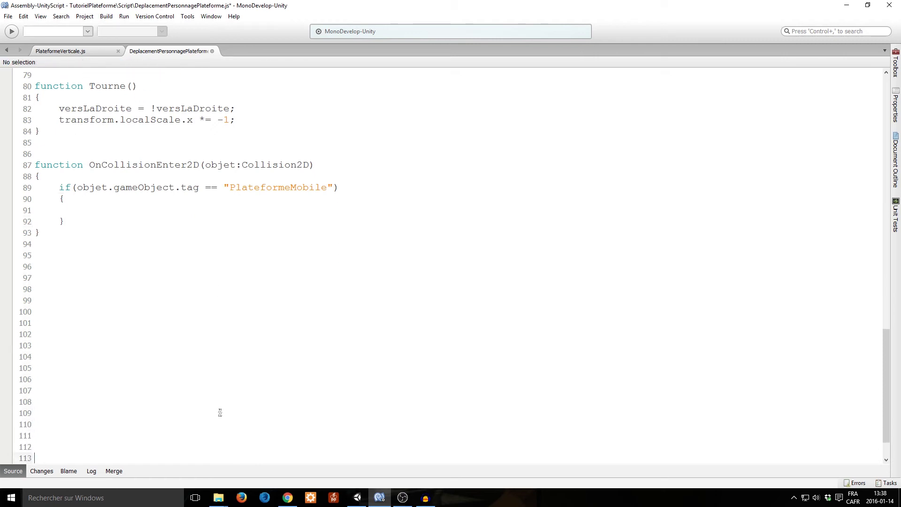
{"action": "key", "text": "Return"}
{"action": "double_click", "coordinate": [277, 176]}
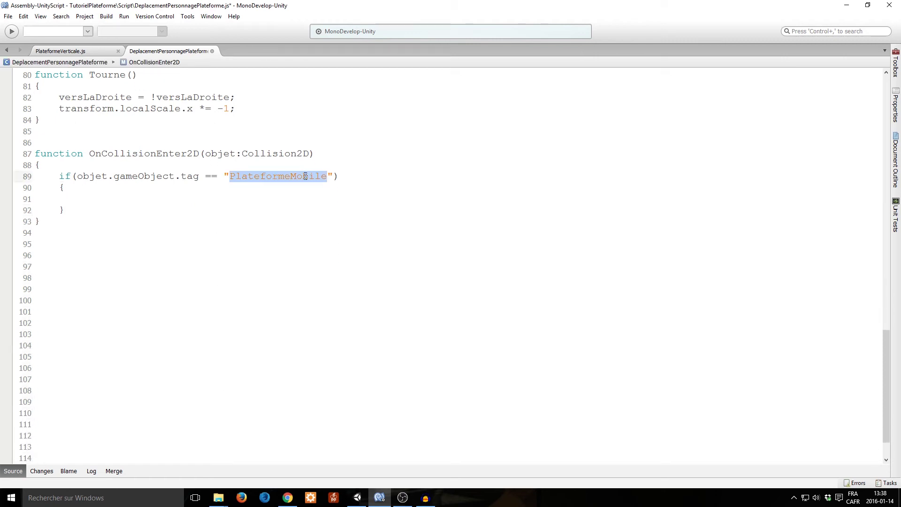
{"action": "double_click", "coordinate": [195, 177]}
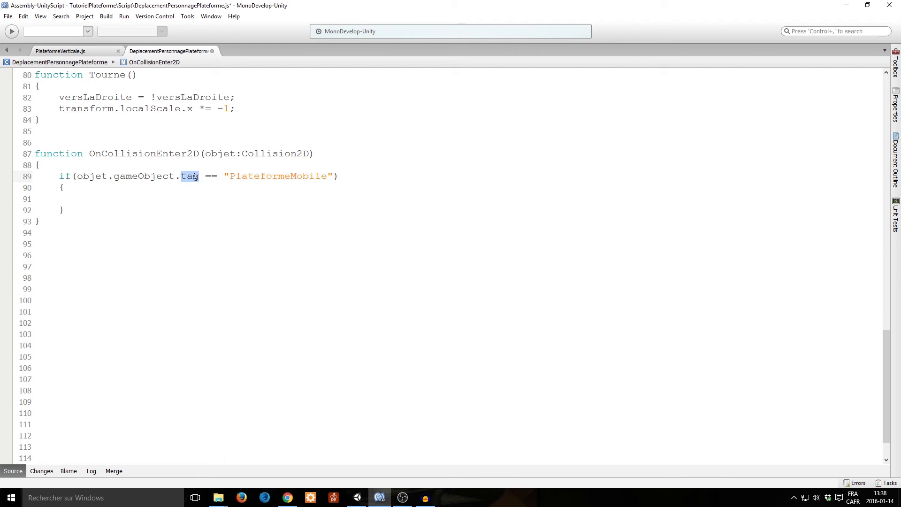
{"action": "double_click", "coordinate": [254, 177]}
{"action": "left_click", "coordinate": [111, 199]}
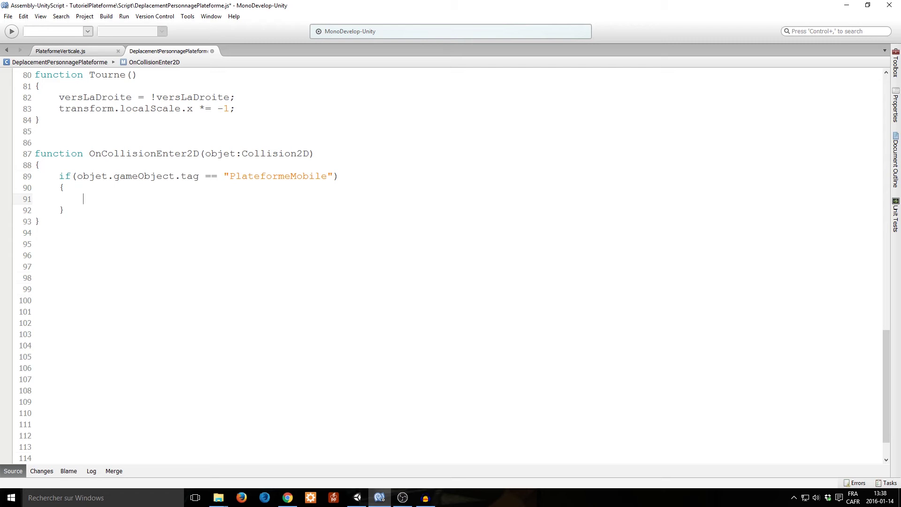
- Write transform.parent = objet.transform; inside the PlateformeMobile tag check on line 91
{"action": "type", "text": "trans"}
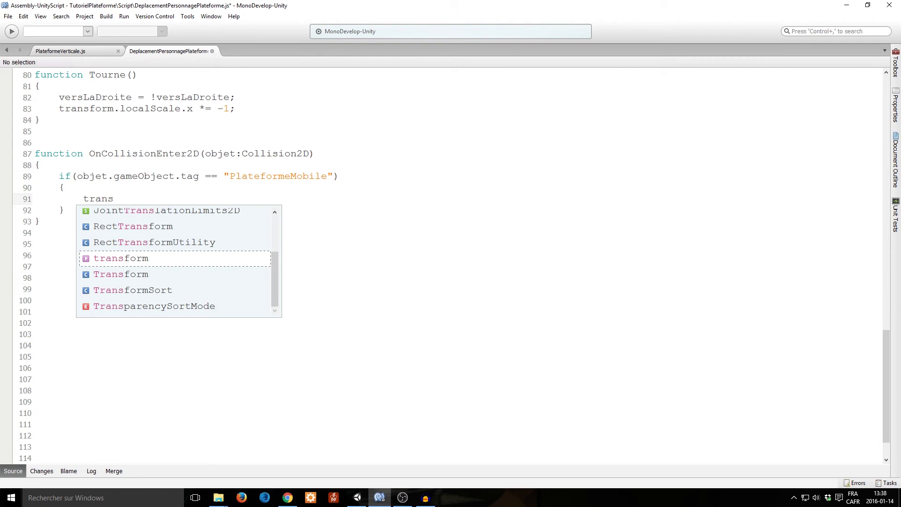
{"action": "key", "text": "Return"}
{"action": "type", "text": ".p"}
{"action": "key", "text": "Return"}
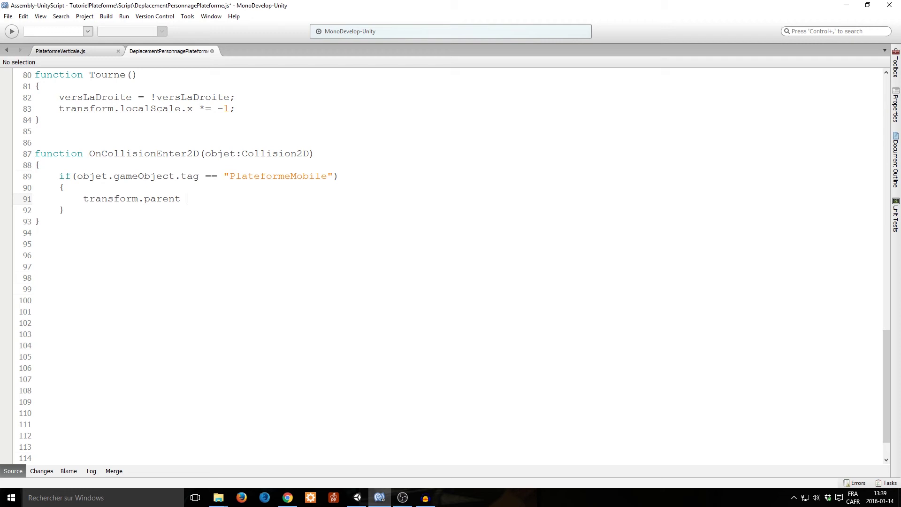
{"action": "type", "text": "= o"}
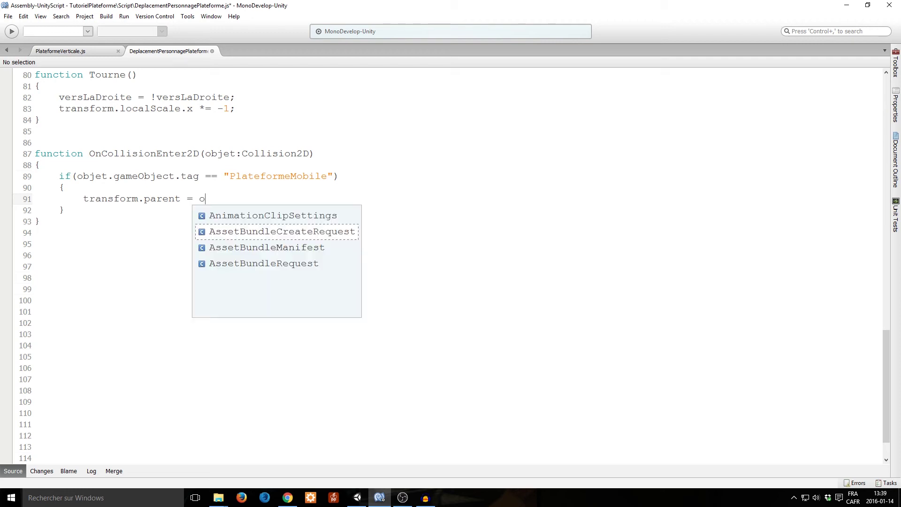
{"action": "type", "text": "bje"}
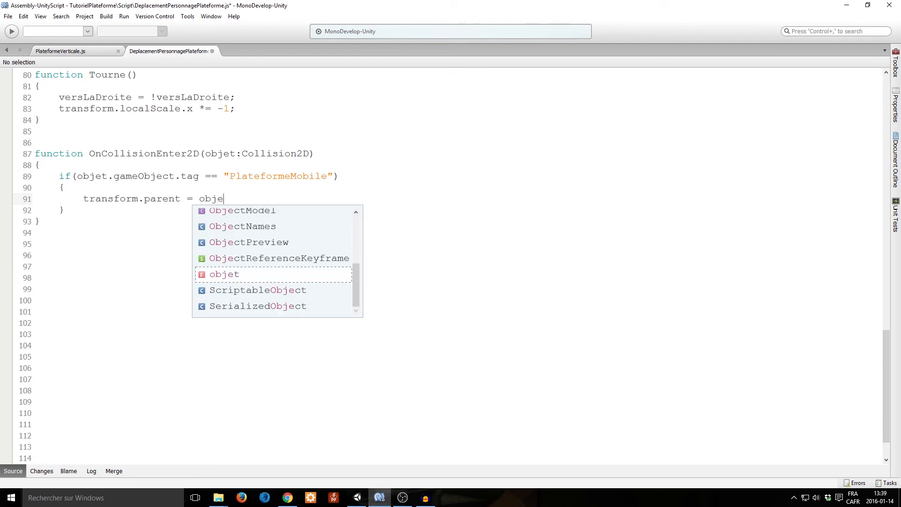
{"action": "type", "text": "t.trans"}
{"action": "key", "text": "Return"}
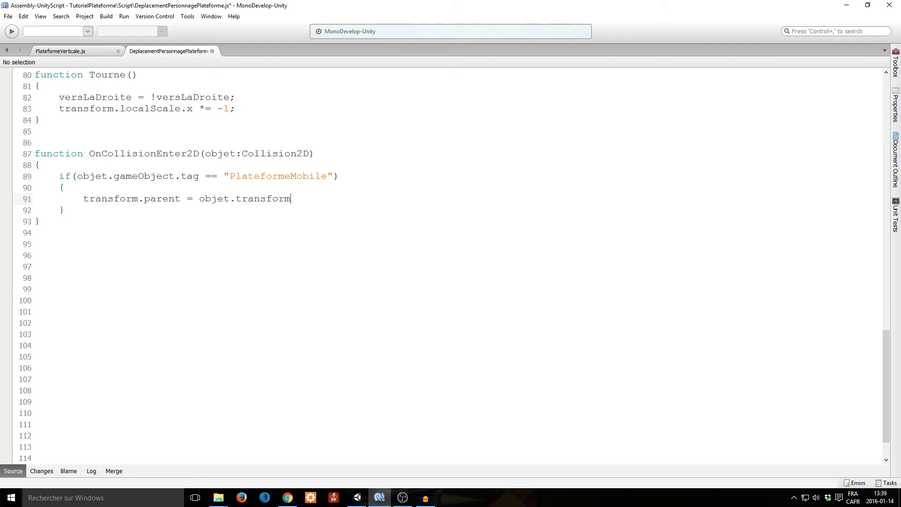
- Explain line 91's parenting statement, using the sol child under Personnage in Unity as an example
{"action": "double_click", "coordinate": [159, 198]}
{"action": "key", "text": "alt+Tab"}
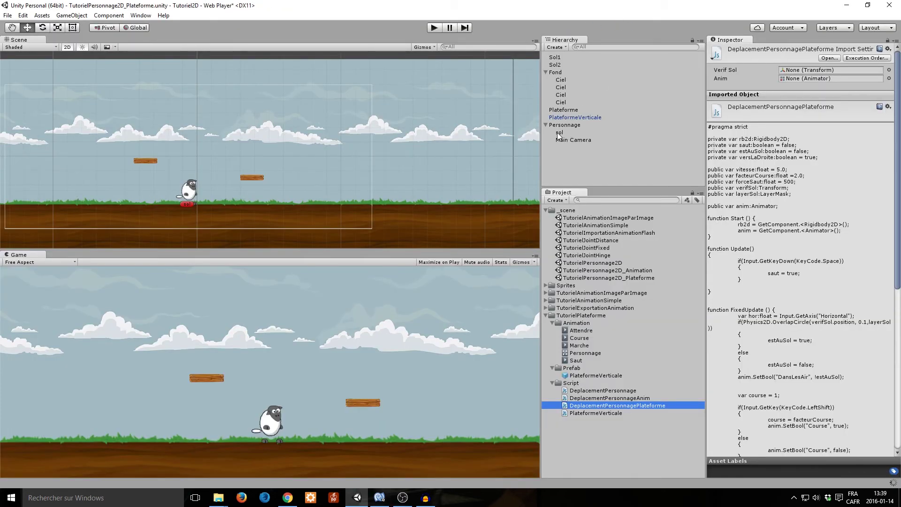
{"action": "left_click", "coordinate": [562, 134]}
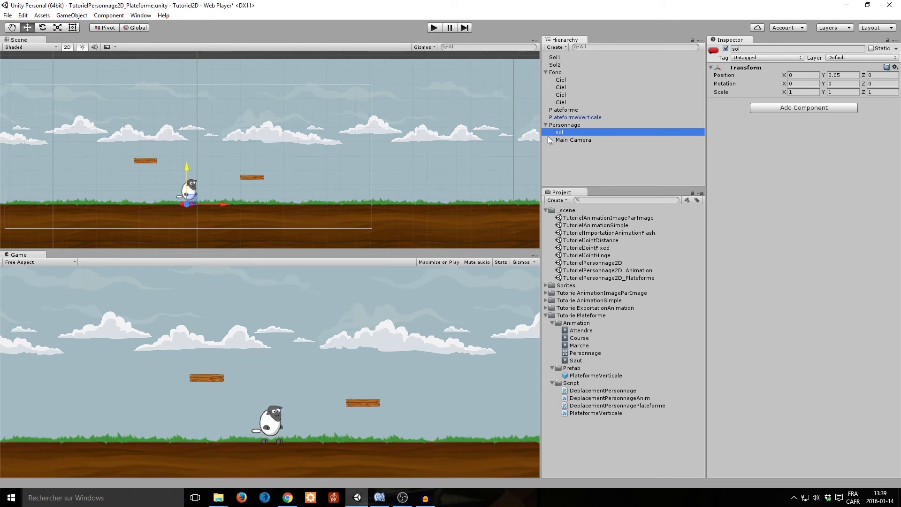
{"action": "key", "text": "alt+Tab"}
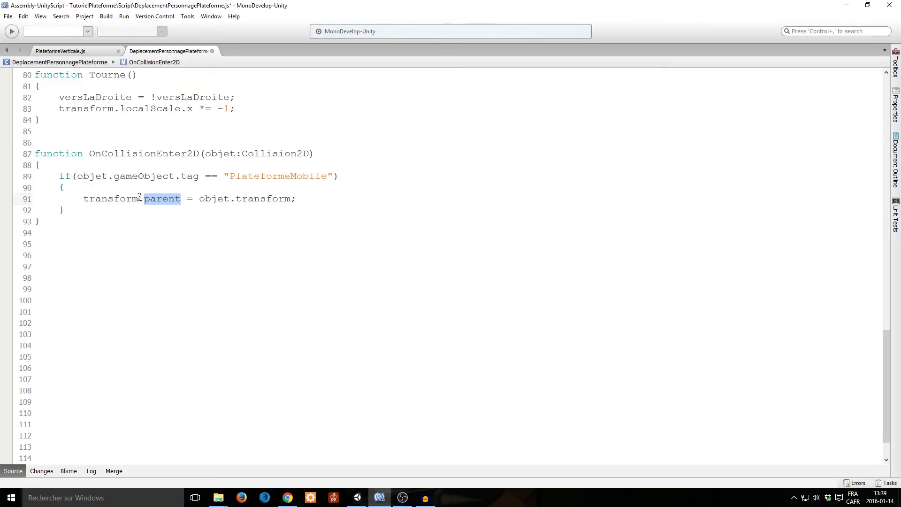
{"action": "left_click", "coordinate": [117, 200]}
{"action": "left_click", "coordinate": [166, 200]}
{"action": "left_click", "coordinate": [228, 199]}
{"action": "left_click", "coordinate": [259, 200]}
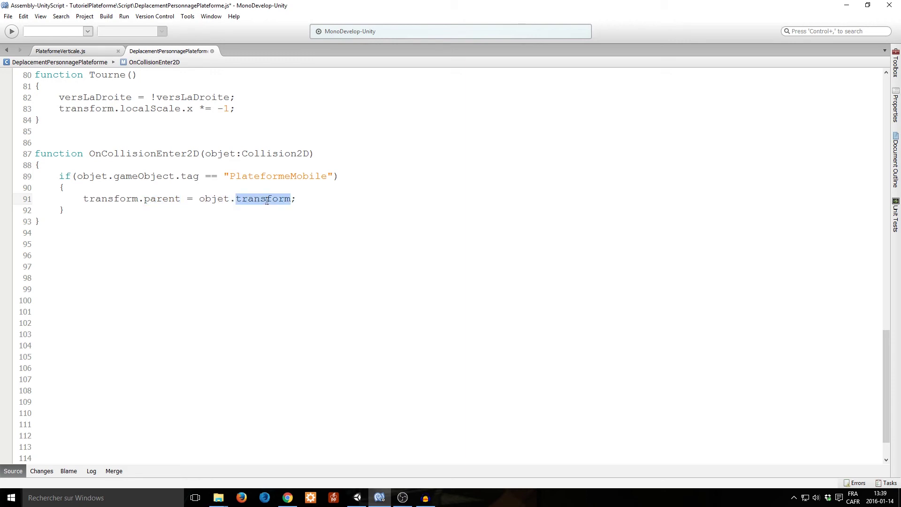
{"action": "left_click", "coordinate": [100, 197]}
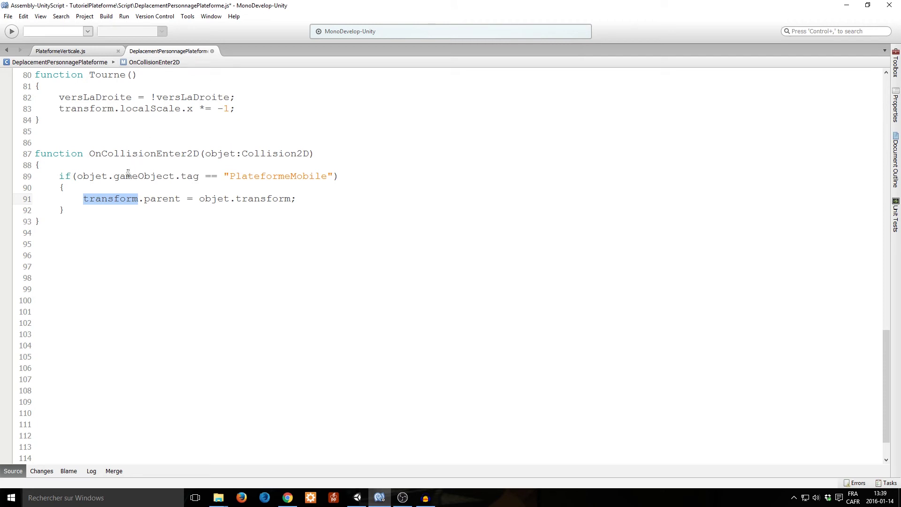
{"action": "left_click", "coordinate": [316, 196]}
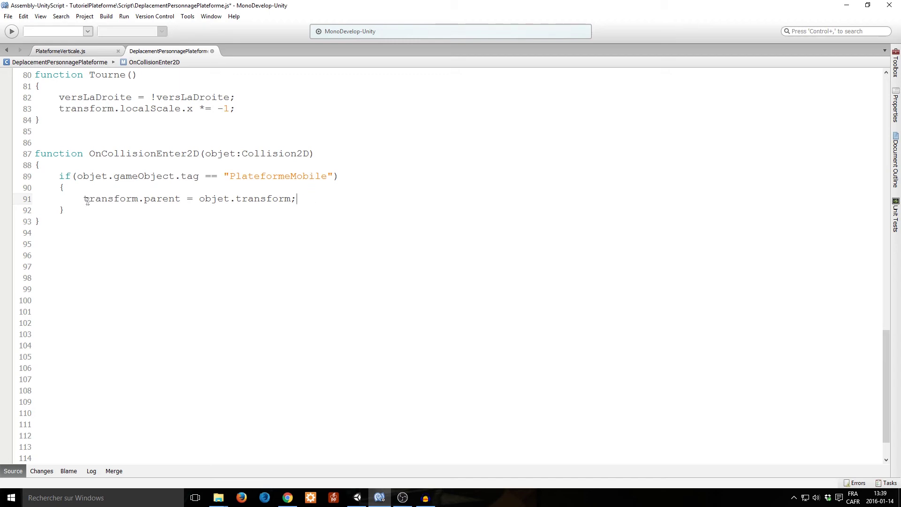
{"action": "key", "text": "alt+Tab"}
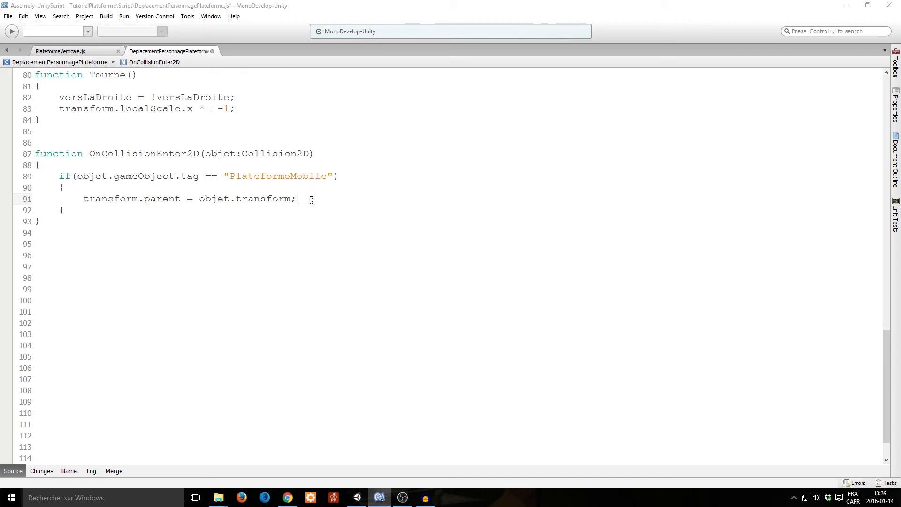
- Create a new tag named PlateformeMobile from PlateformeVerticale's tag list
{"action": "left_click", "coordinate": [434, 29]}
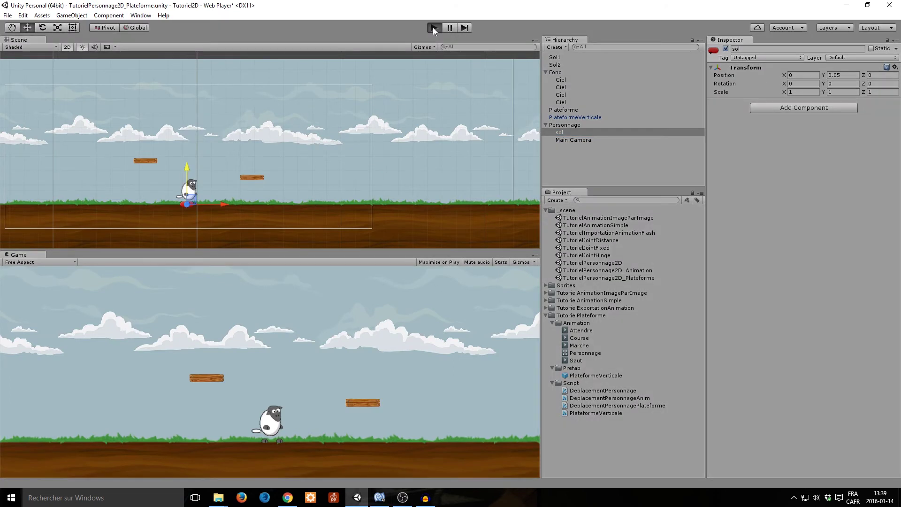
{"action": "left_click", "coordinate": [435, 29]}
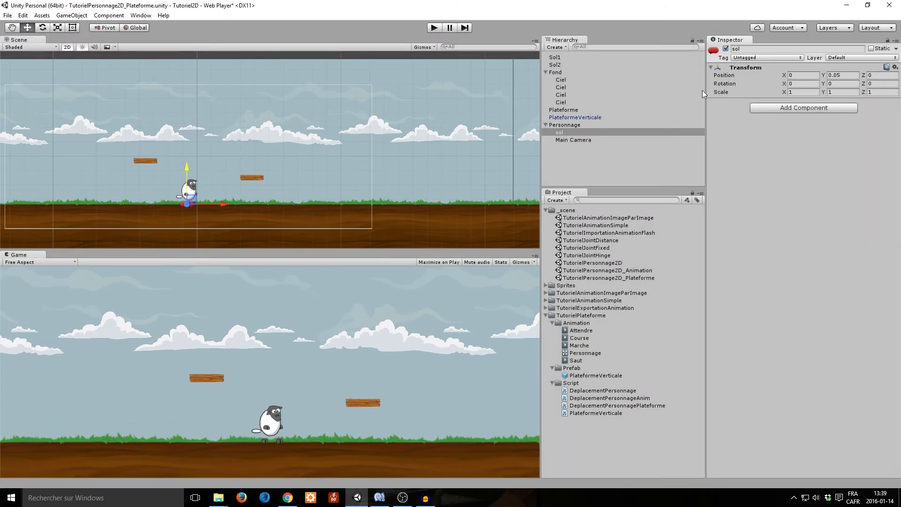
{"action": "left_click", "coordinate": [254, 176]}
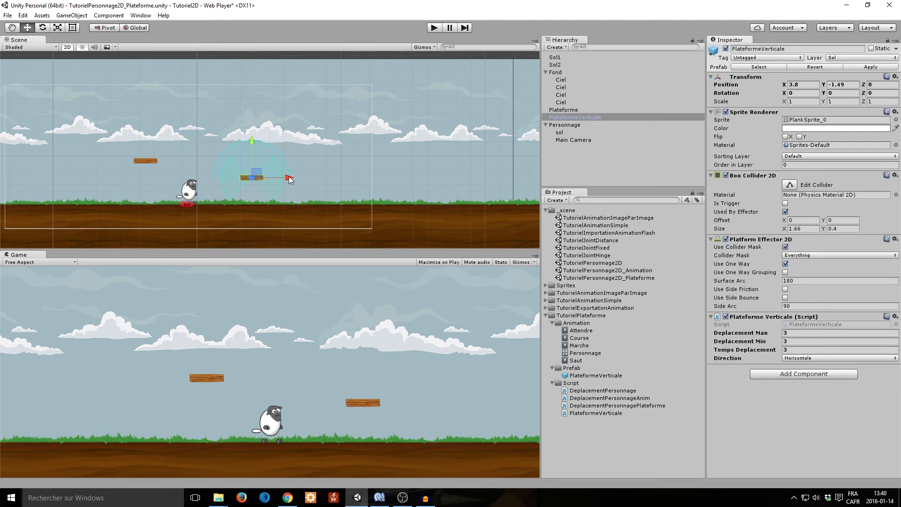
{"action": "left_click", "coordinate": [782, 57]}
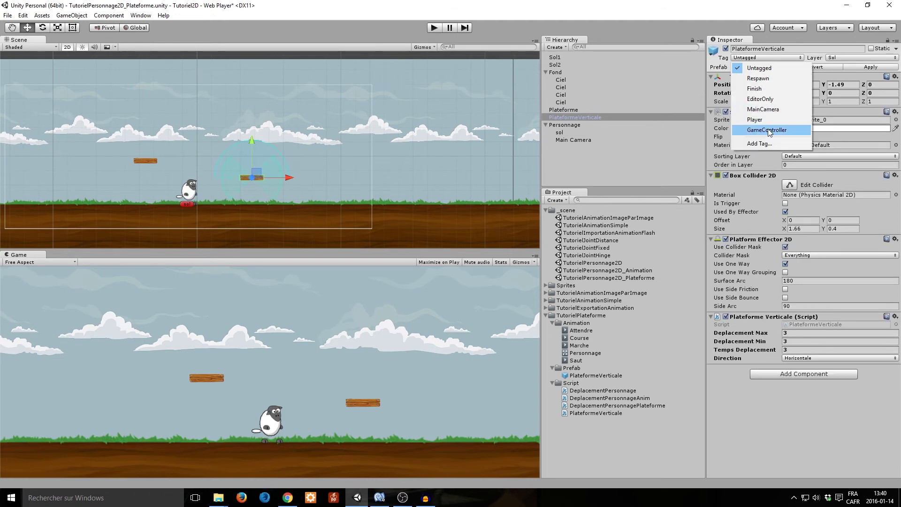
{"action": "left_click", "coordinate": [760, 142]}
{"action": "left_click", "coordinate": [880, 90]}
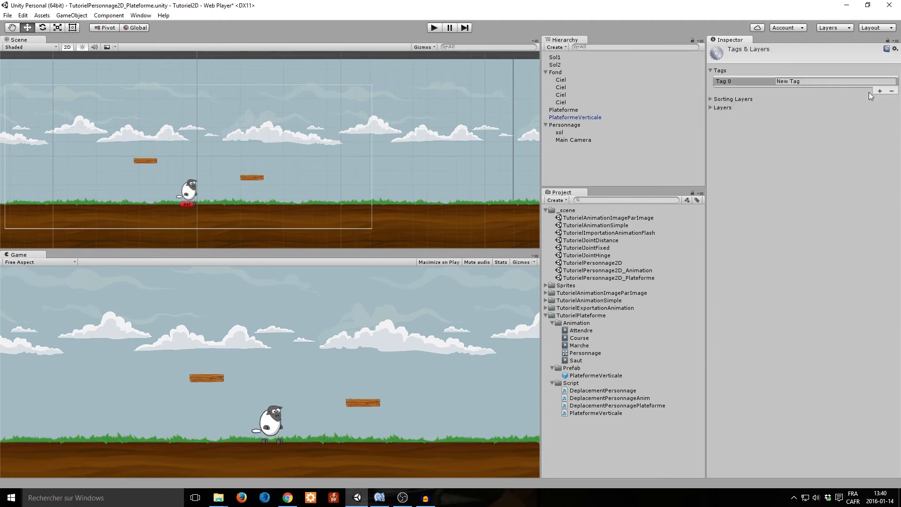
{"action": "left_click", "coordinate": [814, 84]}
{"action": "key", "text": "alt+Tab"}
{"action": "key", "text": "alt+Tab"}
{"action": "left_click", "coordinate": [815, 81]}
{"action": "type", "text": "Platefo"}
{"action": "type", "text": "rmeMobile"}
- Assign the PlateformeMobile tag to PlateformeVerticale and start Play mode
{"action": "left_click", "coordinate": [564, 117]}
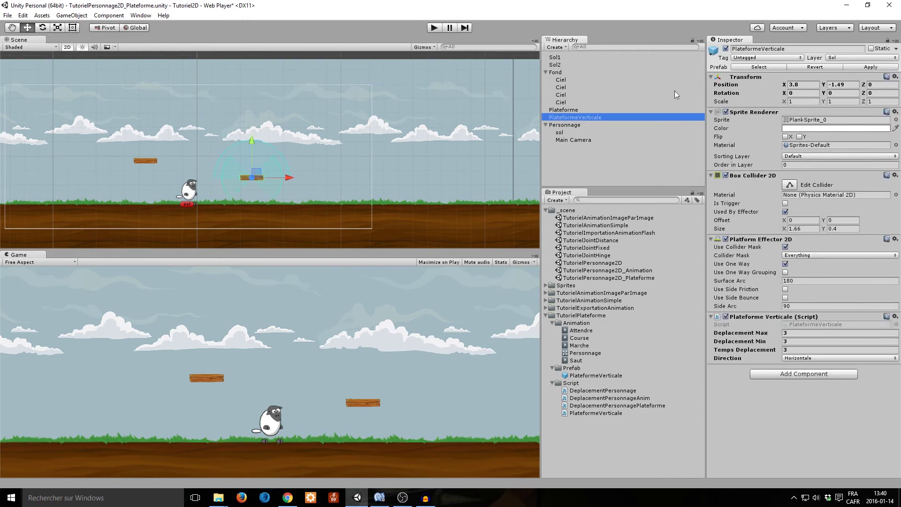
{"action": "left_click", "coordinate": [760, 58]}
{"action": "left_click", "coordinate": [777, 141]}
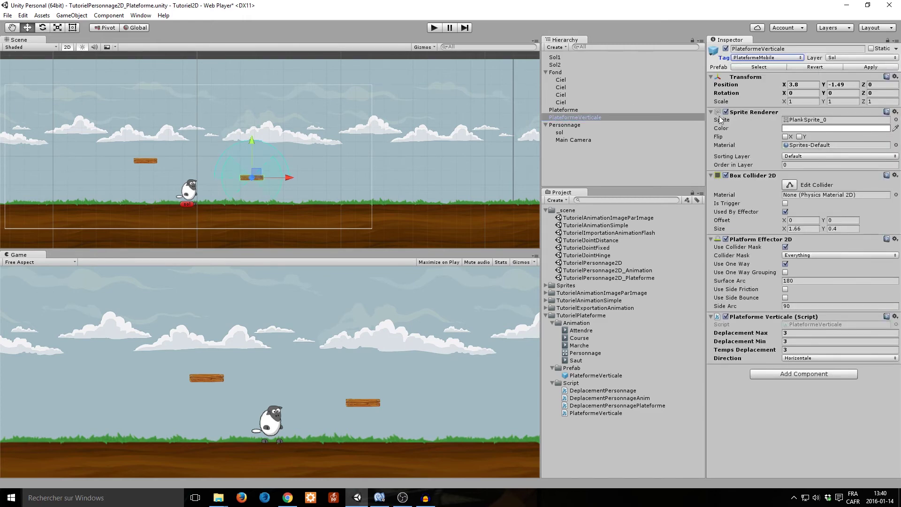
{"action": "left_click", "coordinate": [435, 28]}
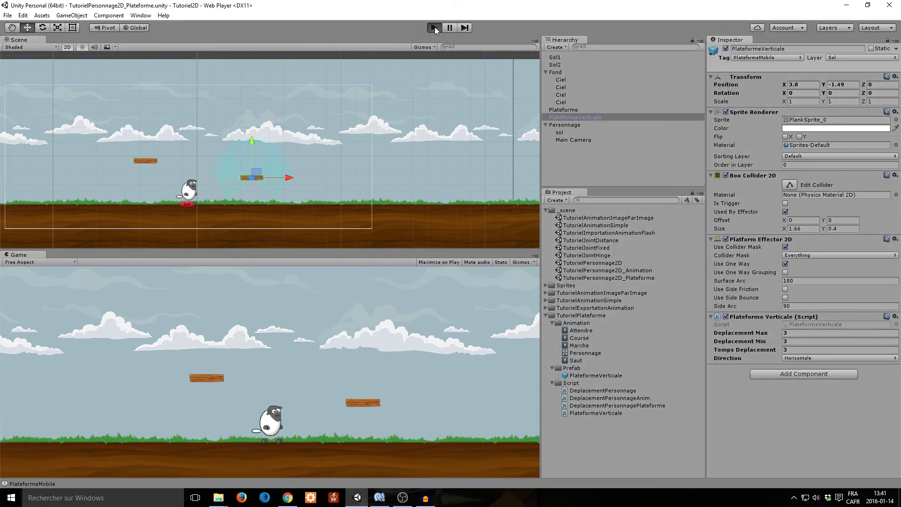
- Jump the sheep onto PlateformeVerticale, confirm Personnage becomes its child, then jump off and stop
{"action": "key", "text": "space"}
{"action": "key", "text": "Right"}
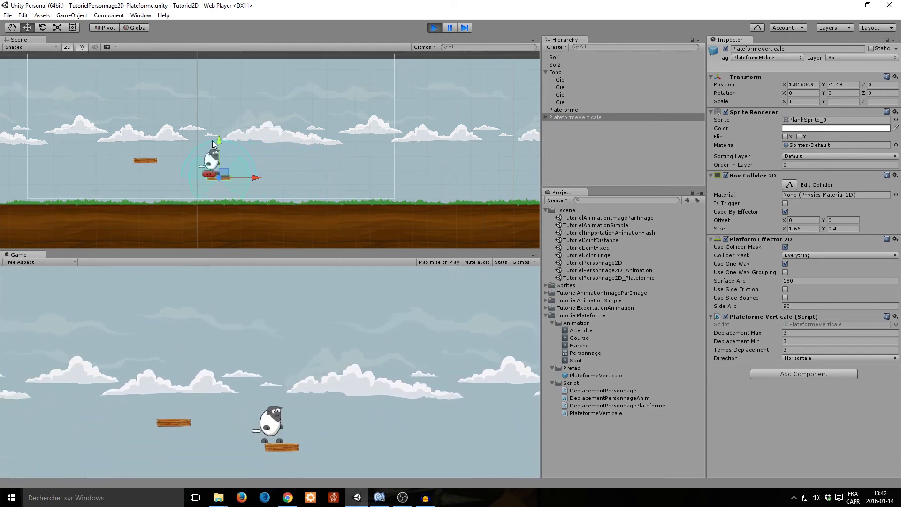
{"action": "left_click", "coordinate": [546, 117]}
{"action": "left_click", "coordinate": [575, 124]}
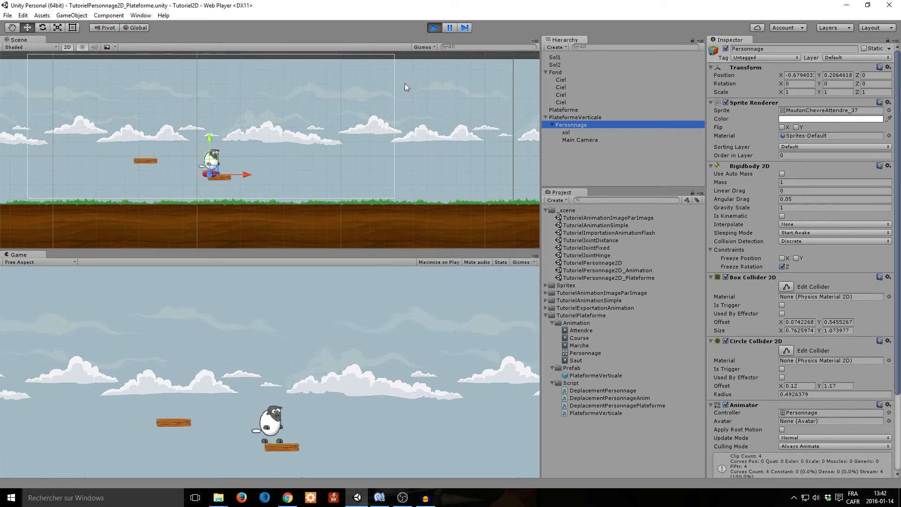
{"action": "left_click", "coordinate": [410, 334]}
{"action": "key", "text": "space"}
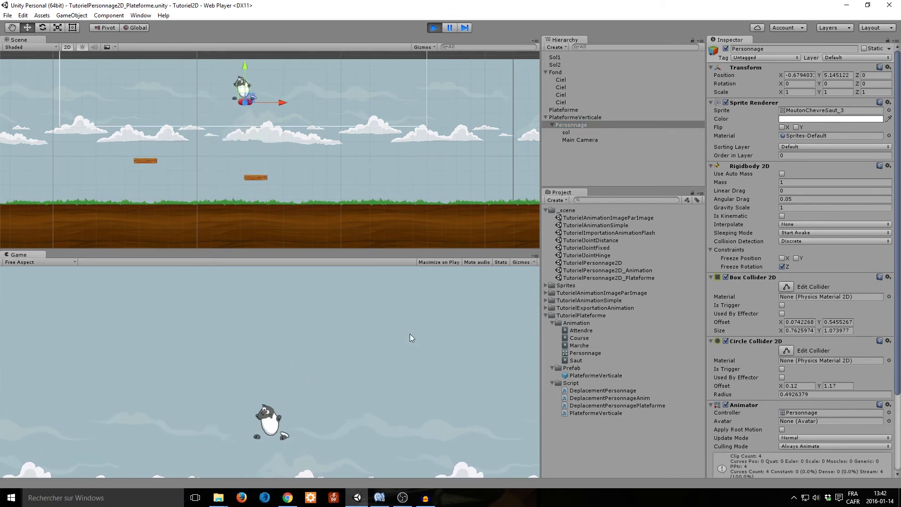
{"action": "key", "text": "Left"}
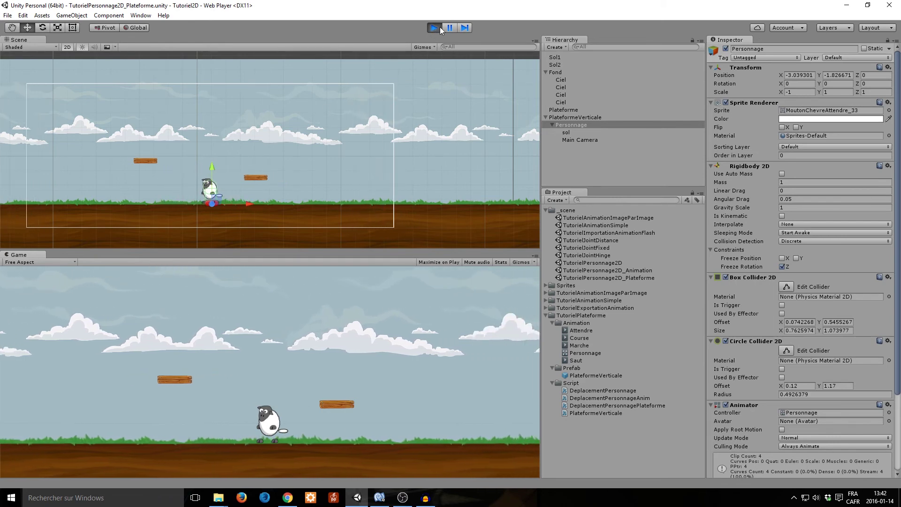
{"action": "left_click", "coordinate": [439, 28]}
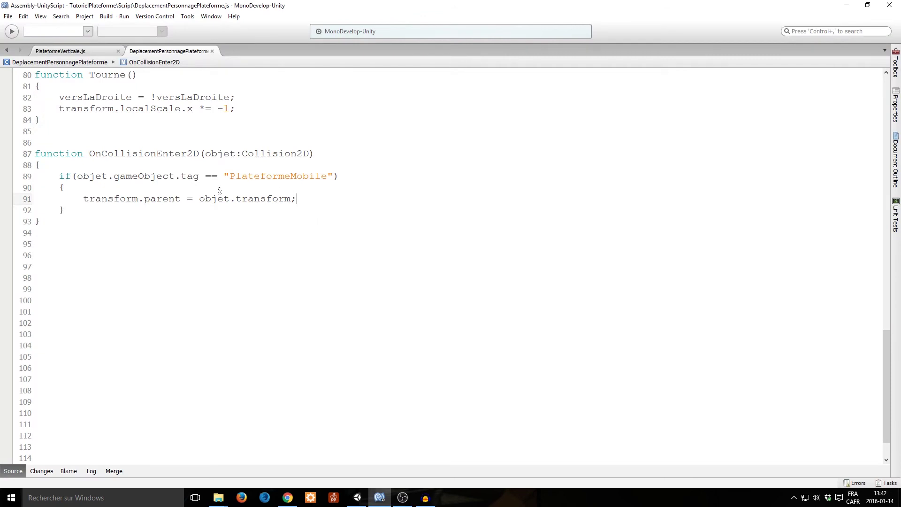
- Add an OnCollisionExit2D(objet:Collision2D) function below OnCollisionEnter2D
{"action": "left_click", "coordinate": [80, 229]}
{"action": "key", "text": "Return"}
{"action": "type", "text": "f"}
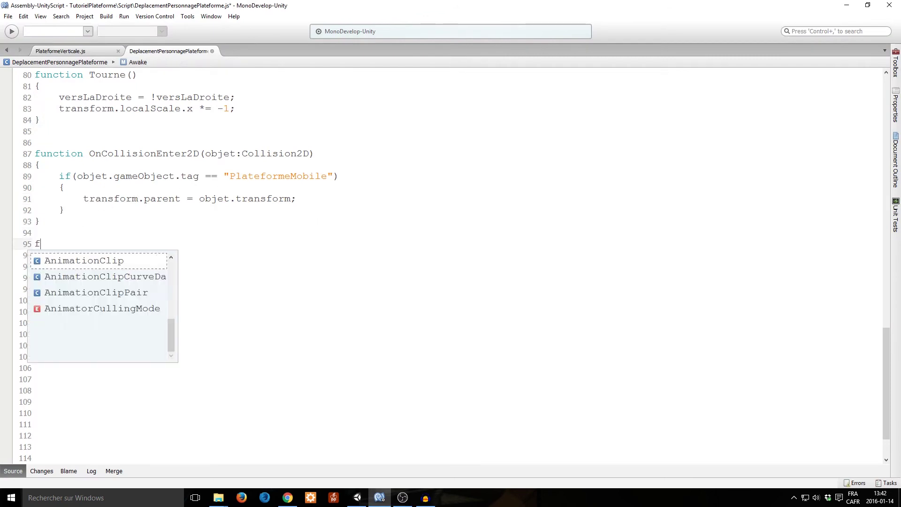
{"action": "type", "text": "unction OP"}
{"action": "key", "text": "BackSpace"}
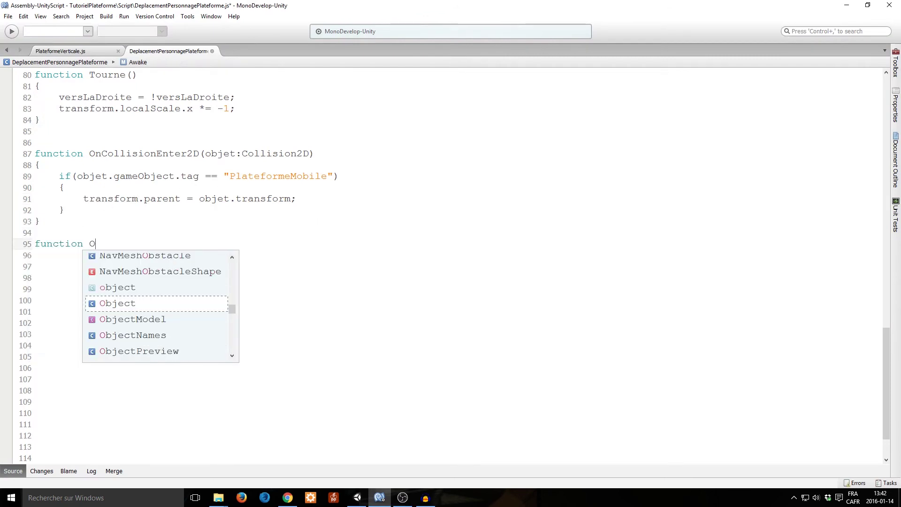
{"action": "type", "text": "nCollid"}
{"action": "key", "text": "BackSpace"}
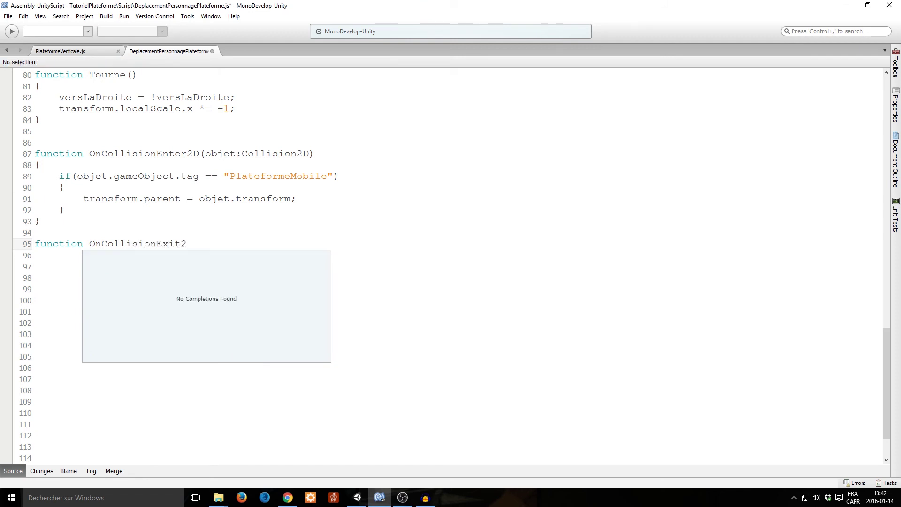
{"action": "type", "text": "()"}
{"action": "key", "text": "Return"}
{"action": "type", "text": "{"}
{"action": "key", "text": "Return"}
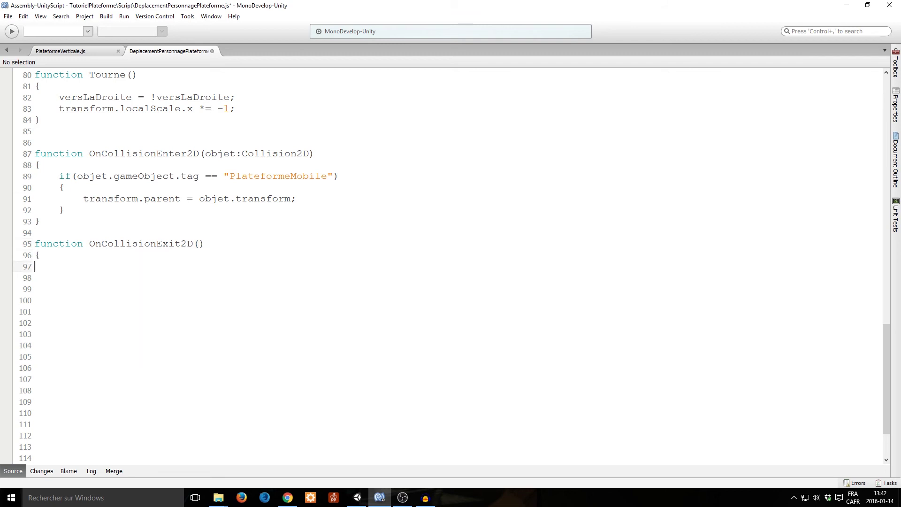
{"action": "key", "text": "Return"}
{"action": "type", "text": "}"}
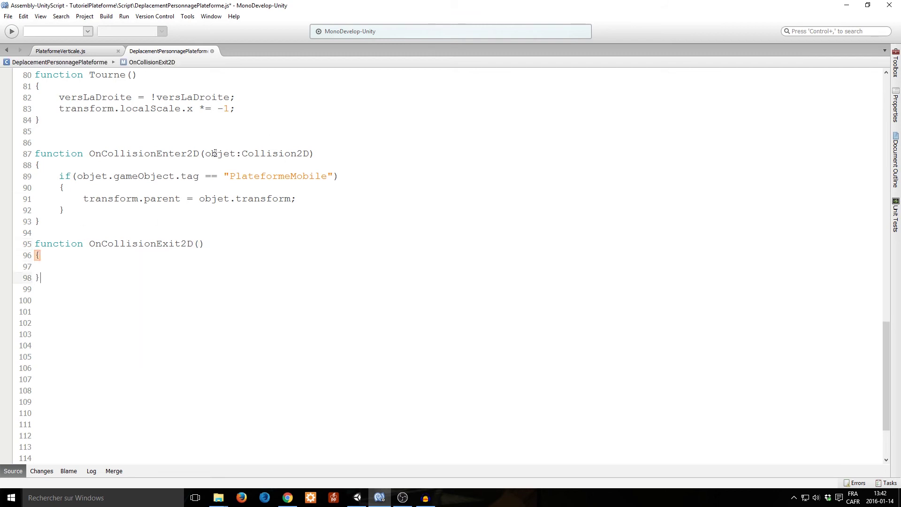
{"action": "left_click_drag", "start_coordinate": [206, 153], "coordinate": [311, 152]}
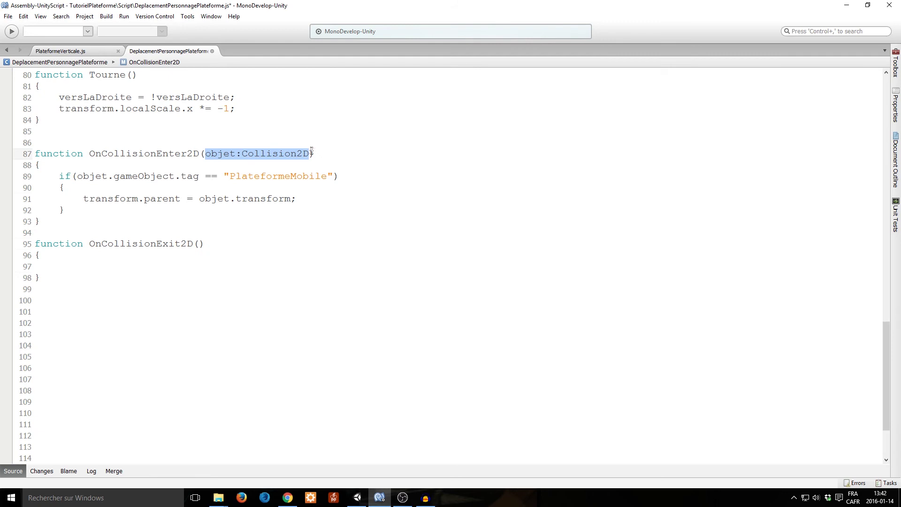
{"action": "left_click", "coordinate": [198, 243]}
{"action": "type", "text": "objet:Collision2D"}
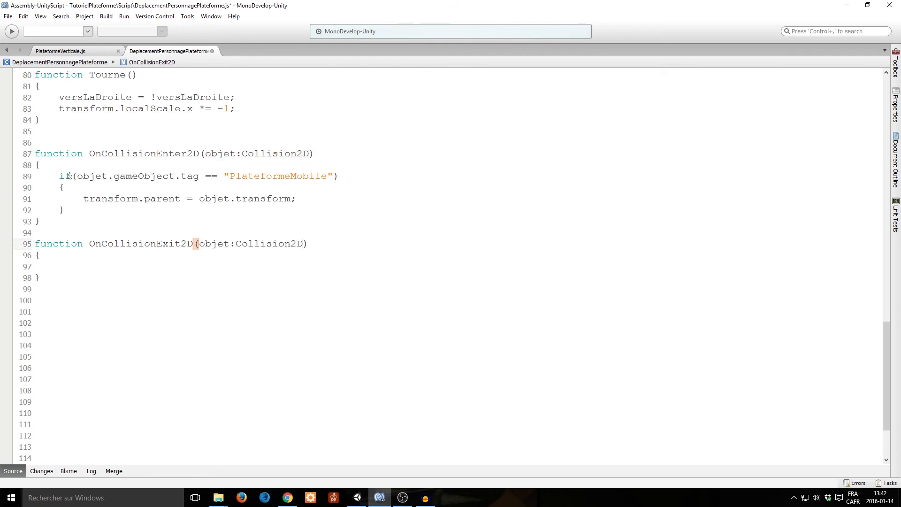
- Copy the PlateformeMobile tag check into OnCollisionExit2D, setting transform.parent to null
{"action": "left_click_drag", "start_coordinate": [59, 176], "coordinate": [96, 208]}
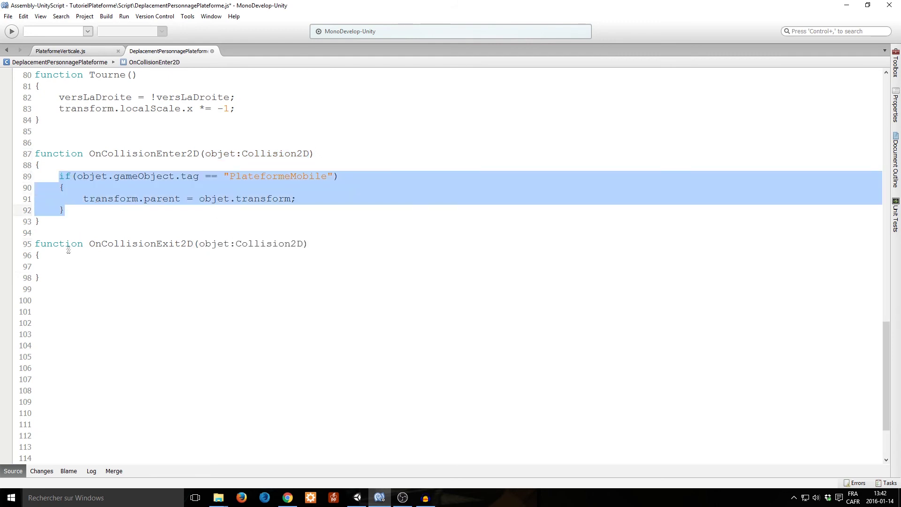
{"action": "key", "text": "ctrl+c"}
{"action": "left_click", "coordinate": [106, 266]}
{"action": "key", "text": "ctrl+v"}
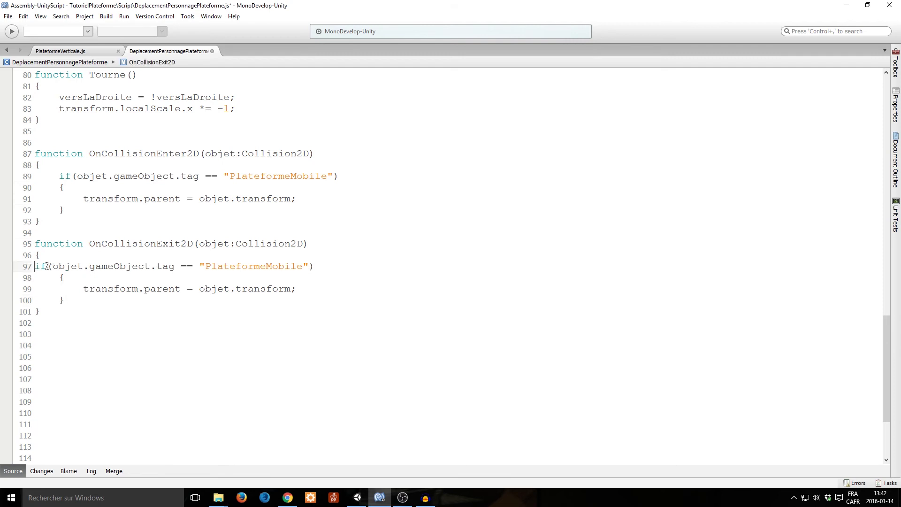
{"action": "key", "text": "Tab"}
{"action": "double_click", "coordinate": [303, 266]}
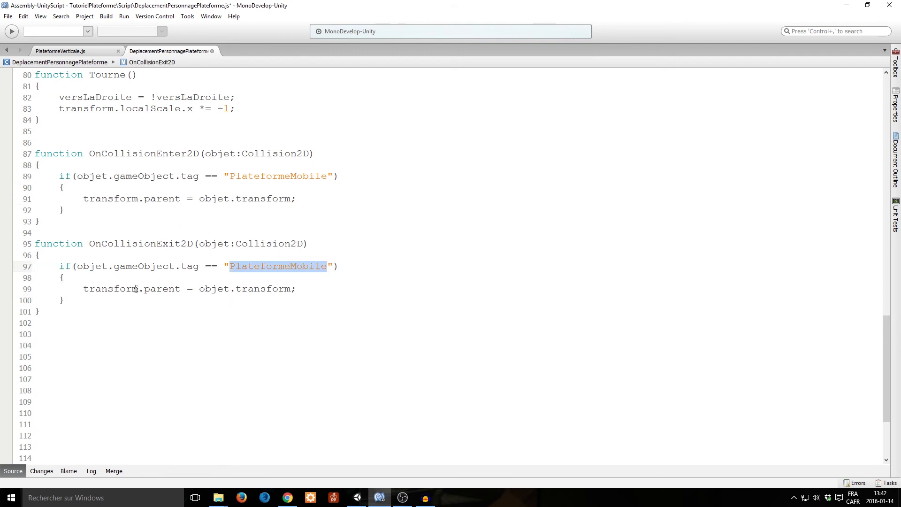
{"action": "left_click_drag", "start_coordinate": [199, 288], "coordinate": [291, 289]}
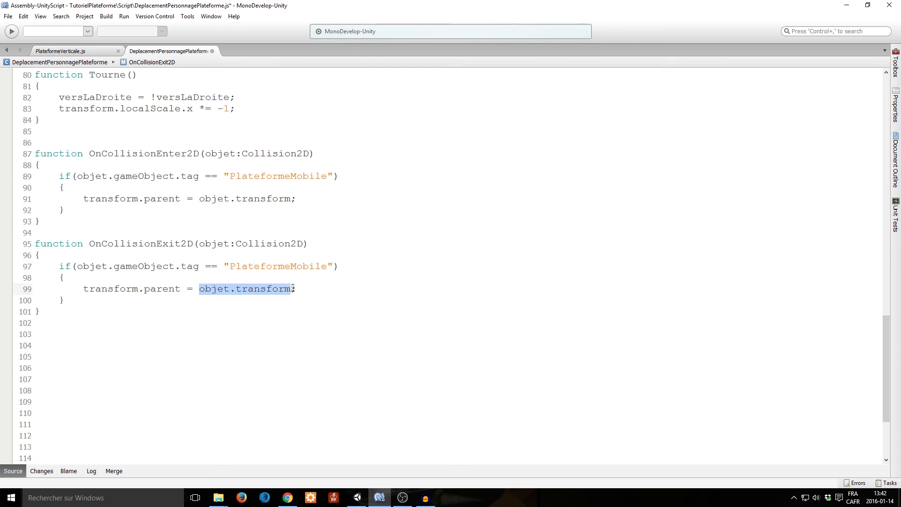
{"action": "type", "text": "null"}
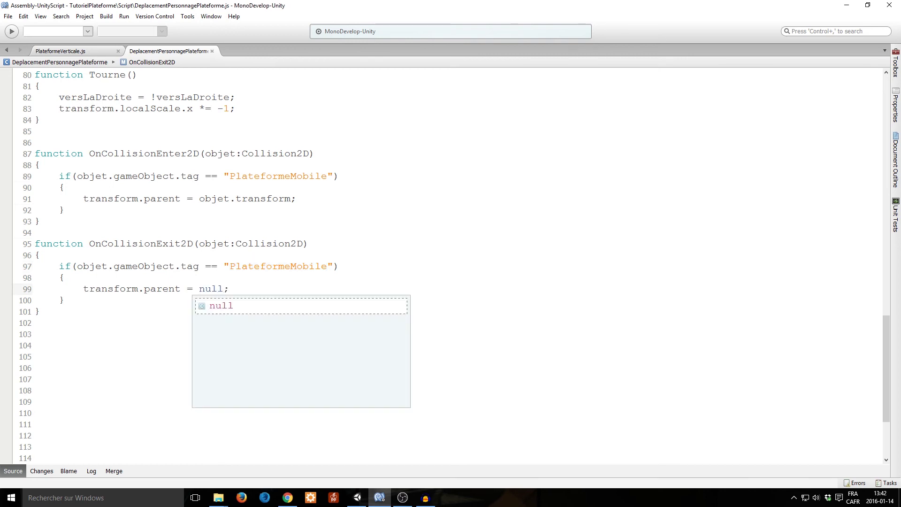
{"action": "key", "text": "alt+Tab"}
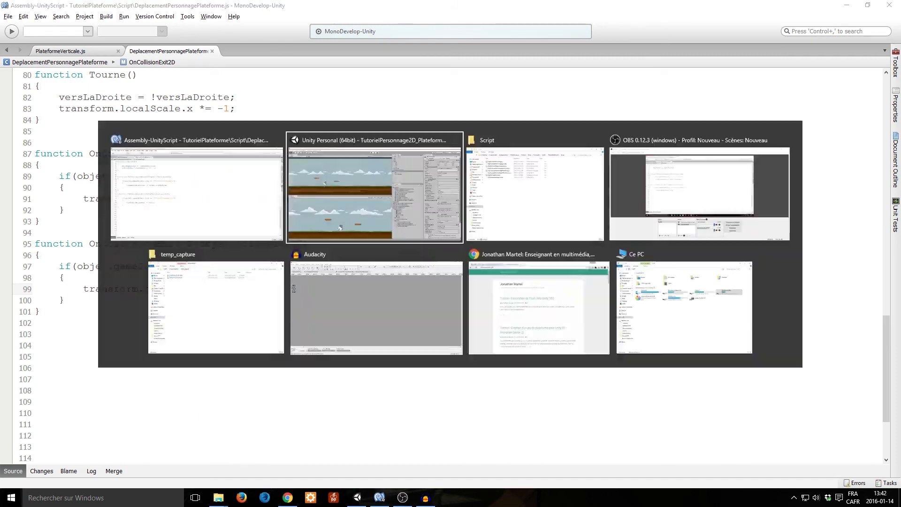
{"action": "left_click", "coordinate": [435, 27]}
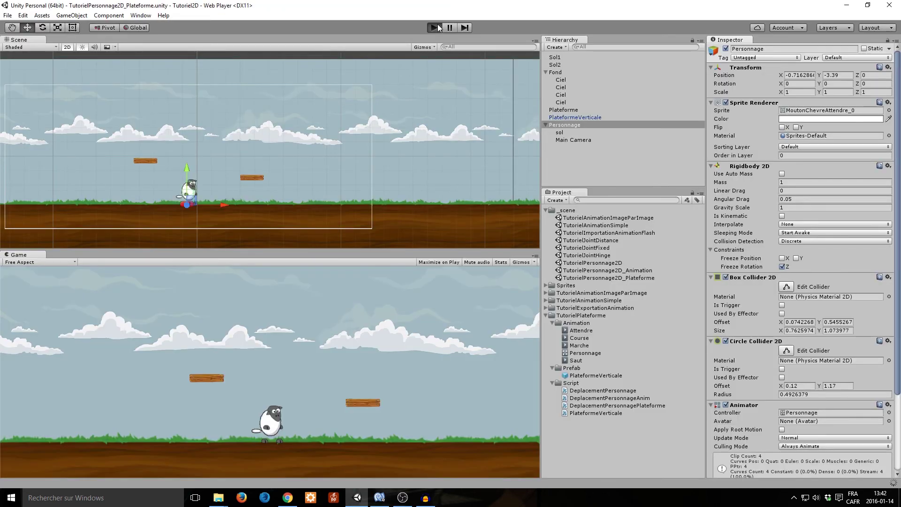
{"action": "key", "text": "Right"}
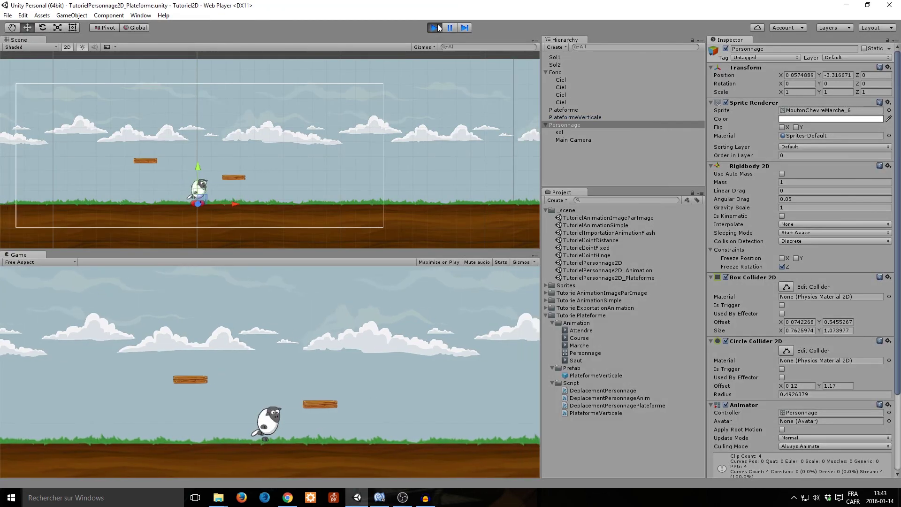
{"action": "key", "text": "space"}
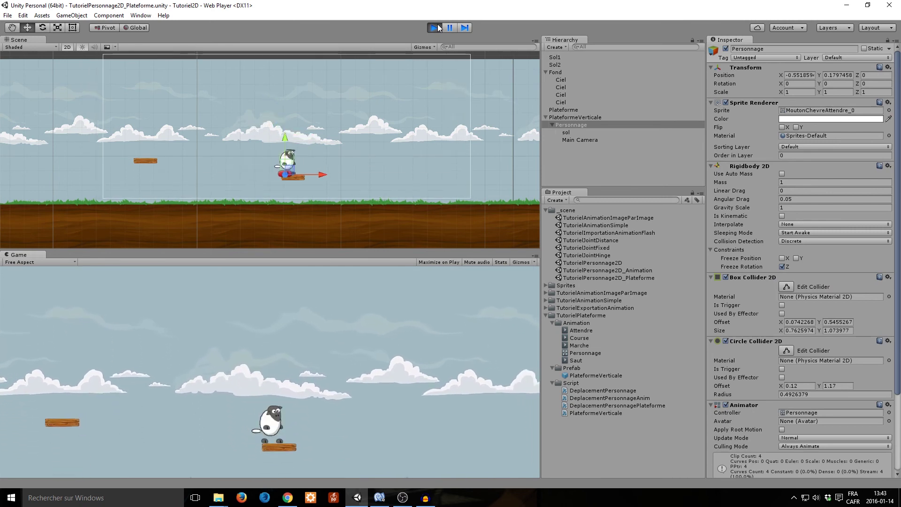
{"action": "key", "text": "Left"}
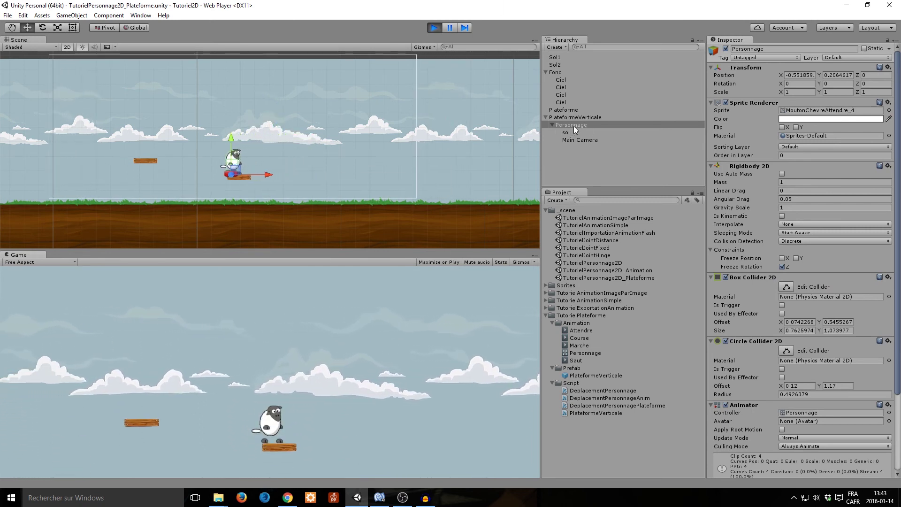
{"action": "key", "text": "space"}
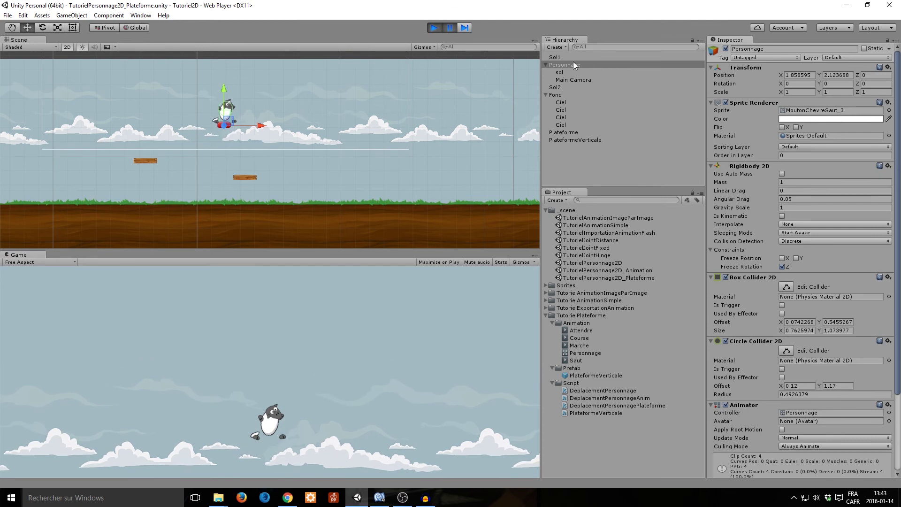
{"action": "left_click", "coordinate": [571, 140]}
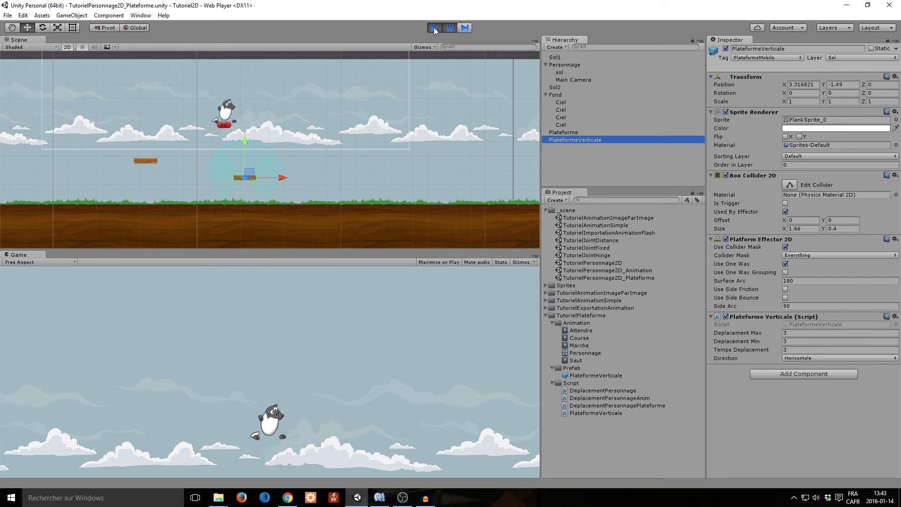
{"action": "left_click", "coordinate": [449, 27]}
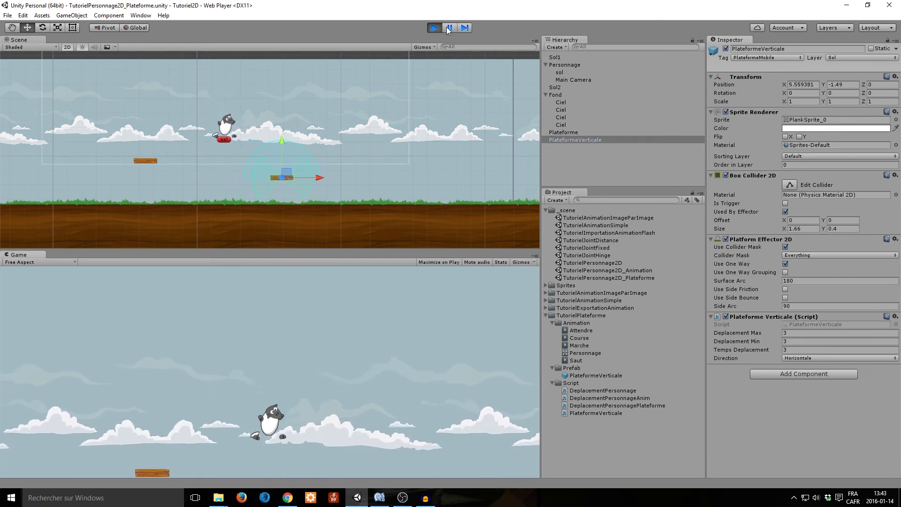
{"action": "key", "text": "Left"}
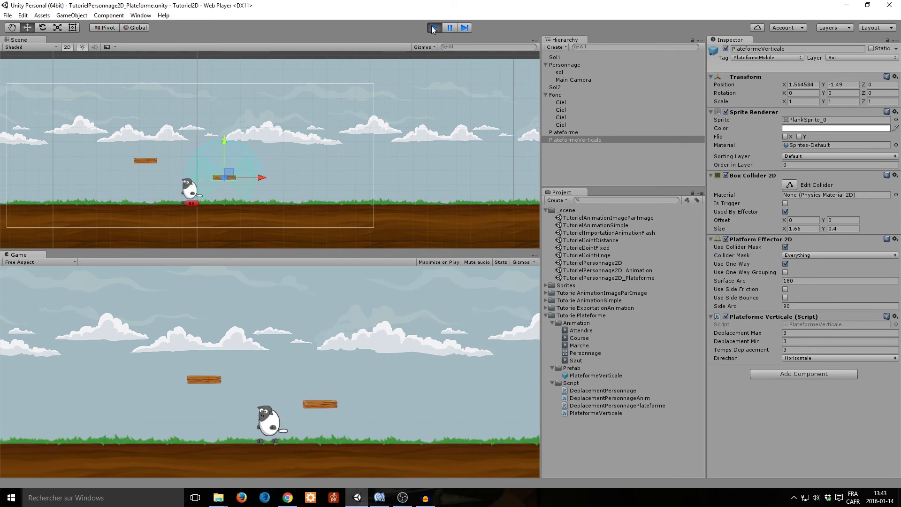
- Rename the PlateformeVerticale script to PlateformeMobile in the Project panel
{"action": "left_click", "coordinate": [434, 28]}
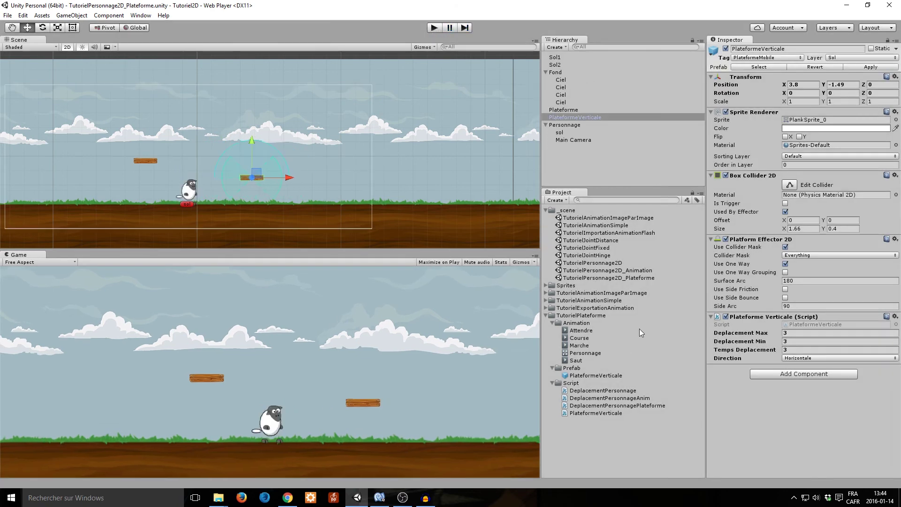
{"action": "left_click", "coordinate": [606, 413]}
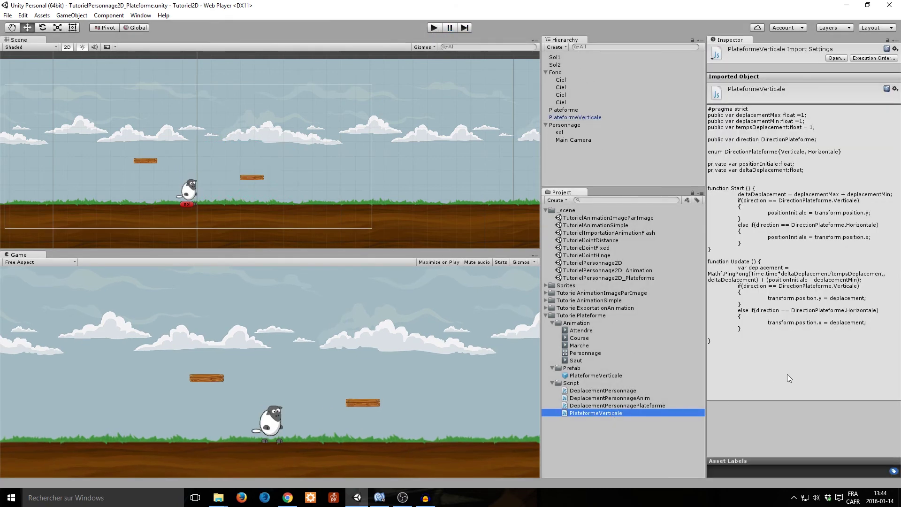
{"action": "left_click", "coordinate": [576, 117]}
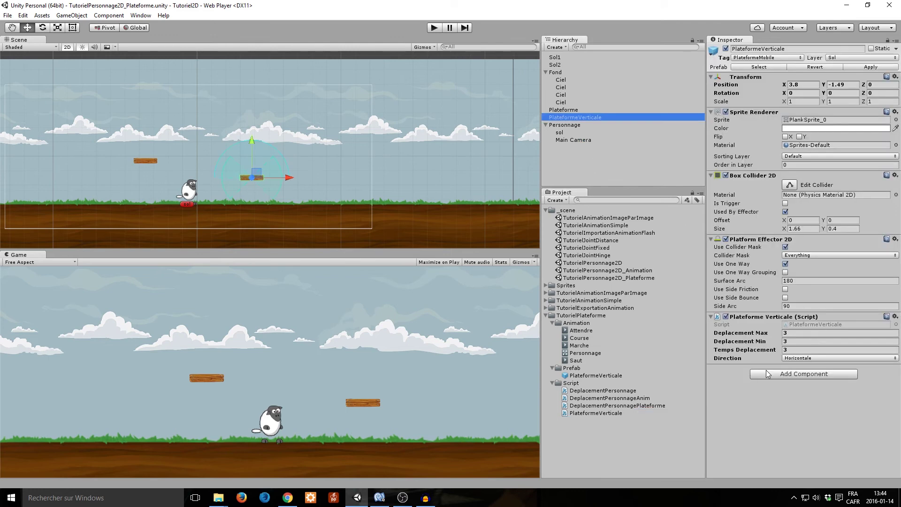
{"action": "left_click", "coordinate": [610, 413]}
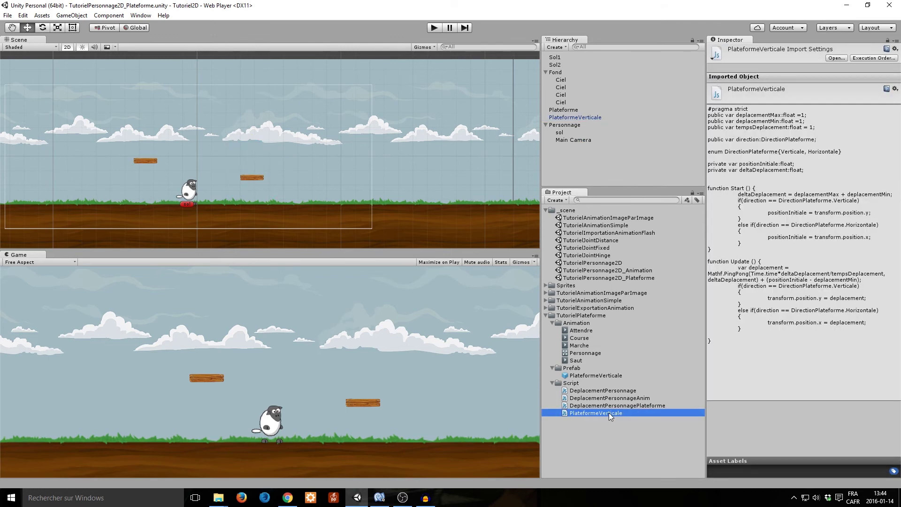
{"action": "left_click", "coordinate": [609, 413]}
{"action": "left_click_drag", "start_coordinate": [602, 413], "coordinate": [619, 416]}
{"action": "key", "text": "BackSpace"}
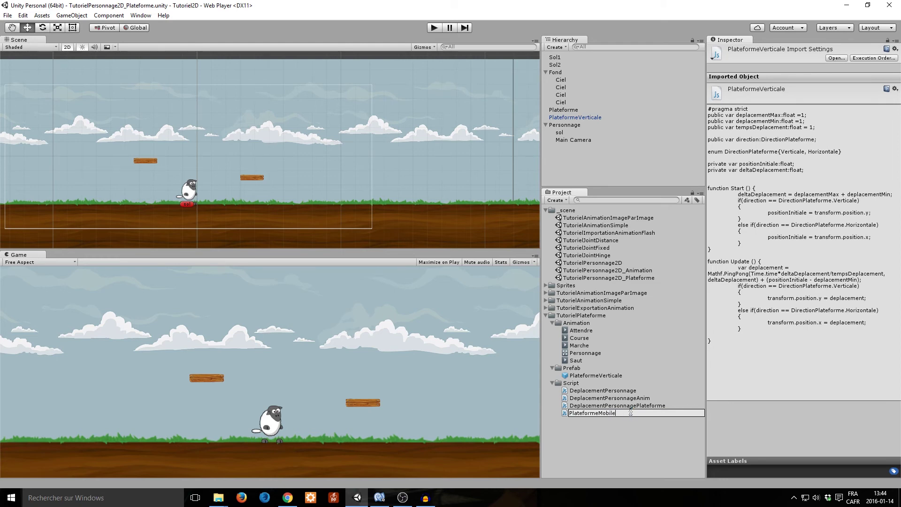
{"action": "key", "text": "Return"}
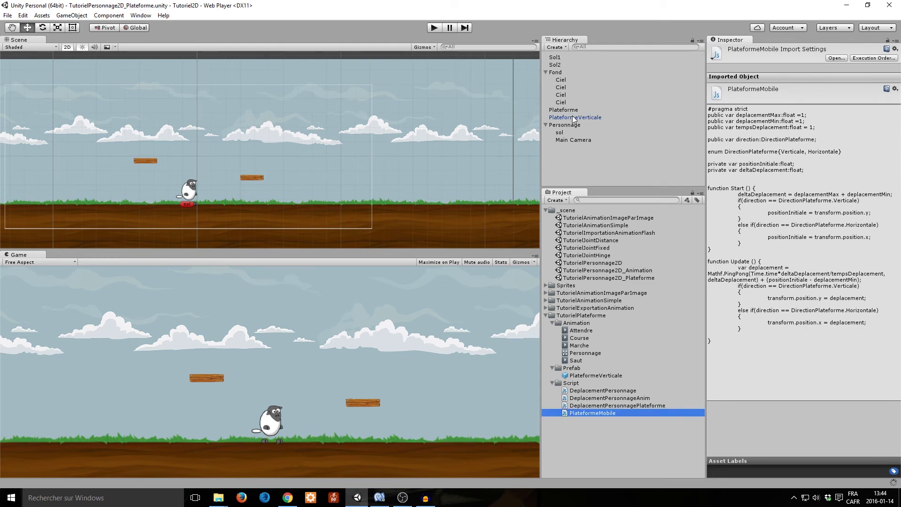
- Rename the scene's PlateformeVerticale object to PlateformeMobile in the Hierarchy
{"action": "left_click", "coordinate": [573, 117]}
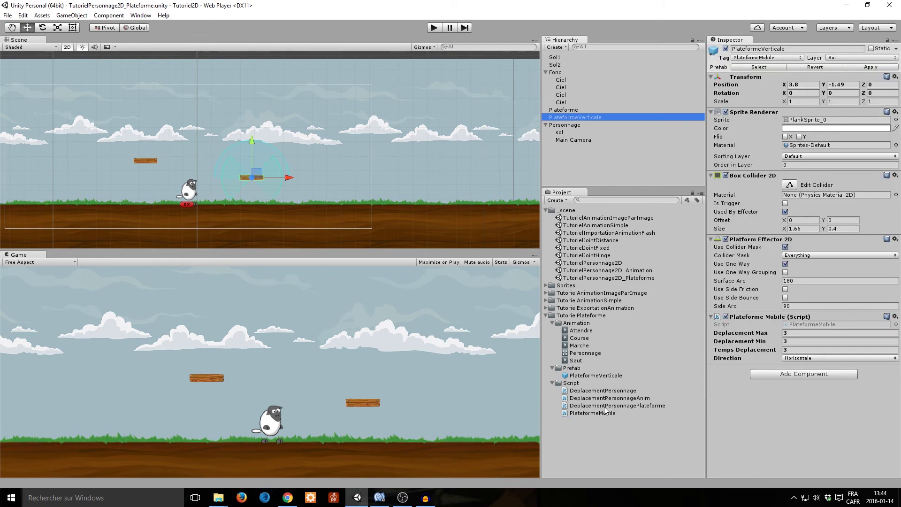
{"action": "left_click", "coordinate": [605, 412]}
{"action": "left_click", "coordinate": [582, 117]}
{"action": "left_click", "coordinate": [582, 117]}
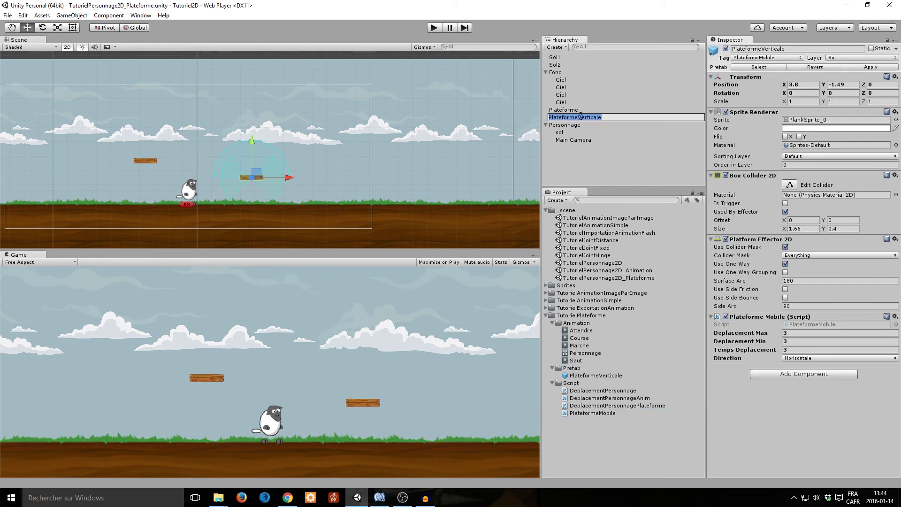
{"action": "double_click", "coordinate": [616, 117]}
{"action": "type", "text": "Mob"}
{"action": "key", "text": "Return"}
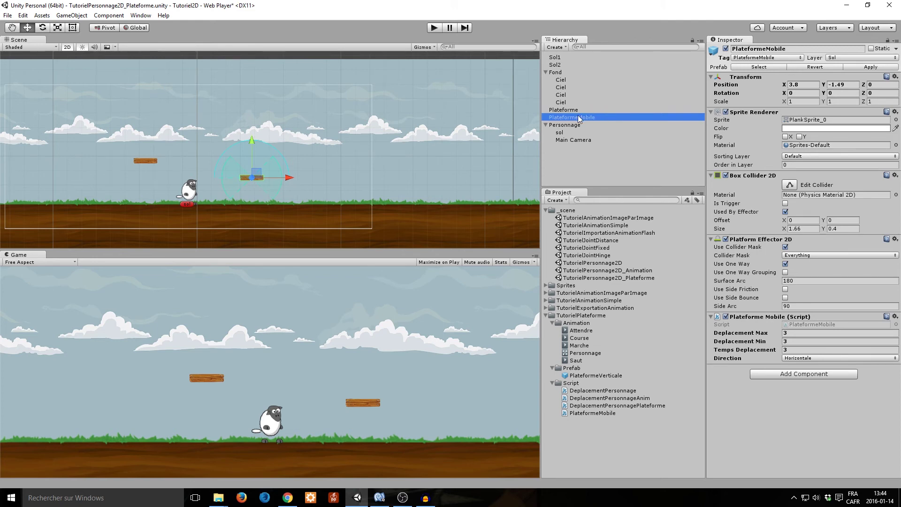
- Make a PlateformeMobile prefab in the Prefab folder and delete the old PlateformeVerticale prefab
{"action": "left_click_drag", "start_coordinate": [580, 118], "coordinate": [582, 369]}
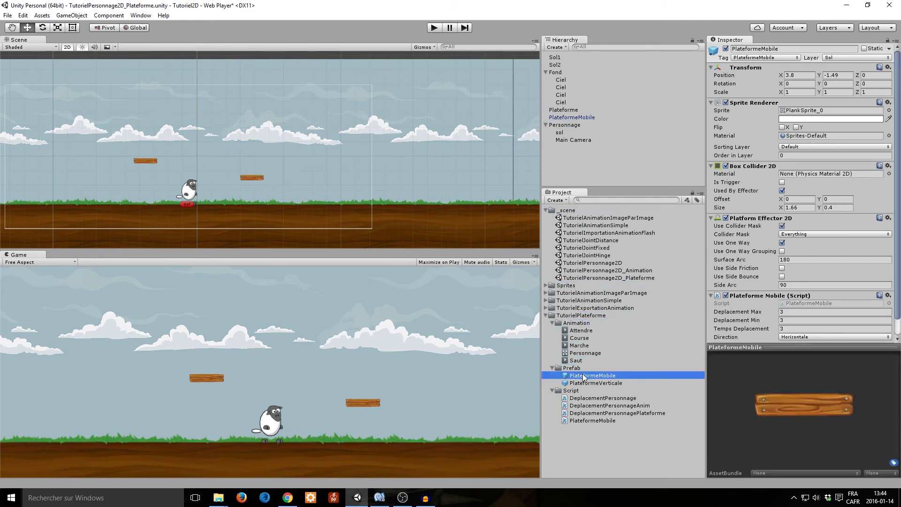
{"action": "left_click", "coordinate": [590, 384]}
{"action": "key", "text": "Delete"}
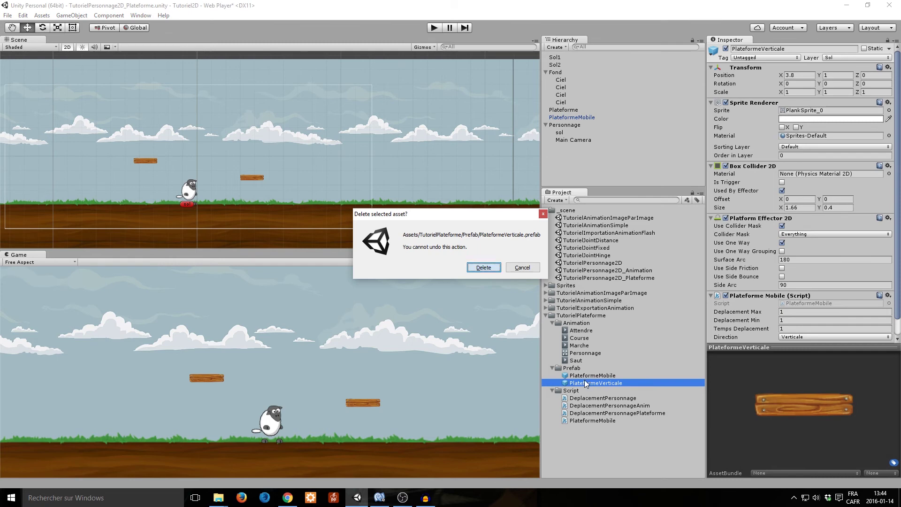
{"action": "key", "text": "Return"}
{"action": "left_click", "coordinate": [590, 378]}
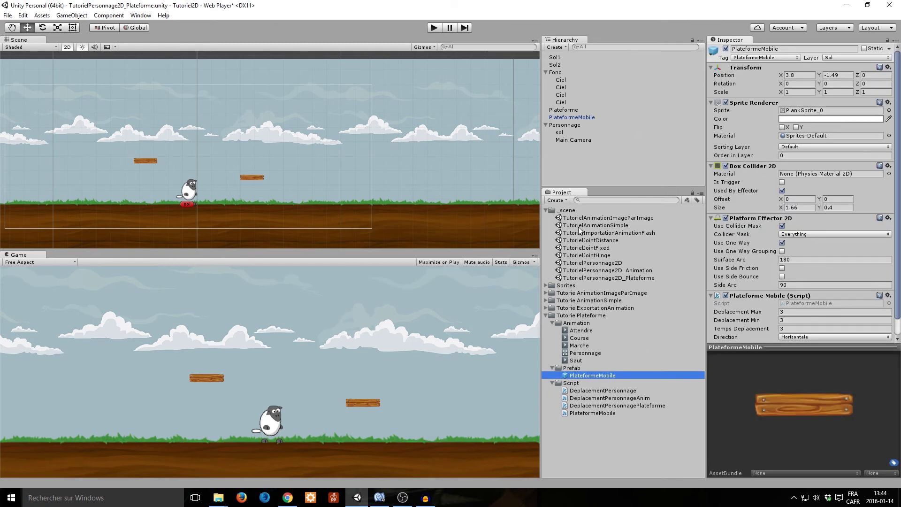
- Replace the scene's platform with a new PlateformeMobile instance moved toward the middle
{"action": "left_click_drag", "start_coordinate": [592, 377], "coordinate": [312, 179]}
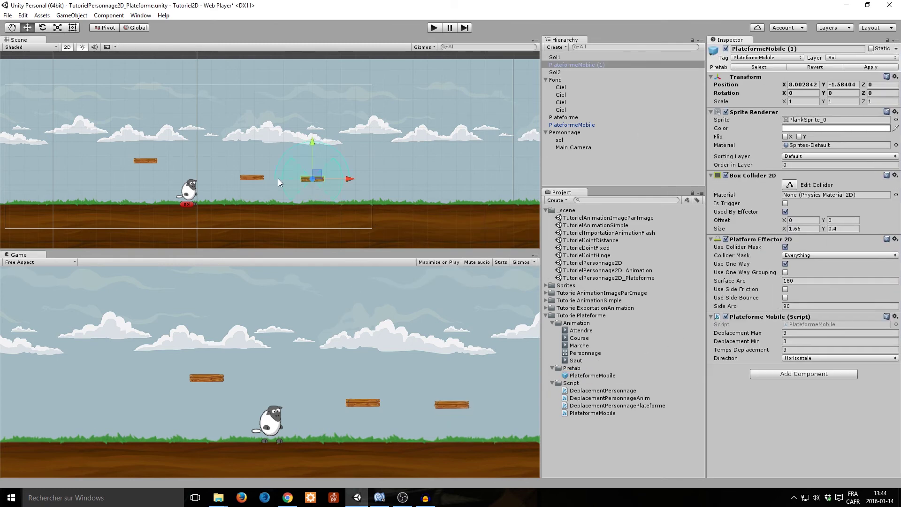
{"action": "left_click", "coordinate": [255, 176]}
{"action": "key", "text": "Delete"}
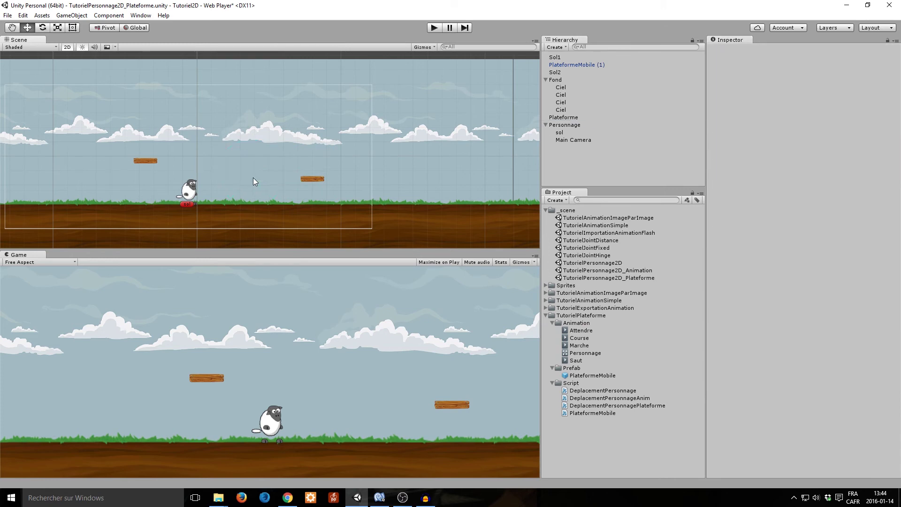
{"action": "left_click_drag", "start_coordinate": [321, 184], "coordinate": [263, 184]}
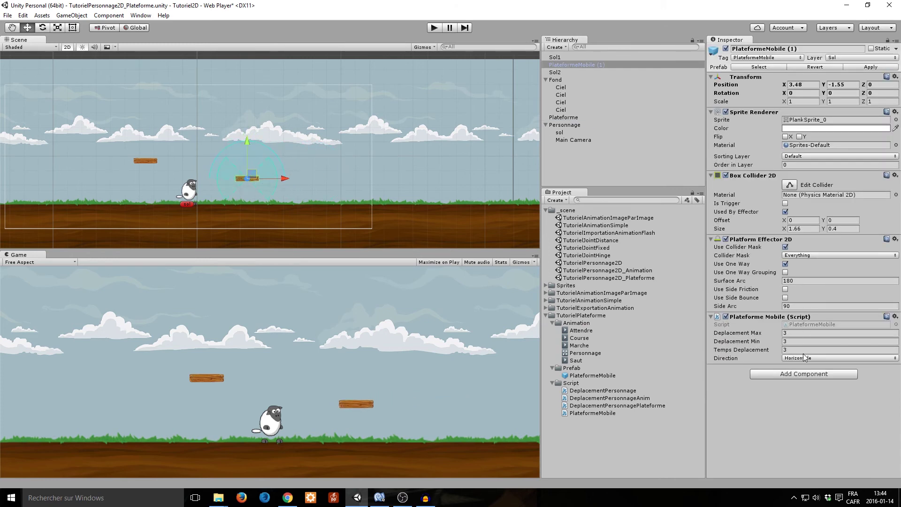
- Add a second PlateformeMobile instance on the right with Direction set to Verticale
{"action": "left_click", "coordinate": [431, 28]}
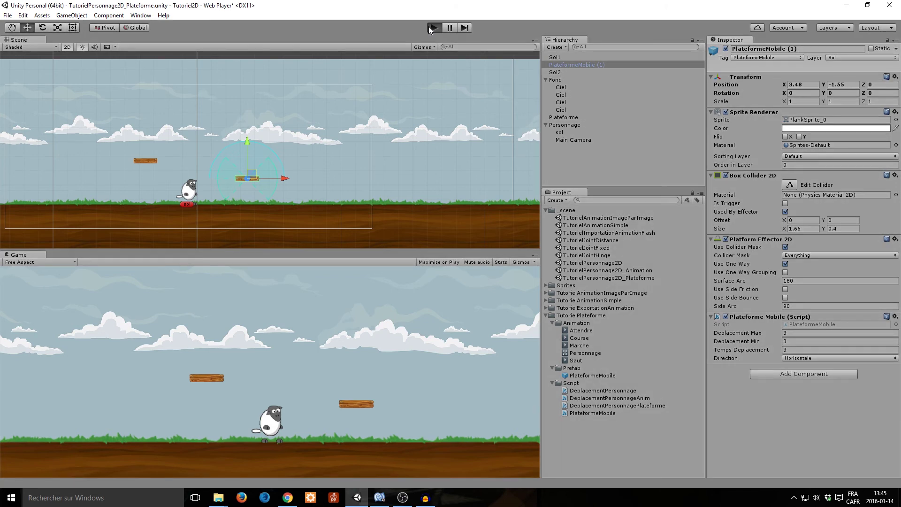
{"action": "left_click", "coordinate": [434, 27]}
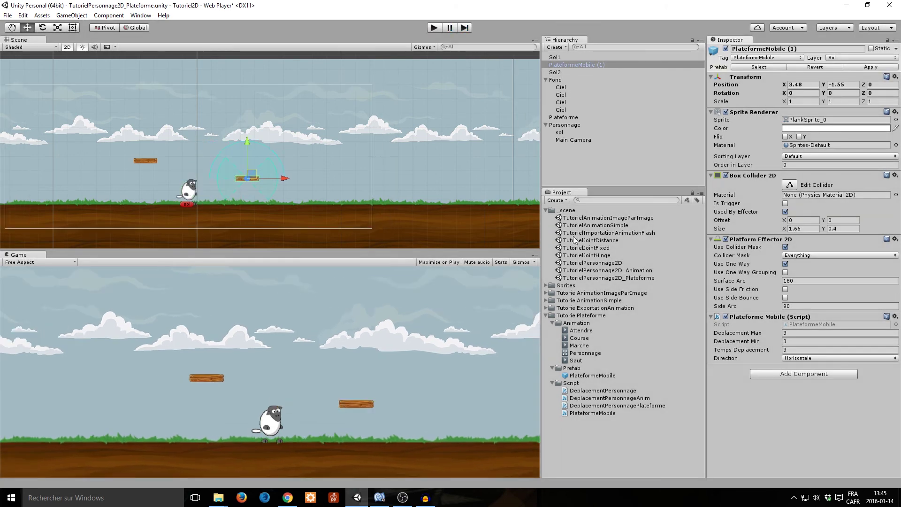
{"action": "left_click_drag", "start_coordinate": [592, 375], "coordinate": [347, 176]}
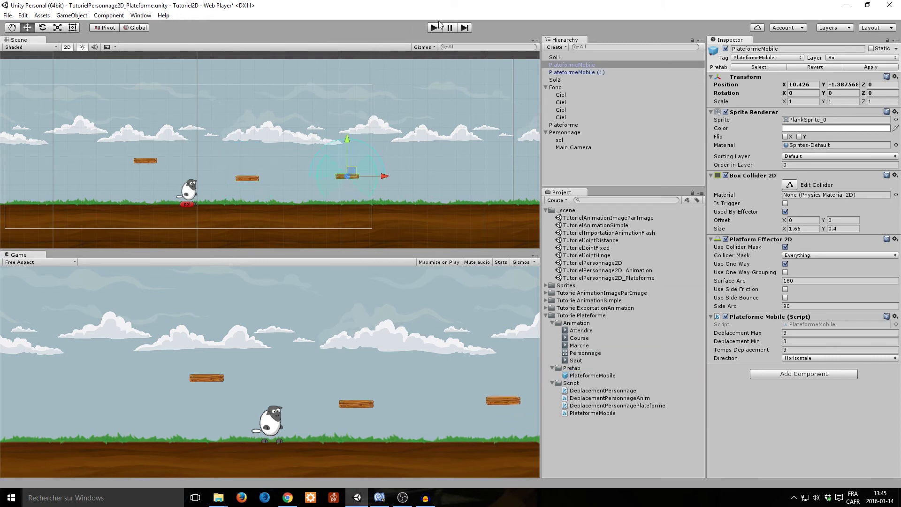
{"action": "left_click", "coordinate": [839, 358]}
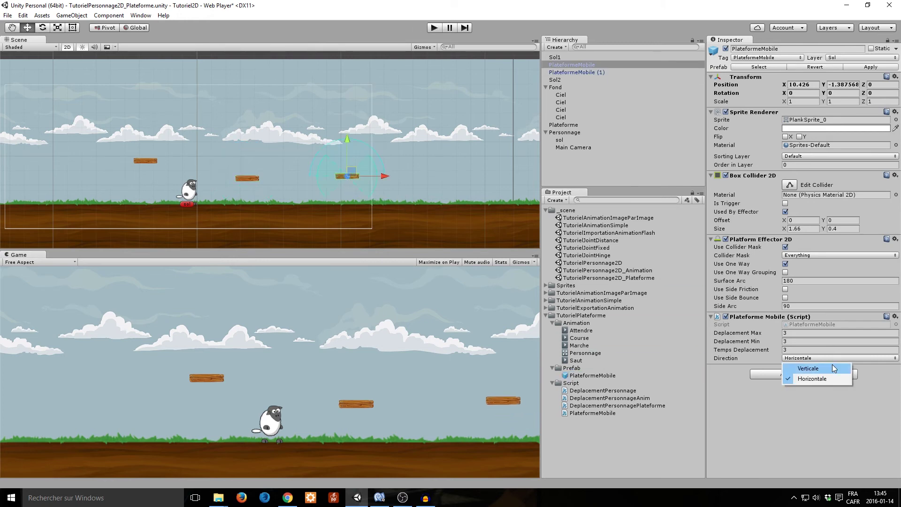
{"action": "left_click", "coordinate": [798, 378]}
- Play-test the vertical platform, then move the sheep left to X -4.25
{"action": "left_click", "coordinate": [436, 29]}
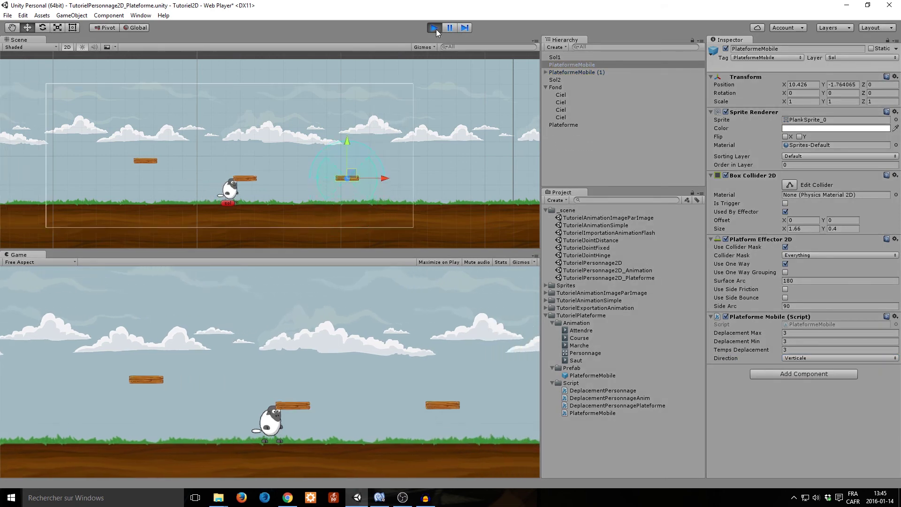
{"action": "left_click", "coordinate": [435, 28]}
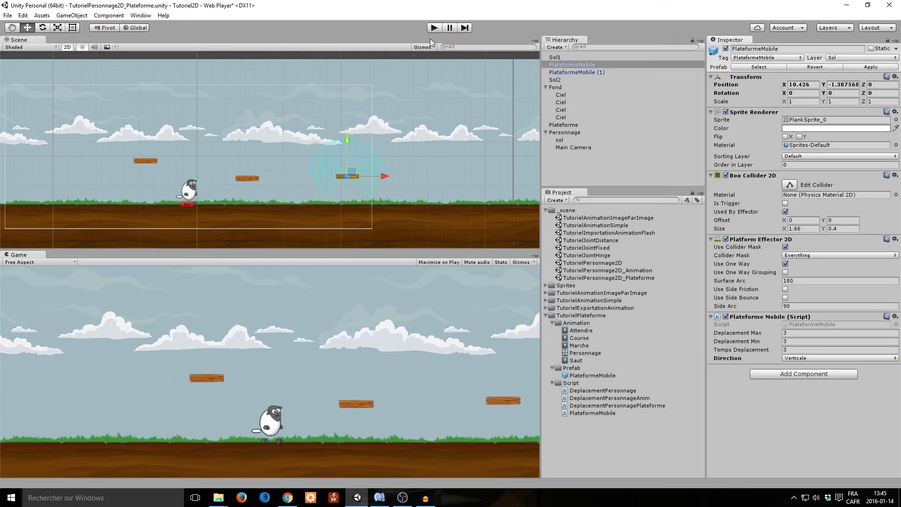
{"action": "left_click", "coordinate": [192, 193]}
{"action": "left_click_drag", "start_coordinate": [223, 208], "coordinate": [172, 205]}
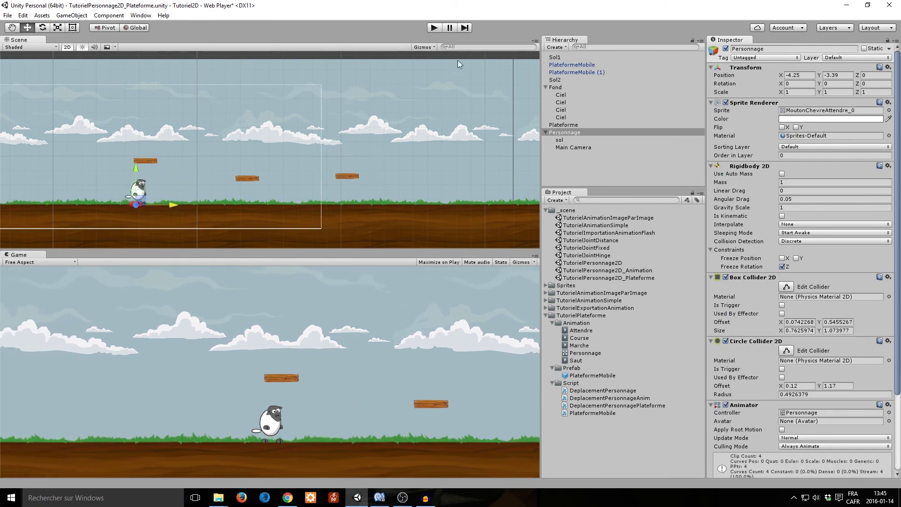
{"action": "left_click", "coordinate": [437, 29]}
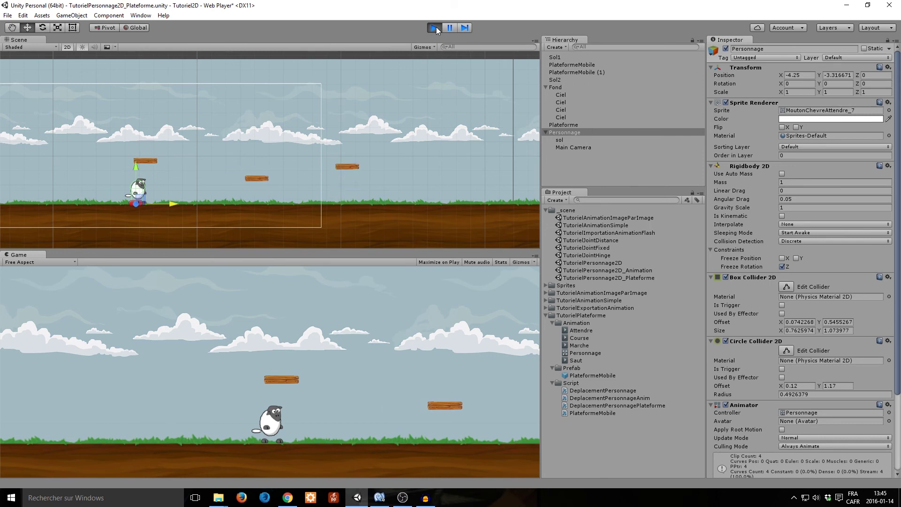
{"action": "key", "text": "Right"}
{"action": "key", "text": "space"}
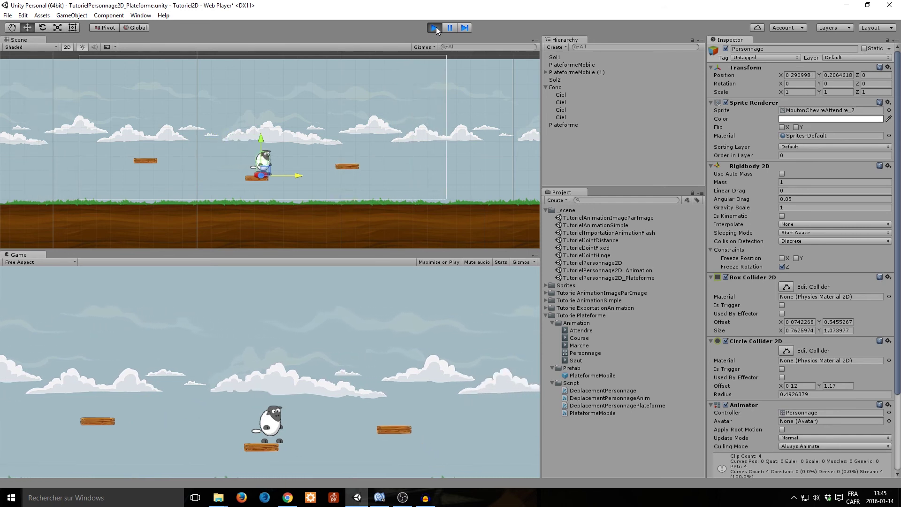
{"action": "key", "text": "space"}
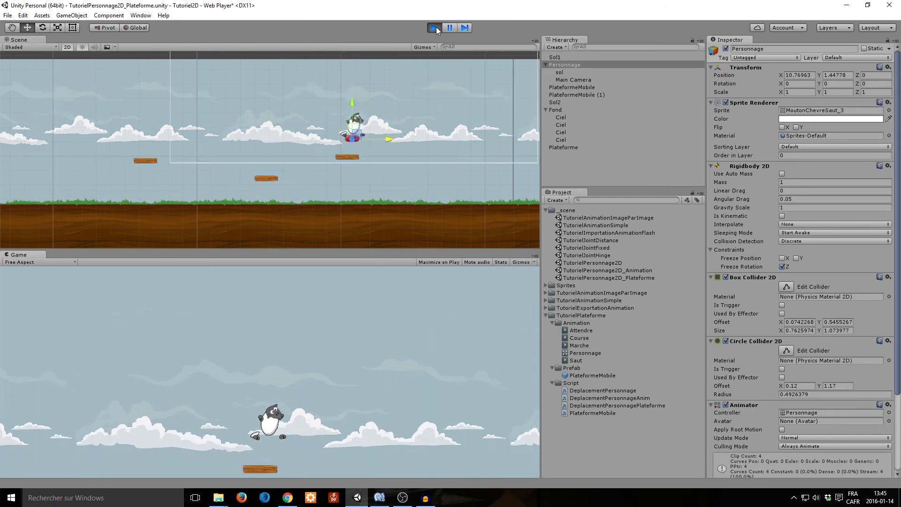
{"action": "key", "text": "Left"}
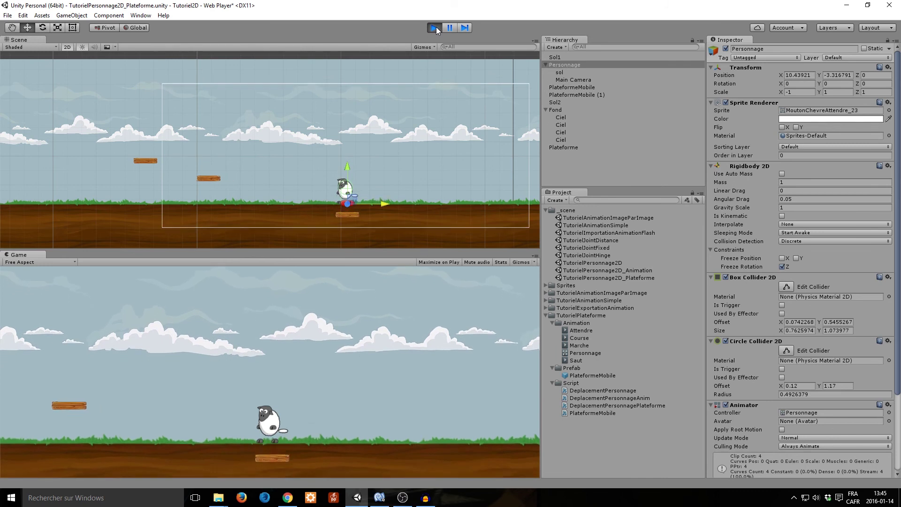
{"action": "key", "text": "Left"}
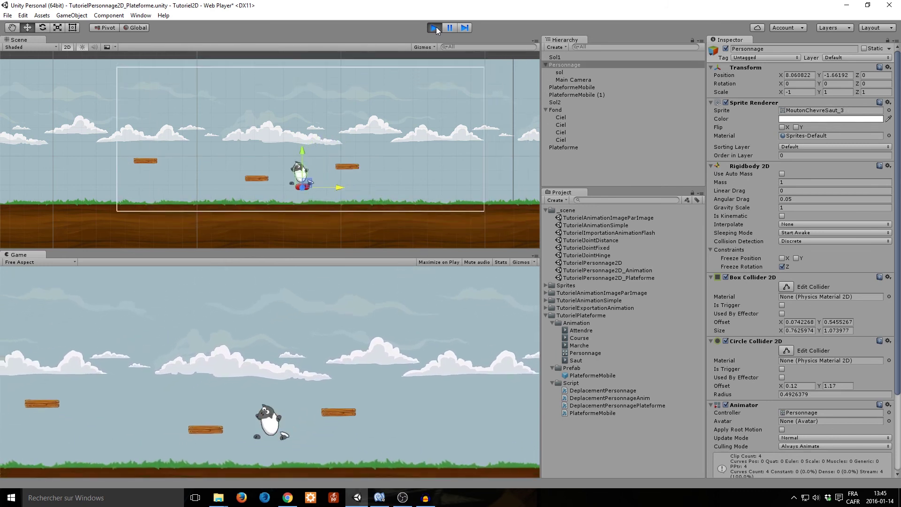
{"action": "key", "text": "space"}
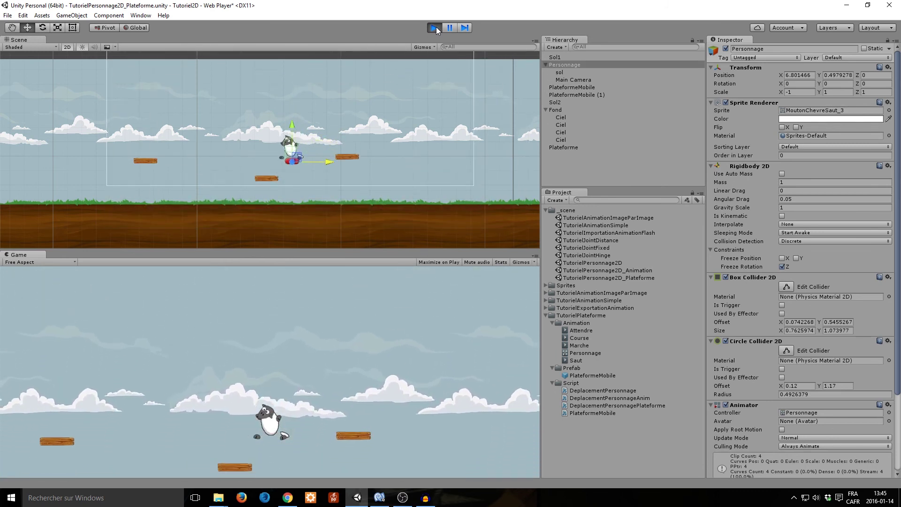
{"action": "key", "text": "Right"}
{"action": "key", "text": "space"}
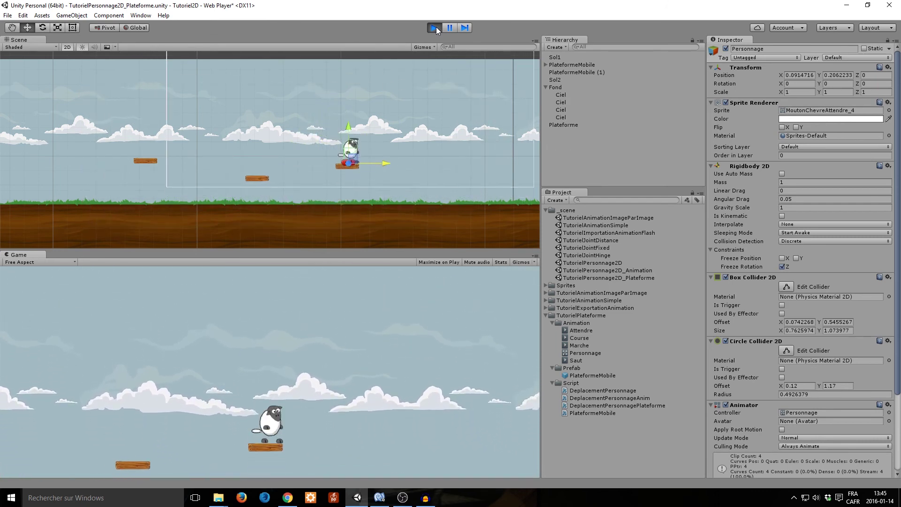
{"action": "key", "text": "Left"}
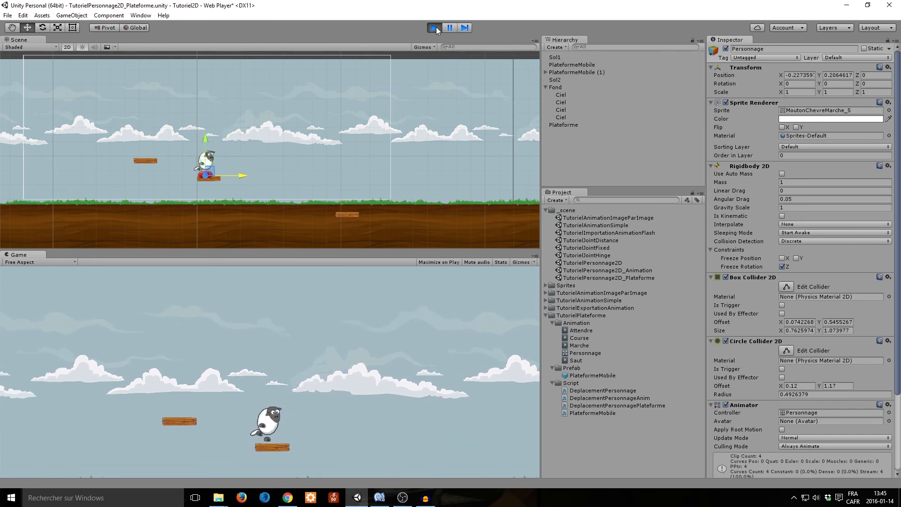
{"action": "key", "text": "Right"}
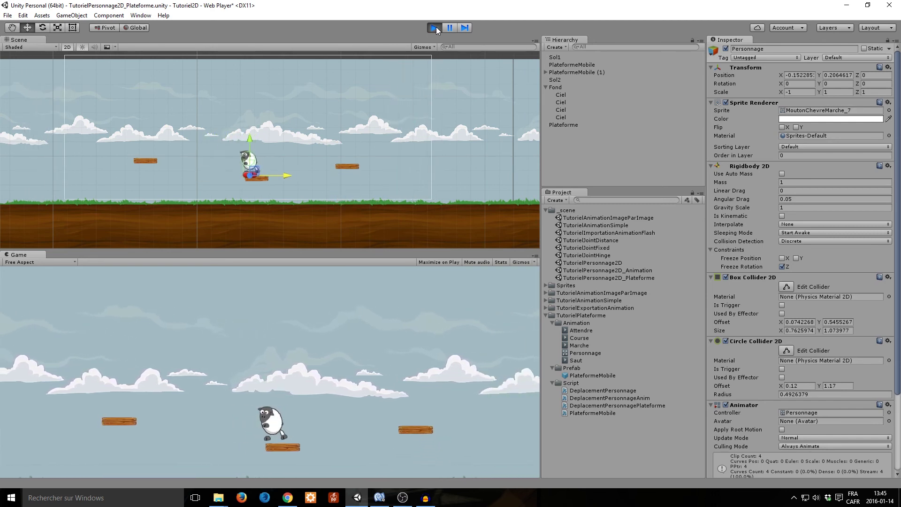
{"action": "left_click", "coordinate": [436, 26]}
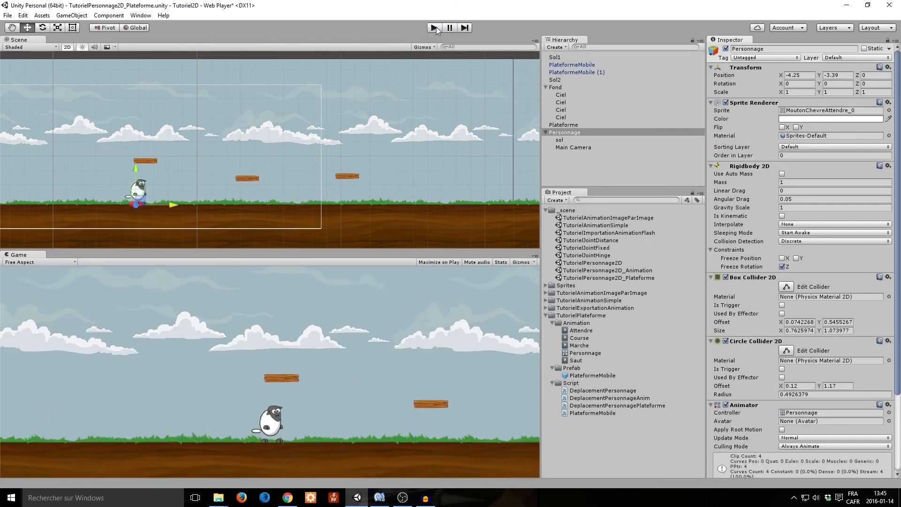
- Zoom the Scene view and select the middle plank, PlateformeMobile (1), to show its settings
{"action": "scroll", "coordinate": [261, 181], "scroll_direction": "up", "scroll_amount": 2}
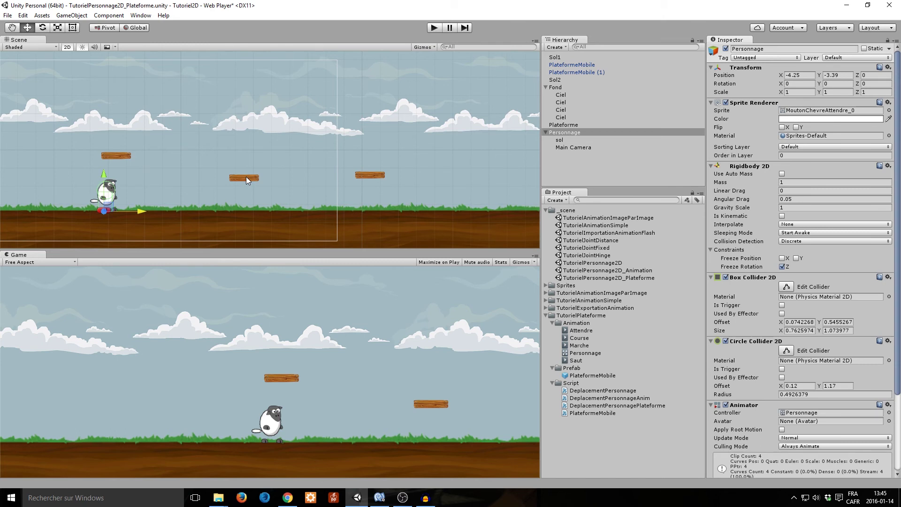
{"action": "left_click", "coordinate": [247, 177]}
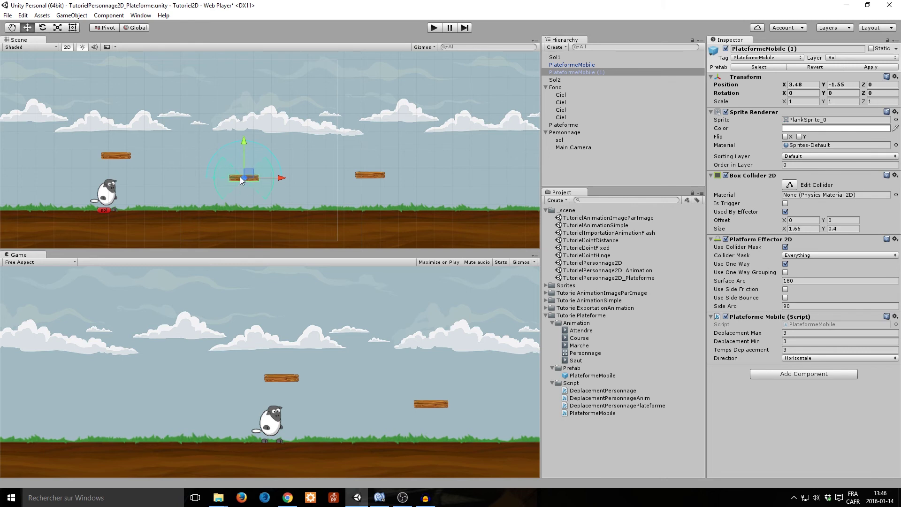
- Set PlateformeMobile (1)'s Temps Deplacement to 40 and play-test the sheep riding it
{"action": "left_click", "coordinate": [795, 350]}
{"action": "type", "text": "40"}
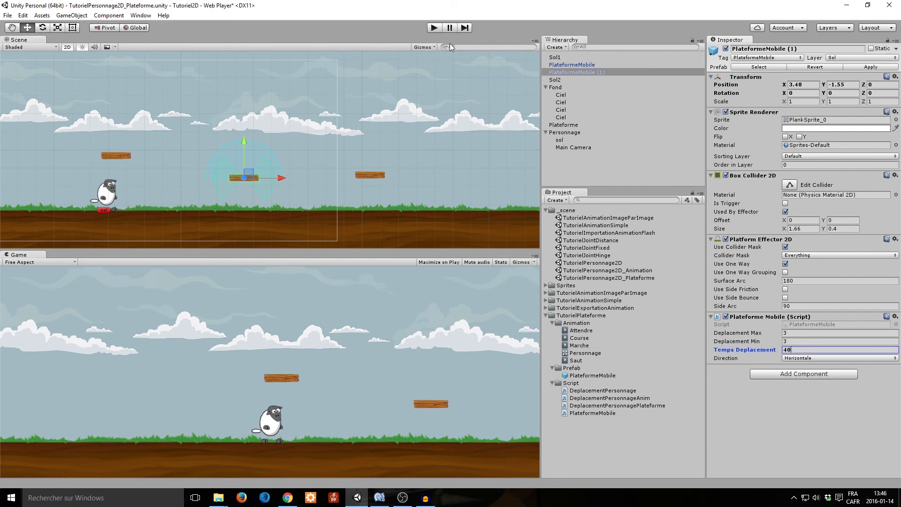
{"action": "left_click", "coordinate": [435, 28]}
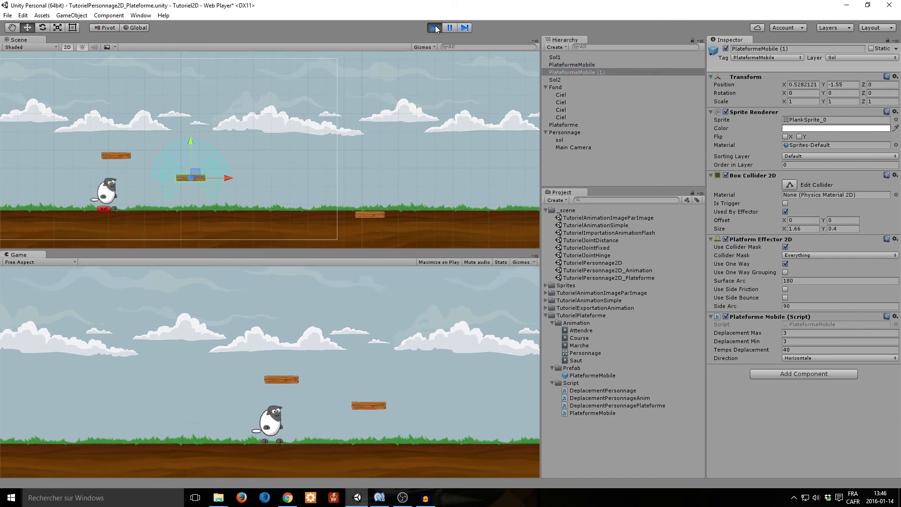
{"action": "key", "text": "Right"}
{"action": "key", "text": "space"}
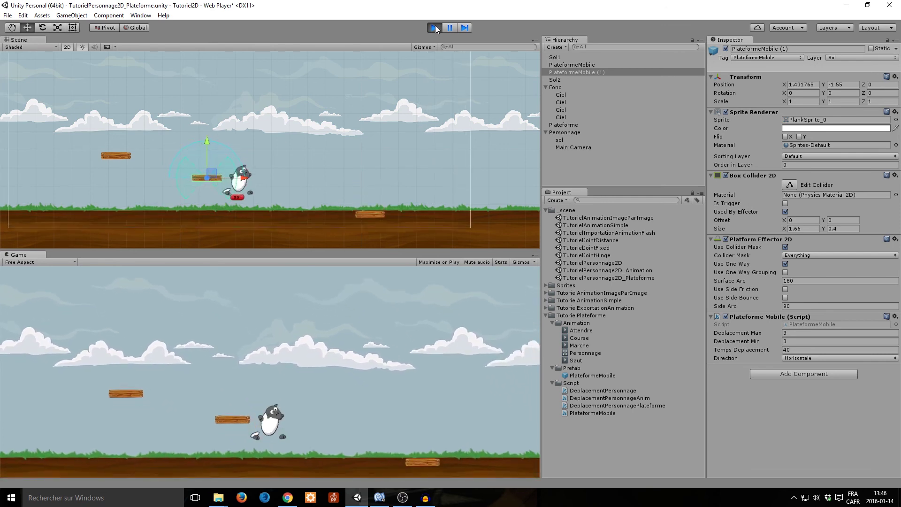
{"action": "key", "text": "space"}
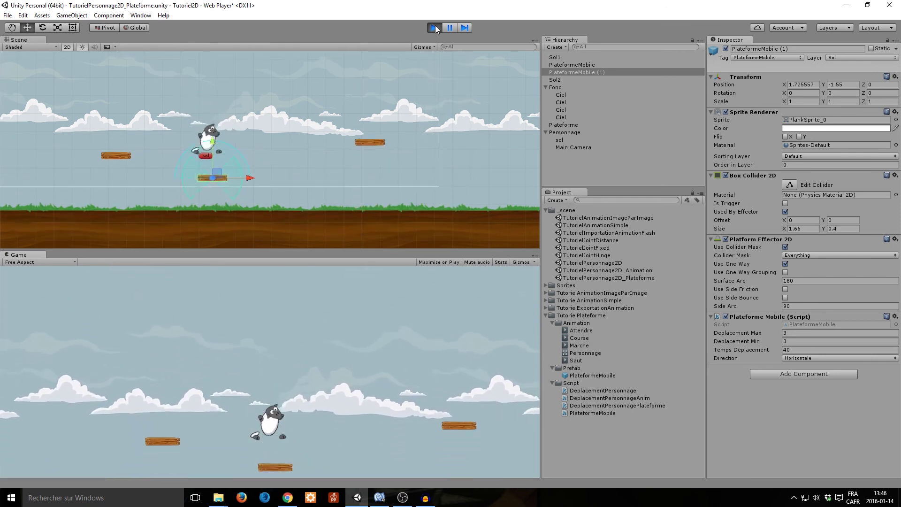
{"action": "key", "text": "Left"}
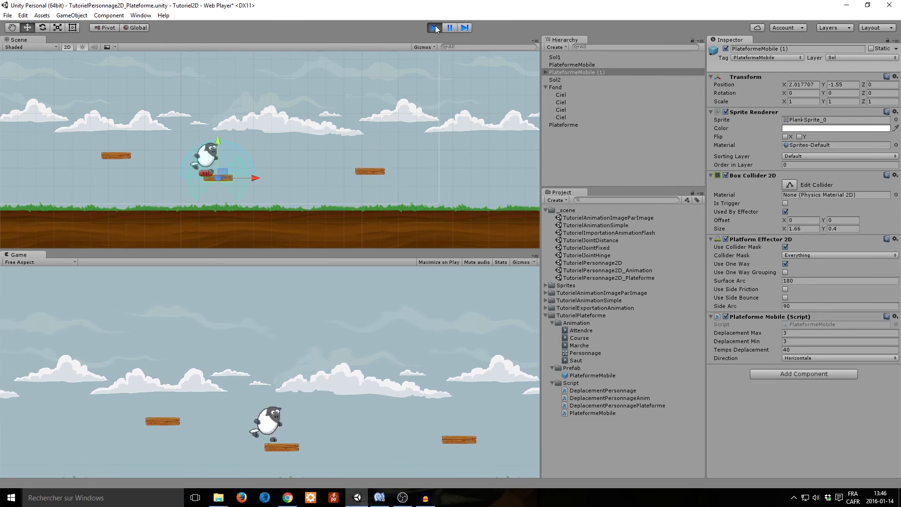
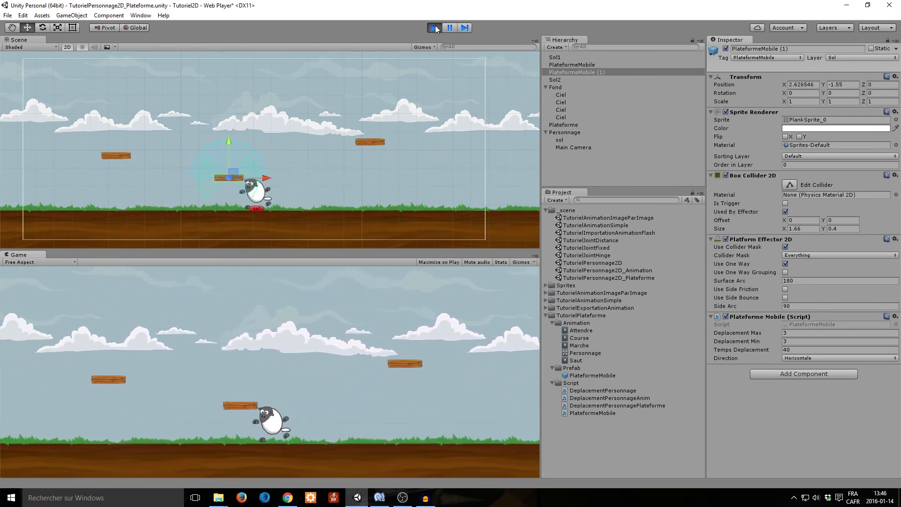
- Stop the Unity play test and switch to DeplacementPersonnagePlateforme.js in MonoDevelop
{"action": "left_click", "coordinate": [436, 28]}
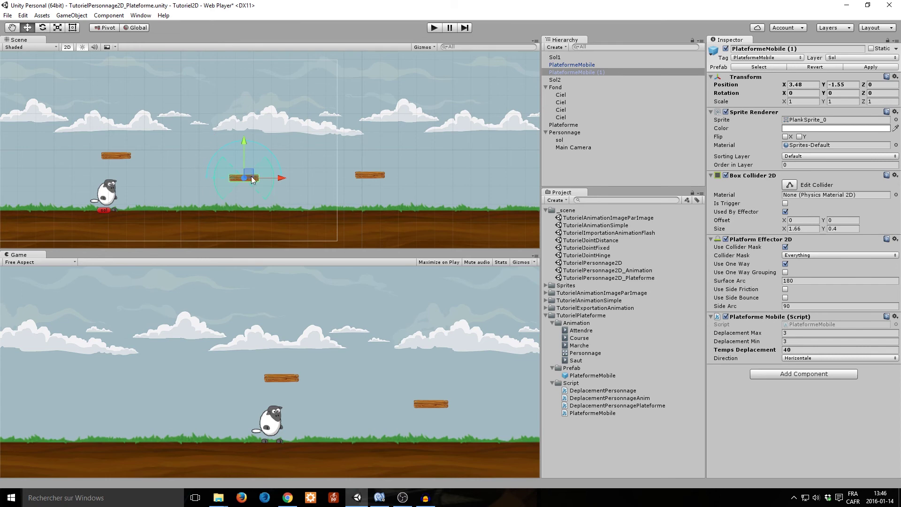
{"action": "key", "text": "alt+Tab"}
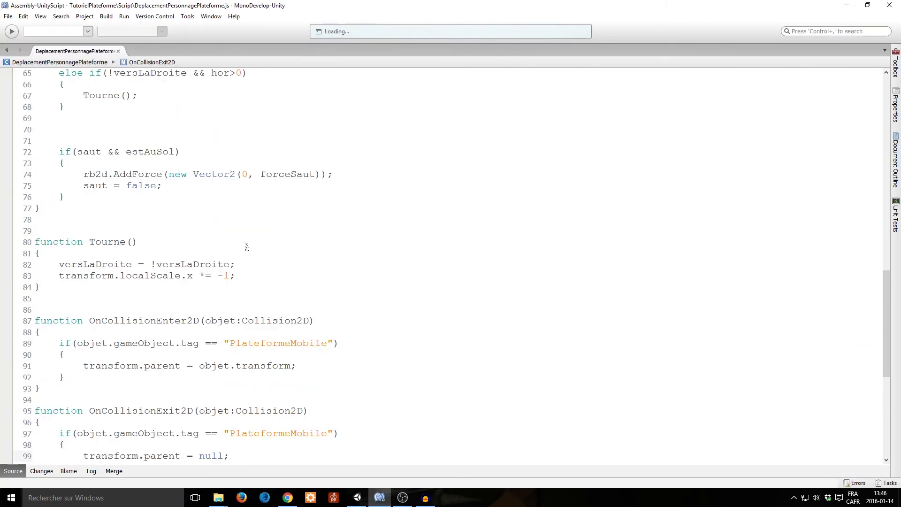
- Scroll back to the script's variable declarations and place the caret on the empty line after the private variables
{"action": "scroll", "coordinate": [227, 214], "scroll_direction": "down", "scroll_amount": 3}
{"action": "scroll", "coordinate": [227, 215], "scroll_direction": "up", "scroll_amount": 11}
{"action": "scroll", "coordinate": [227, 214], "scroll_direction": "up", "scroll_amount": 6}
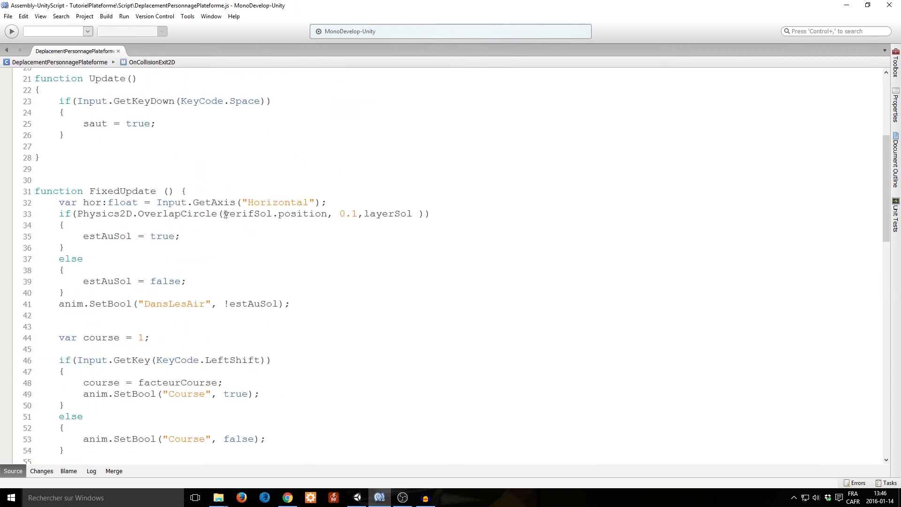
{"action": "scroll", "coordinate": [226, 214], "scroll_direction": "up", "scroll_amount": 7}
{"action": "scroll", "coordinate": [216, 214], "scroll_direction": "down", "scroll_amount": 7}
{"action": "key", "text": "alt+Tab"}
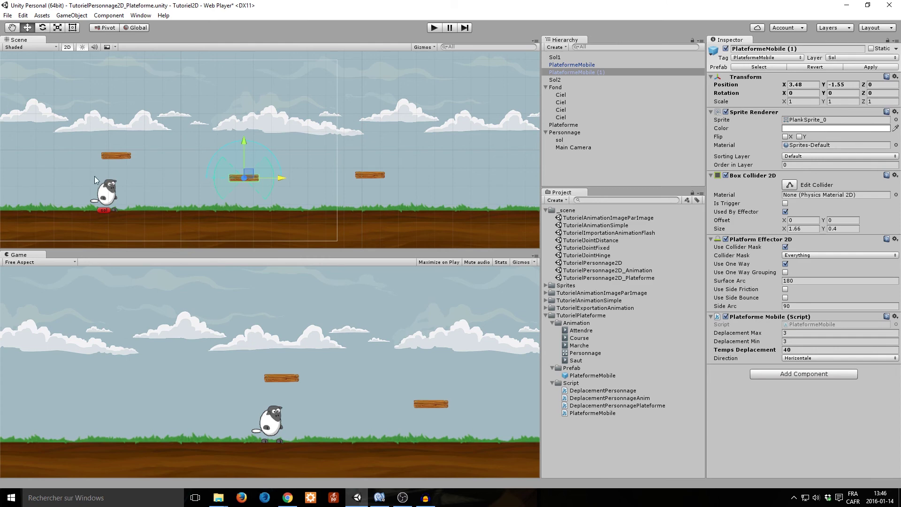
{"action": "scroll", "coordinate": [263, 176], "scroll_direction": "up", "scroll_amount": 3}
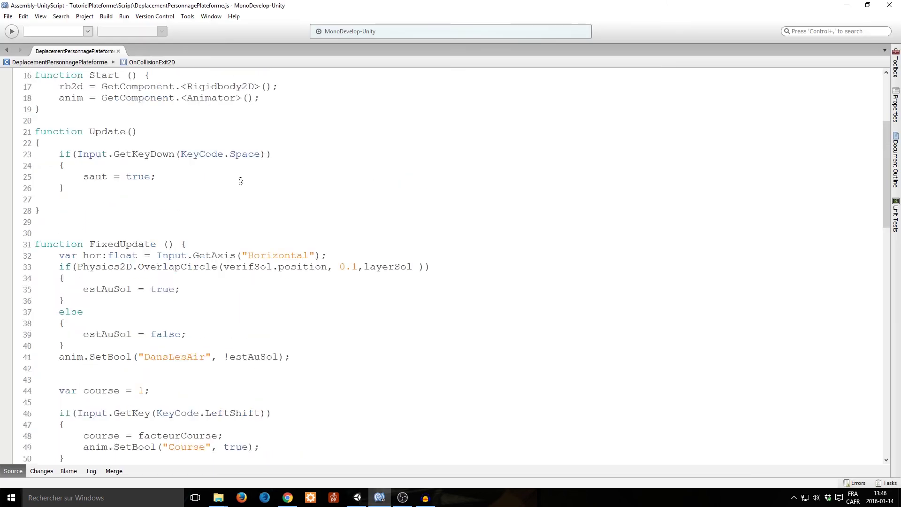
{"action": "scroll", "coordinate": [238, 181], "scroll_direction": "up", "scroll_amount": 5}
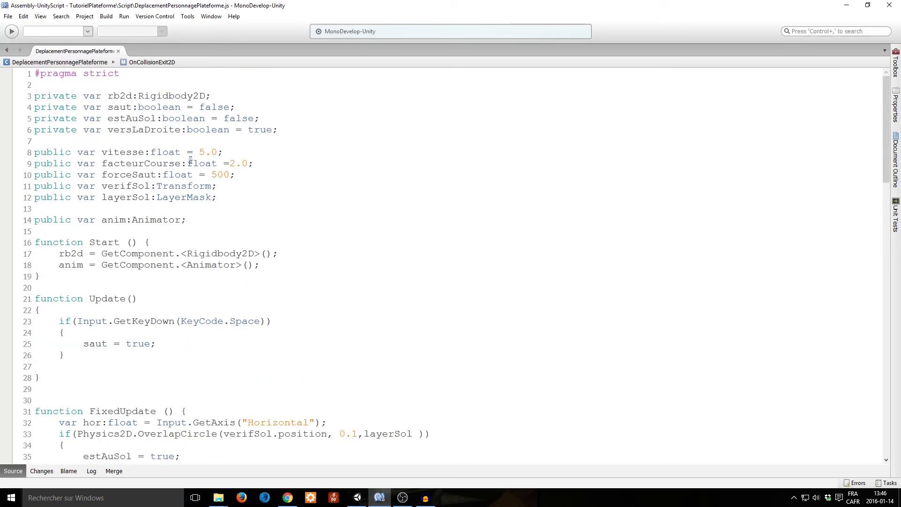
{"action": "left_click", "coordinate": [184, 141]}
- Declare 'private var surPlateformeMobile:boolean;' below the private variables and save the script
{"action": "key", "text": "Return"}
{"action": "key", "text": "Return"}
{"action": "key", "text": "Up"}
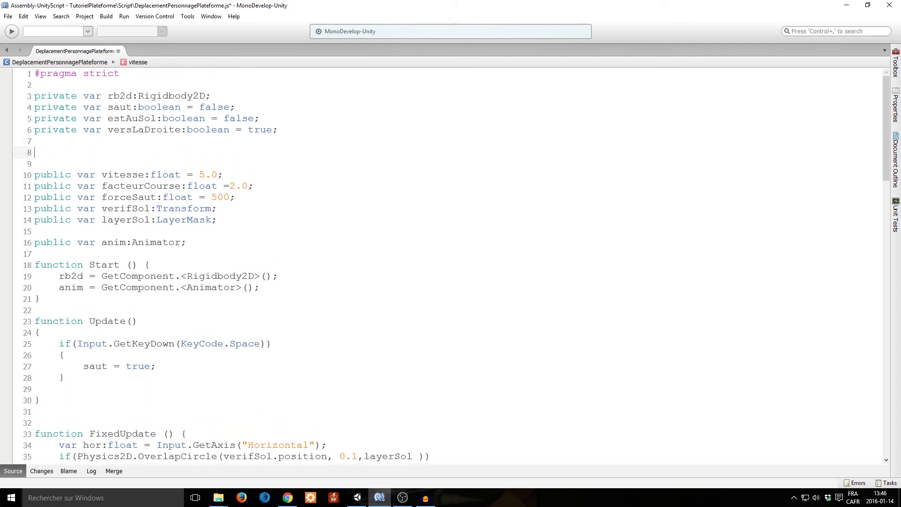
{"action": "type", "text": "private var "}
{"action": "type", "text": "surPla"}
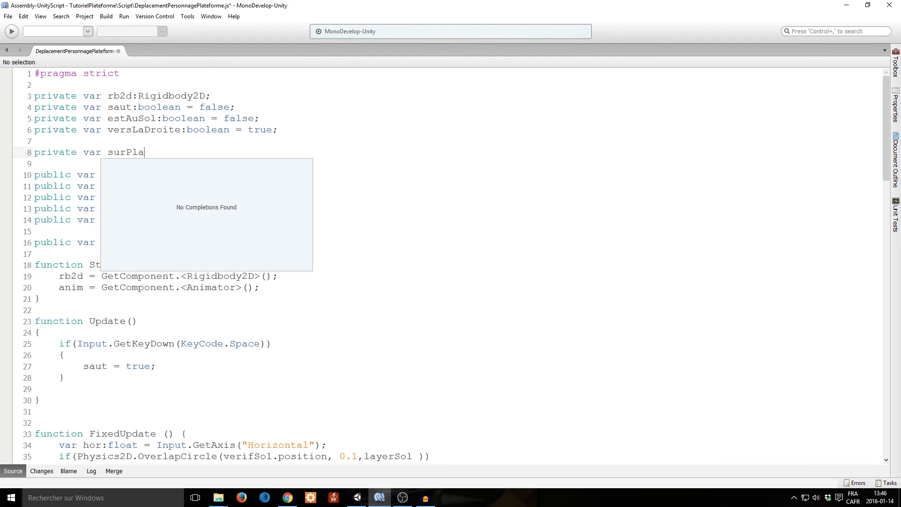
{"action": "type", "text": "teforme"}
{"action": "type", "text": "Mobile:"}
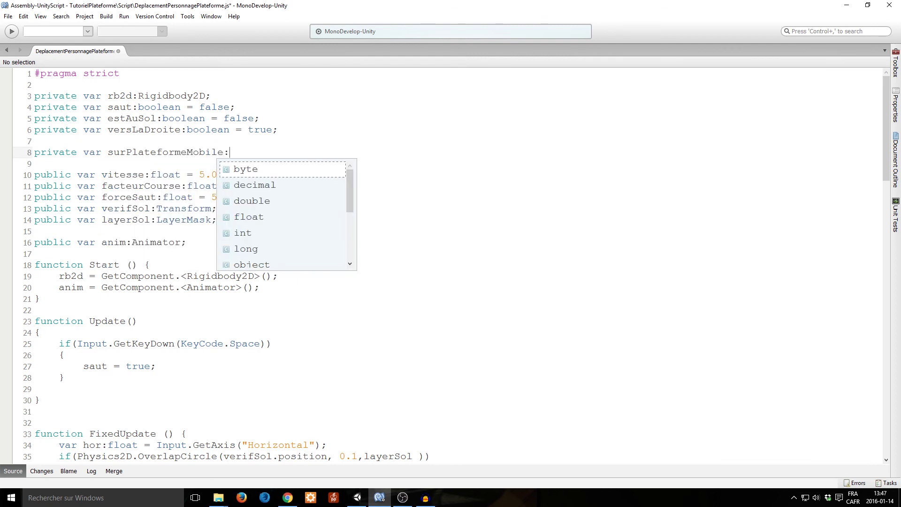
{"action": "type", "text": "boolean = "}
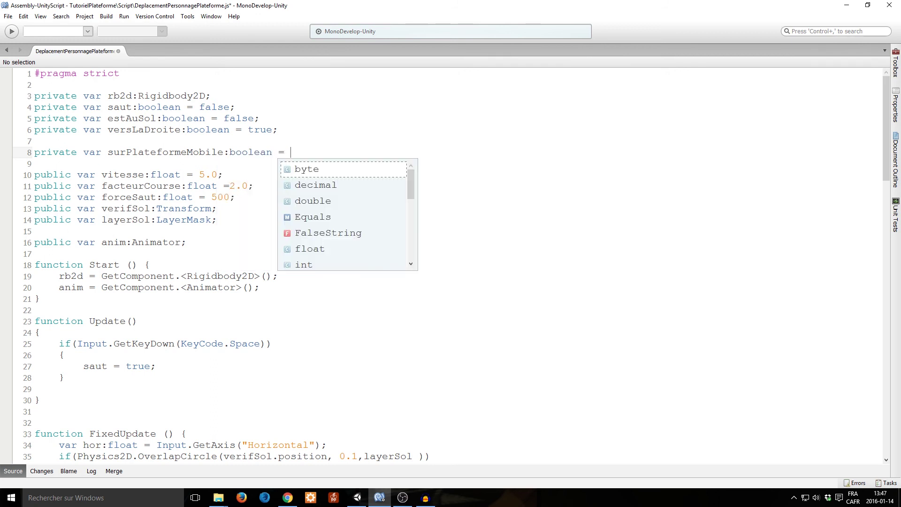
{"action": "type", "text": "FalseString;"}
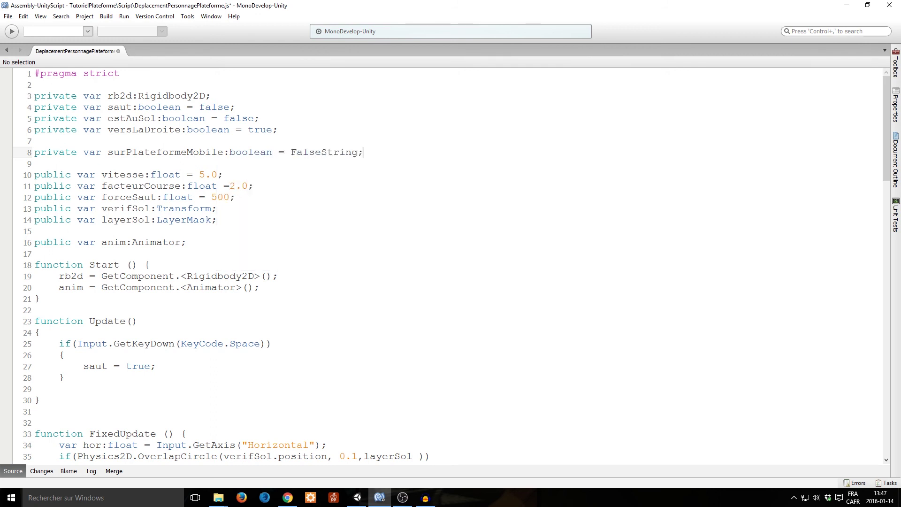
{"action": "key", "text": "BackSpace"}
{"action": "key", "text": "BackSpace"}
{"action": "key", "text": "BackSpace"}
{"action": "key", "text": "BackSpace"}
{"action": "key", "text": "BackSpace"}
{"action": "key", "text": "BackSpace"}
{"action": "type", "text": "f"}
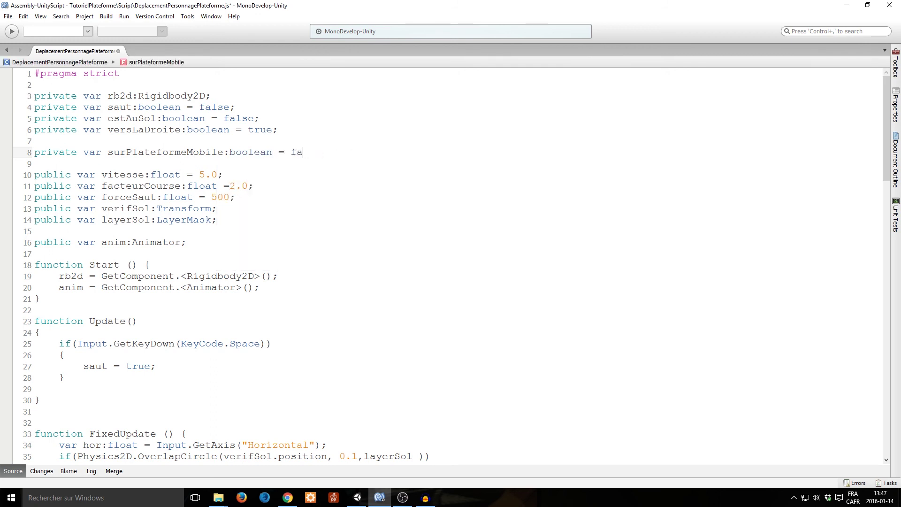
{"action": "key", "text": "BackSpace"}
{"action": "key", "text": "BackSpace"}
{"action": "key", "text": "BackSpace"}
{"action": "key", "text": "BackSpace"}
{"action": "key", "text": "BackSpace"}
{"action": "type", "text": ";"}
{"action": "key", "text": "ctrl+s"}
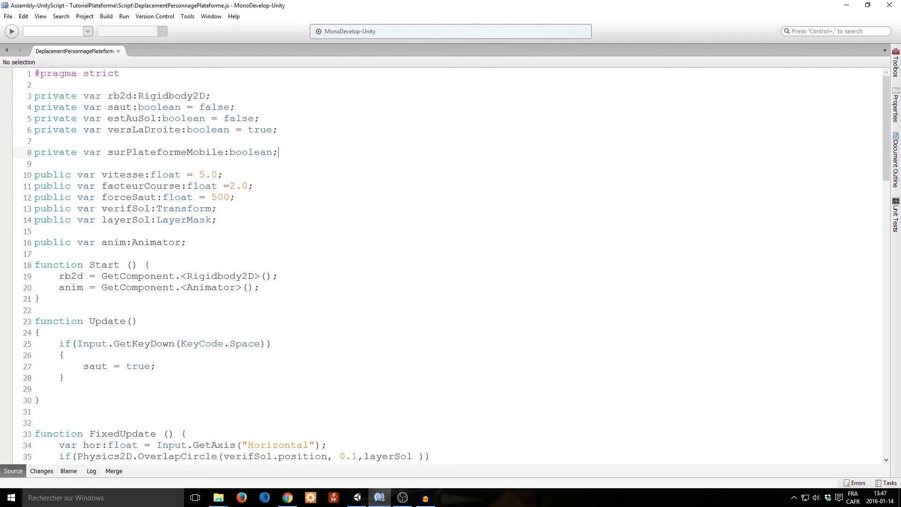
{"action": "scroll", "coordinate": [235, 161], "scroll_direction": "down", "scroll_amount": 7}
{"action": "scroll", "coordinate": [235, 211], "scroll_direction": "down", "scroll_amount": 17}
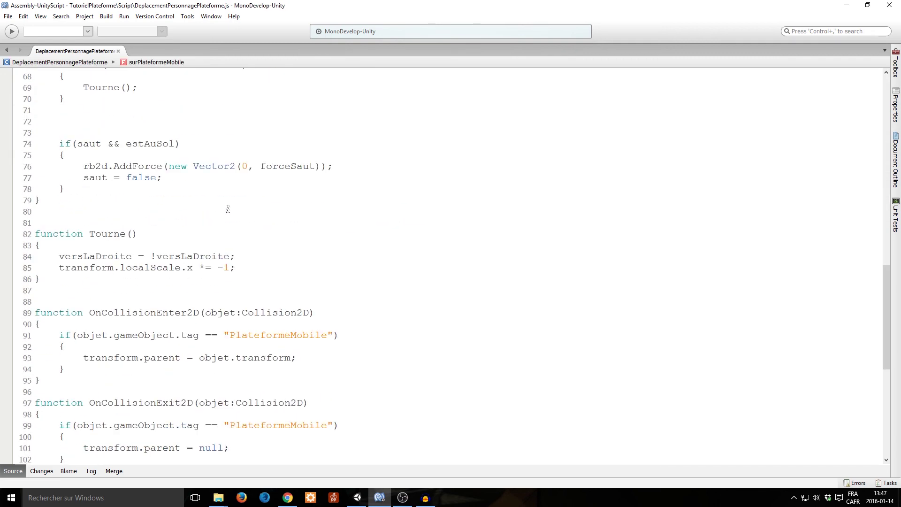
{"action": "scroll", "coordinate": [200, 275], "scroll_direction": "down", "scroll_amount": 4}
- Add 'surPlateformeMobile = true;' after the parent assignment in OnCollisionEnter2D
{"action": "left_click", "coordinate": [320, 151]}
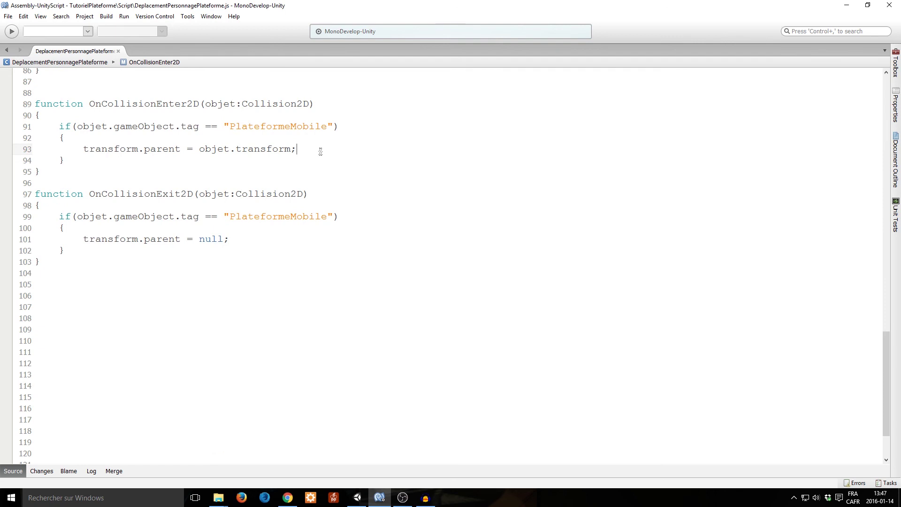
{"action": "key", "text": "Return"}
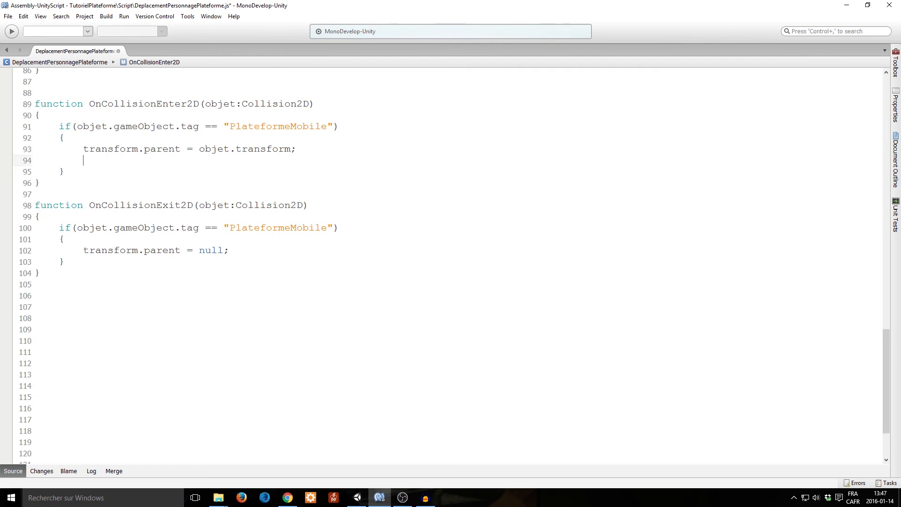
{"action": "type", "text": "surPlac"}
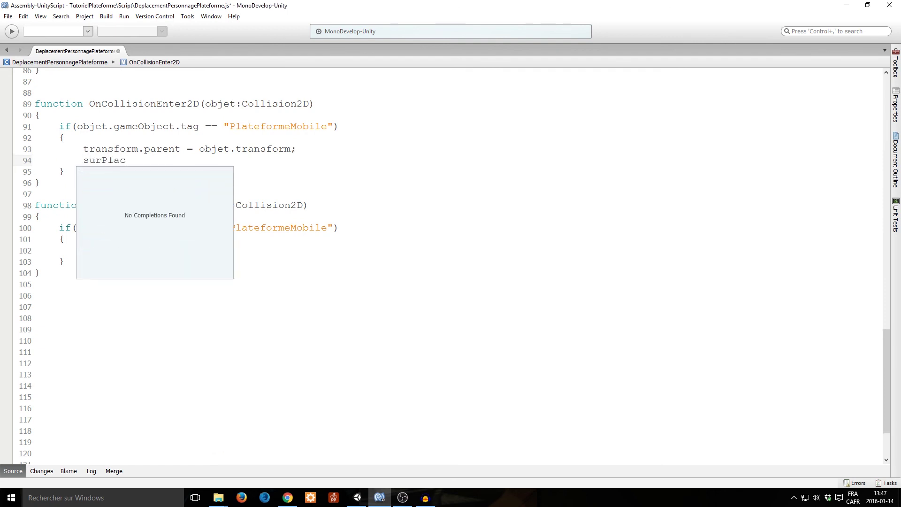
{"action": "key", "text": "BackSpace"}
{"action": "type", "text": "teform"}
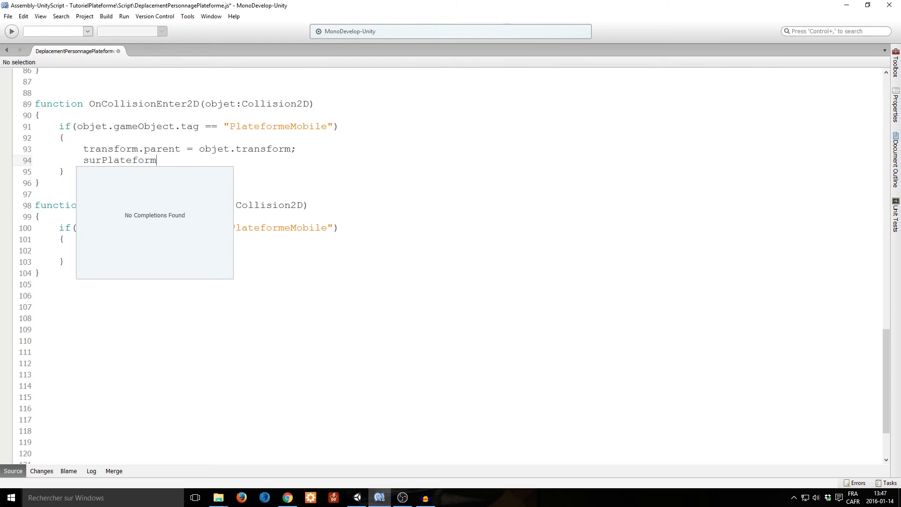
{"action": "type", "text": "eMobile "}
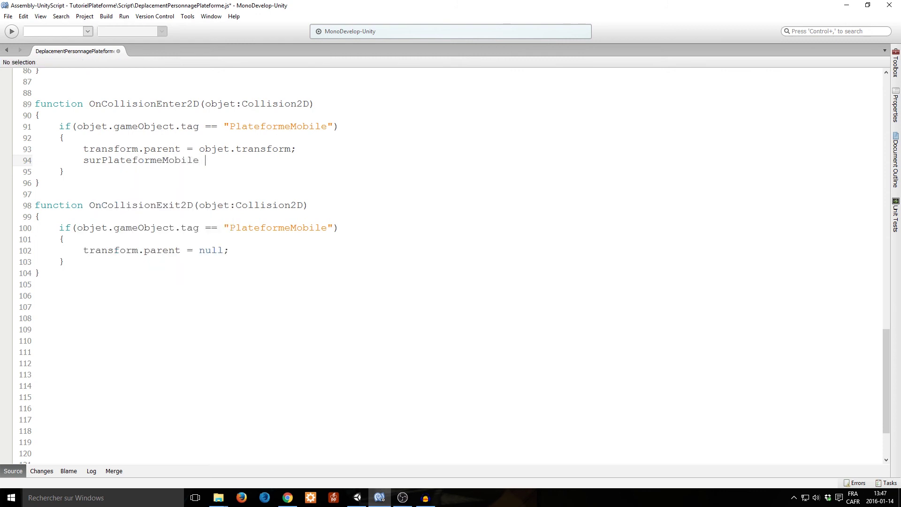
{"action": "type", "text": "= true;l"}
{"action": "key", "text": "BackSpace"}
- Copy the assignment into OnCollisionExit2D on line 103 and change it to false
{"action": "key", "text": "shift+Home"}
{"action": "key", "text": "ctrl+c"}
{"action": "key", "text": "Down"}
{"action": "key", "text": "Down"}
{"action": "key", "text": "Down"}
{"action": "key", "text": "Down"}
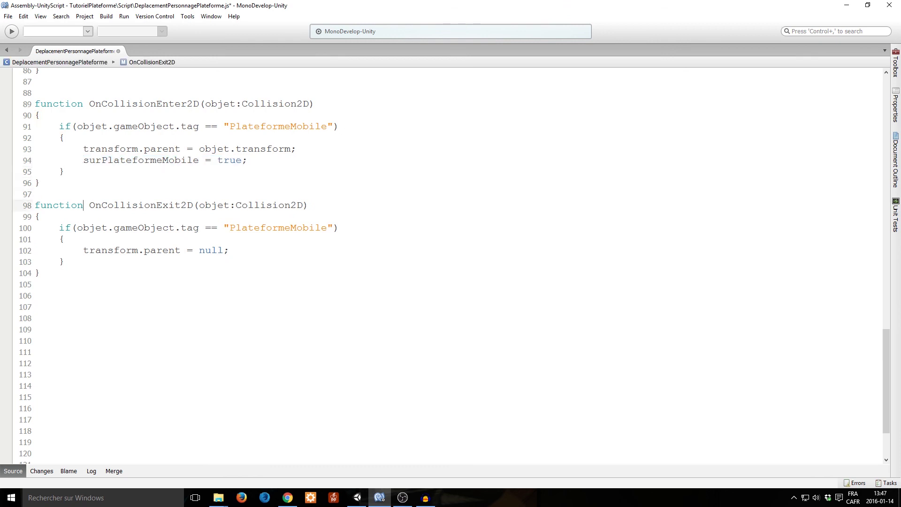
{"action": "key", "text": "Down"}
{"action": "key", "text": "Down"}
{"action": "key", "text": "Down"}
{"action": "key", "text": "Down"}
{"action": "key", "text": "End"}
{"action": "key", "text": "Return"}
{"action": "key", "text": "ctrl+v"}
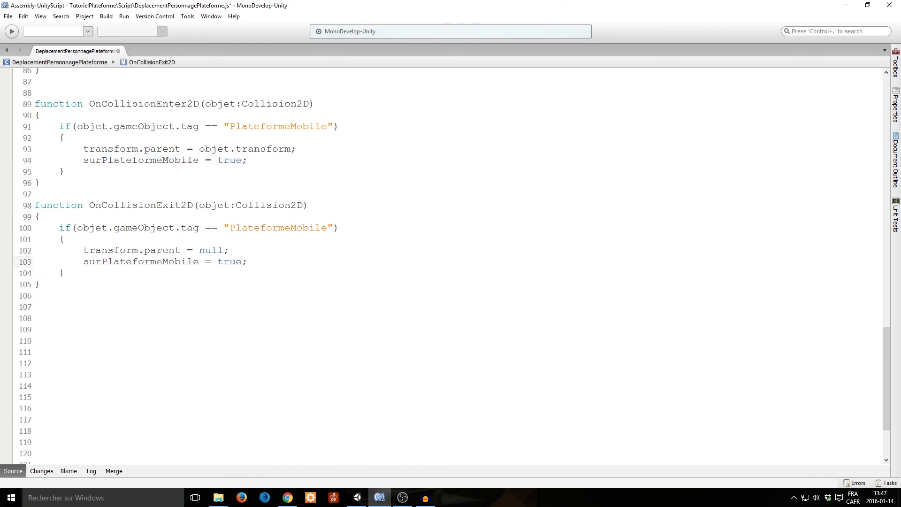
{"action": "key", "text": "shift+Left"}
{"action": "key", "text": "shift+Left"}
{"action": "key", "text": "shift+Left"}
{"action": "key", "text": "shift+Left"}
{"action": "type", "text": "fa"}
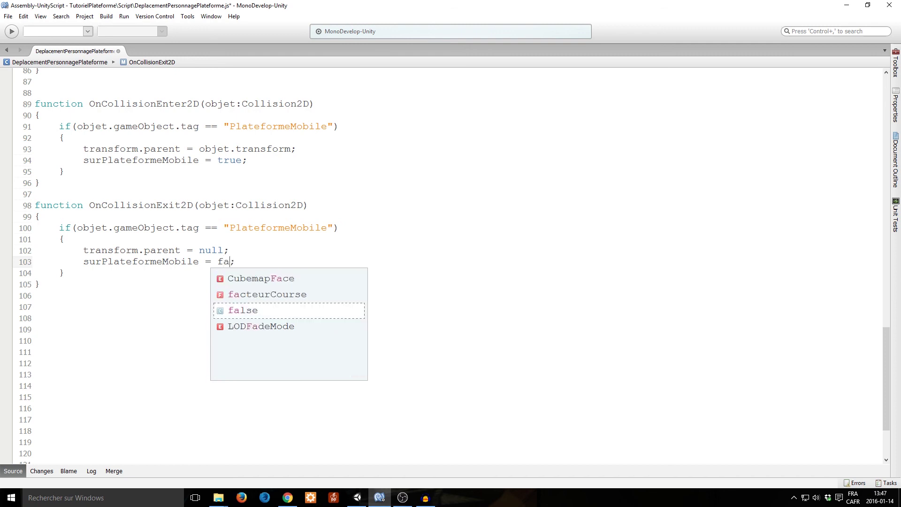
{"action": "type", "text": "lse"}
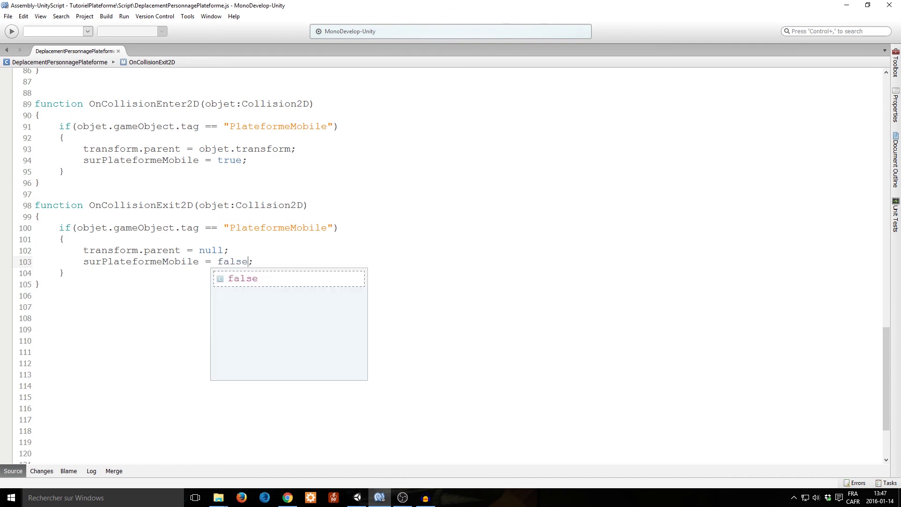
{"action": "left_click", "coordinate": [159, 264]}
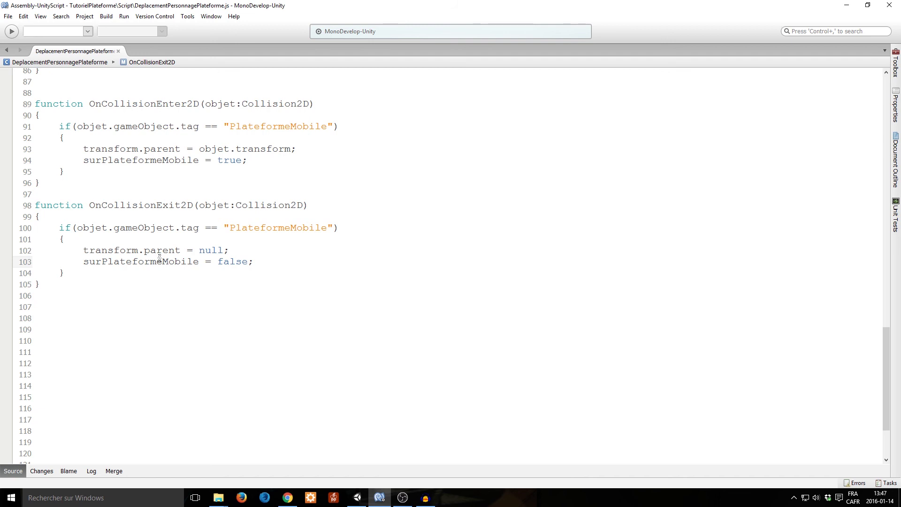
{"action": "double_click", "coordinate": [159, 261]}
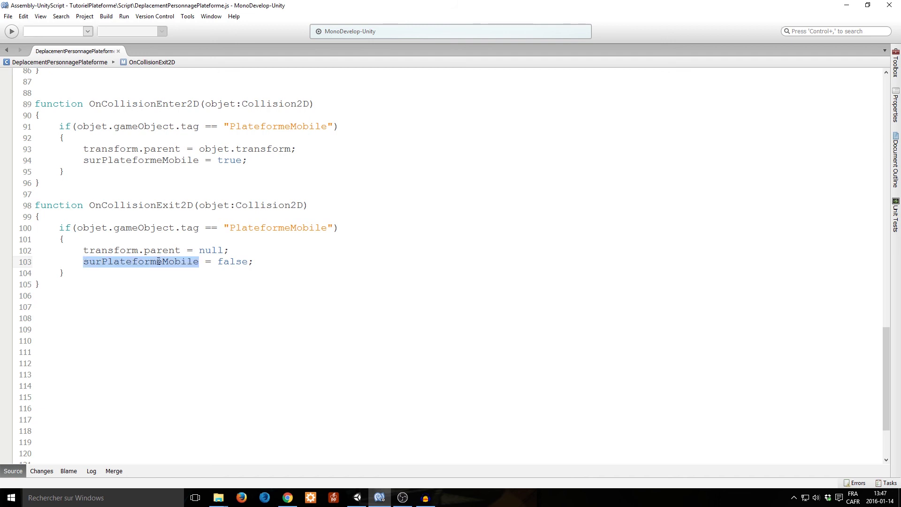
- Write the condition if(surPlateformeMobile && estAuSol) above the velocity assignment in FixedUpdate
{"action": "scroll", "coordinate": [159, 261], "scroll_direction": "up", "scroll_amount": 7}
{"action": "scroll", "coordinate": [159, 261], "scroll_direction": "up", "scroll_amount": 6}
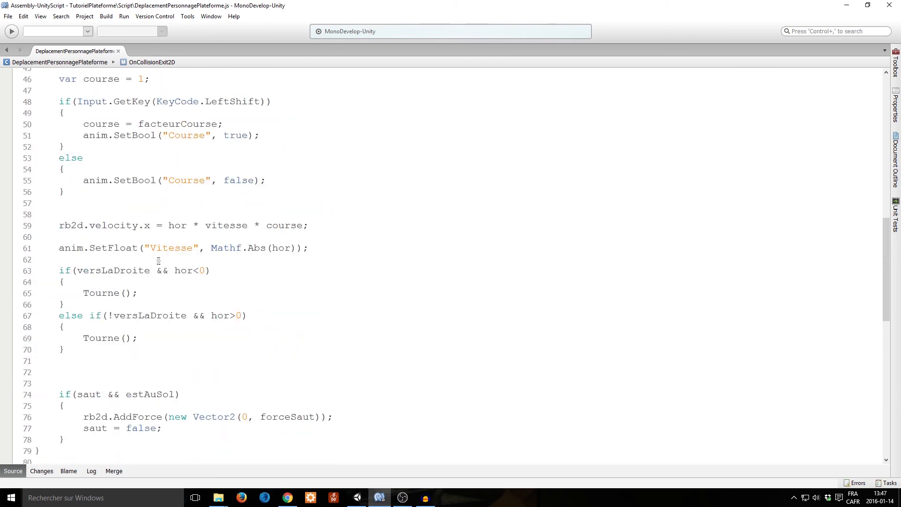
{"action": "scroll", "coordinate": [158, 261], "scroll_direction": "up", "scroll_amount": 6}
{"action": "scroll", "coordinate": [110, 263], "scroll_direction": "up", "scroll_amount": 2}
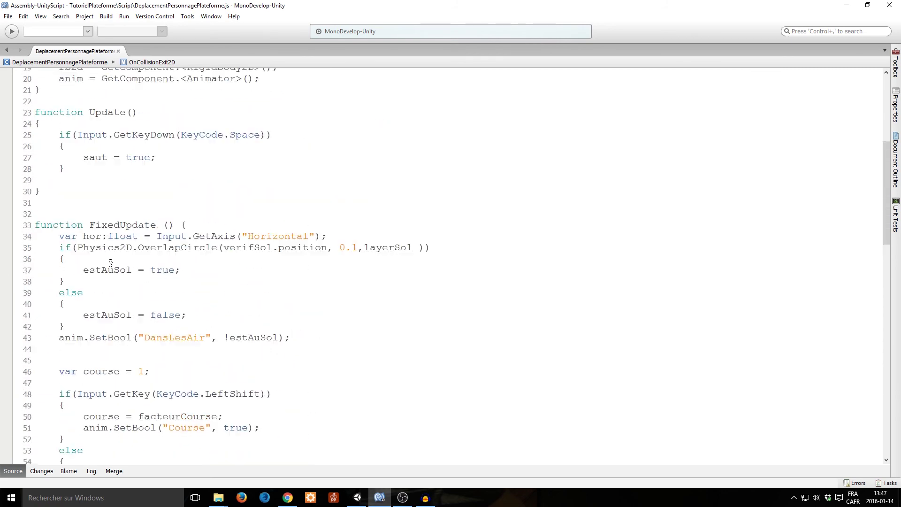
{"action": "scroll", "coordinate": [111, 262], "scroll_direction": "up", "scroll_amount": 2}
{"action": "scroll", "coordinate": [111, 263], "scroll_direction": "down", "scroll_amount": 6}
{"action": "scroll", "coordinate": [111, 262], "scroll_direction": "down", "scroll_amount": 4}
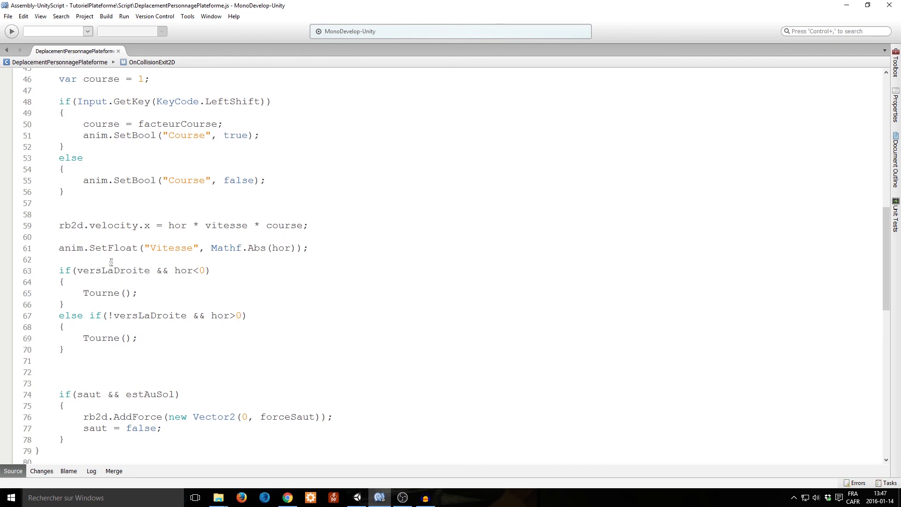
{"action": "scroll", "coordinate": [111, 262], "scroll_direction": "down", "scroll_amount": 4}
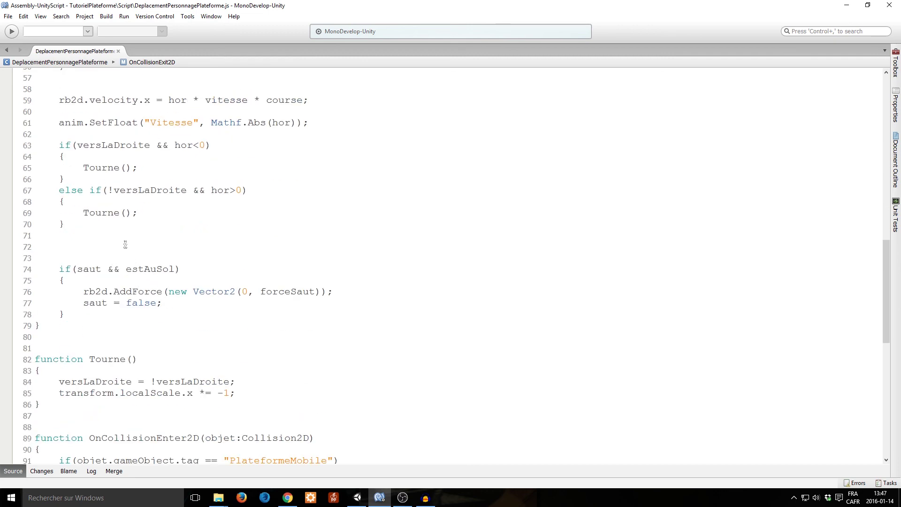
{"action": "scroll", "coordinate": [125, 252], "scroll_direction": "up", "scroll_amount": 3}
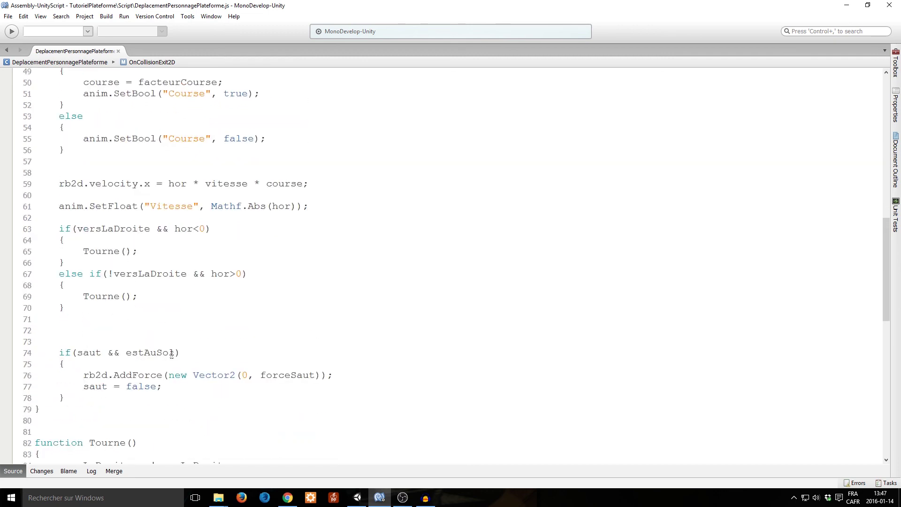
{"action": "left_click", "coordinate": [334, 185]}
{"action": "key", "text": "Up"}
{"action": "type", "text": "if"}
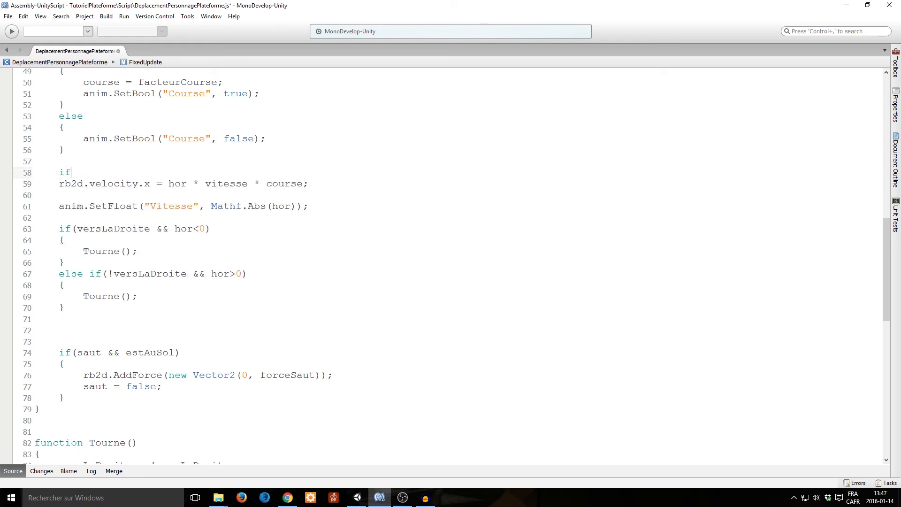
{"action": "type", "text": "()"}
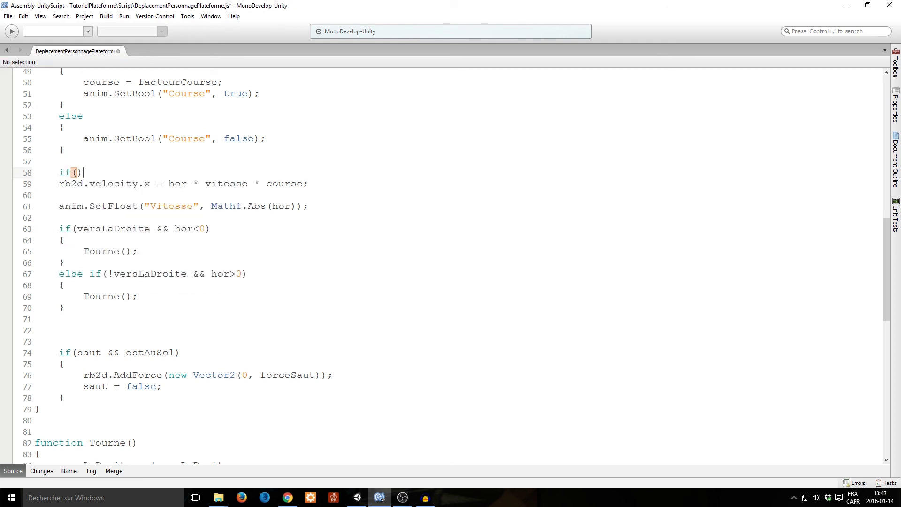
{"action": "type", "text": "surP"}
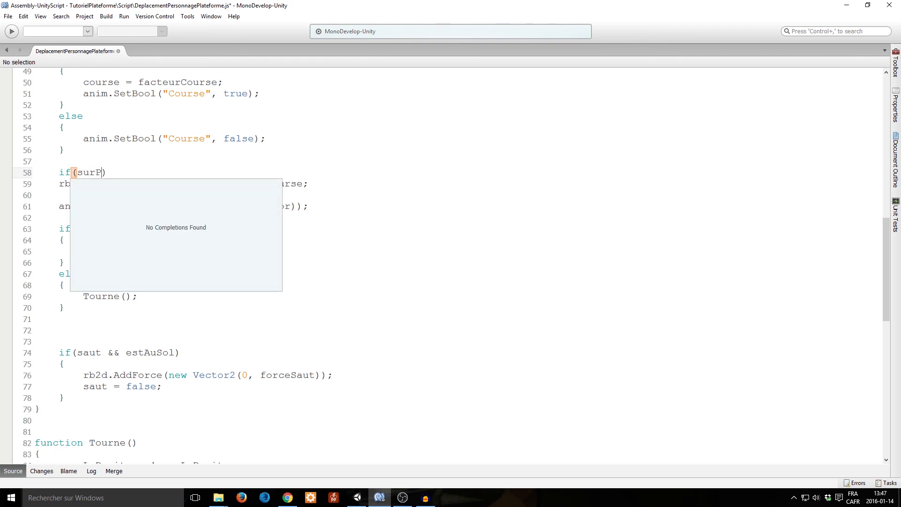
{"action": "type", "text": "lateform"}
{"action": "type", "text": "eMobile"}
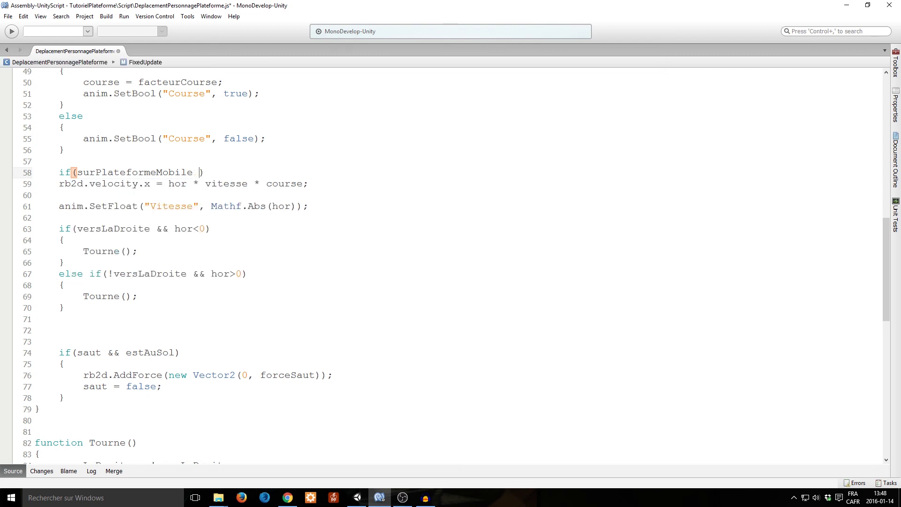
{"action": "type", "text": " && war"}
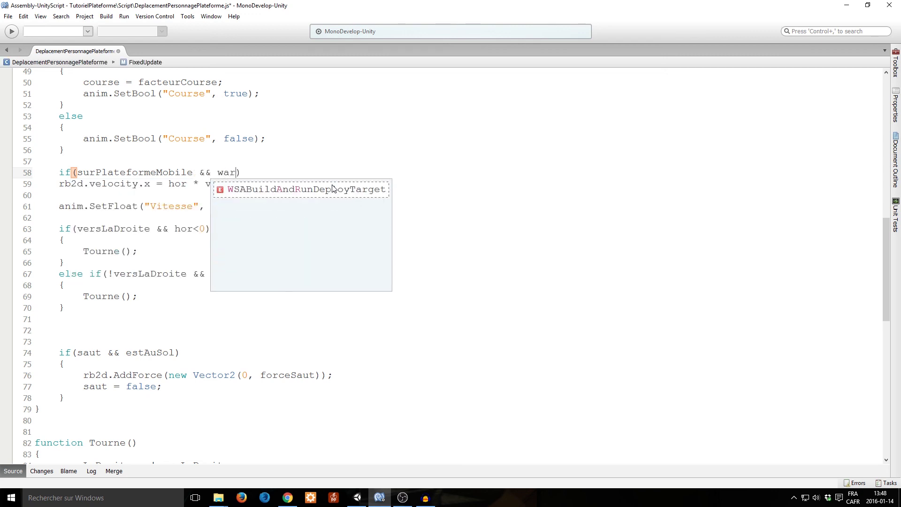
{"action": "key", "text": "BackSpace"}
{"action": "key", "text": "BackSpace"}
{"action": "type", "text": "e"}
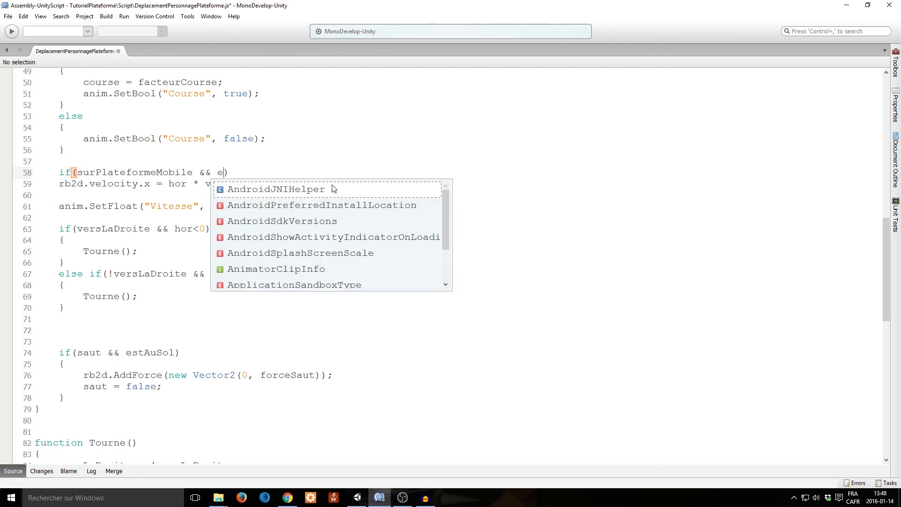
{"action": "type", "text": "stA"}
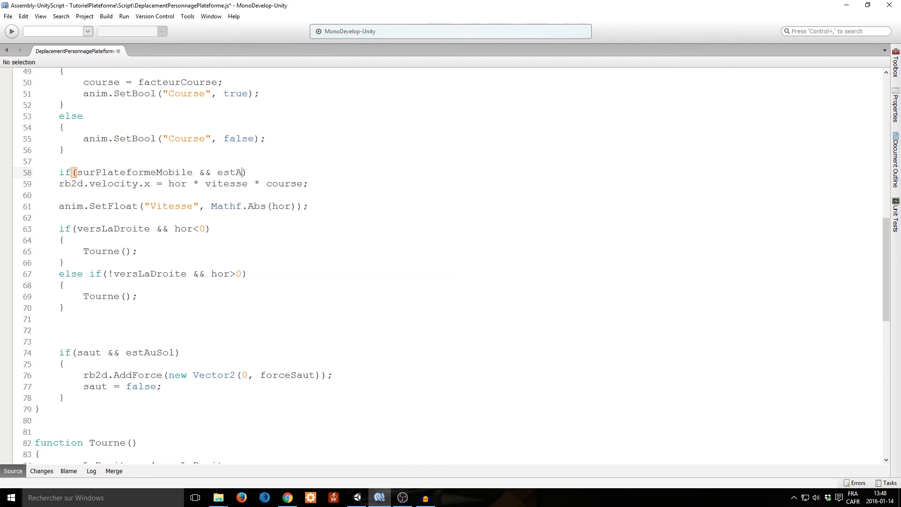
{"action": "type", "text": "uSold"}
{"action": "key", "text": "Return"}
{"action": "key", "text": "Up"}
{"action": "key", "text": "End"}
{"action": "key", "text": "Left"}
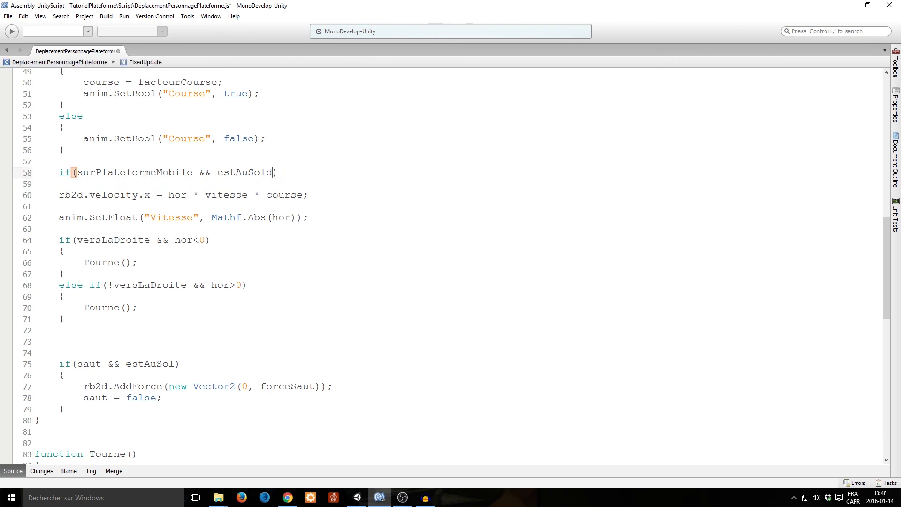
{"action": "key", "text": "BackSpace"}
- Add braces for the if block, followed by an else branch with its own braces
{"action": "key", "text": "Return"}
{"action": "type", "text": "{"}
{"action": "key", "text": "Return"}
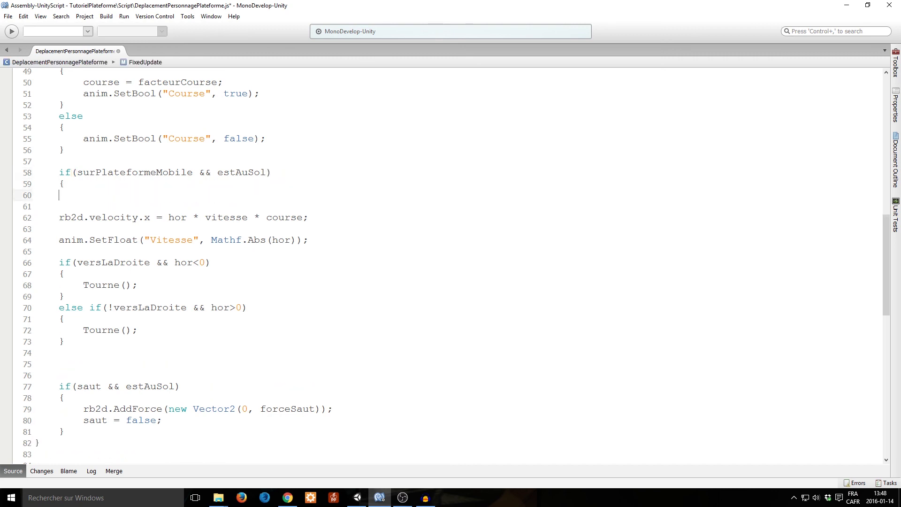
{"action": "key", "text": "Return"}
{"action": "type", "text": "}"}
{"action": "key", "text": "Up"}
{"action": "key", "text": "Down"}
{"action": "key", "text": "End"}
{"action": "key", "text": "Return"}
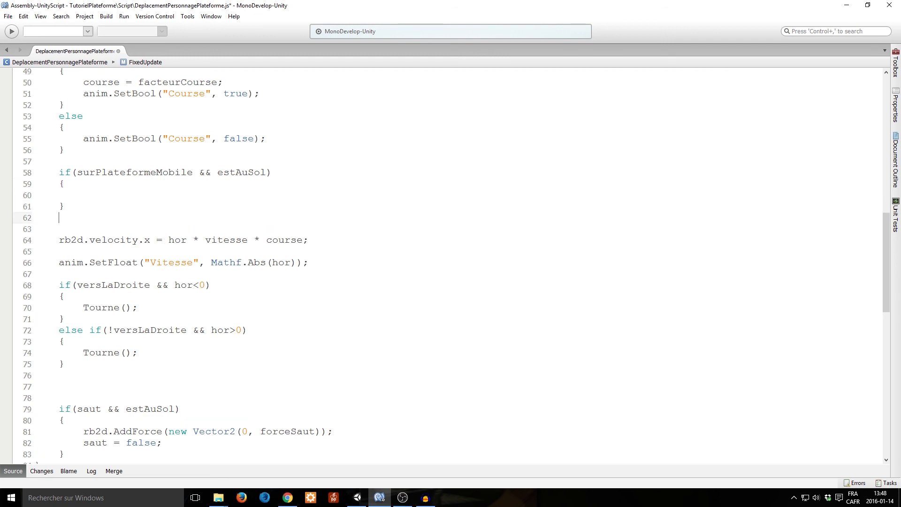
{"action": "type", "text": "else"}
{"action": "key", "text": "Escape"}
{"action": "key", "text": "Return"}
{"action": "type", "text": "{"}
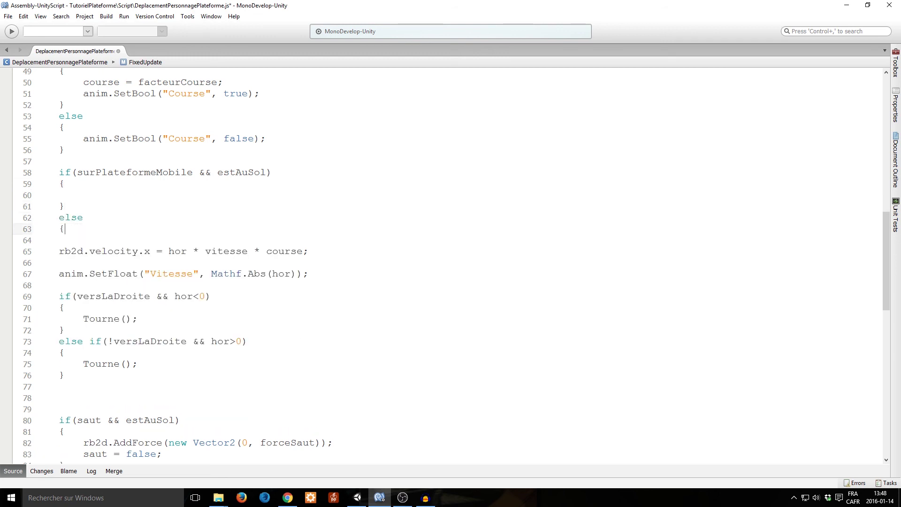
{"action": "key", "text": "Return"}
{"action": "key", "text": "Return"}
{"action": "type", "text": "}"}
{"action": "key", "text": "Up"}
- Move the rb2d.velocity.x assignment into the else block, indent it, save, and start a nested if
{"action": "key", "text": "Down"}
{"action": "key", "text": "Down"}
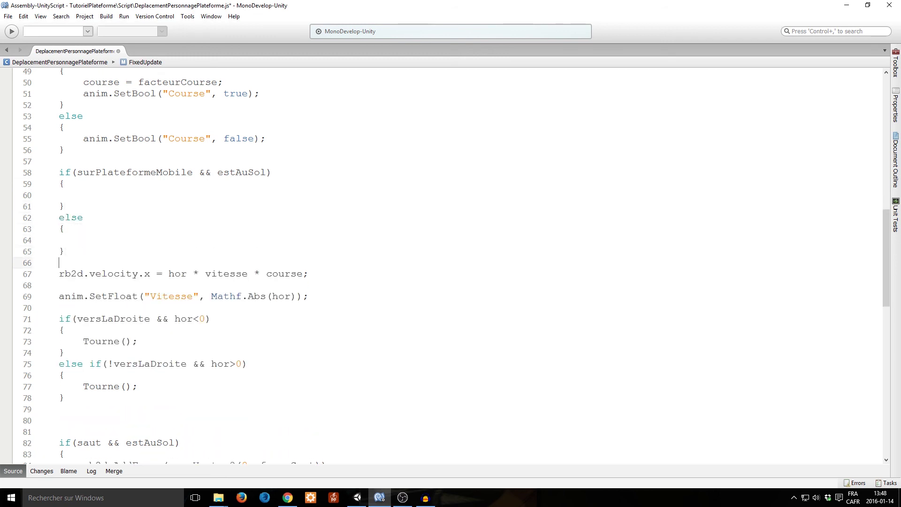
{"action": "key", "text": "Down"}
{"action": "key", "text": "shift+End"}
{"action": "key", "text": "ctrl+x"}
{"action": "key", "text": "Up"}
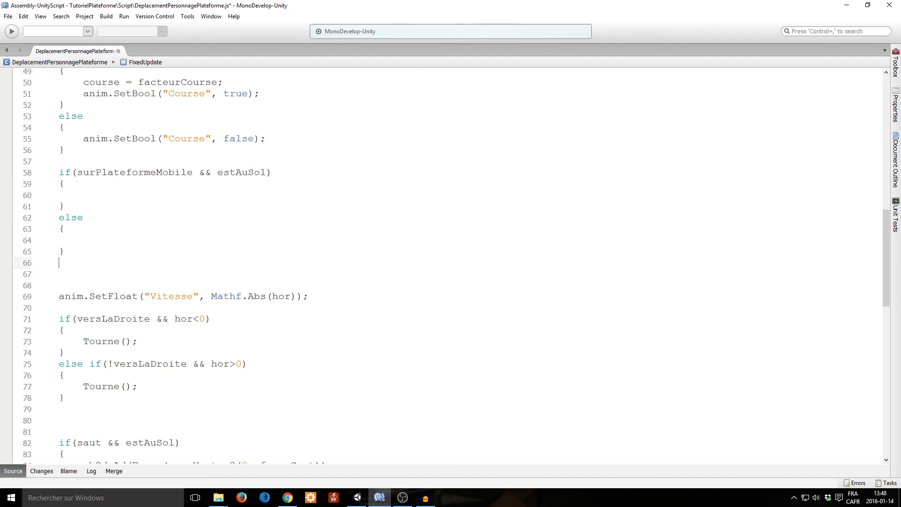
{"action": "key", "text": "Up"}
{"action": "key", "text": "Up"}
{"action": "key", "text": "ctrl+v"}
{"action": "key", "text": "Tab"}
{"action": "key", "text": "ctrl+s"}
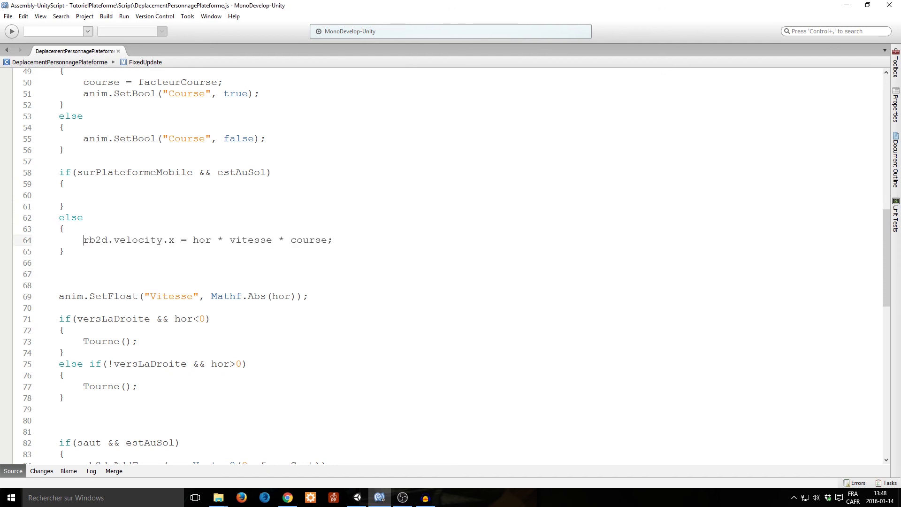
{"action": "key", "text": "Up"}
{"action": "key", "text": "Up"}
{"action": "key", "text": "Up"}
{"action": "key", "text": "Up"}
{"action": "type", "text": "if"}
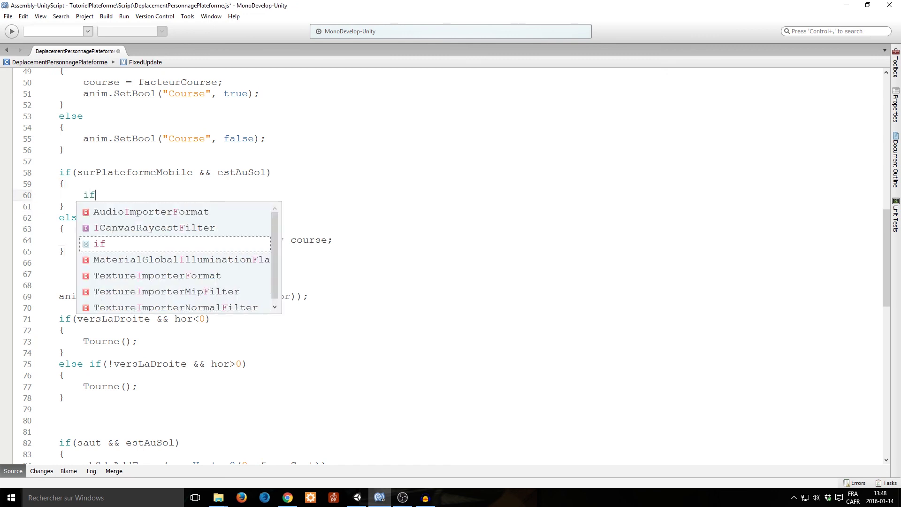
{"action": "type", "text": "()"}
{"action": "type", "text": "trans"}
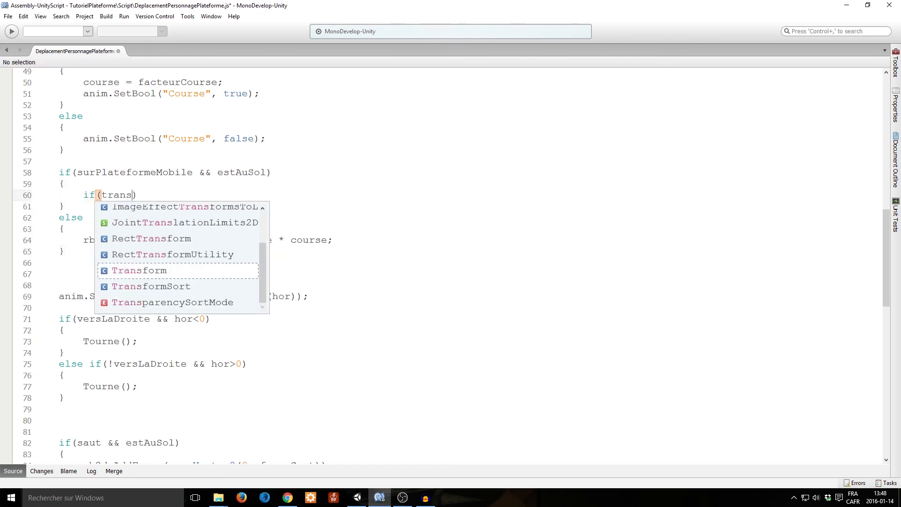
{"action": "type", "text": "fo"}
- Complete the nested condition as if(transform.parent) and open its braces
{"action": "key", "text": "Return"}
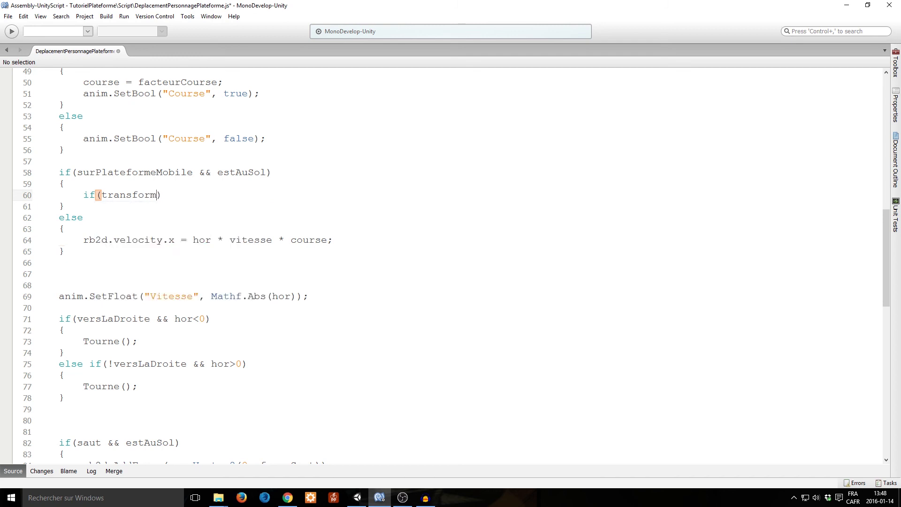
{"action": "type", "text": ".parent"}
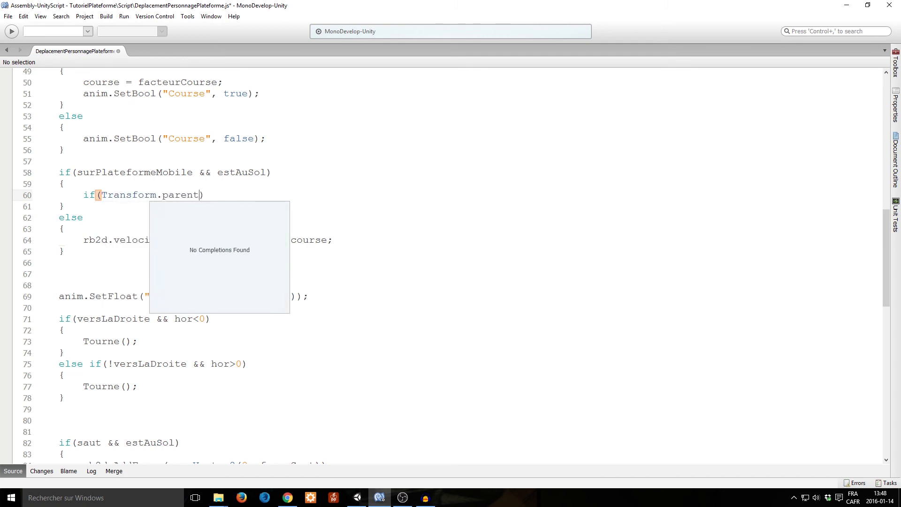
{"action": "left_click", "coordinate": [96, 195]}
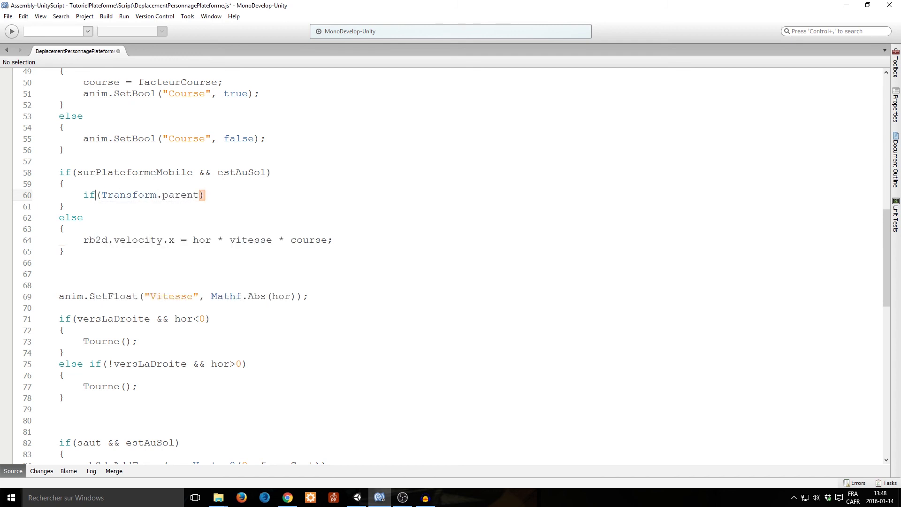
{"action": "key", "text": "Right"}
{"action": "key", "text": "Delete"}
{"action": "type", "text": "t"}
{"action": "key", "text": "Escape"}
{"action": "key", "text": "End"}
{"action": "key", "text": "Return"}
{"action": "type", "text": "{"}
{"action": "key", "text": "Return"}
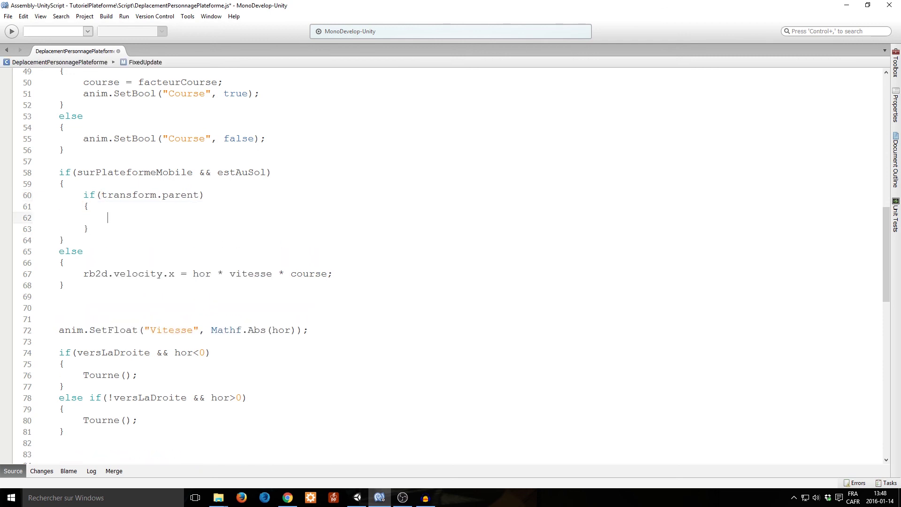
- Declare var rb2dParent = GetComponentInParent.<Rigidbody2D>(); inside the block, then add a new line
{"action": "type", "text": "var "}
{"action": "type", "text": "rb2d"}
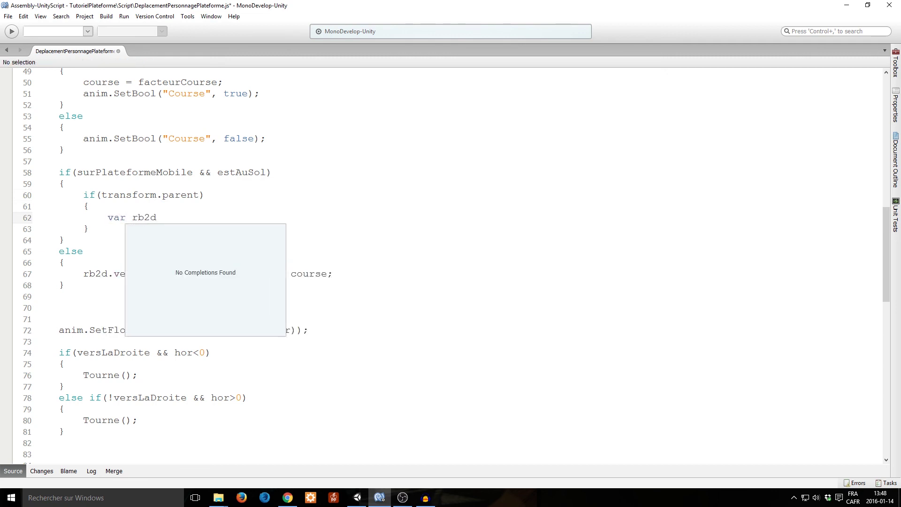
{"action": "type", "text": "parent "}
{"action": "type", "text": "="}
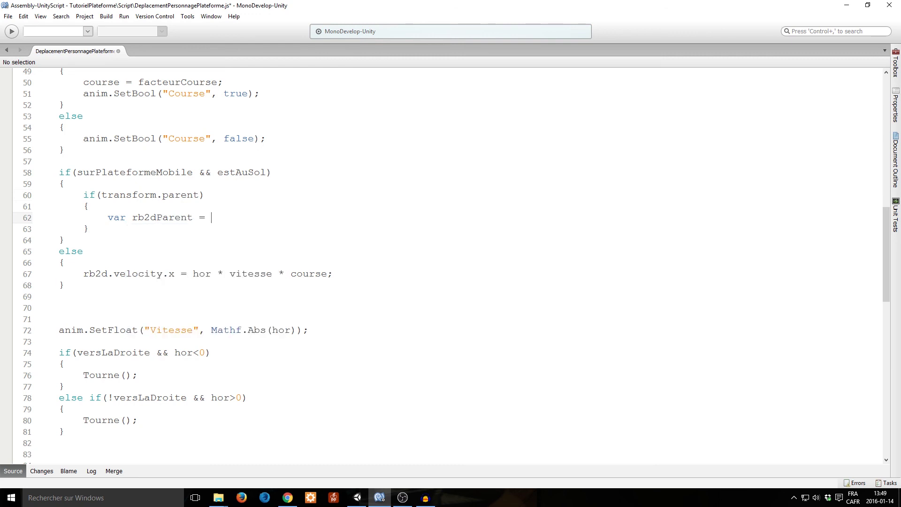
{"action": "type", "text": " Get"}
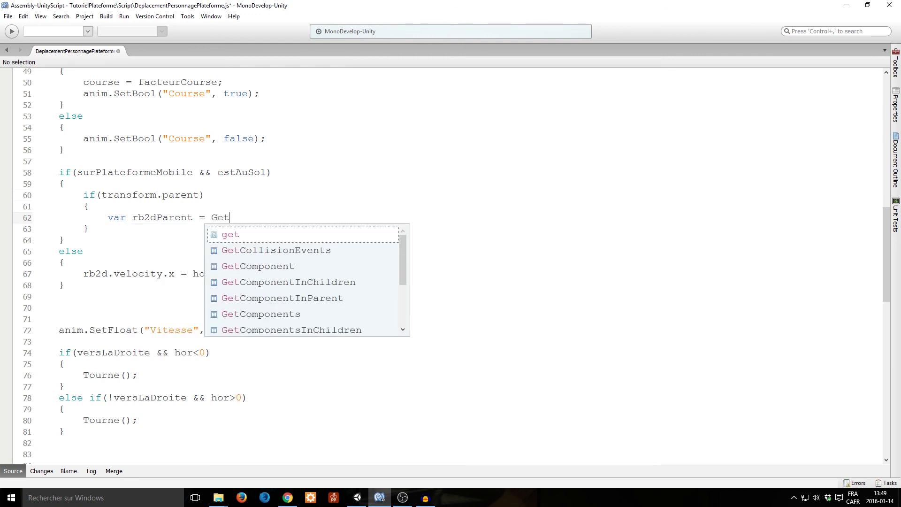
{"action": "type", "text": "Com"}
{"action": "key", "text": "Down"}
{"action": "key", "text": "Down"}
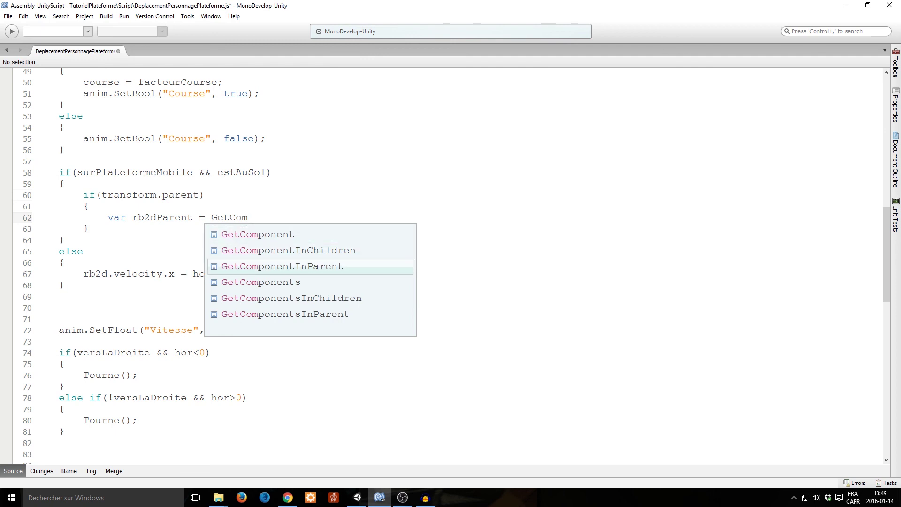
{"action": "key", "text": "Return"}
{"action": "type", "text": "."}
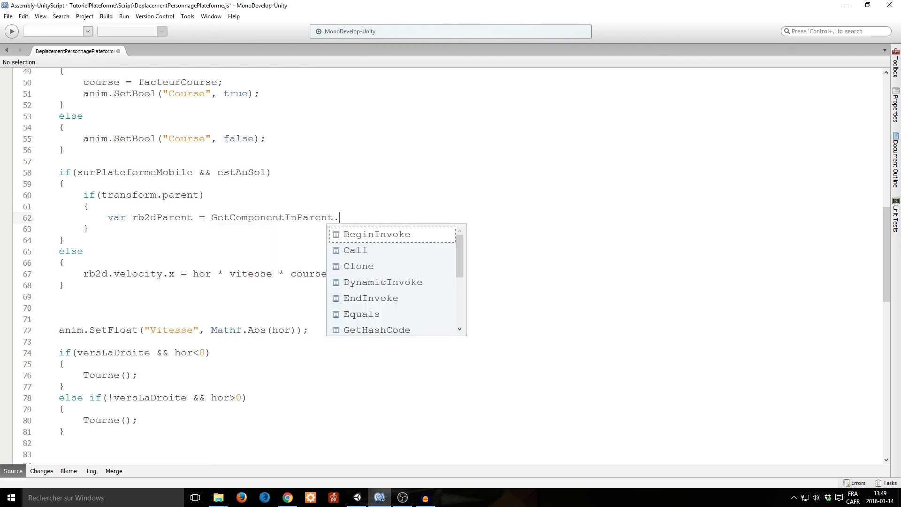
{"action": "type", "text": "<"}
{"action": "type", "text": "Rigi"}
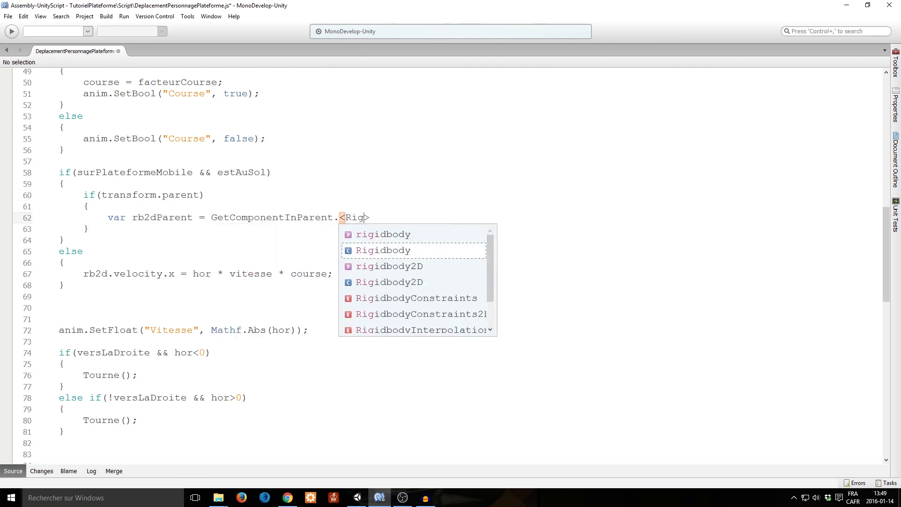
{"action": "key", "text": "Down"}
{"action": "key", "text": "Down"}
{"action": "key", "text": "Return"}
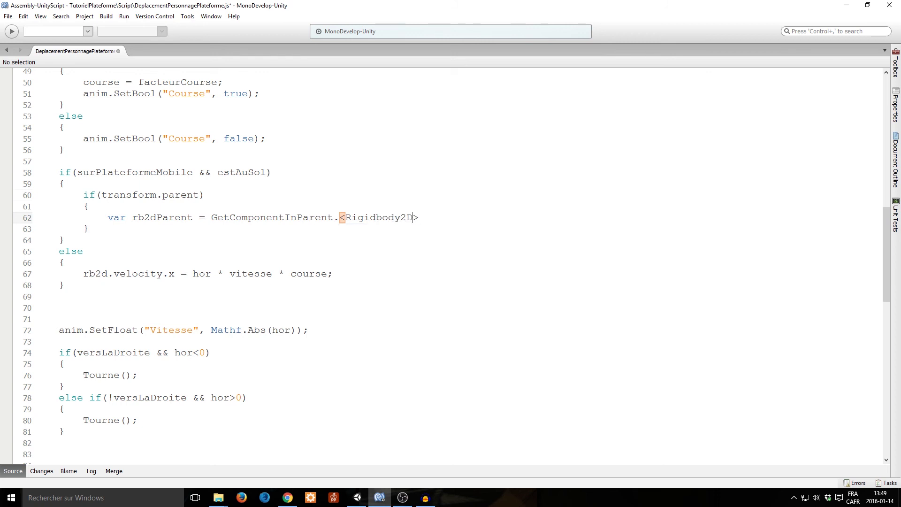
{"action": "type", "text": "()"}
{"action": "type", "text": ";"}
{"action": "key", "text": "Up"}
{"action": "key", "text": "Up"}
{"action": "key", "text": "Down"}
{"action": "key", "text": "Down"}
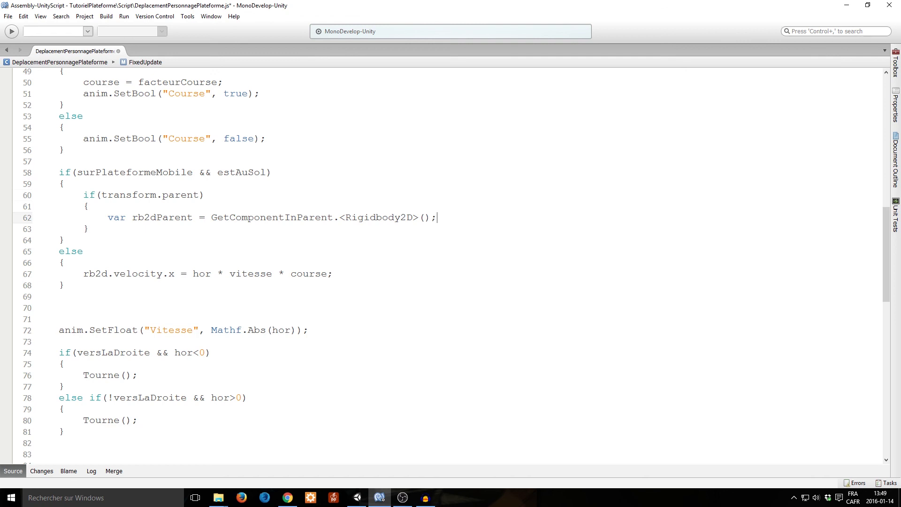
{"action": "key", "text": "Return"}
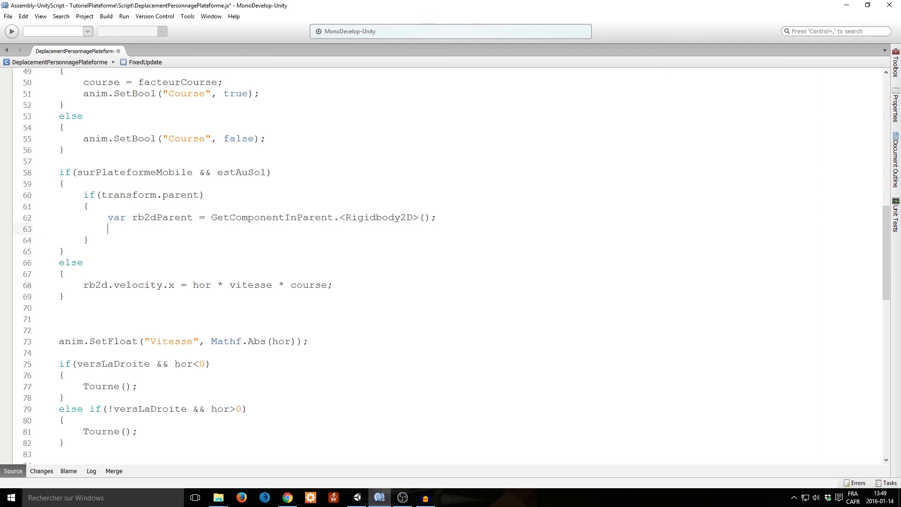
- Begin line 63 with the statement rb2d.velocity.x =
{"action": "type", "text": "rb2d"}
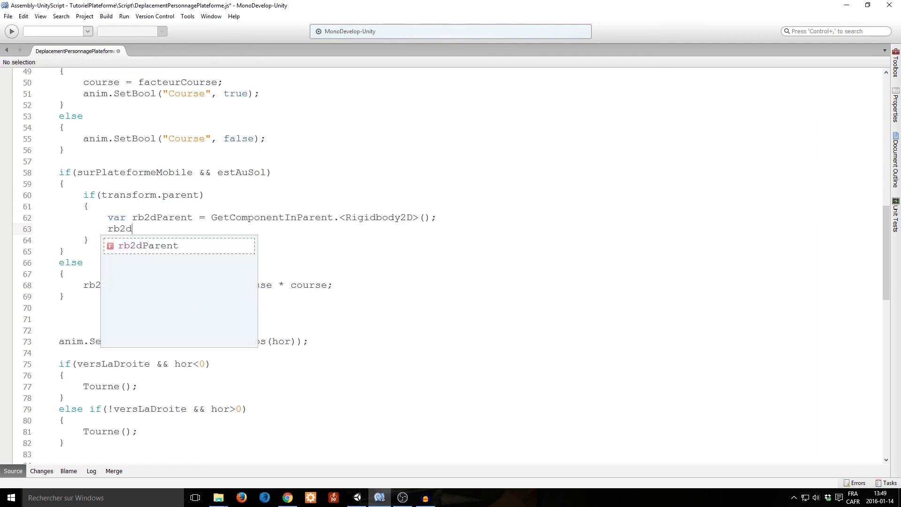
{"action": "type", "text": "."}
{"action": "key", "text": "ctrl+z"}
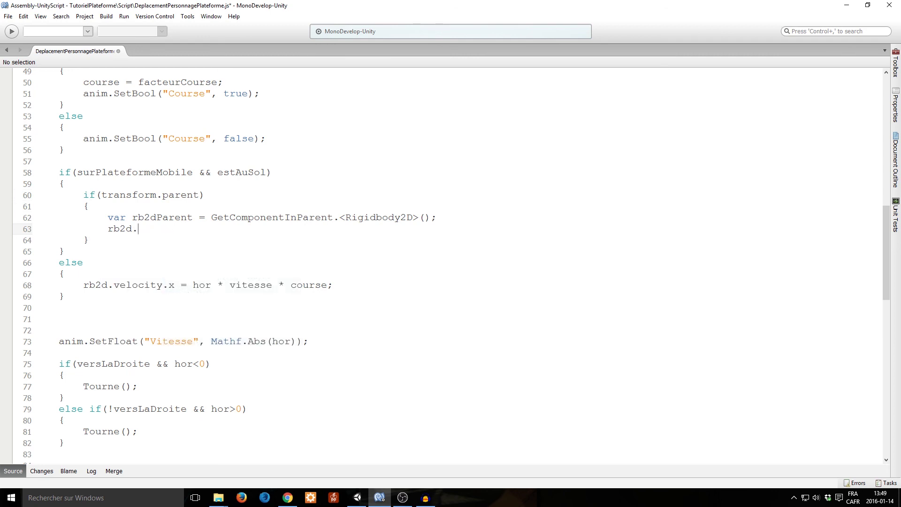
{"action": "type", "text": "vel"}
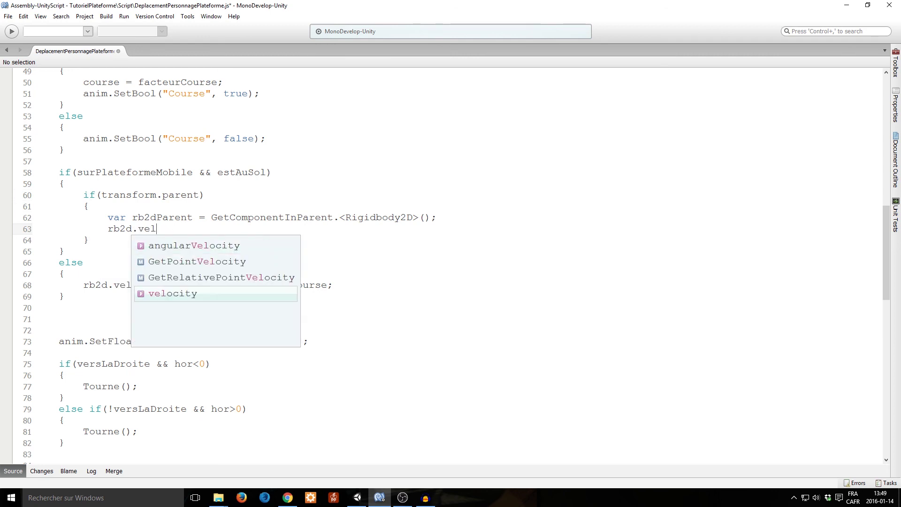
{"action": "type", "text": "ocity."}
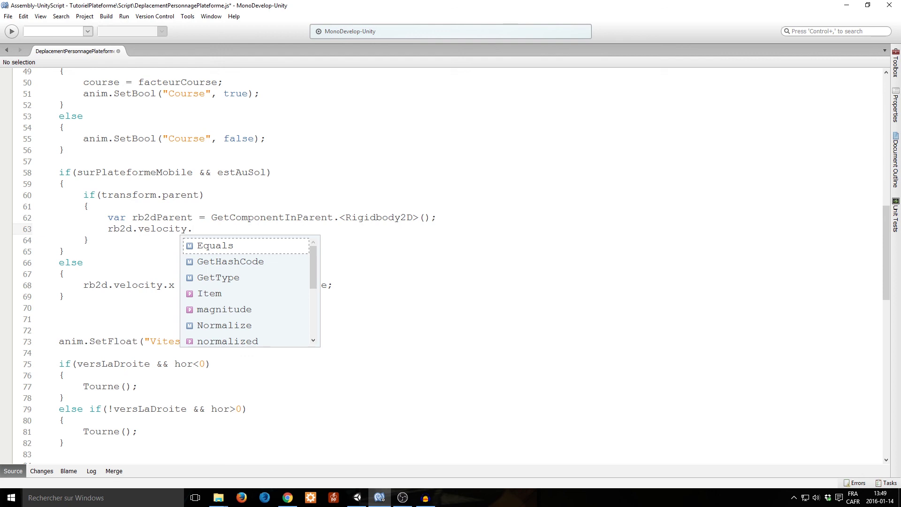
{"action": "type", "text": "x"}
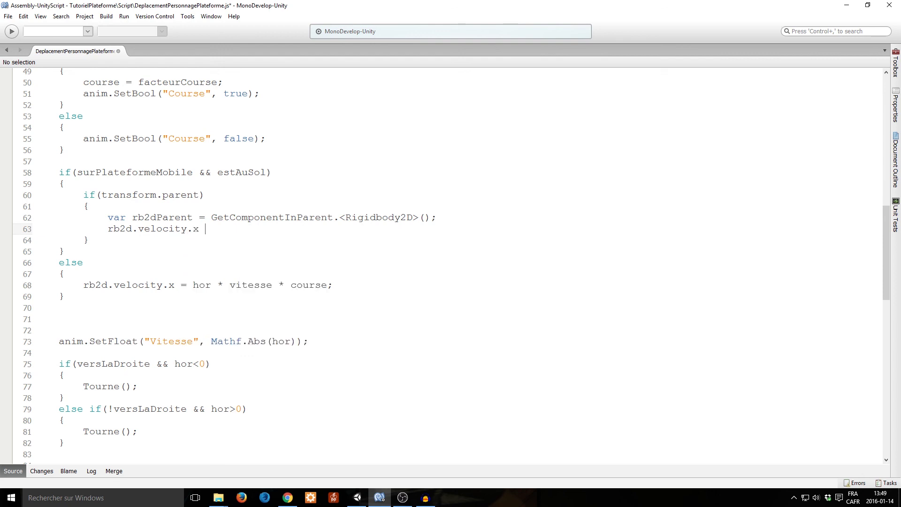
{"action": "type", "text": " ="}
{"action": "left_click", "coordinate": [217, 217]}
{"action": "left_click", "coordinate": [214, 229]}
- Make line 63 read rb2d.velocity = rb2dParent.velocity;, save, and add a new line
{"action": "key", "text": "ctrl+space"}
{"action": "type", "text": "rn"}
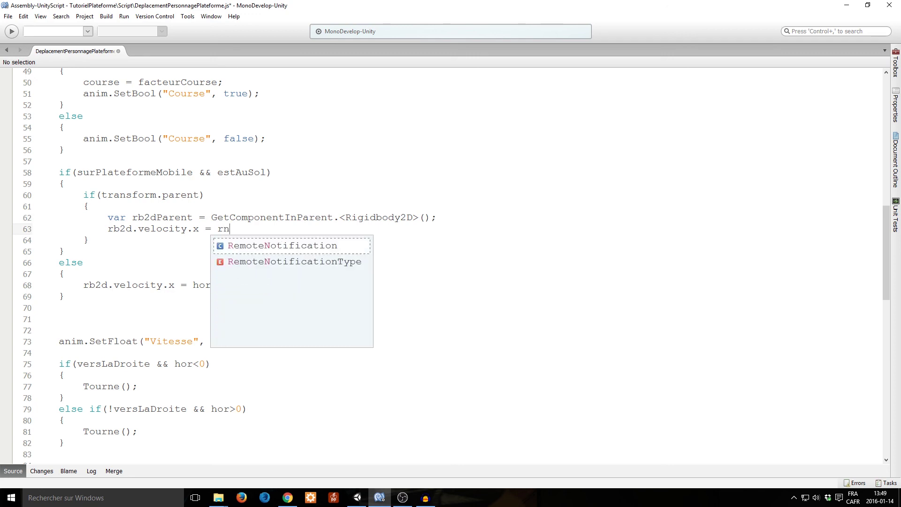
{"action": "key", "text": "BackSpace"}
{"action": "key", "text": "BackSpace"}
{"action": "key", "text": "BackSpace"}
{"action": "key", "text": "BackSpace"}
{"action": "key", "text": "BackSpace"}
{"action": "key", "text": "BackSpace"}
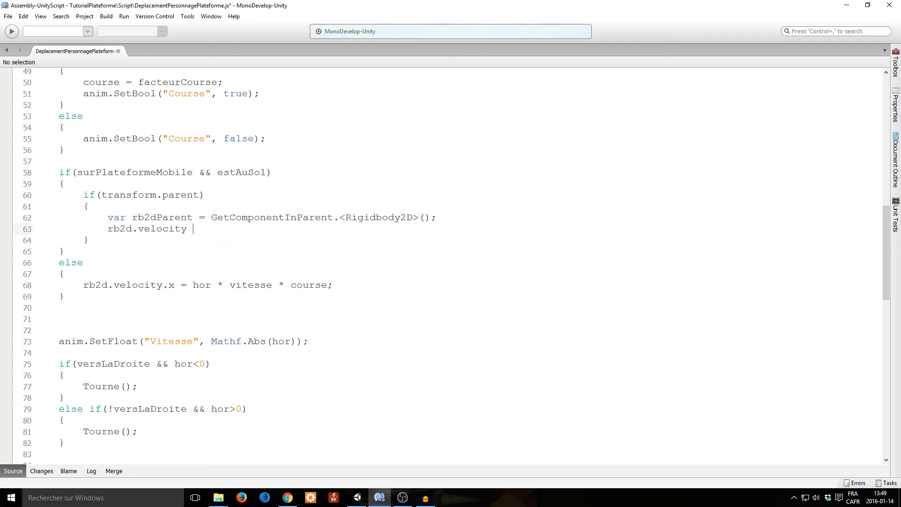
{"action": "type", "text": "= "}
{"action": "type", "text": "rb2"}
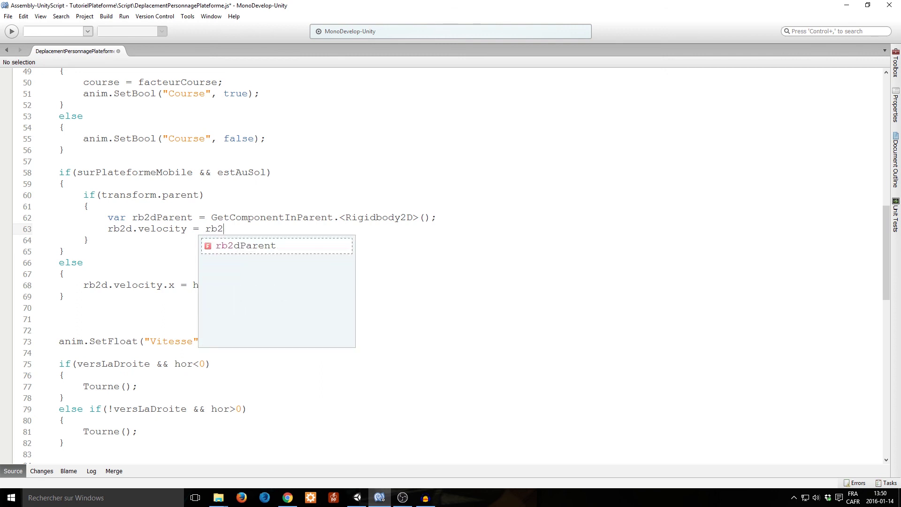
{"action": "key", "text": "Return"}
{"action": "type", "text": "."}
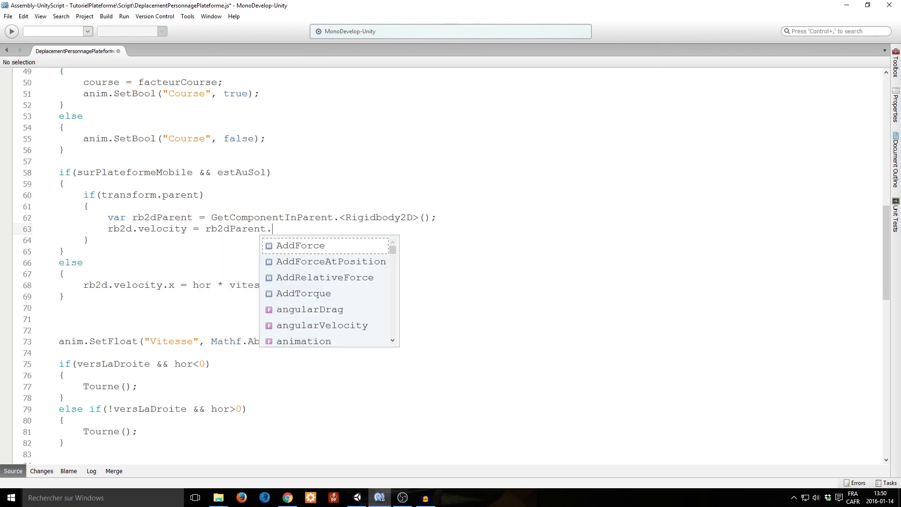
{"action": "type", "text": "ve"}
{"action": "key", "text": "Return"}
{"action": "type", "text": ";"}
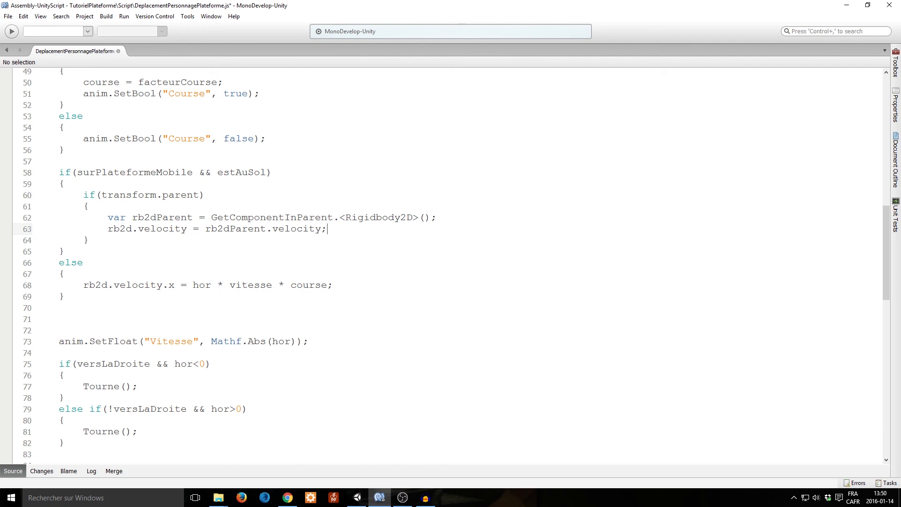
{"action": "key", "text": "ctrl+s"}
{"action": "key", "text": "shift+Home"}
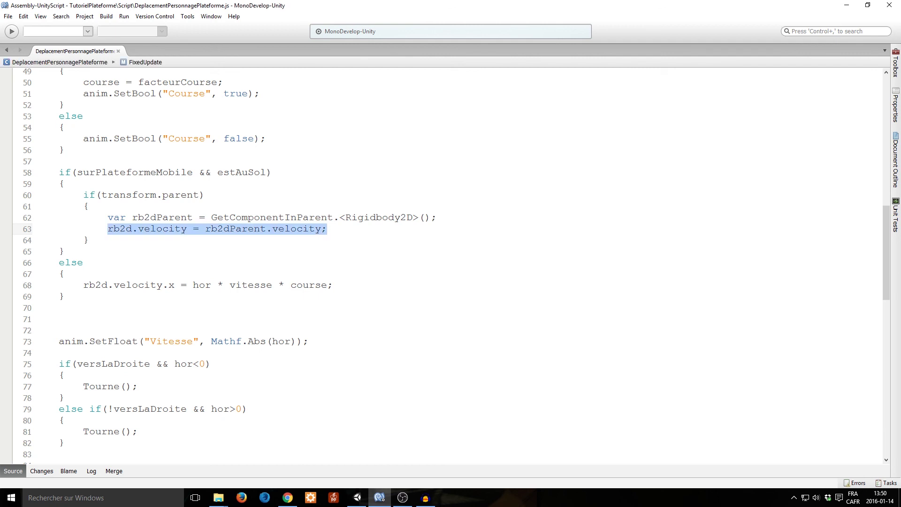
{"action": "left_click", "coordinate": [114, 229]}
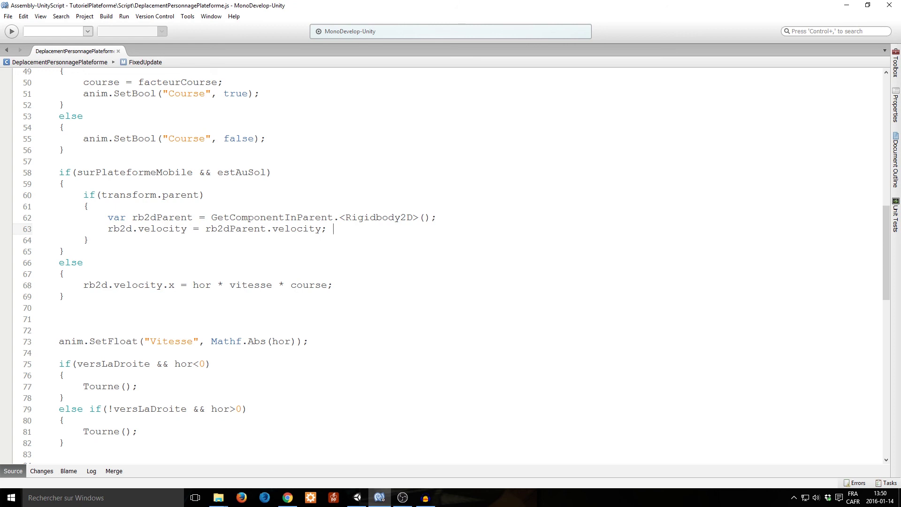
{"action": "key", "text": "Return"}
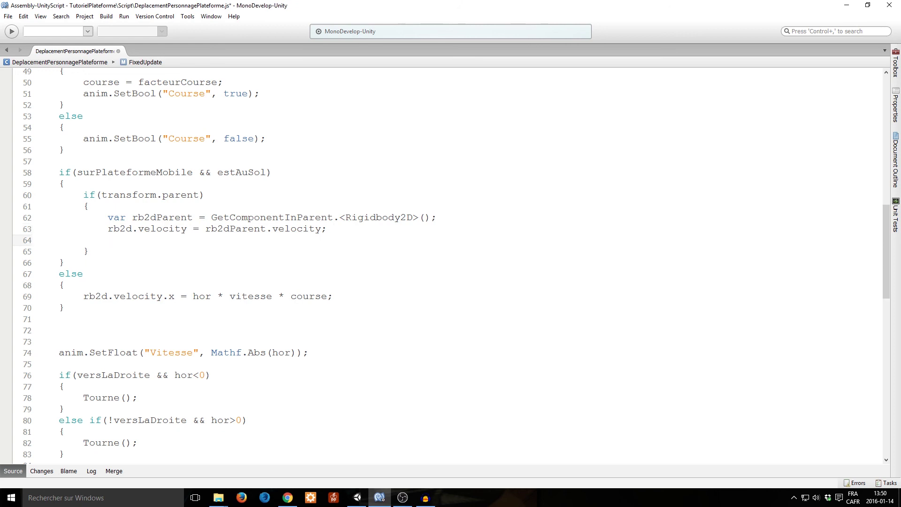
- Make line 64 read rb2d.velocity.x += hor * vitesse * course; and save
{"action": "type", "text": "rb2d"}
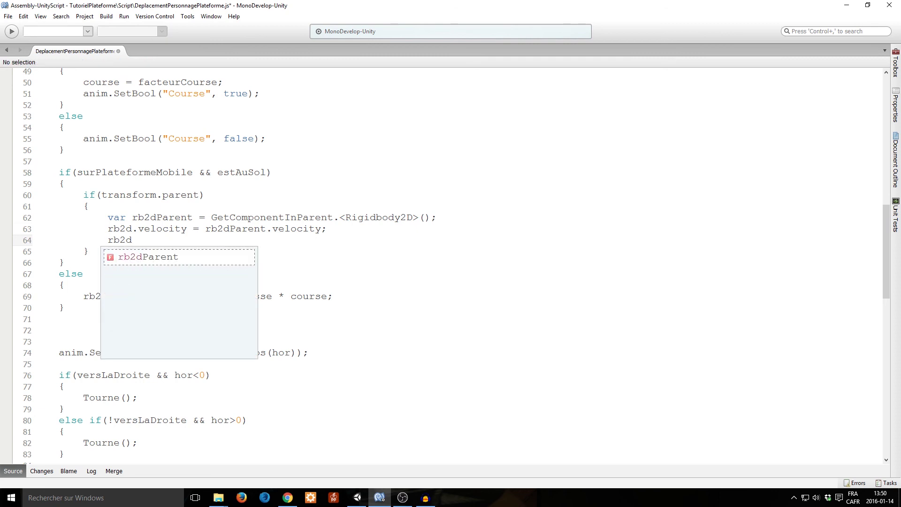
{"action": "key", "text": "Escape"}
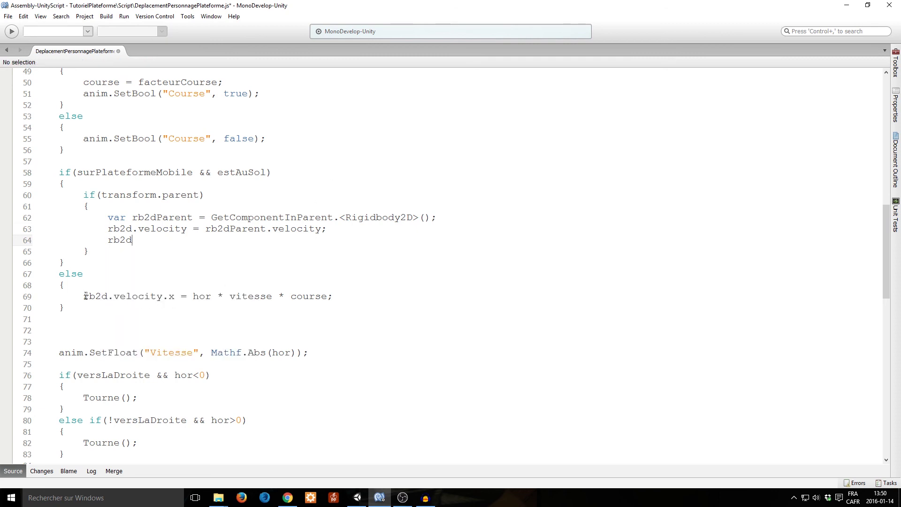
{"action": "left_click_drag", "start_coordinate": [83, 296], "coordinate": [346, 296]}
{"action": "key", "text": "ctrl+c"}
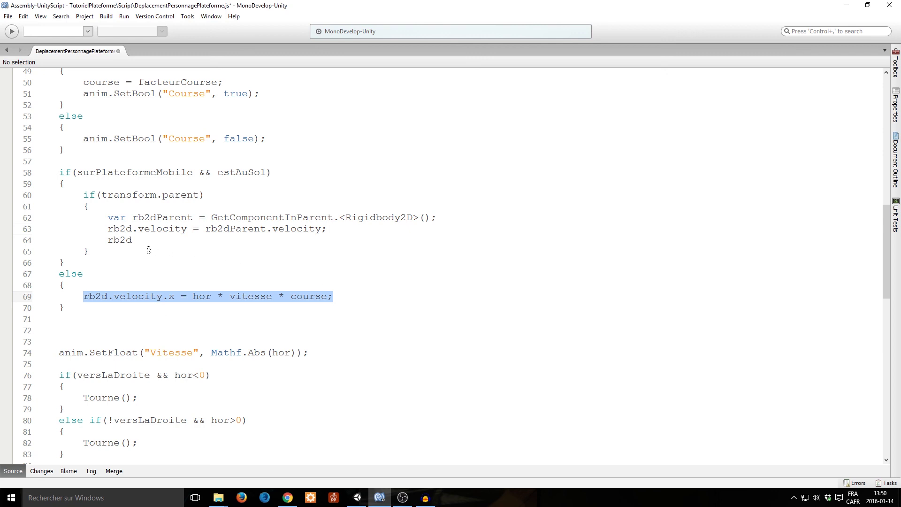
{"action": "left_click_drag", "start_coordinate": [108, 240], "coordinate": [200, 241]}
{"action": "key", "text": "ctrl+v"}
{"action": "left_click", "coordinate": [205, 240]}
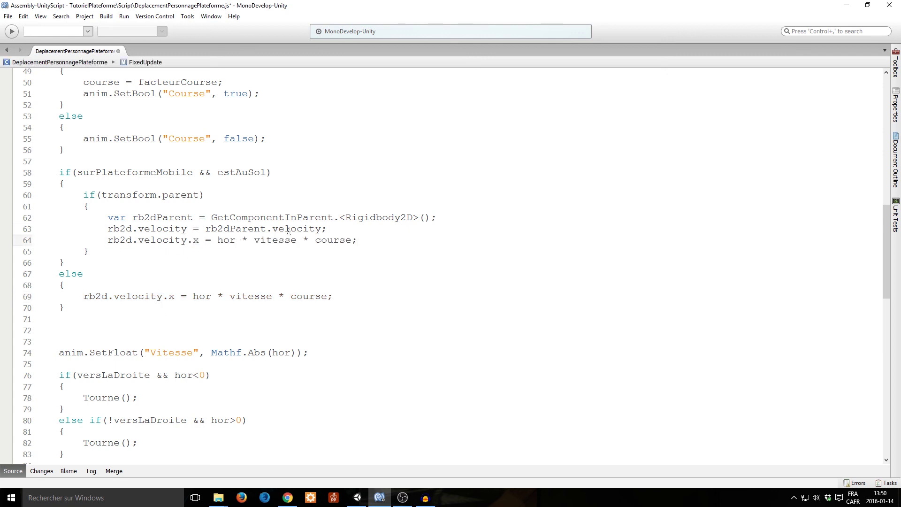
{"action": "type", "text": "+"}
{"action": "key", "text": "ctrl+s"}
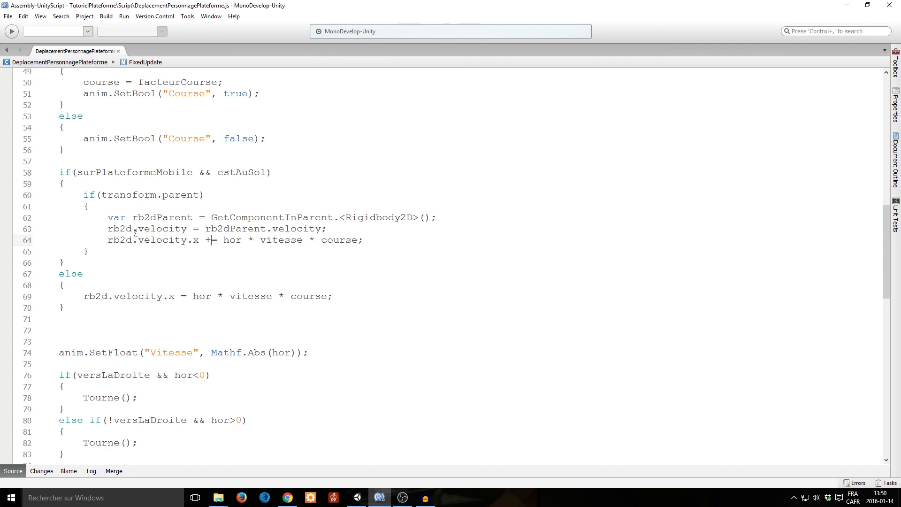
- Review the velocity lines 63, 64 and 69, then return to Unity
{"action": "left_click_drag", "start_coordinate": [109, 230], "coordinate": [335, 229]}
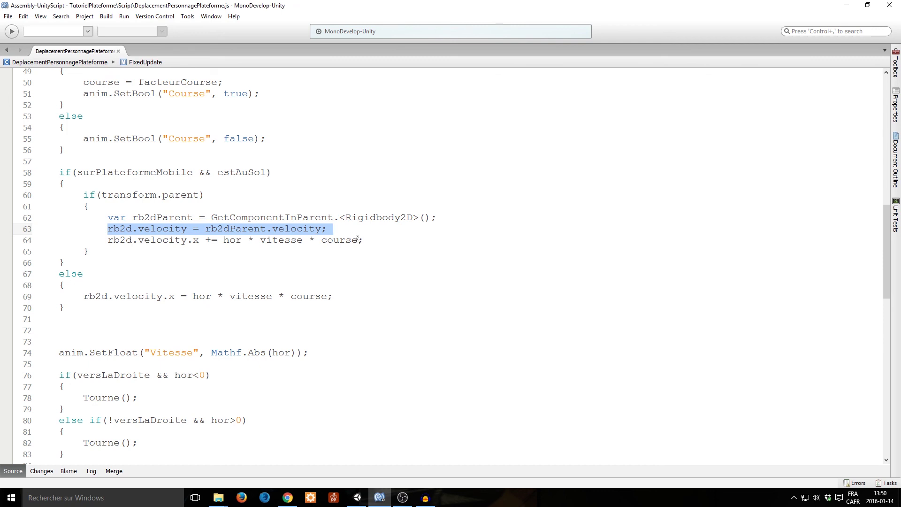
{"action": "left_click_drag", "start_coordinate": [364, 239], "coordinate": [115, 240]}
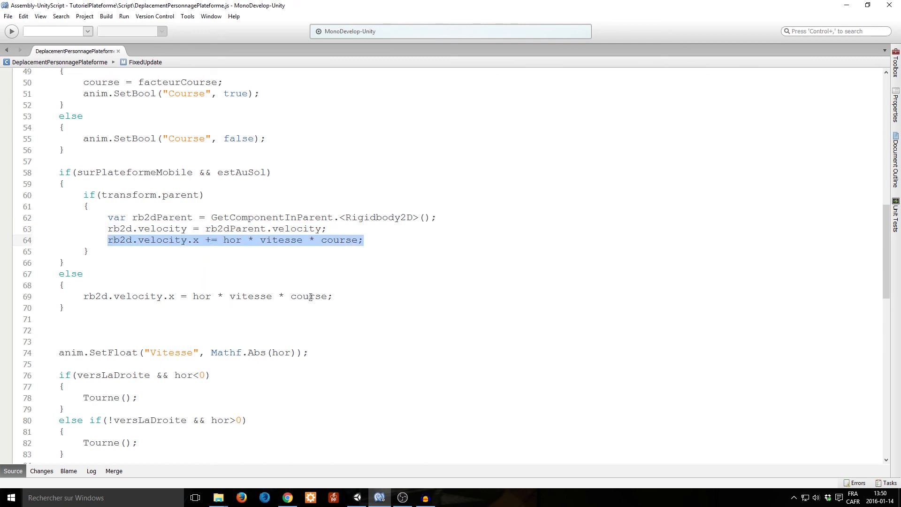
{"action": "left_click_drag", "start_coordinate": [333, 296], "coordinate": [80, 298]}
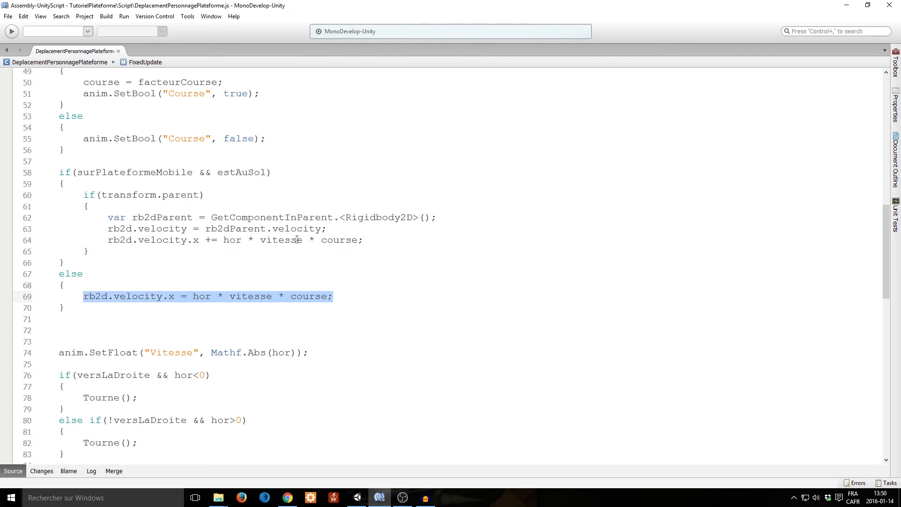
{"action": "left_click_drag", "start_coordinate": [374, 240], "coordinate": [125, 241]}
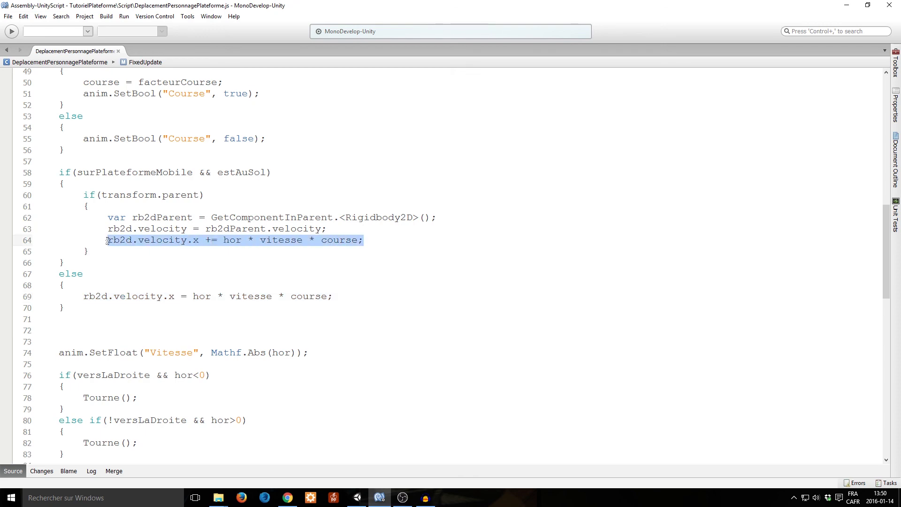
{"action": "key", "text": "alt+Tab"}
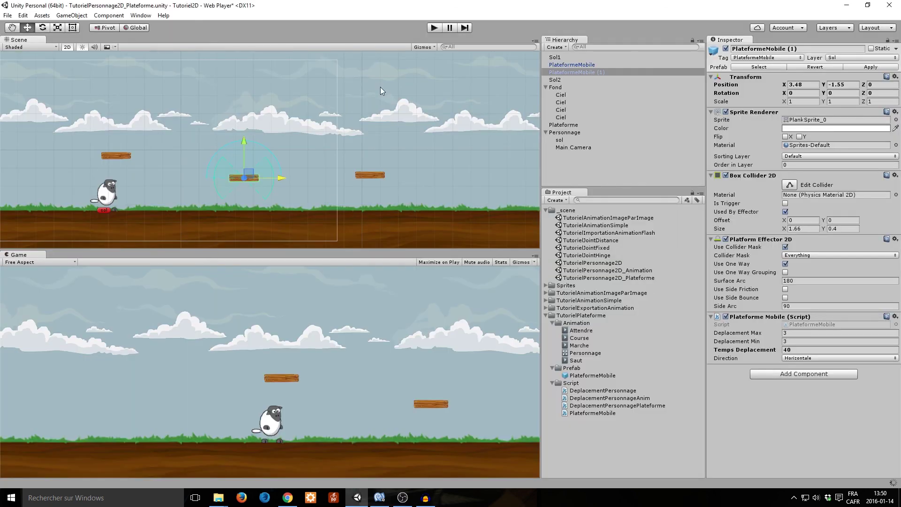
{"action": "left_click", "coordinate": [436, 28]}
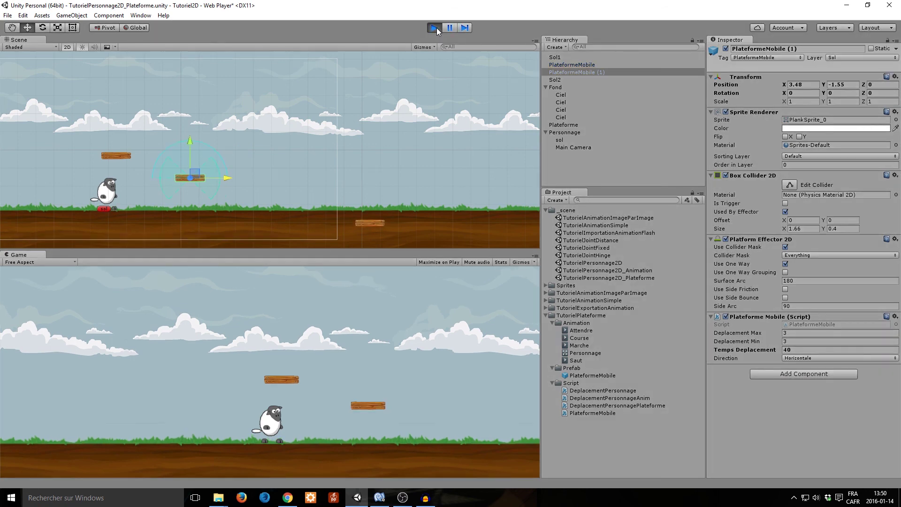
{"action": "key", "text": "Right"}
{"action": "key", "text": "space"}
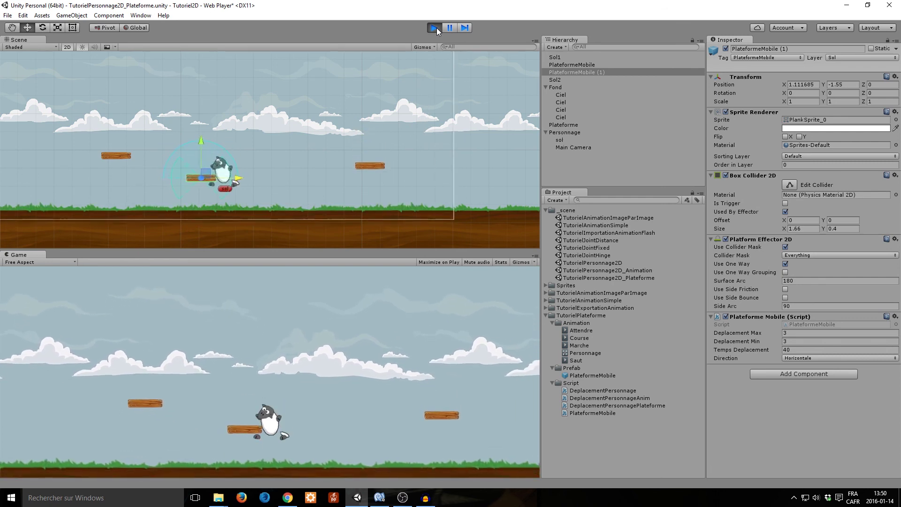
{"action": "key", "text": "Right"}
{"action": "key", "text": "Right"}
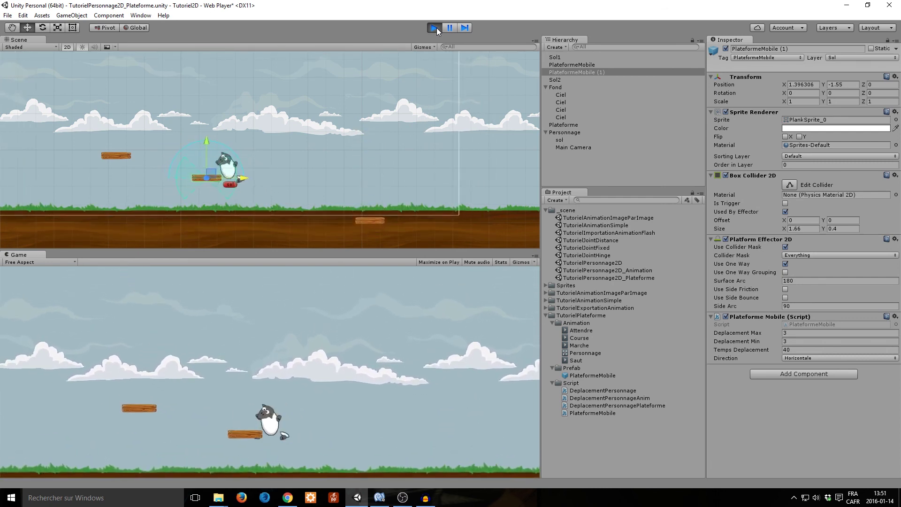
{"action": "key", "text": "space"}
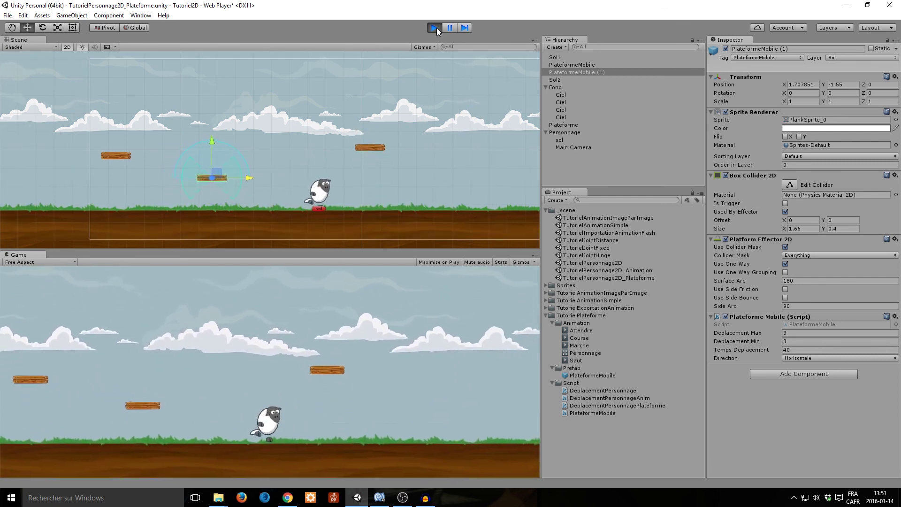
{"action": "key", "text": "Right"}
{"action": "key", "text": "Left"}
{"action": "key", "text": "space"}
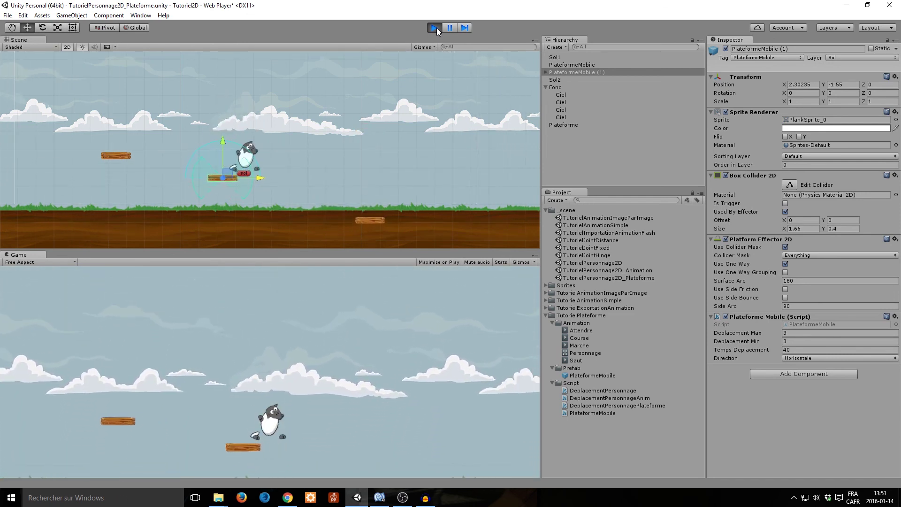
{"action": "key", "text": "space"}
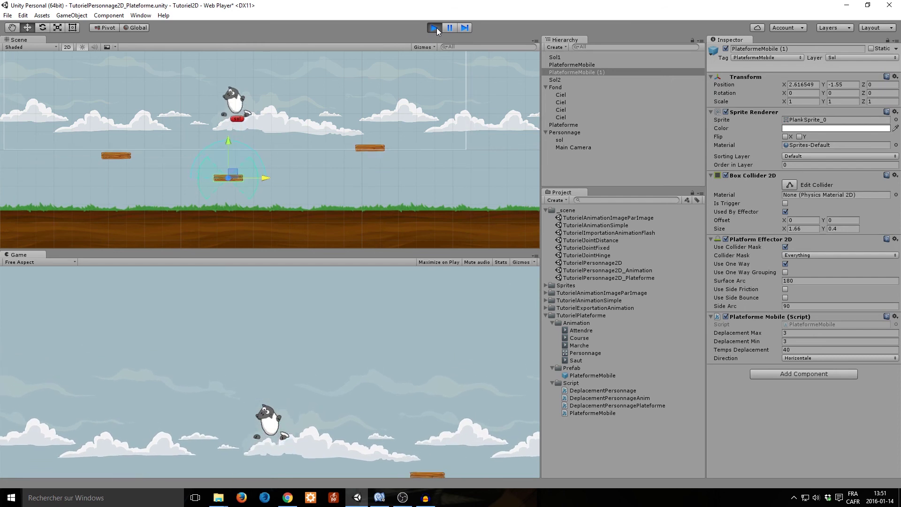
{"action": "key", "text": "Left"}
{"action": "key", "text": "Right"}
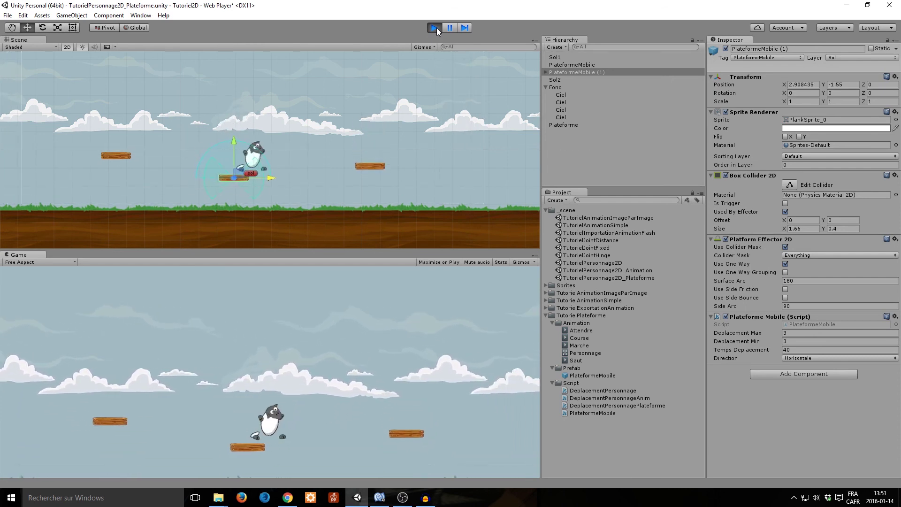
{"action": "key", "text": "Left"}
{"action": "key", "text": "Right"}
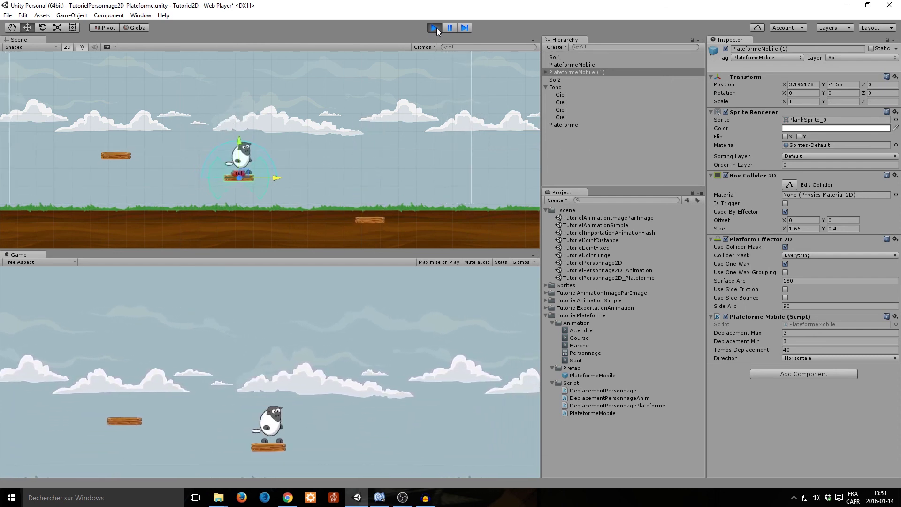
{"action": "key", "text": "Right"}
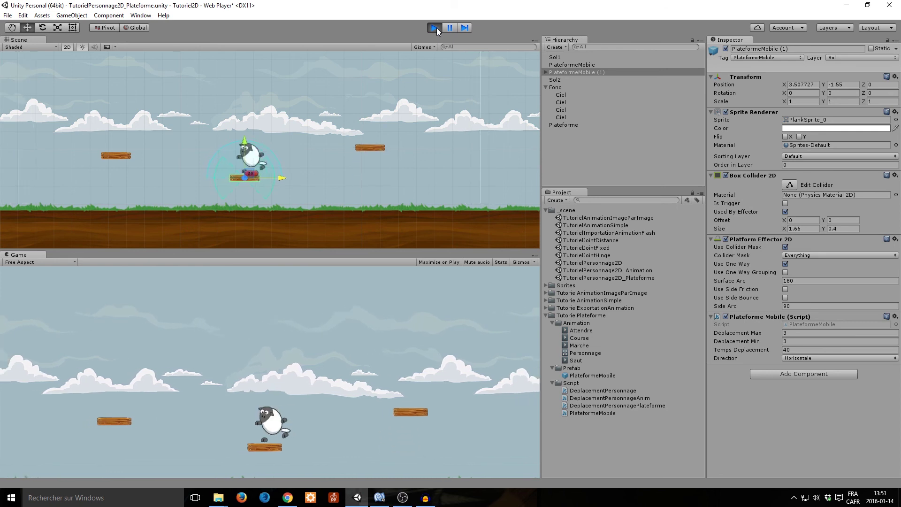
{"action": "key", "text": "Right"}
{"action": "key", "text": "Right"}
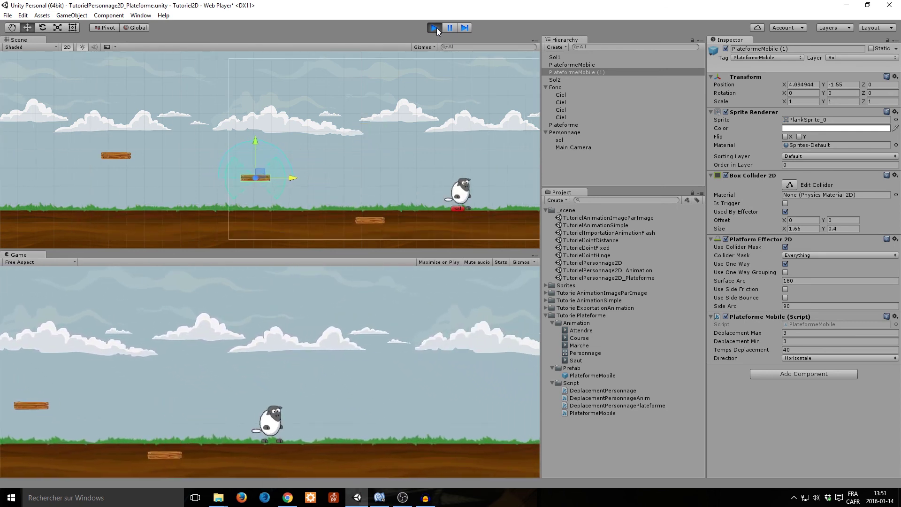
{"action": "left_click", "coordinate": [437, 27]}
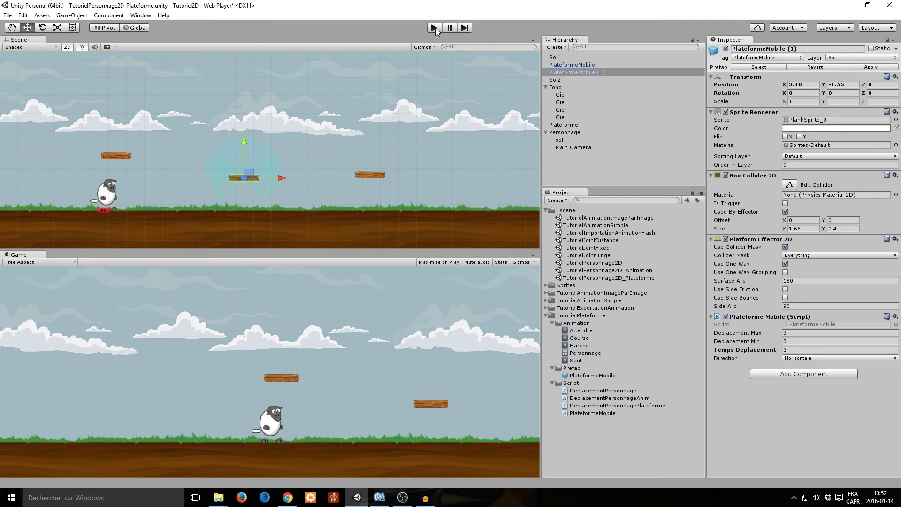